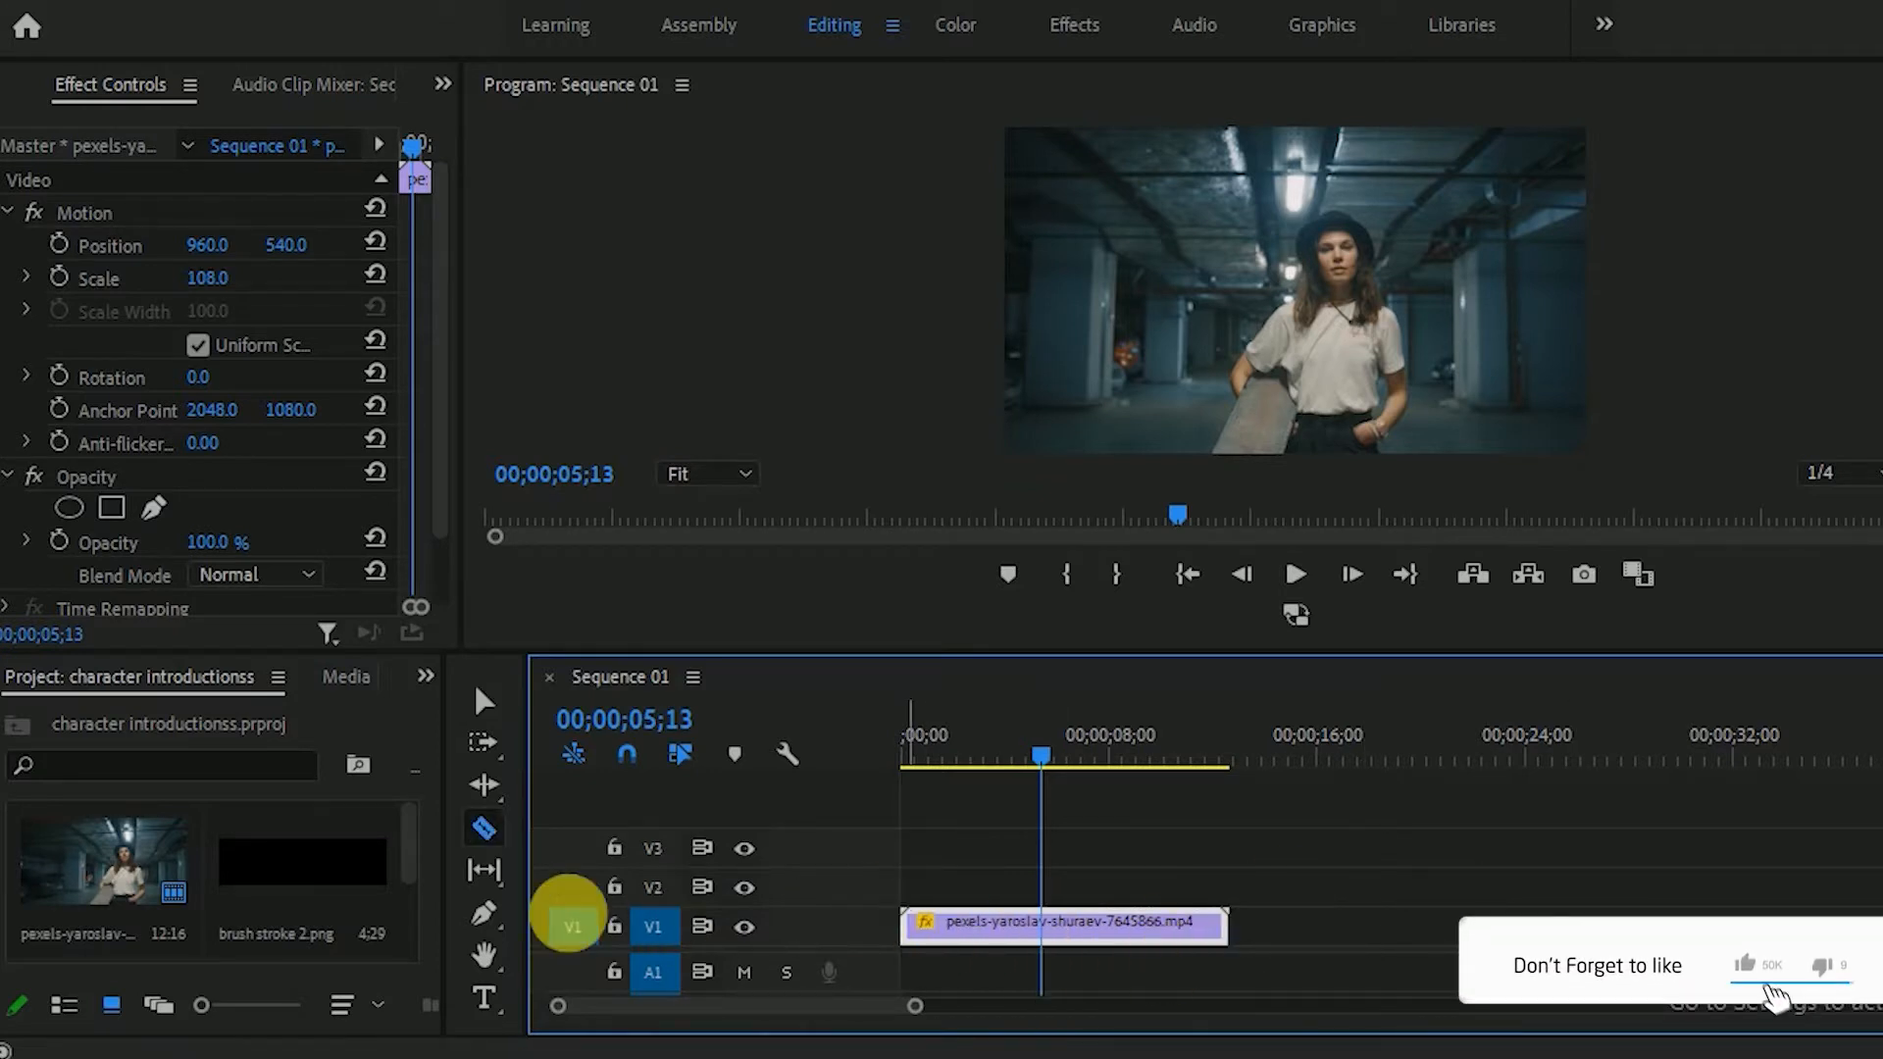
Step: Split the video clip on track V1 at 00;00;05;13
left_click(490, 829)
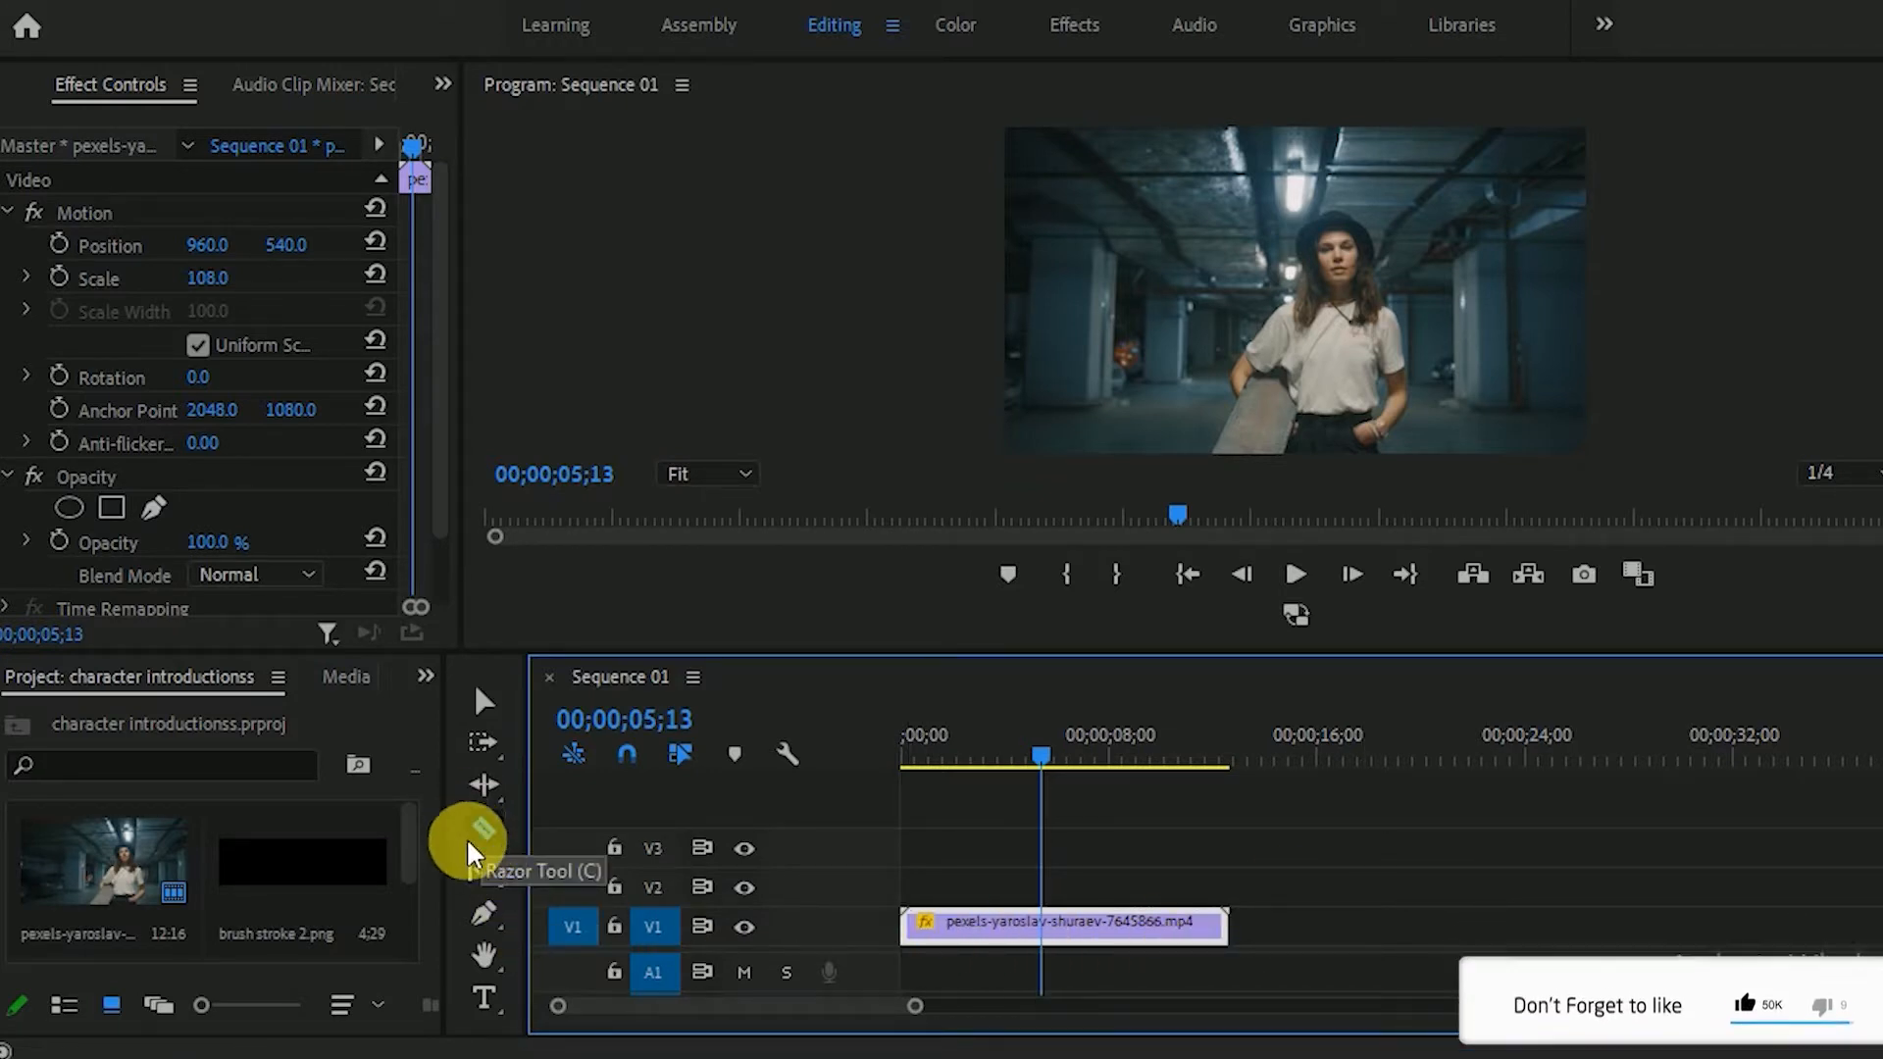
left_click(485, 702)
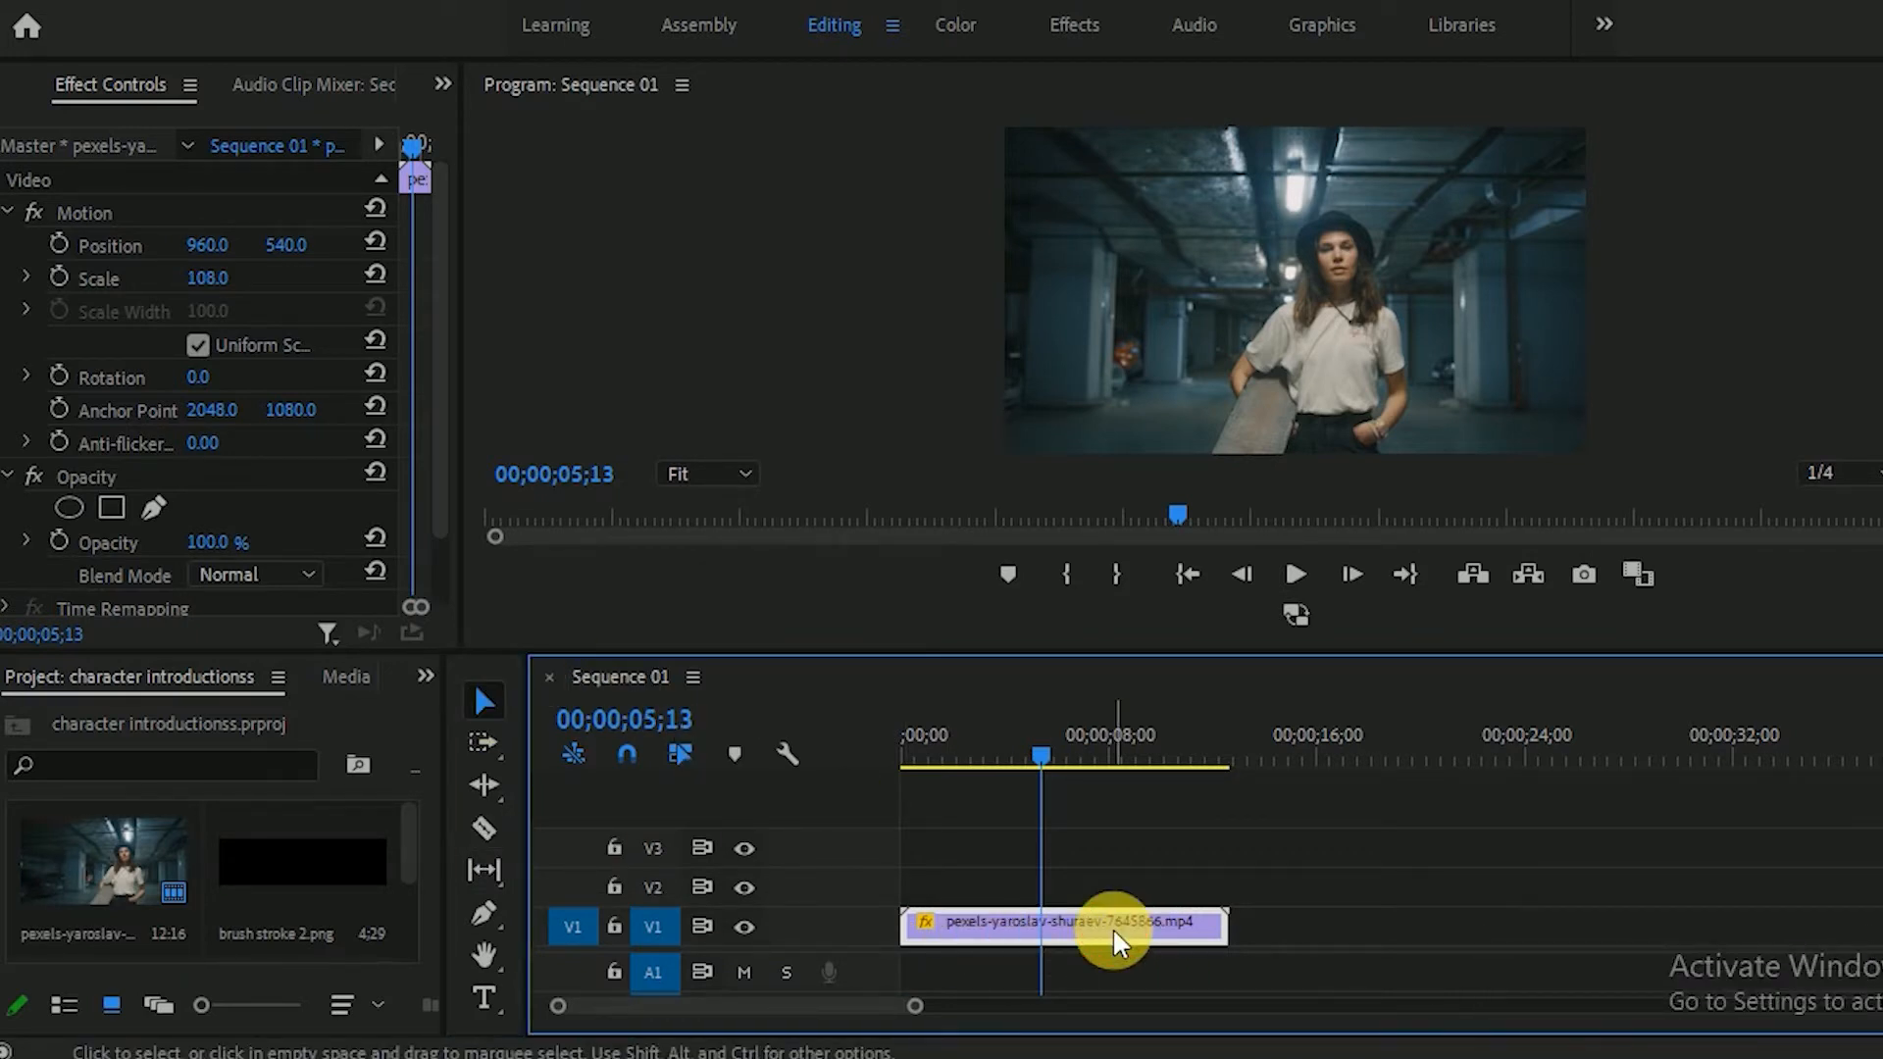
key("ctrl+k")
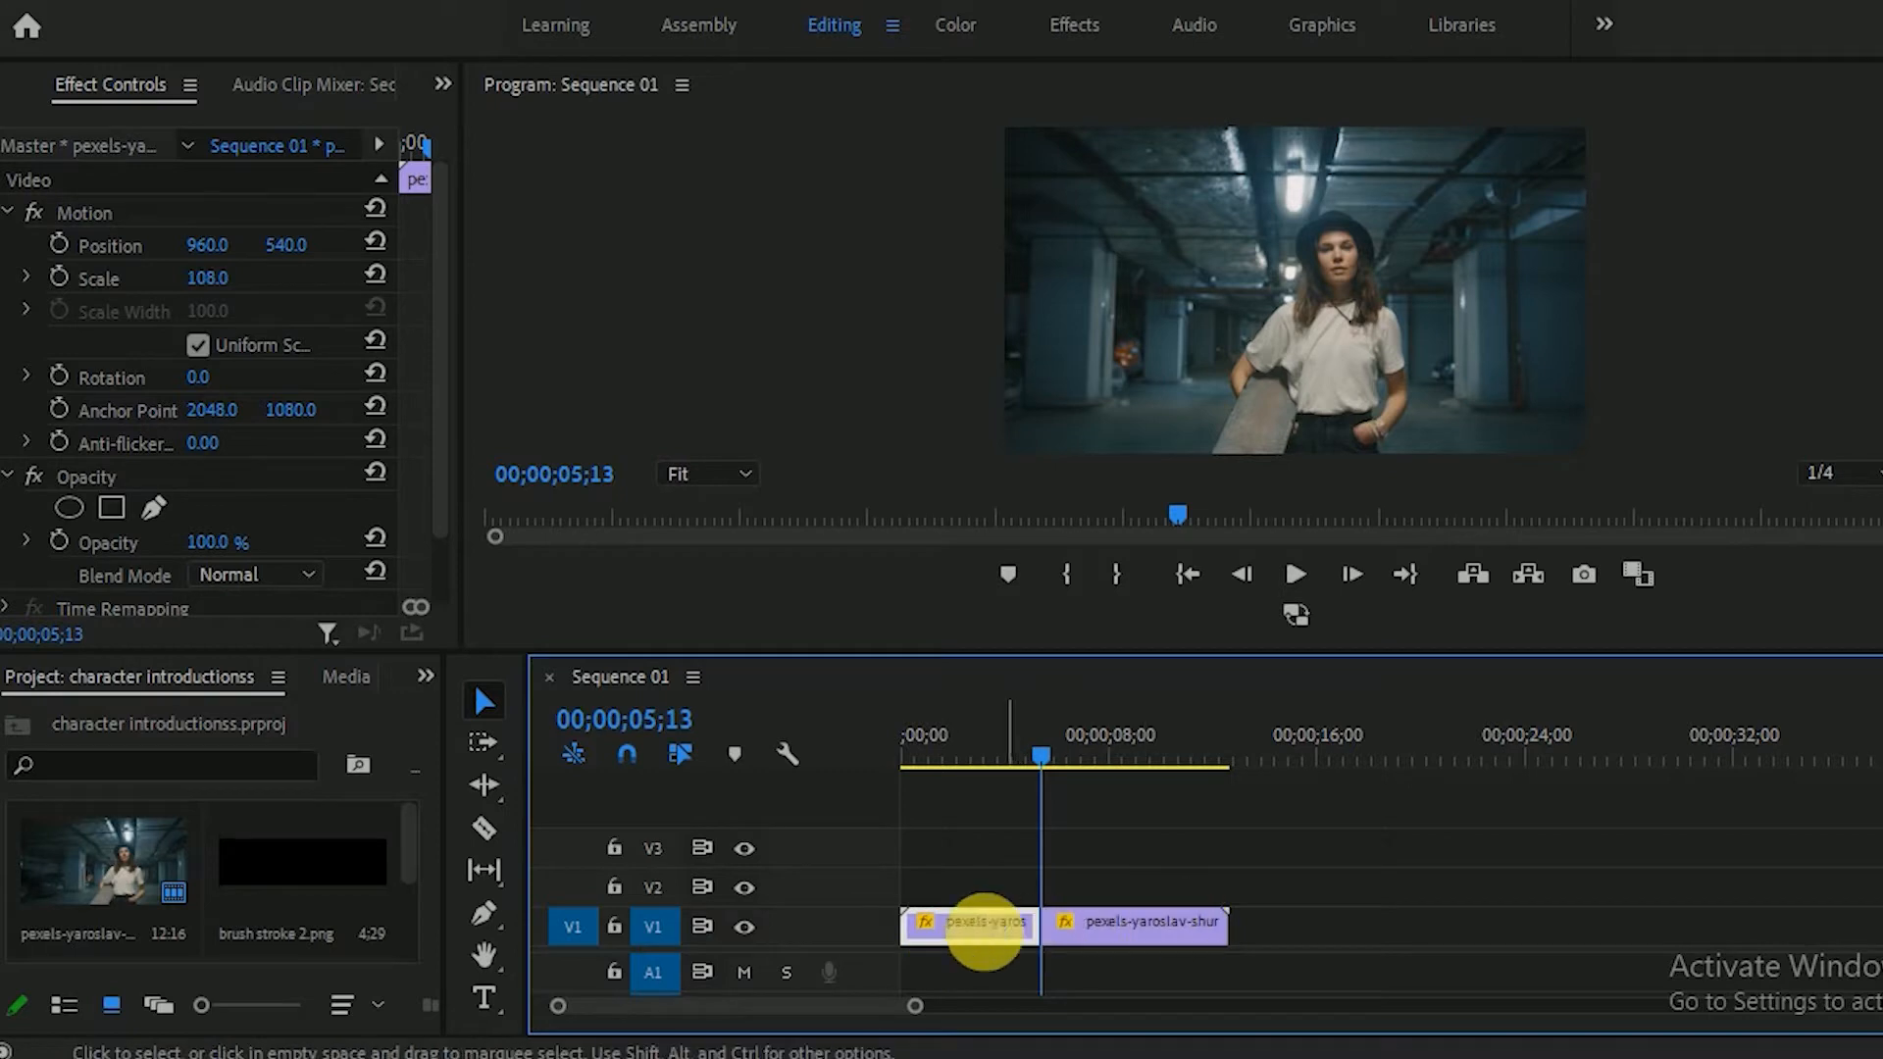
Step: Add a frame hold to the second part of the split clip on V1
left_click(1096, 939)
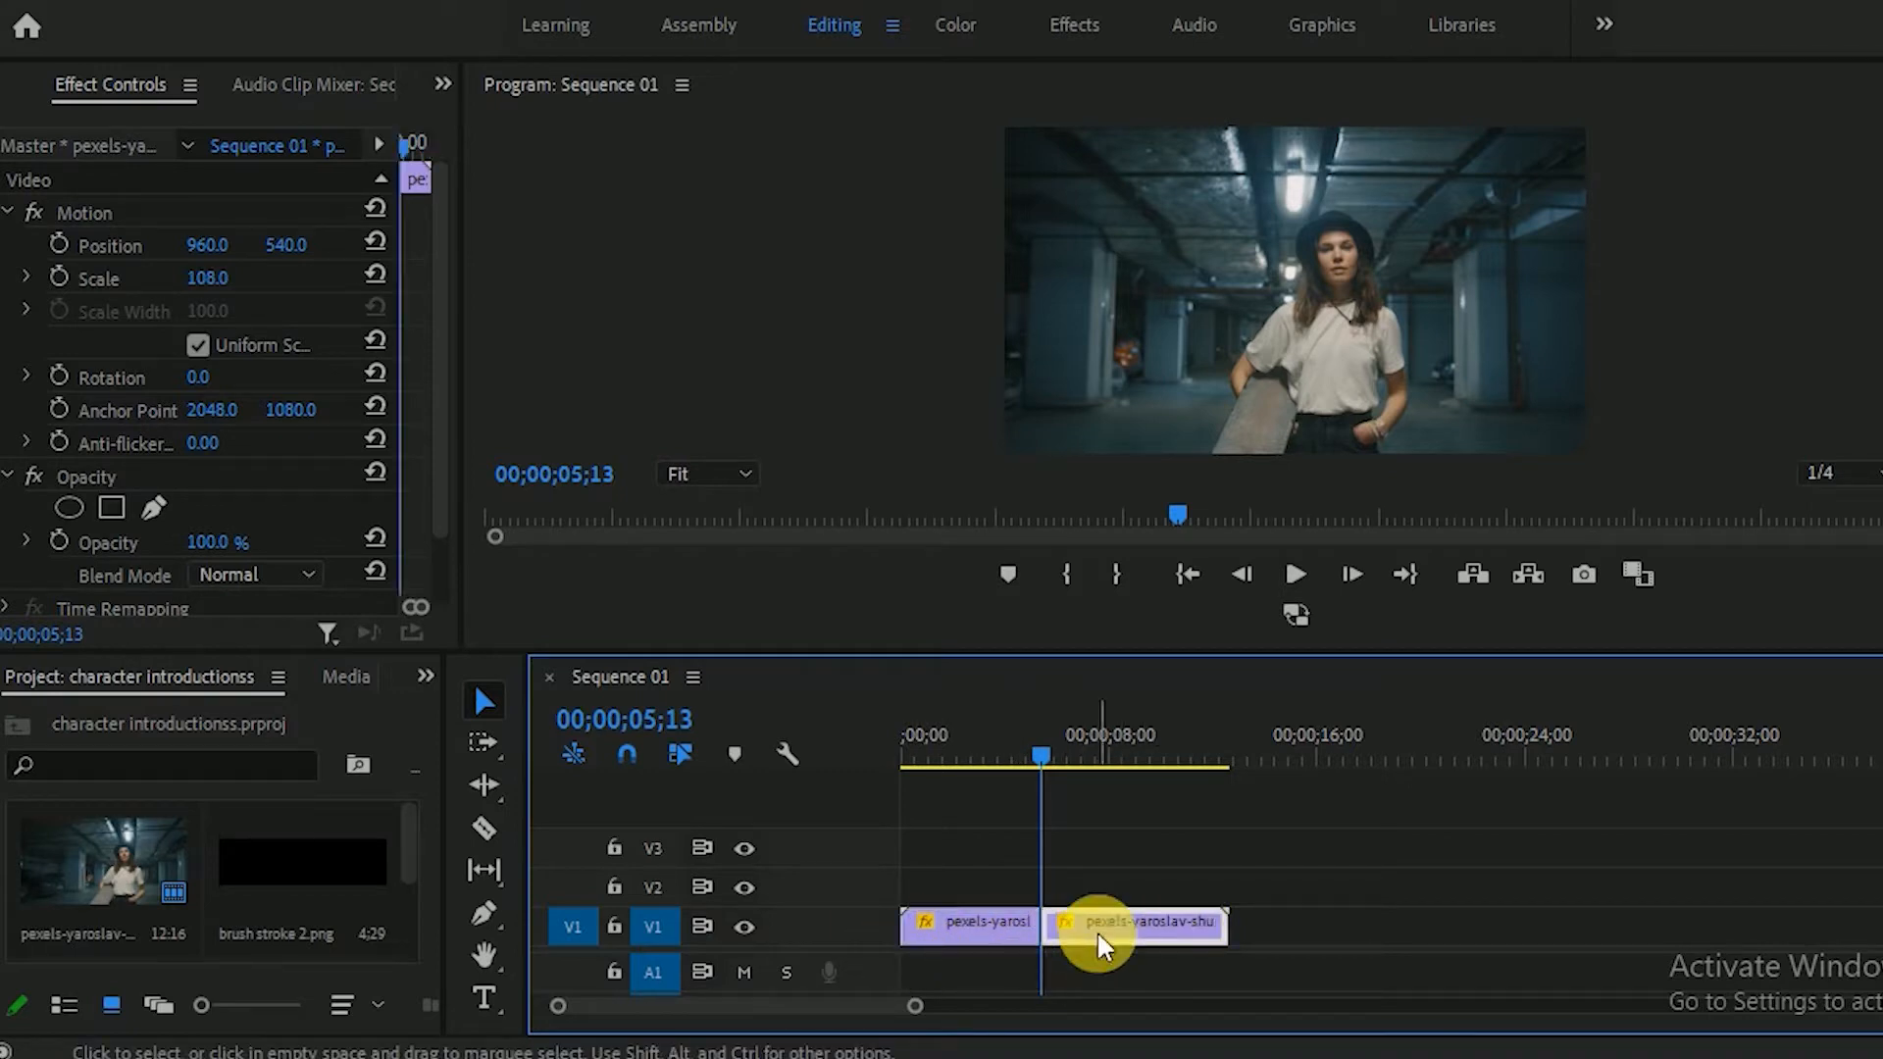
right_click(1101, 940)
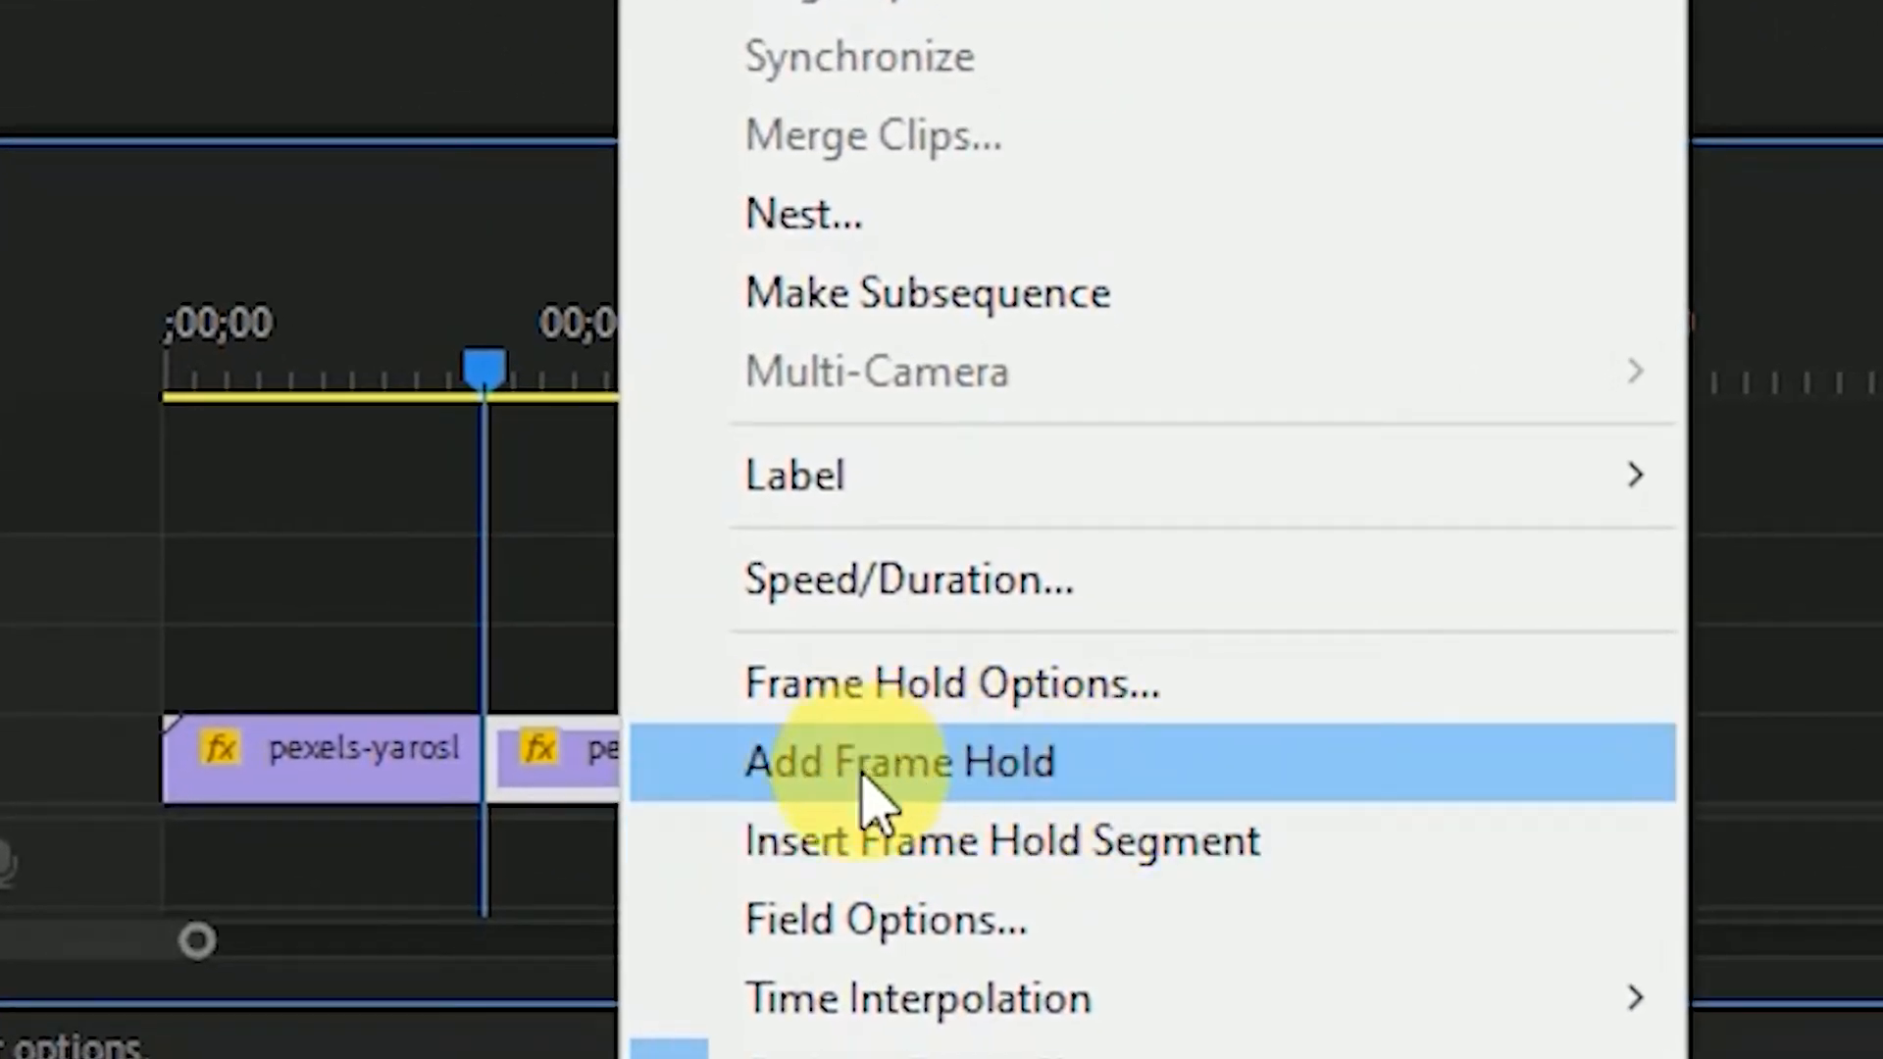
left_click(883, 785)
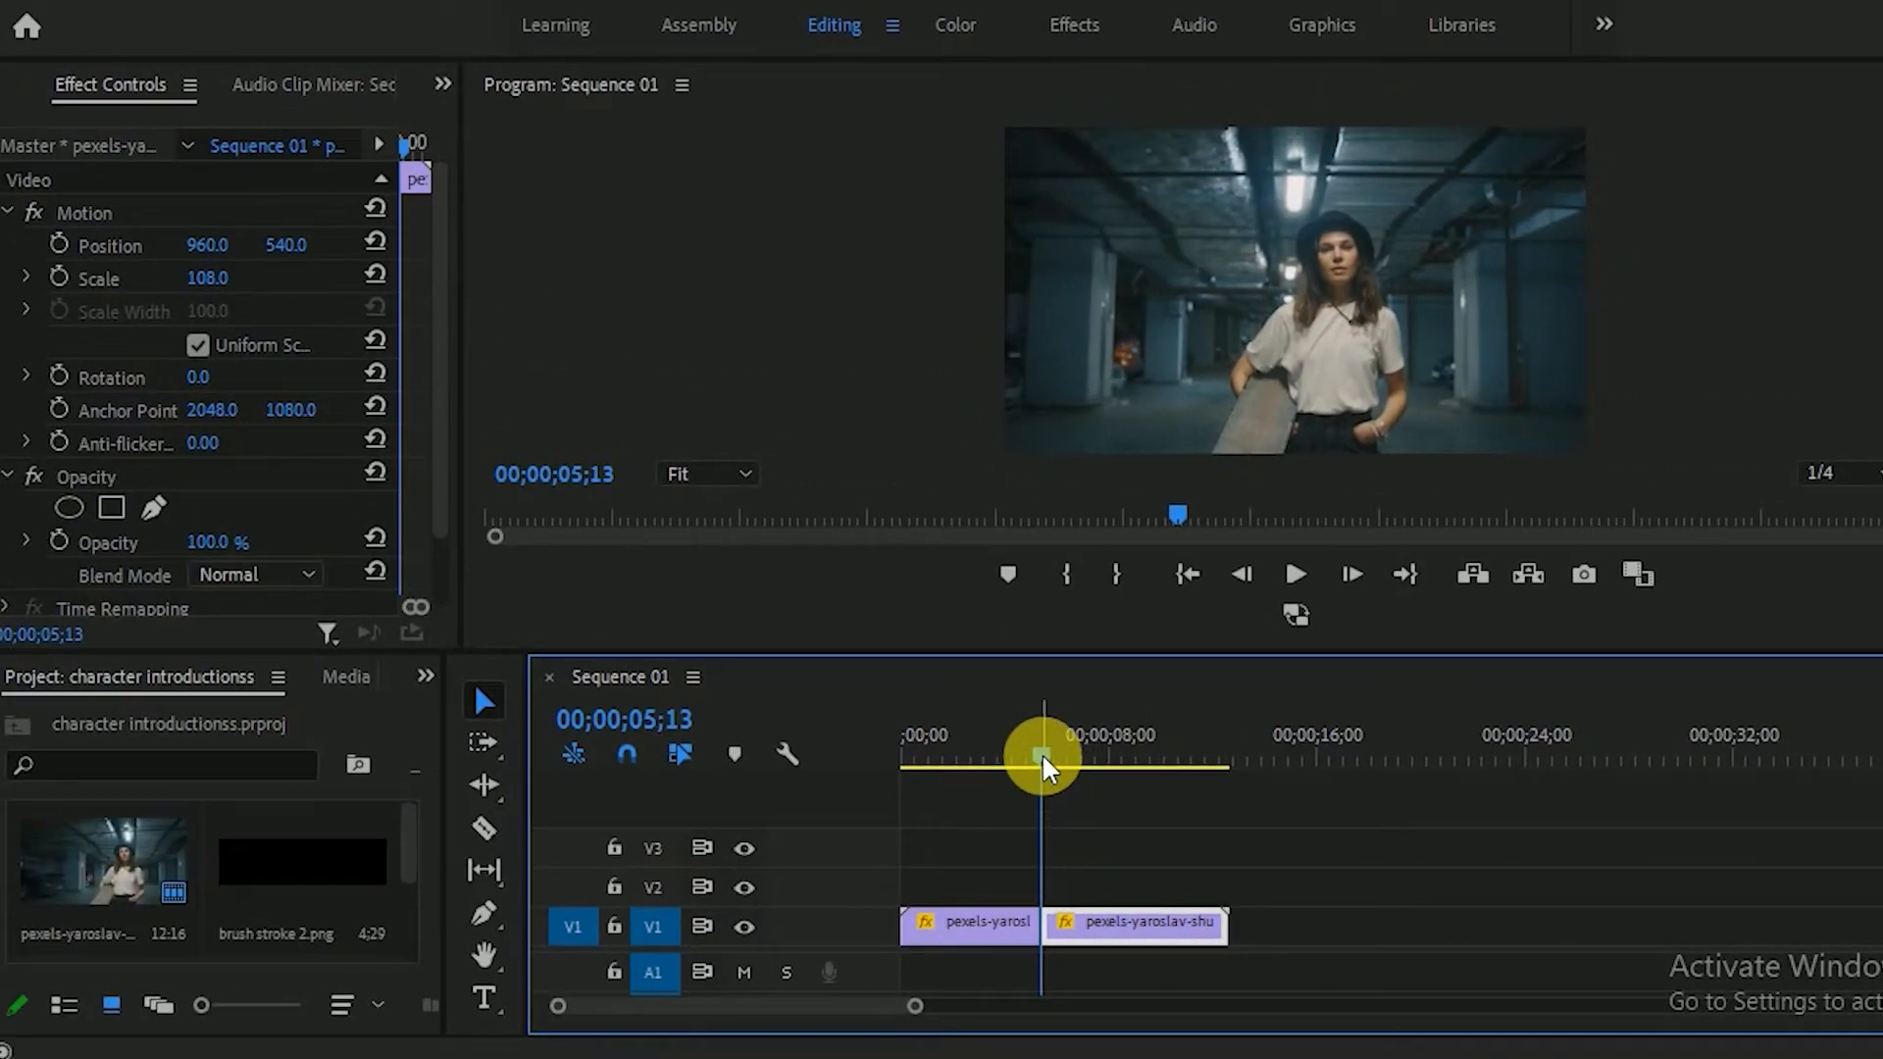
Step: Duplicate the frame-held clip onto track V2 directly above the original, and place the playhead at 00;00;07;24
left_click_drag(1044, 767, 1095, 771)
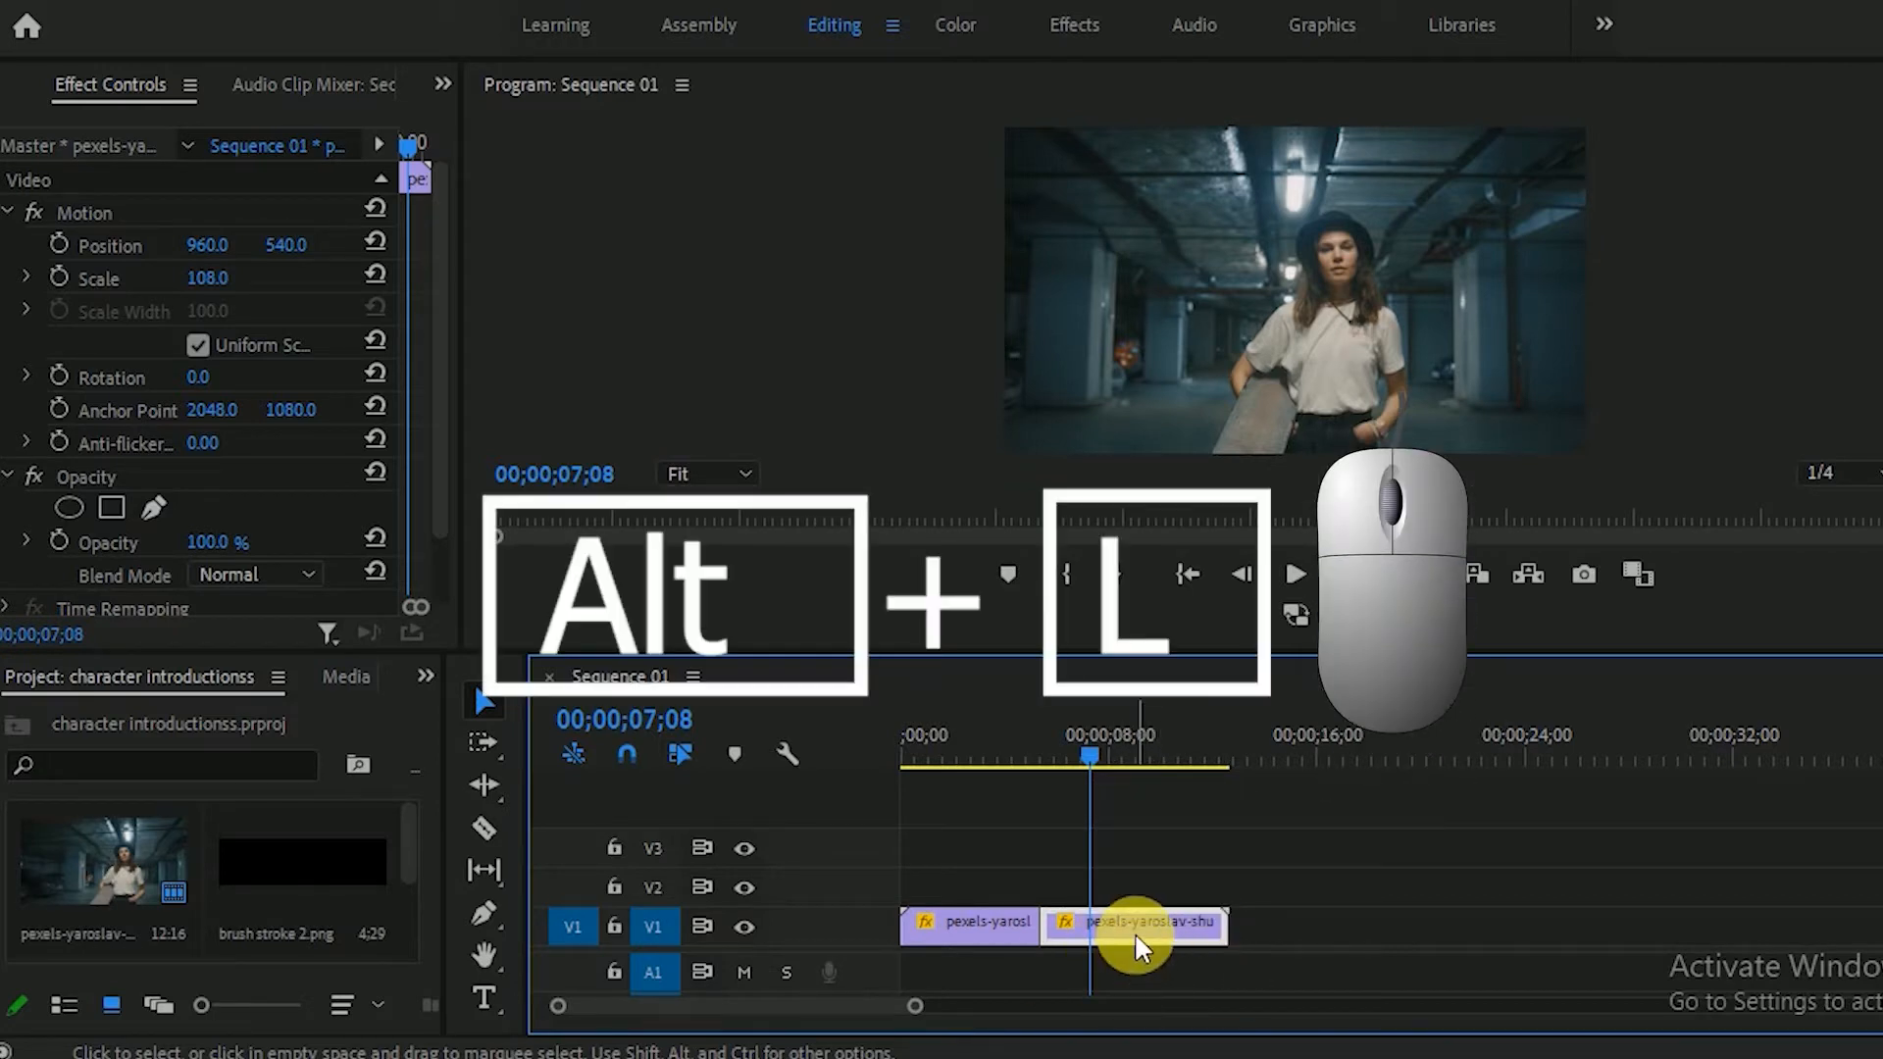
left_click_drag(1120, 926, 1121, 886)
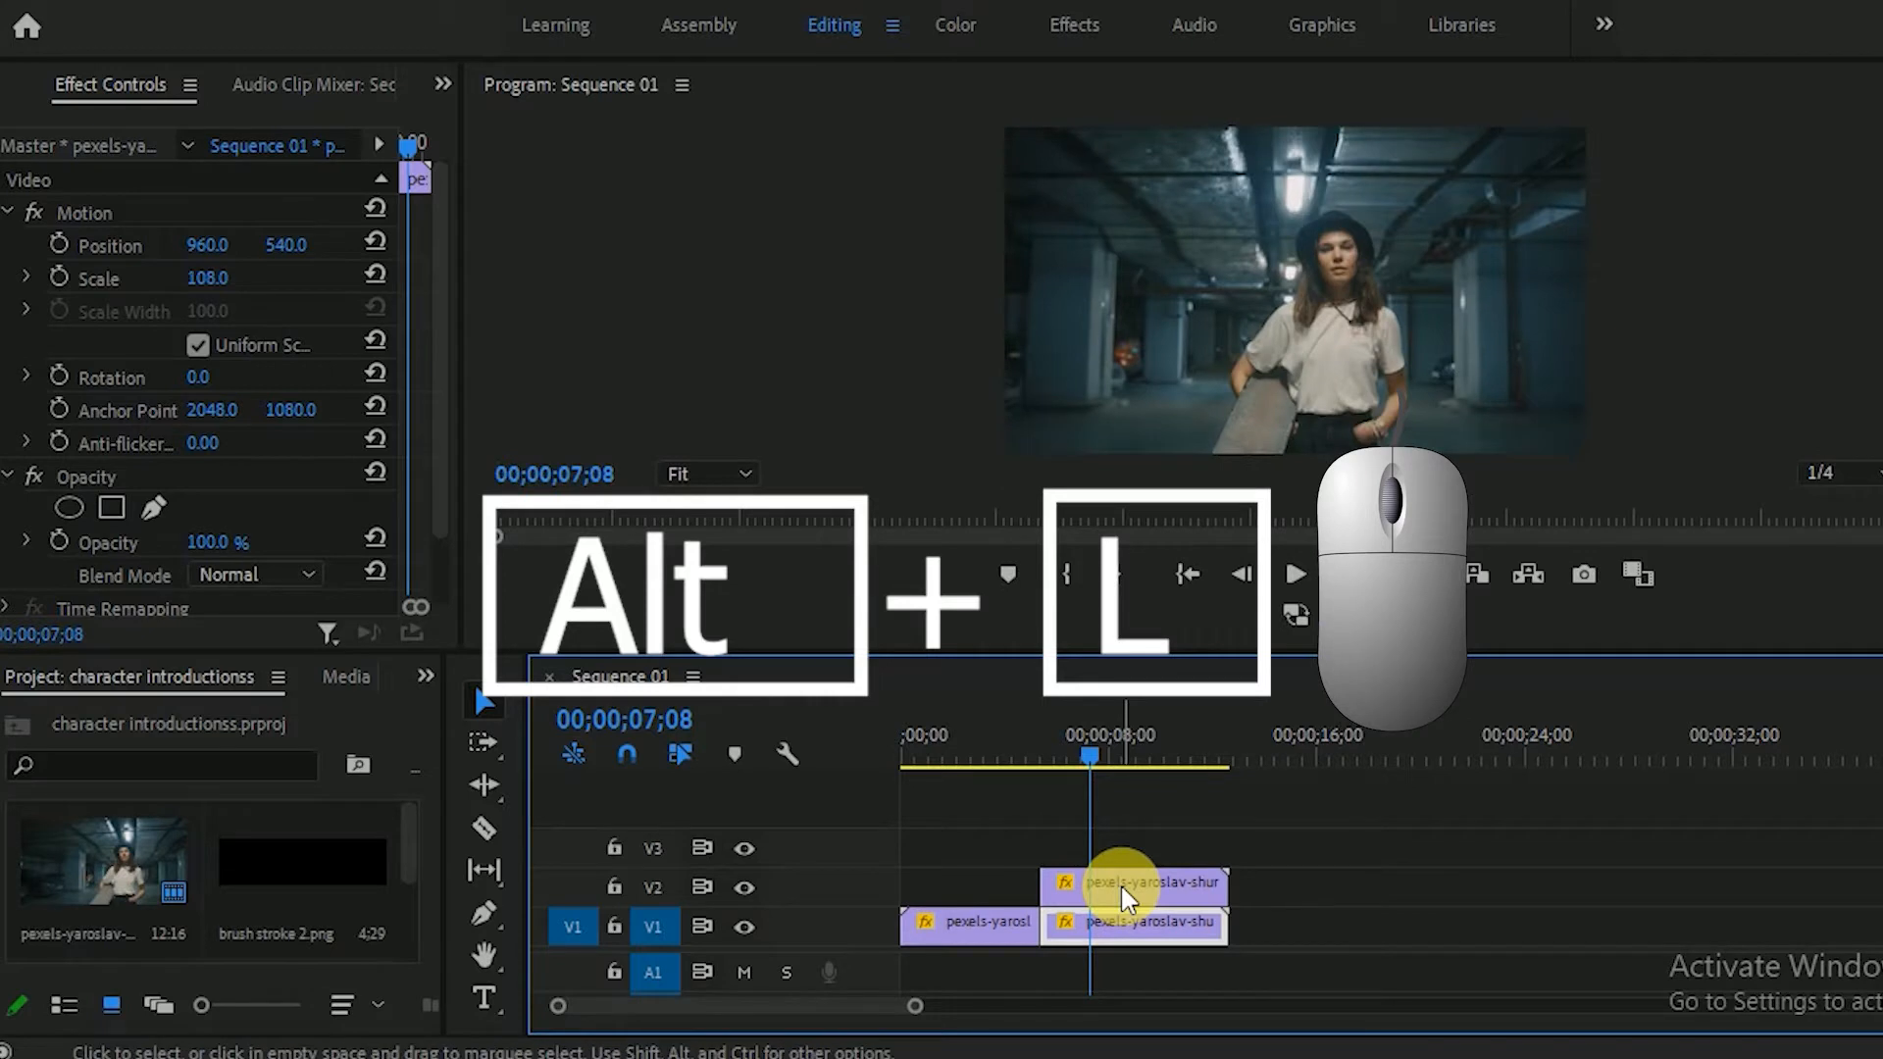
mouse_move(1092, 756)
left_mouse_down()
mouse_move(1039, 749)
mouse_move(1103, 760)
left_mouse_up()
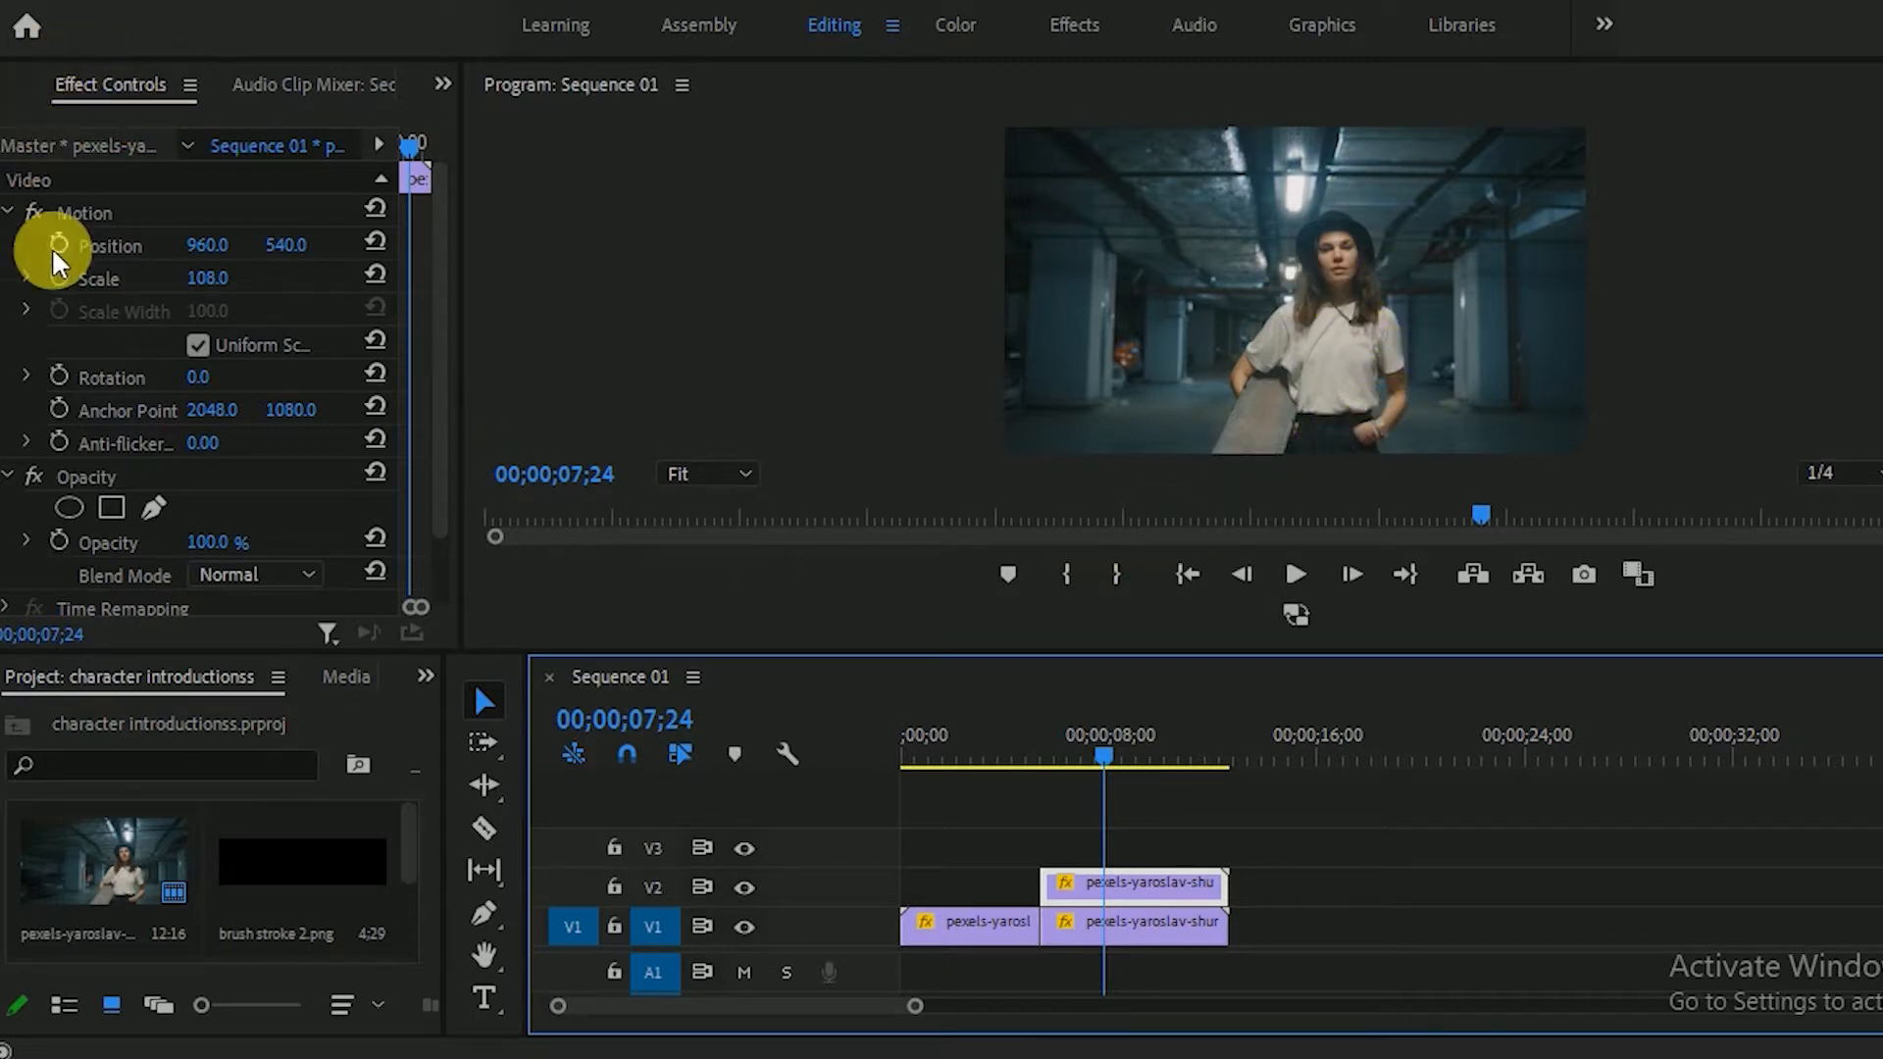
Step: Start a free-draw opacity mask on the V2 clip, tracing the skateboard's outer edge up from the frame's lower border
left_click(154, 508)
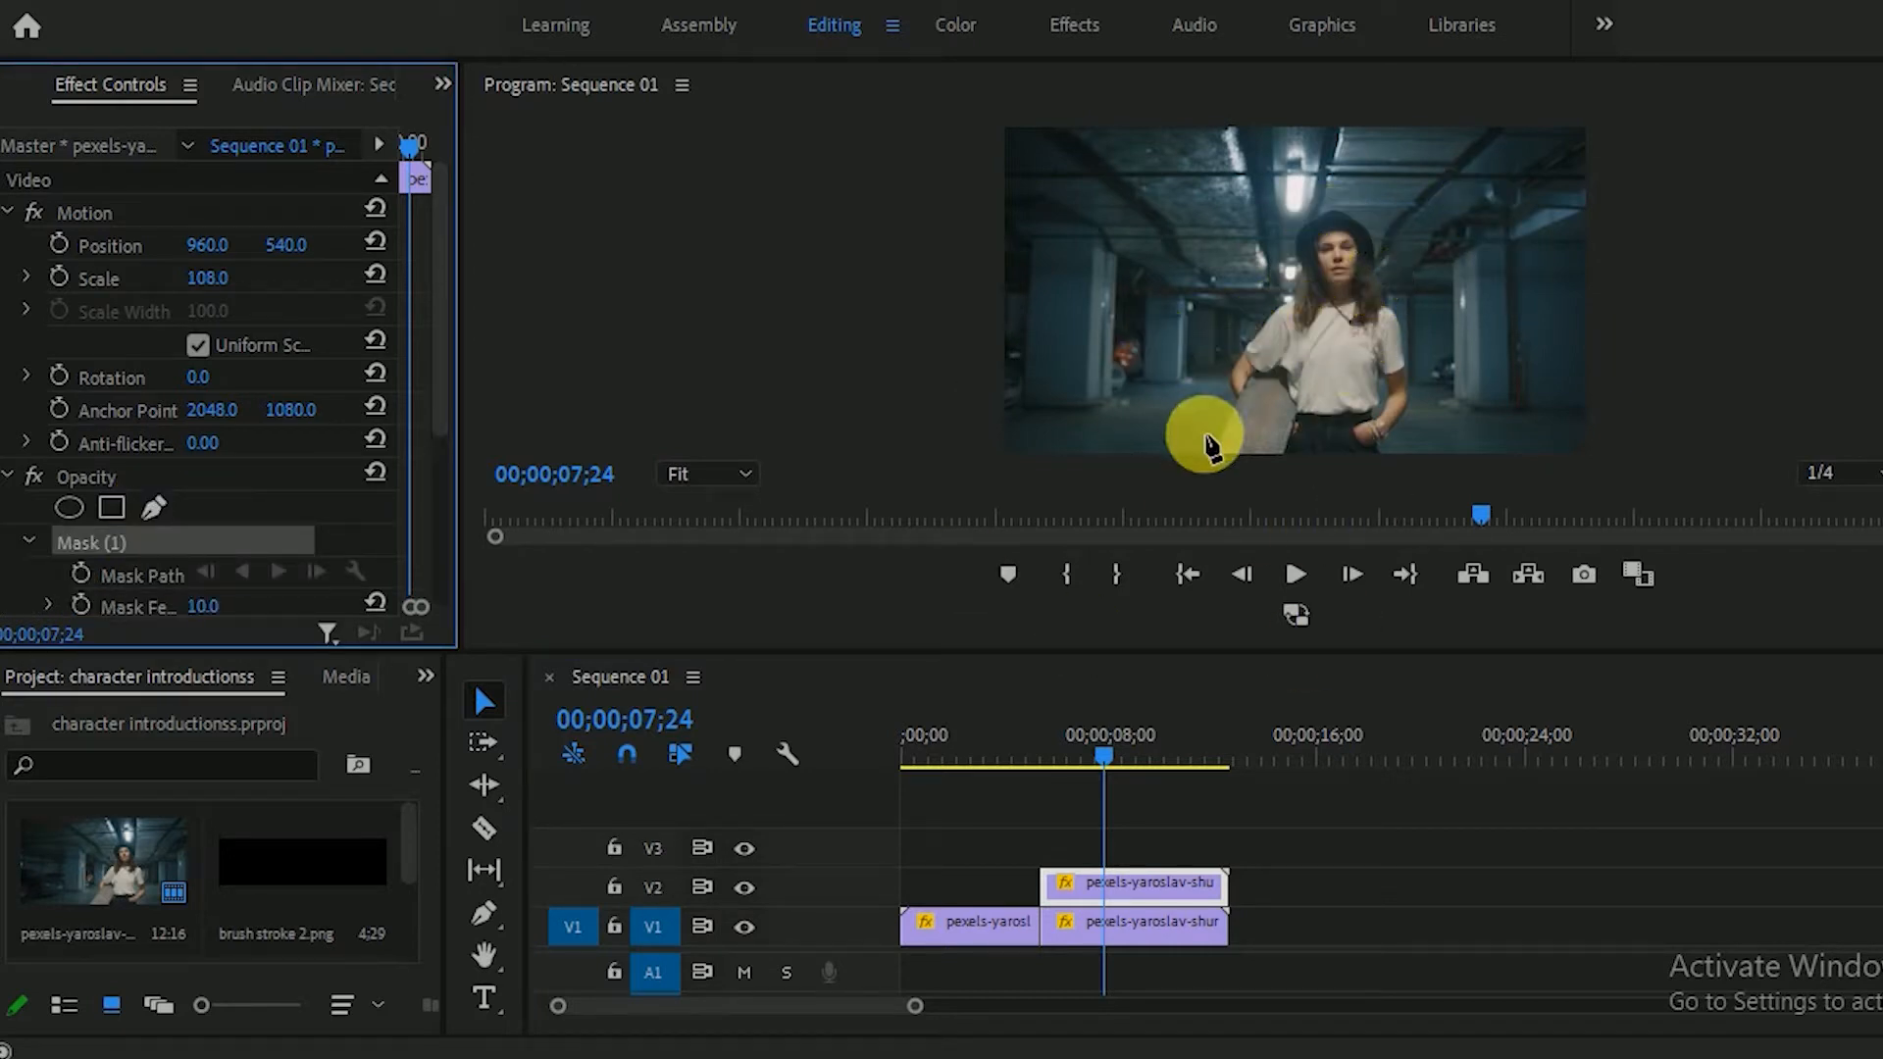
left_click_drag(745, 667, 749, 715)
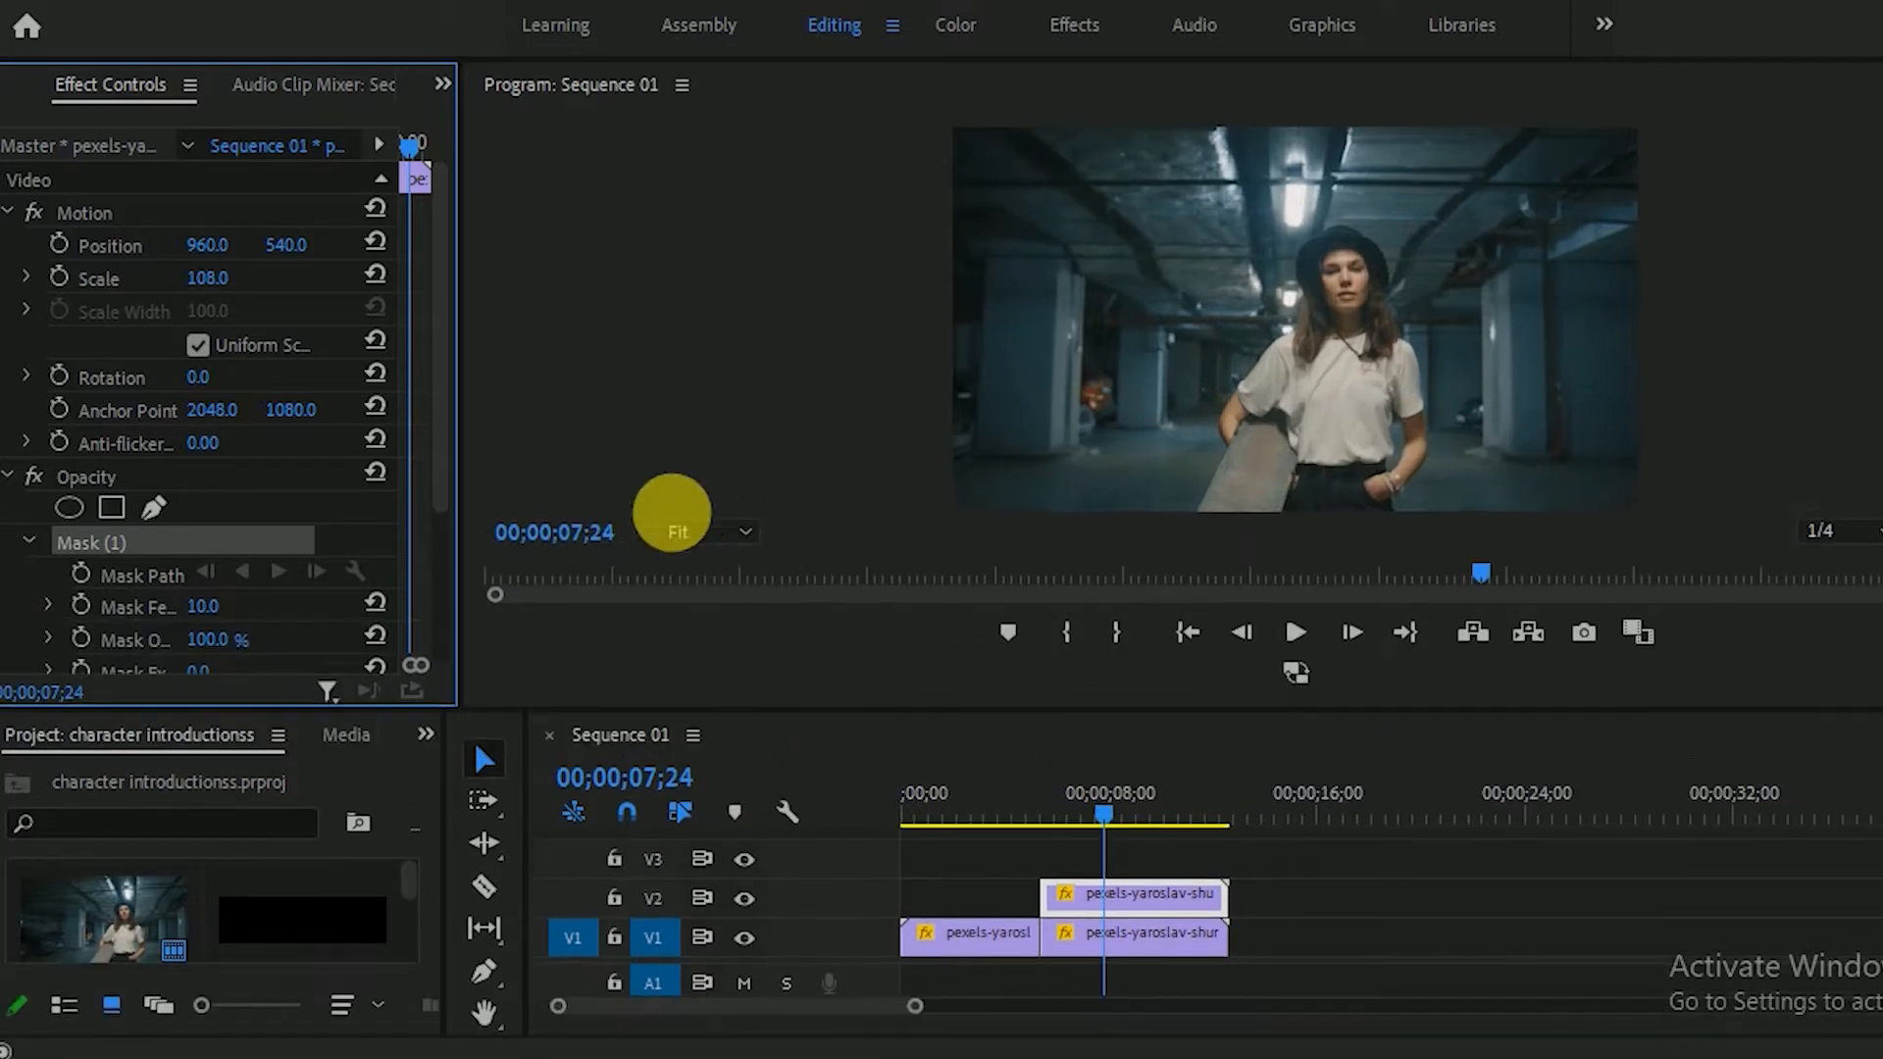
left_click(740, 537)
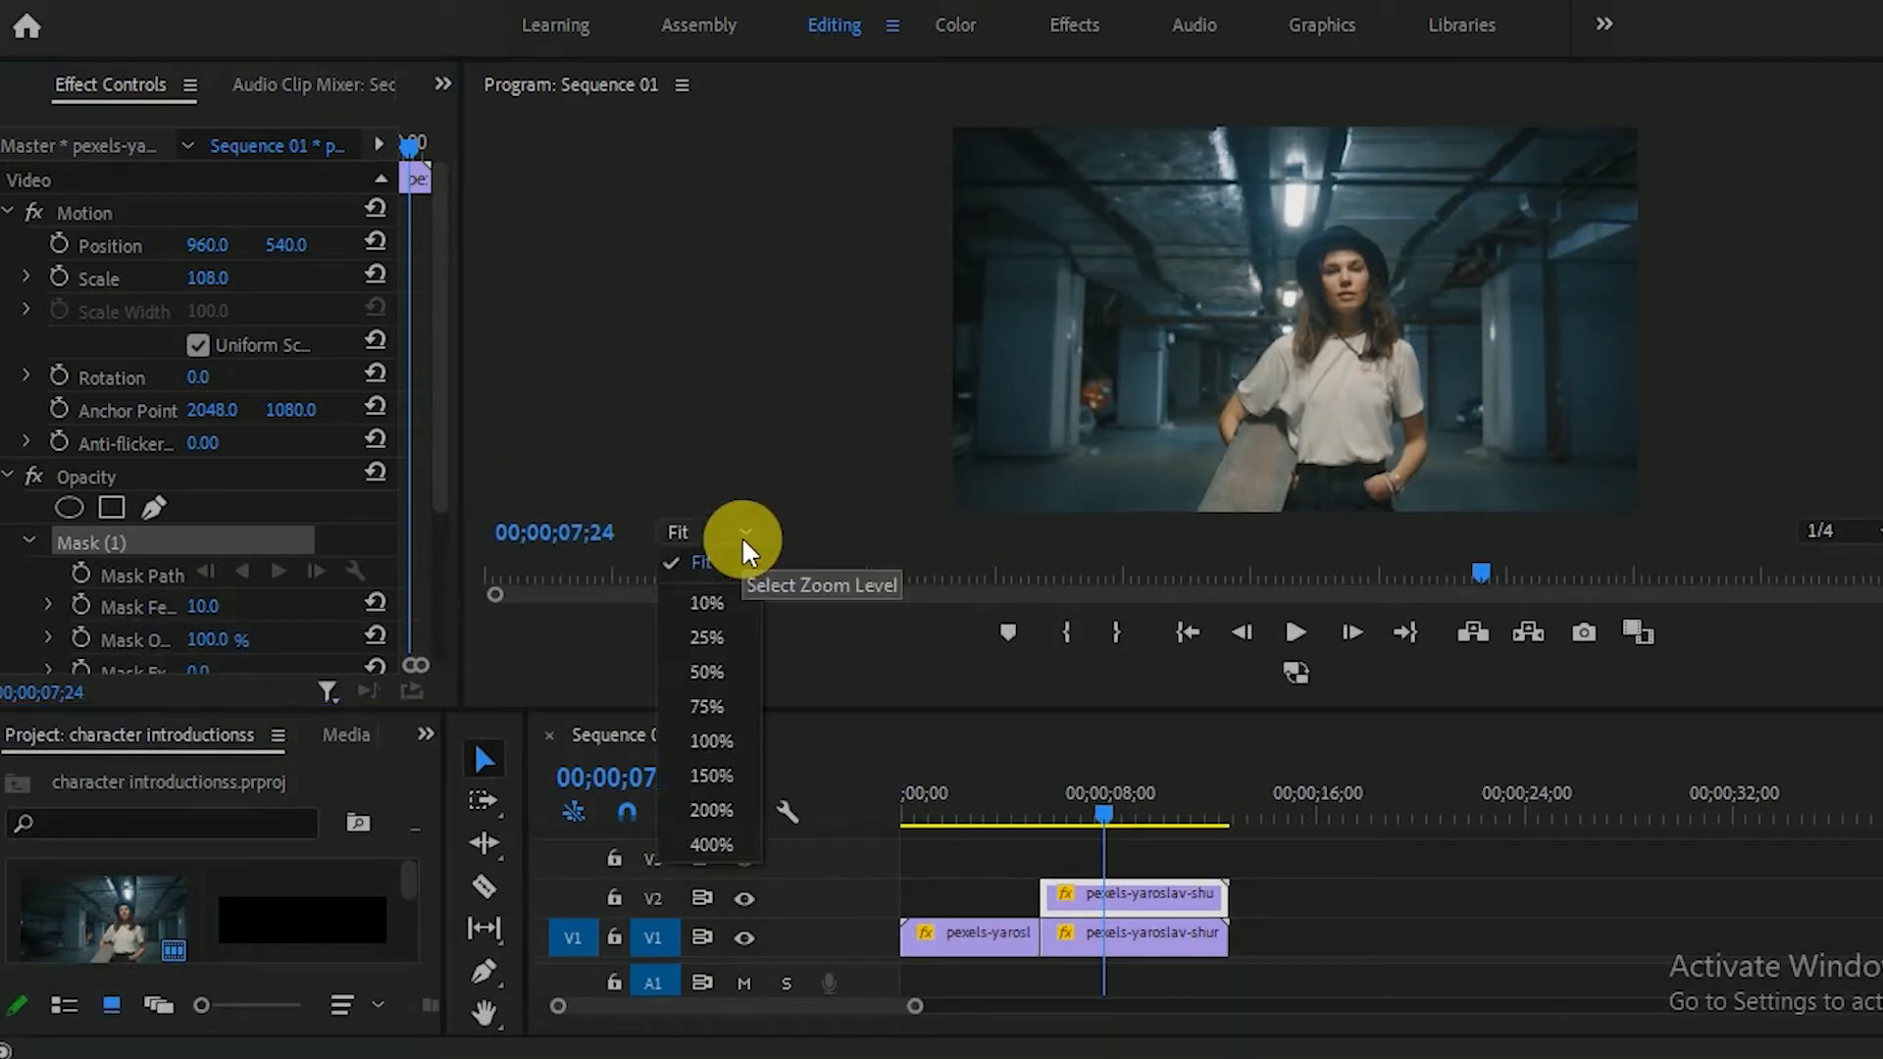
left_click(731, 747)
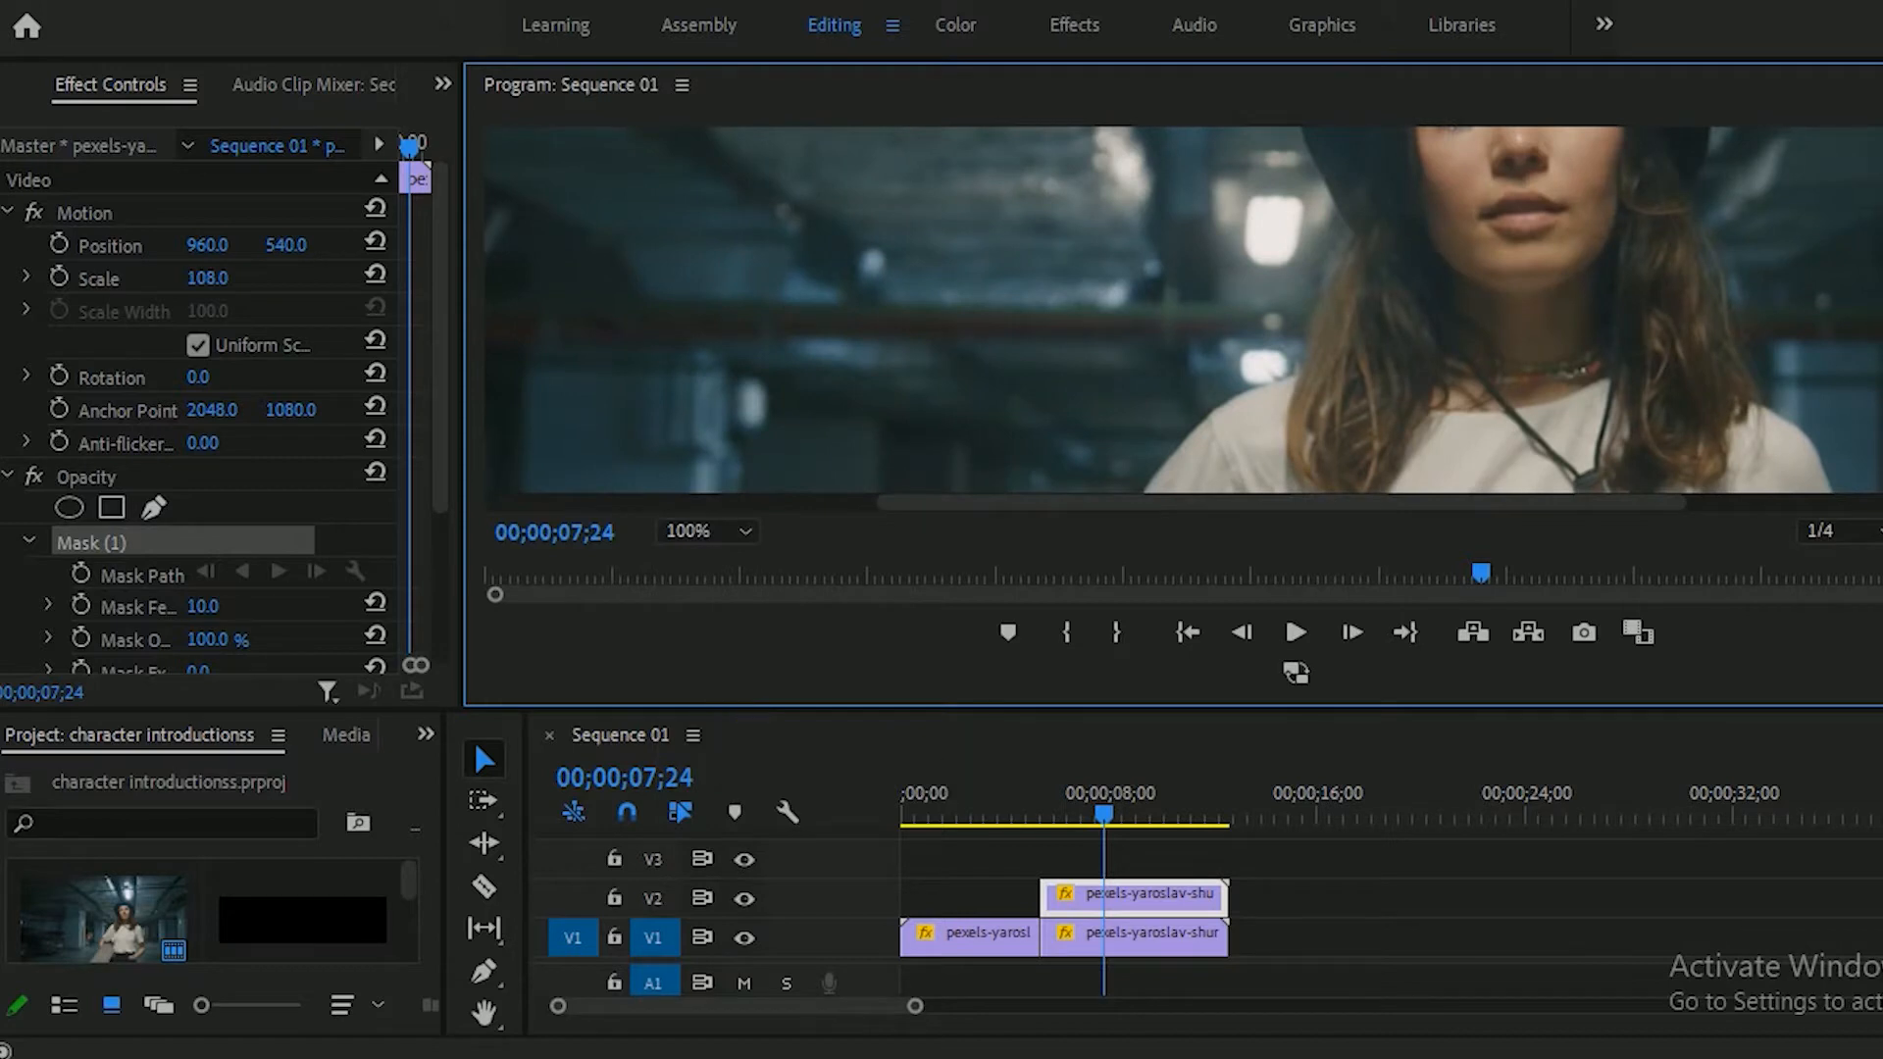
scroll(1183, 310, "down", 6)
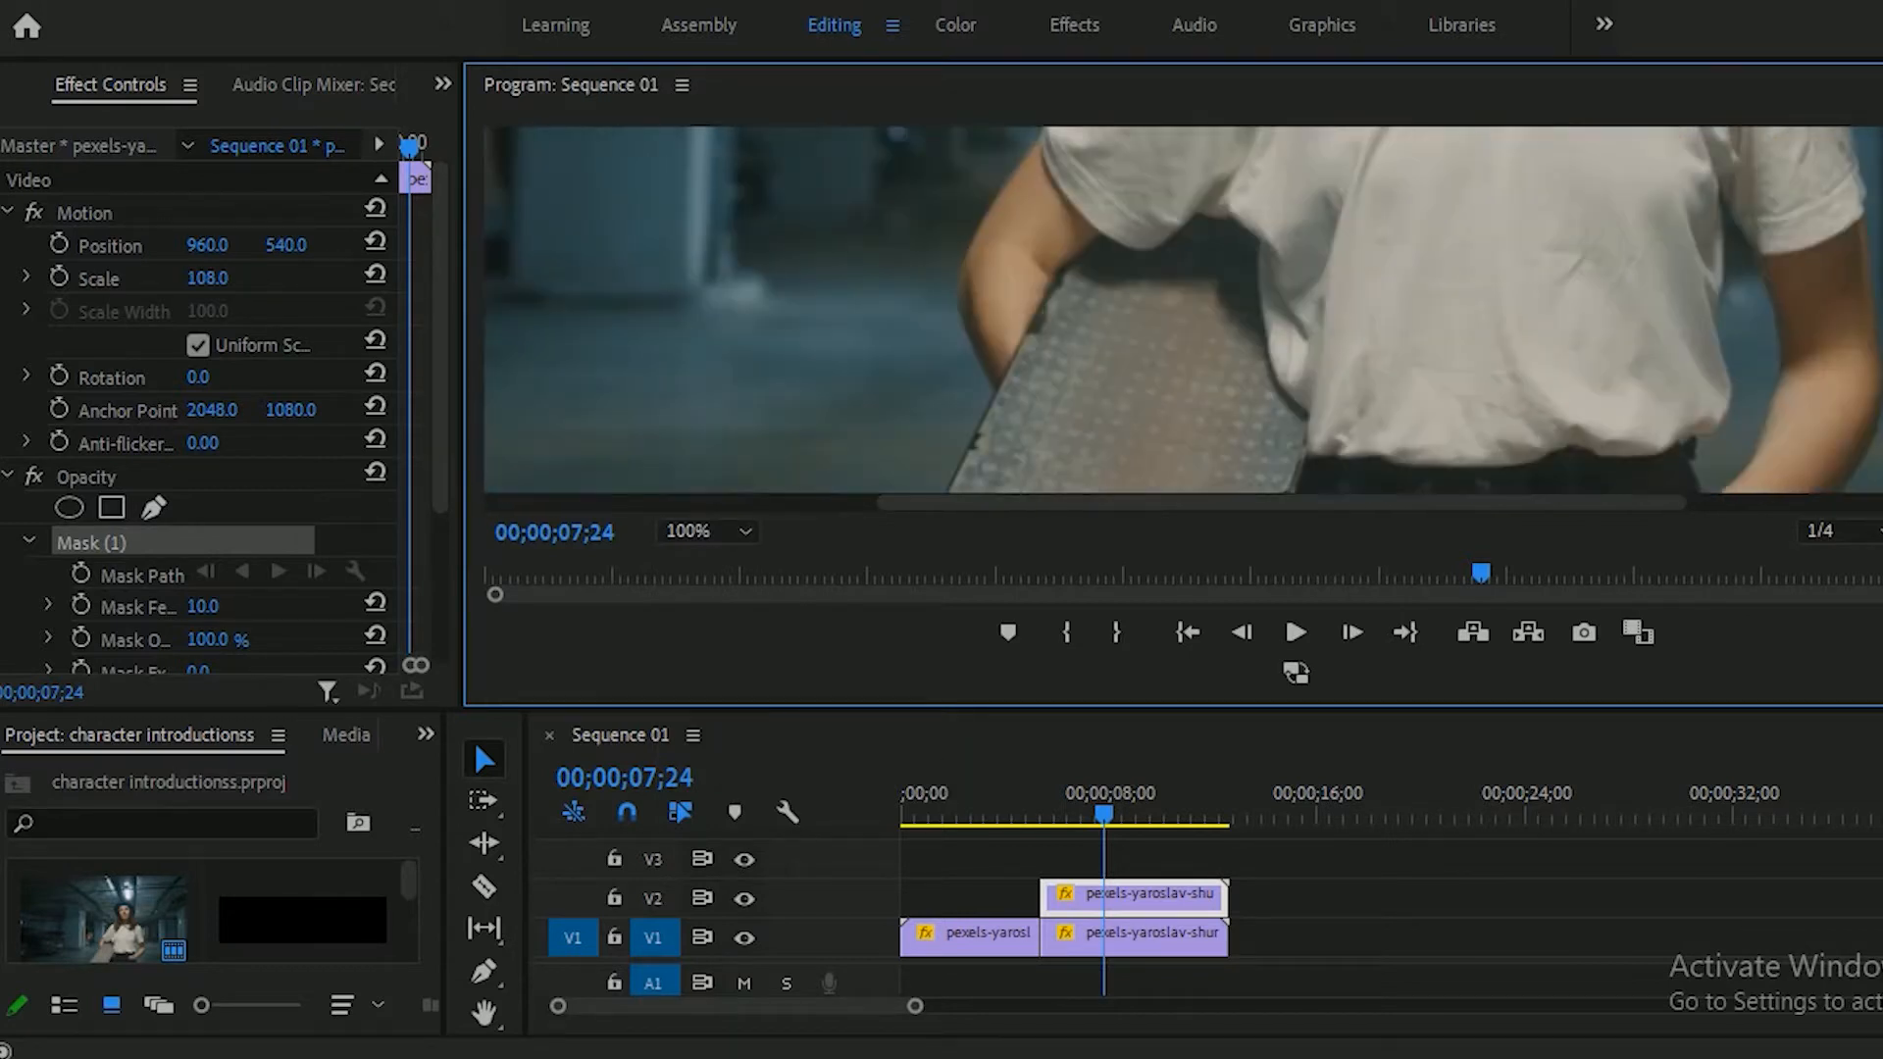
scroll(1183, 310, "down", 2)
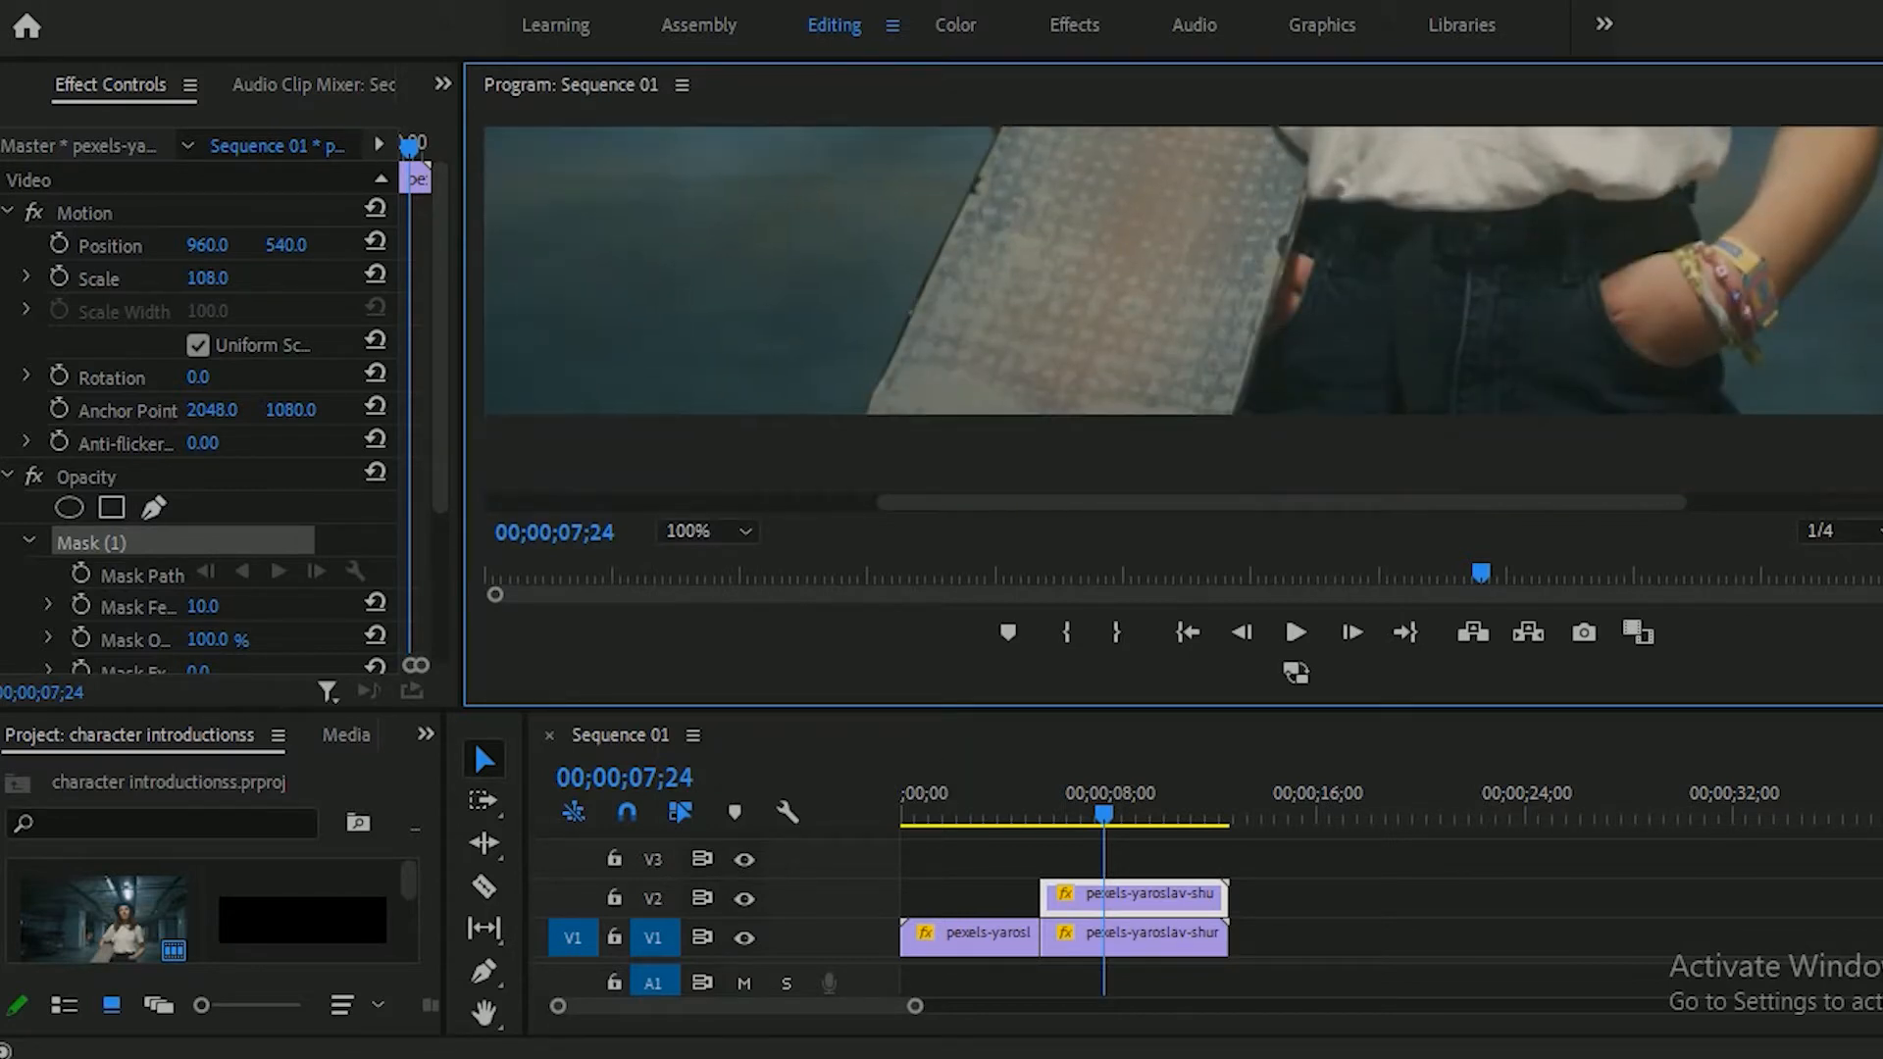
scroll(1183, 310, "down", 1)
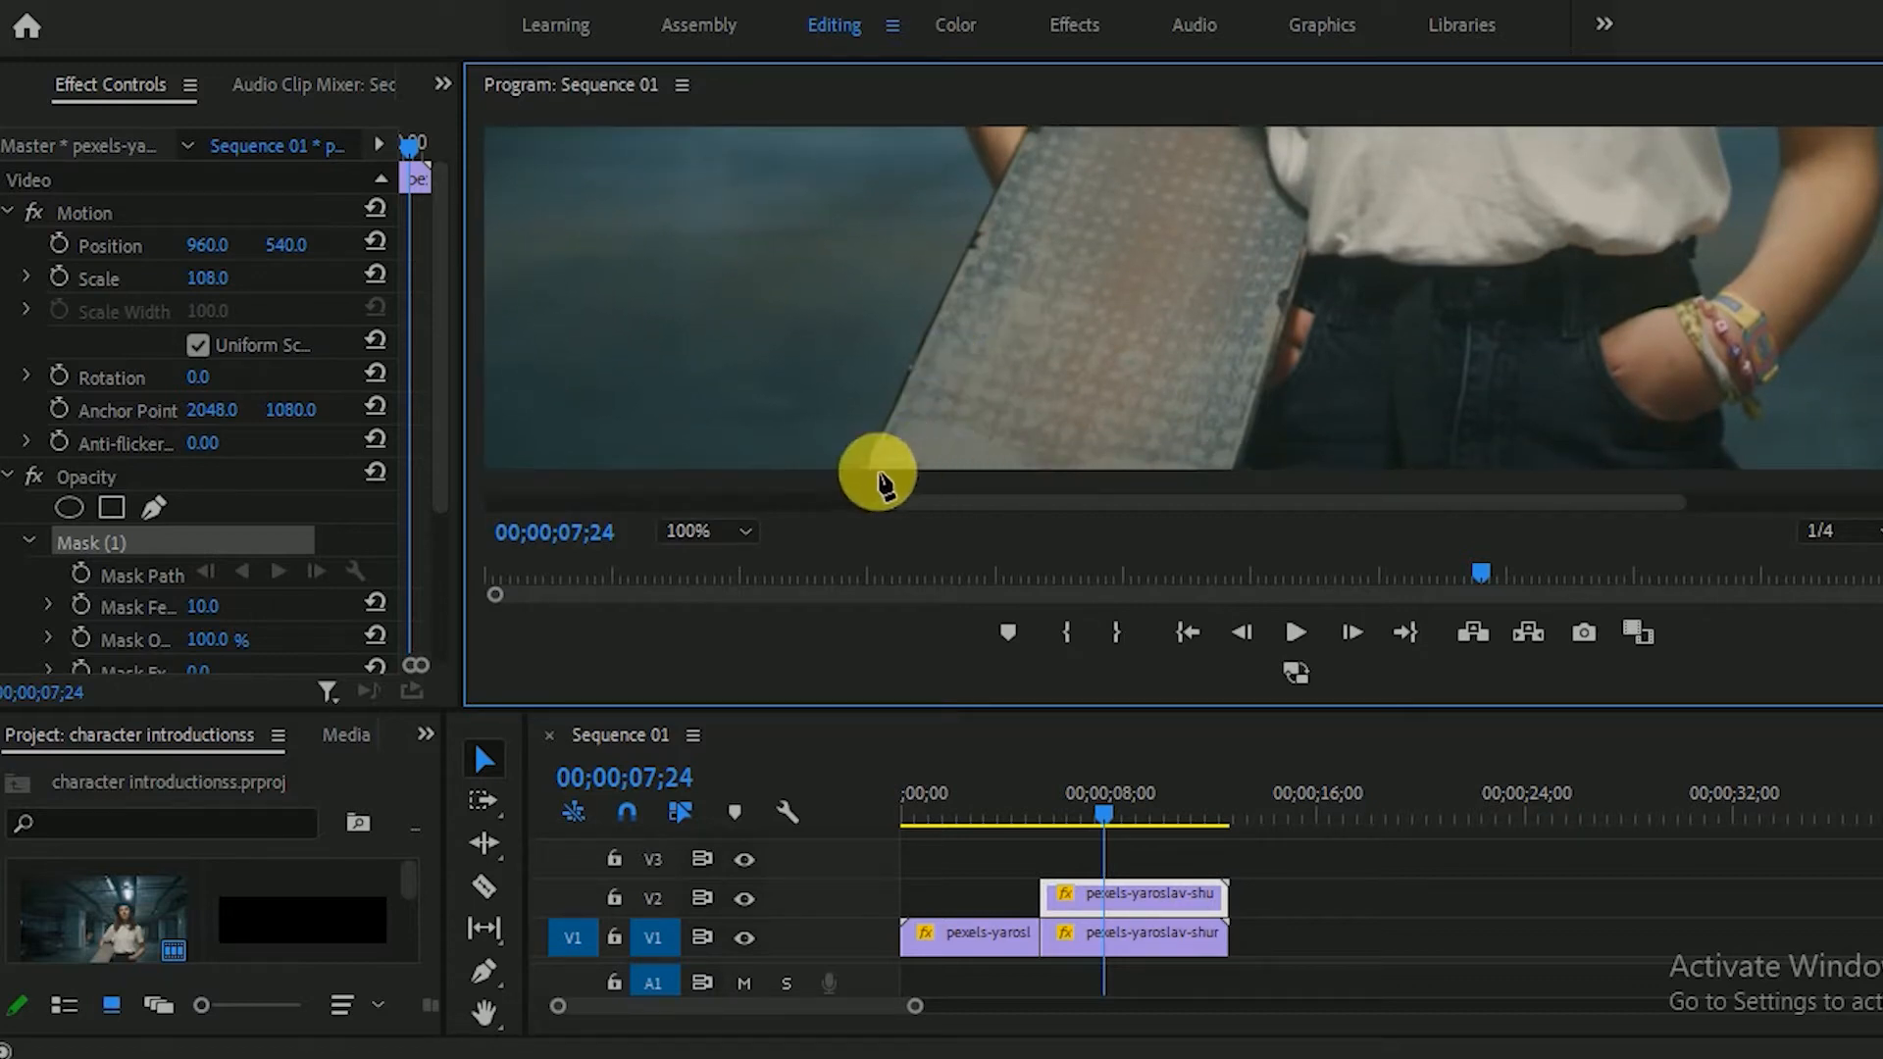
left_click(867, 473)
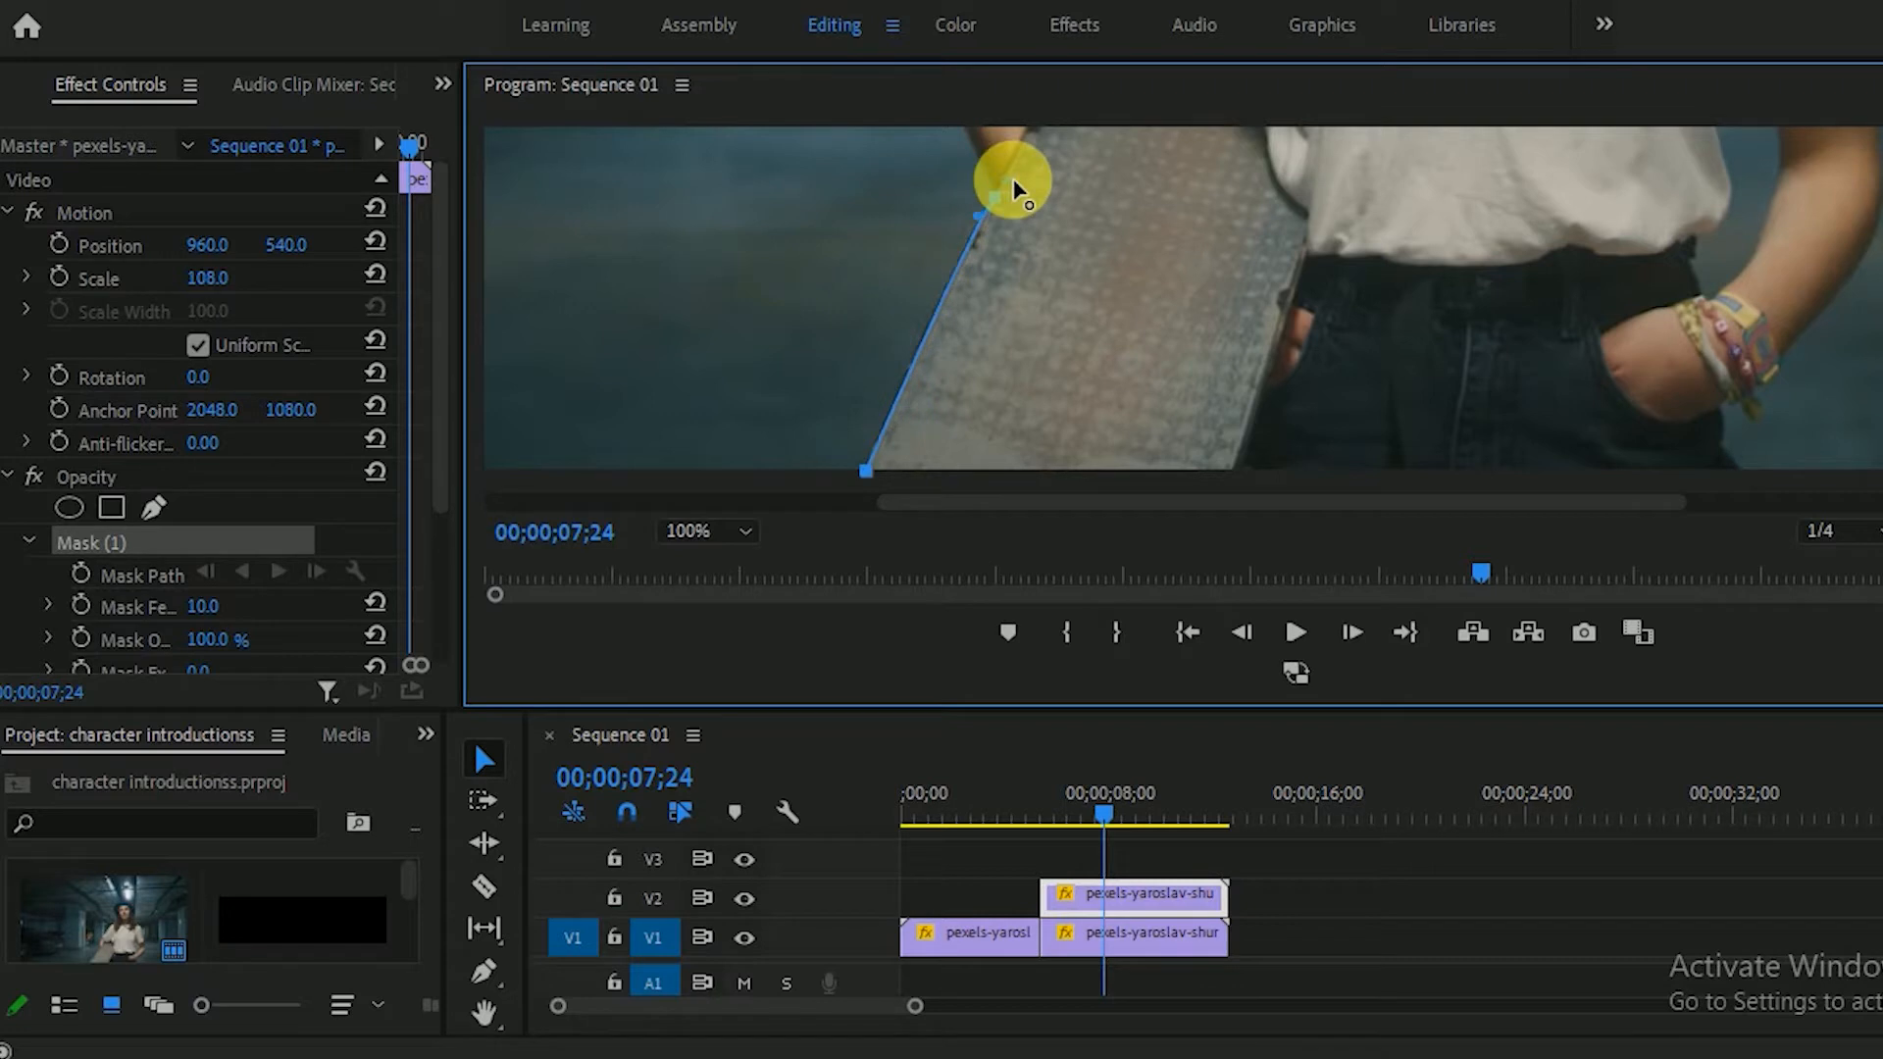
left_click_drag(1014, 182, 1060, 210)
Step: Continue the mask path around the woman's arms, shoulders and hat, and close it at the first point below the skateboard
scroll(1183, 310, "up", 5)
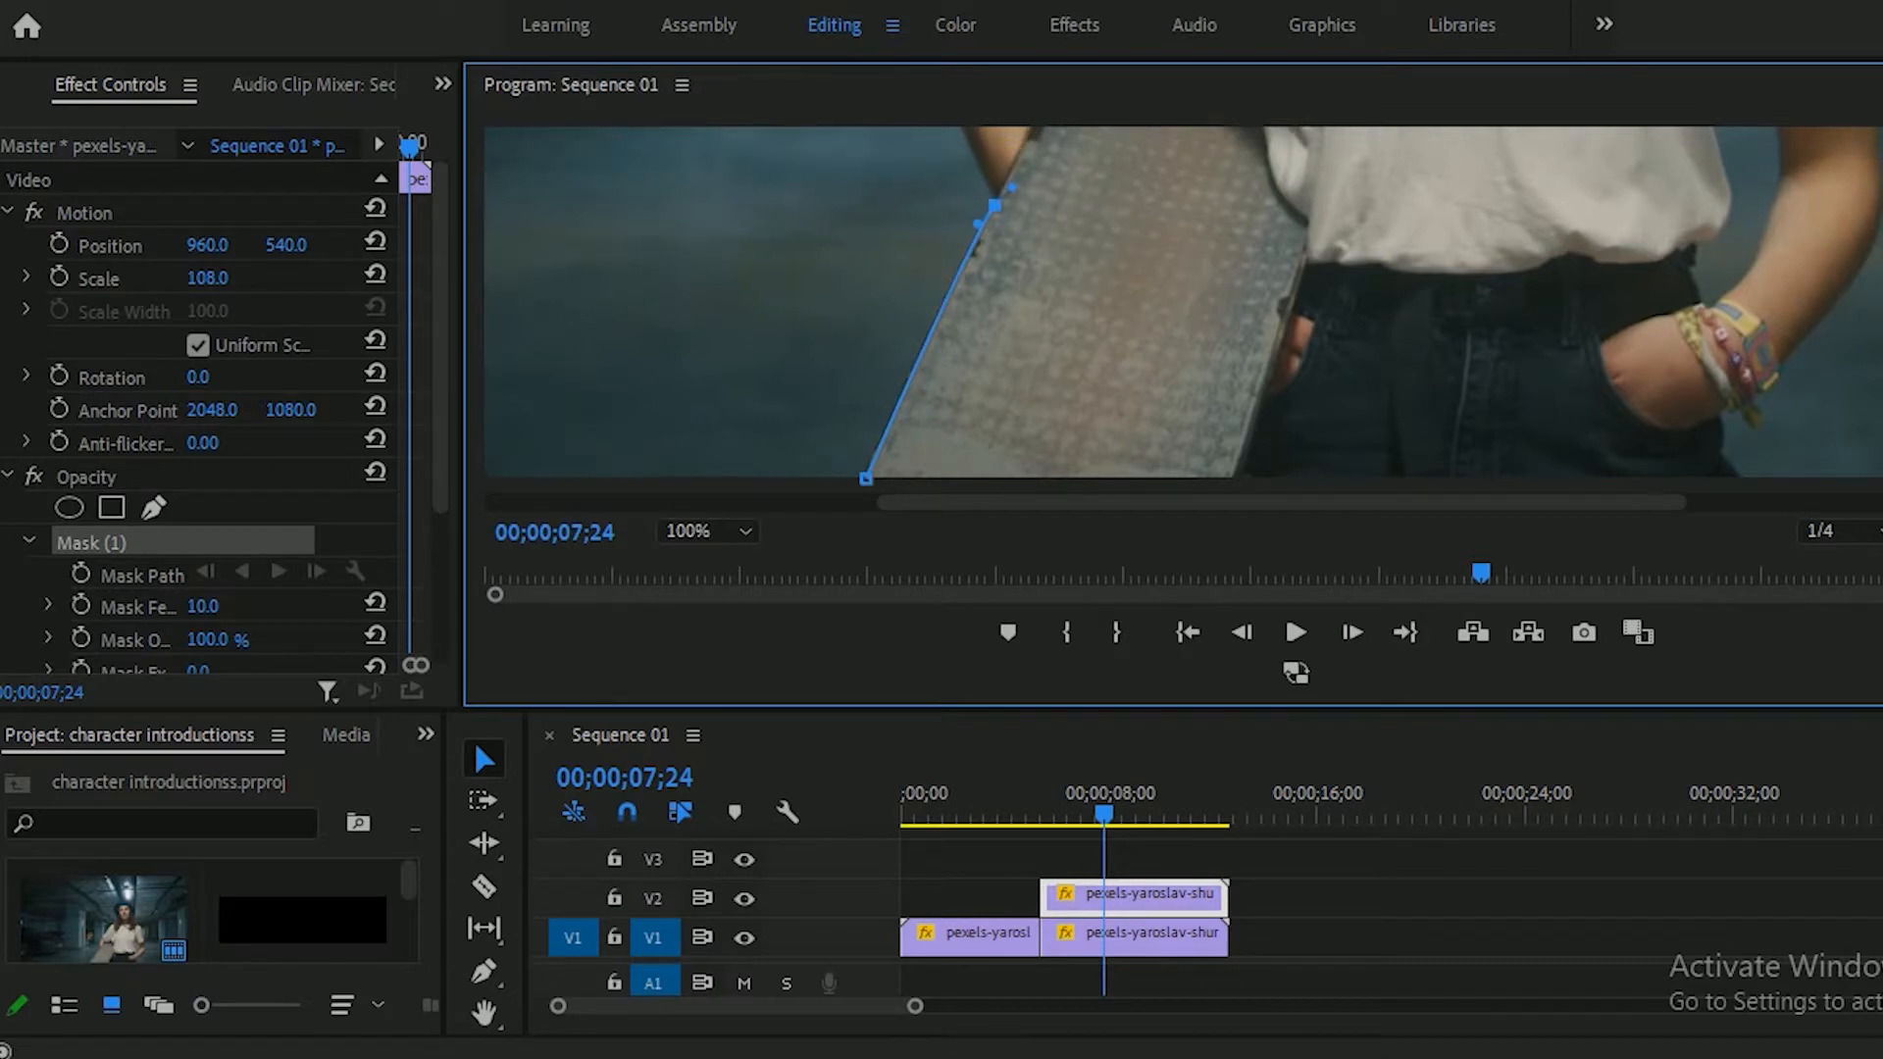
scroll(1183, 310, "down", 2)
scroll(1183, 310, "up", 1)
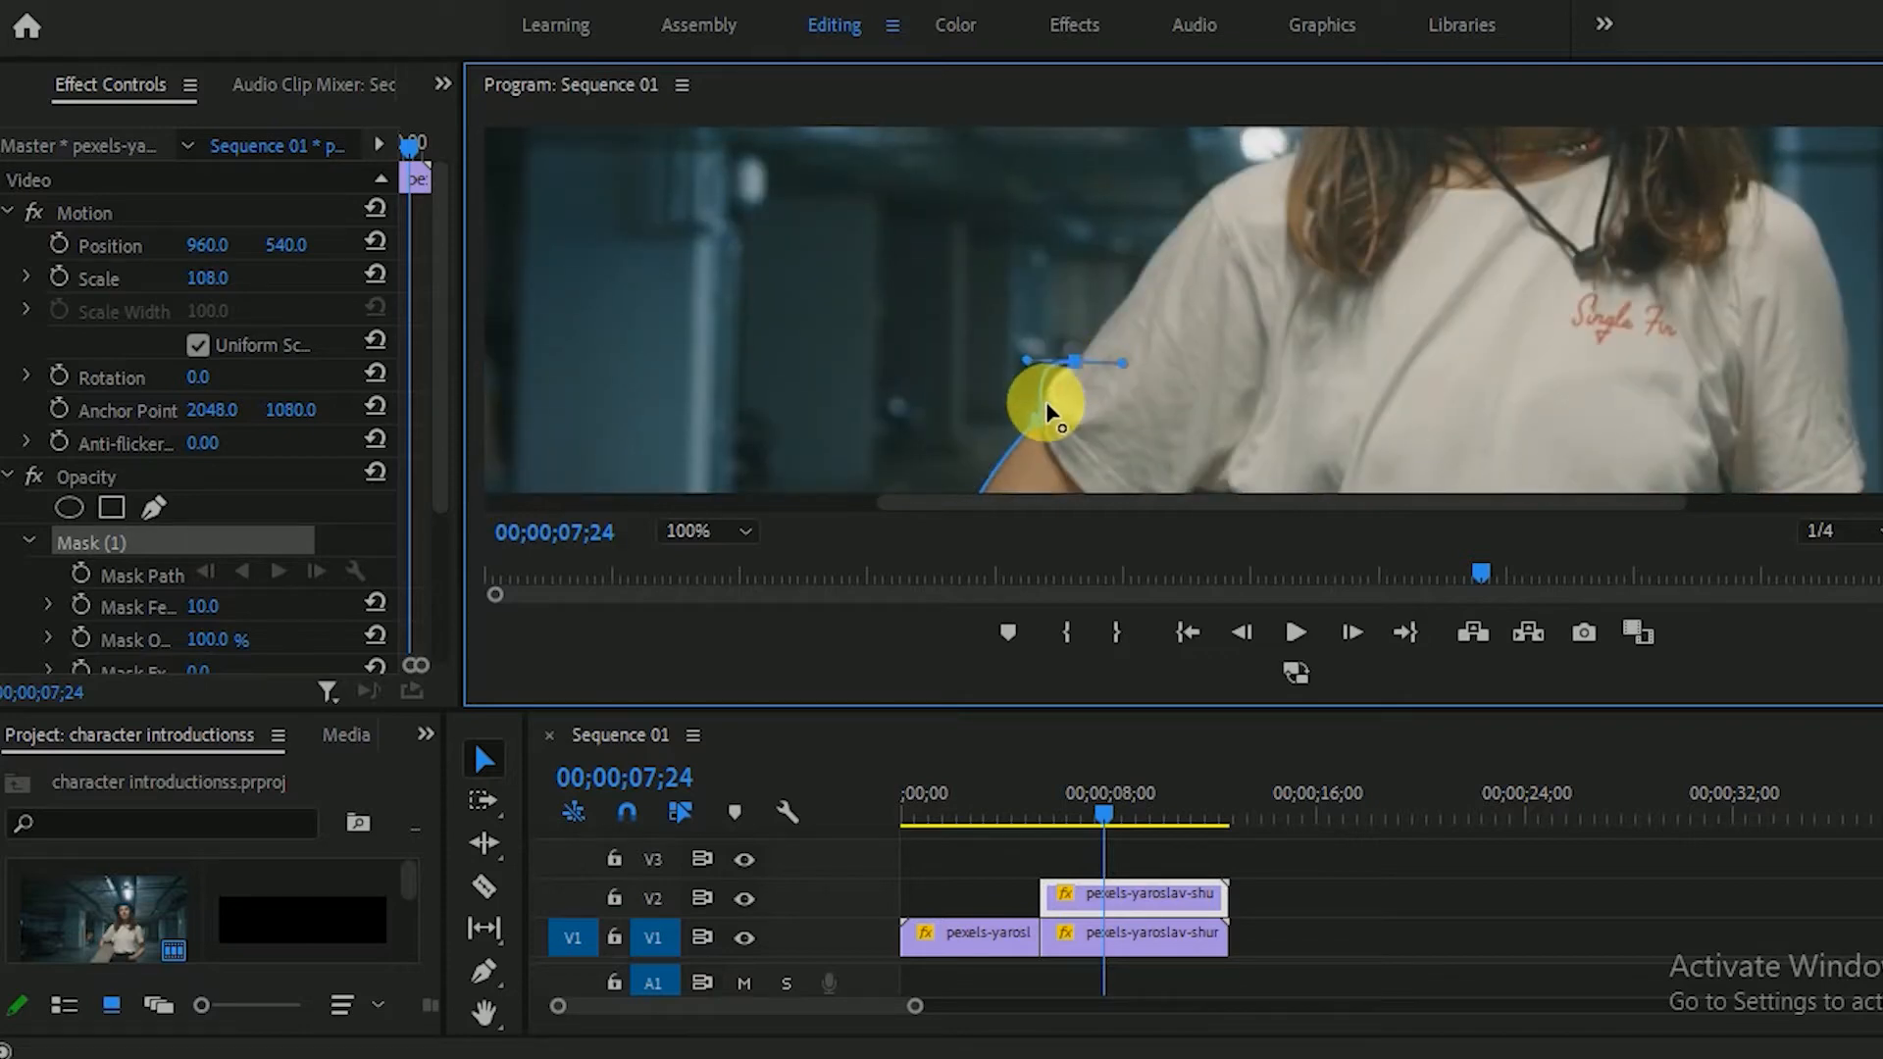
left_click_drag(1076, 363, 1123, 363)
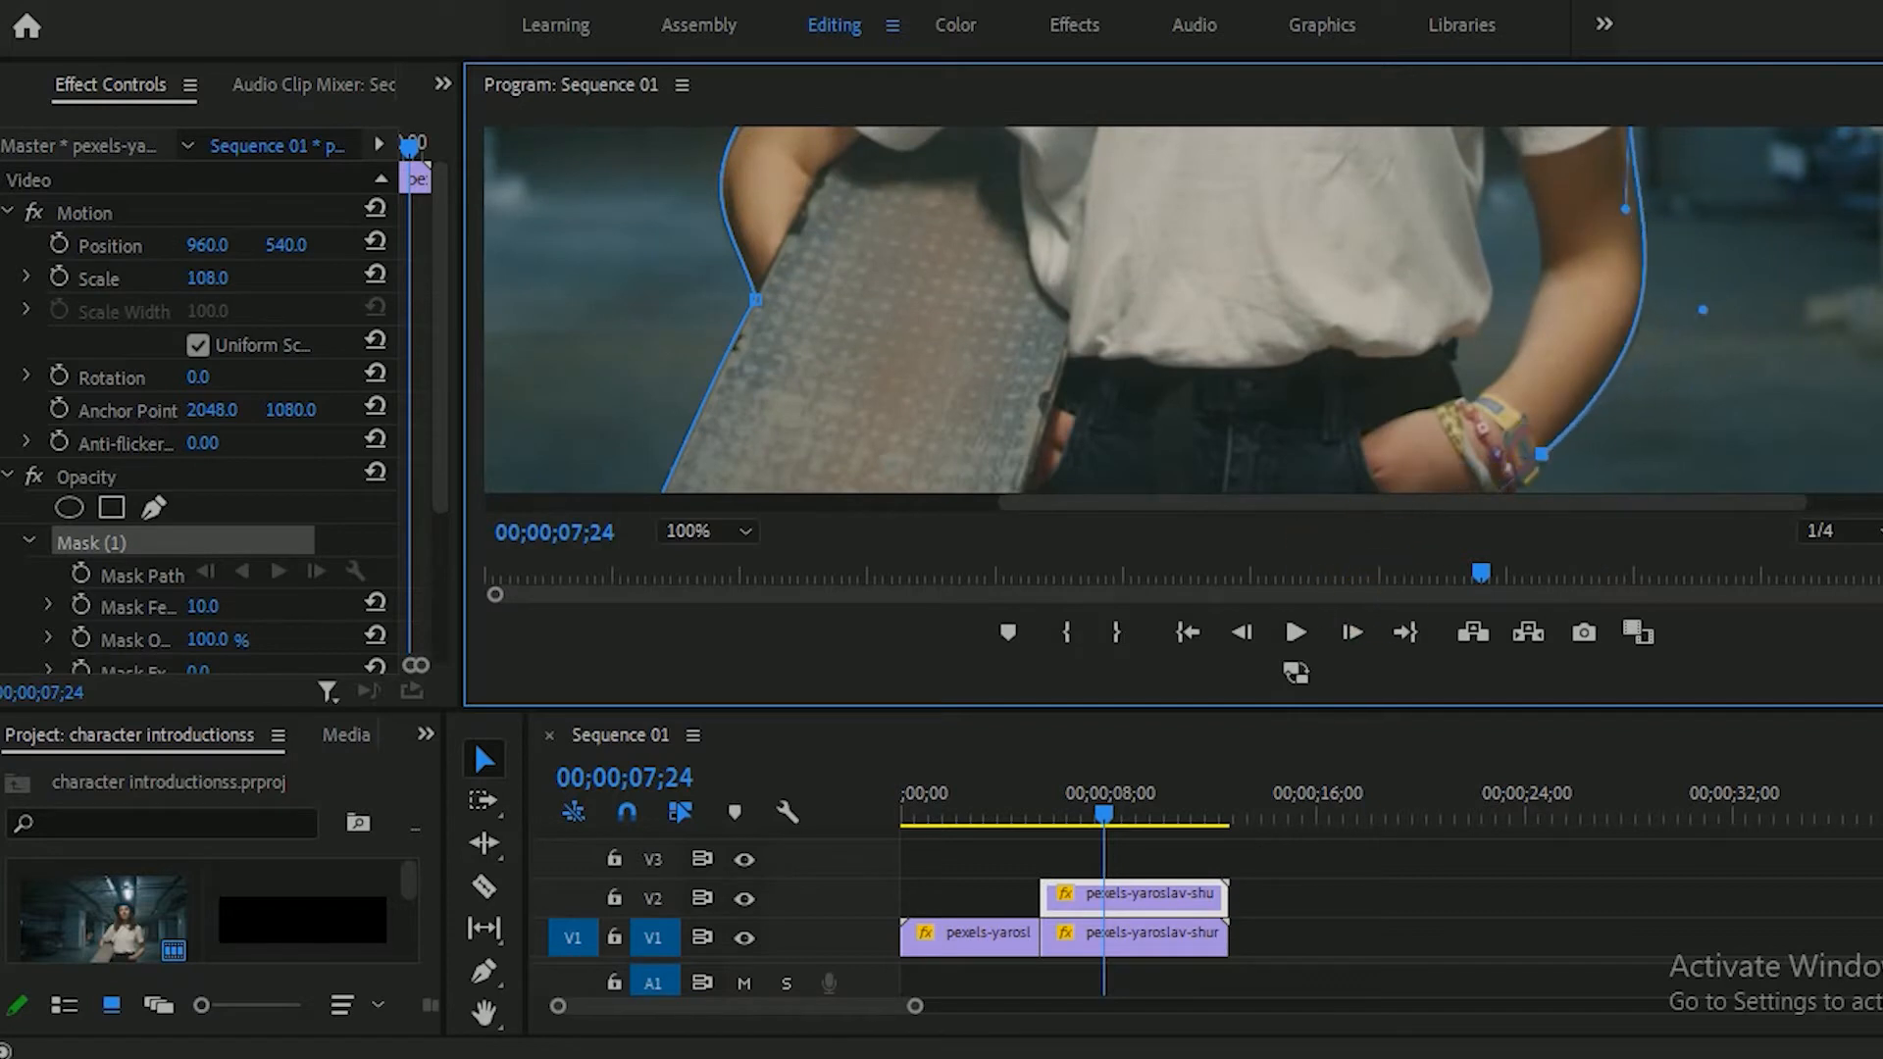
left_click(1481, 358)
left_click(1487, 400)
left_click_drag(1511, 429, 1517, 455)
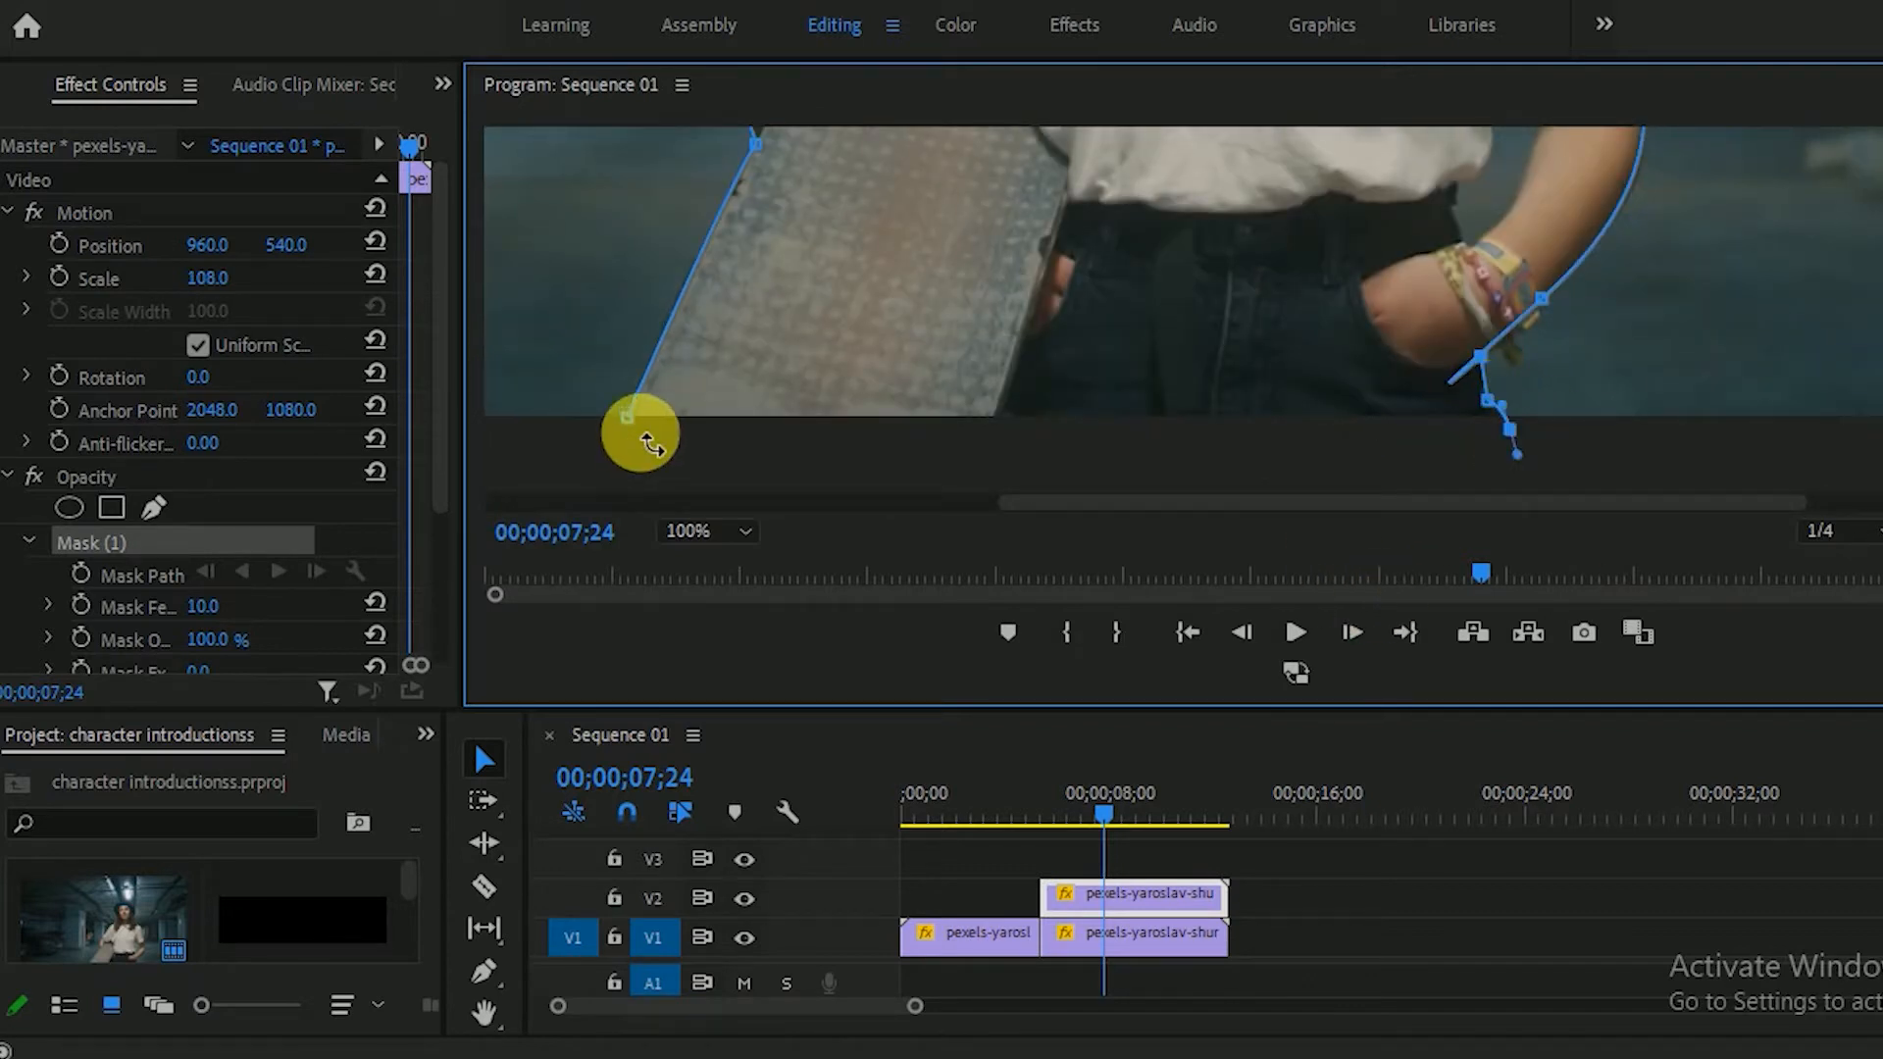
left_click(629, 420)
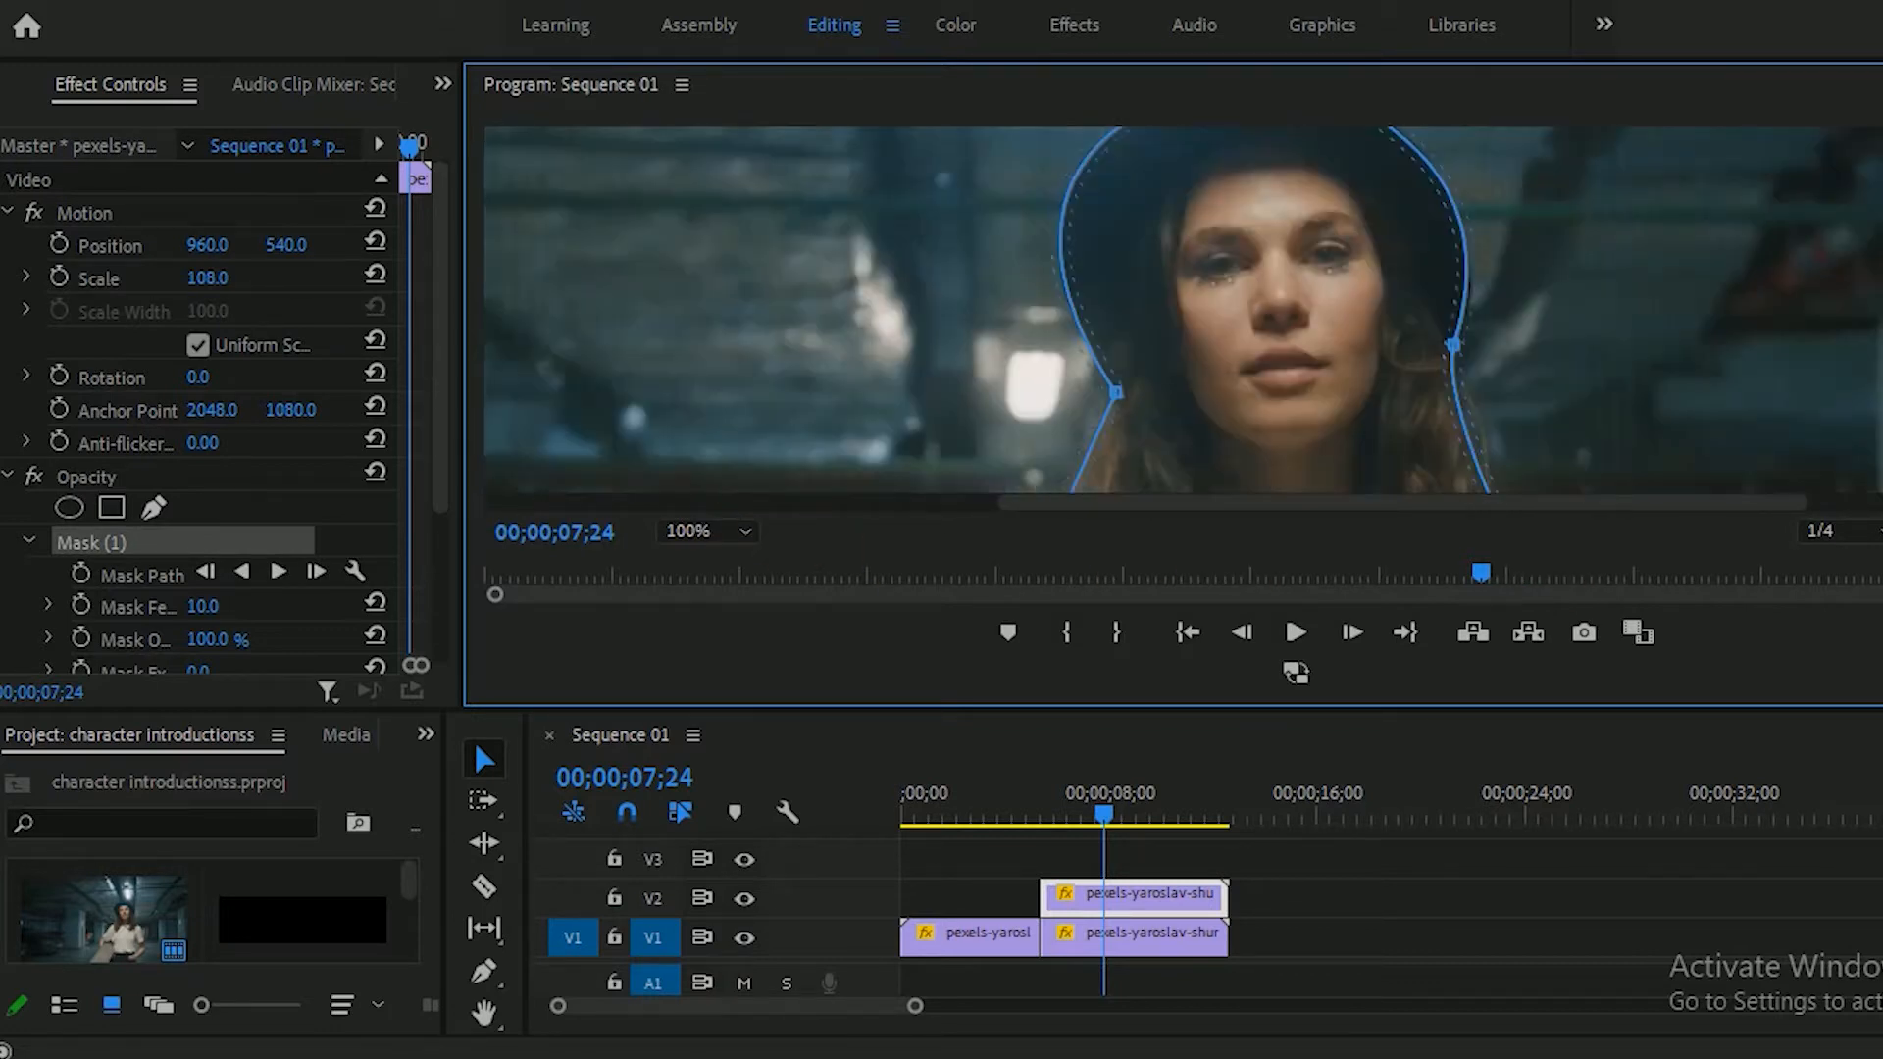
Step: Fit the whole frame in the preview and set the mask's feather to 0
scroll(1183, 310, "down", 5)
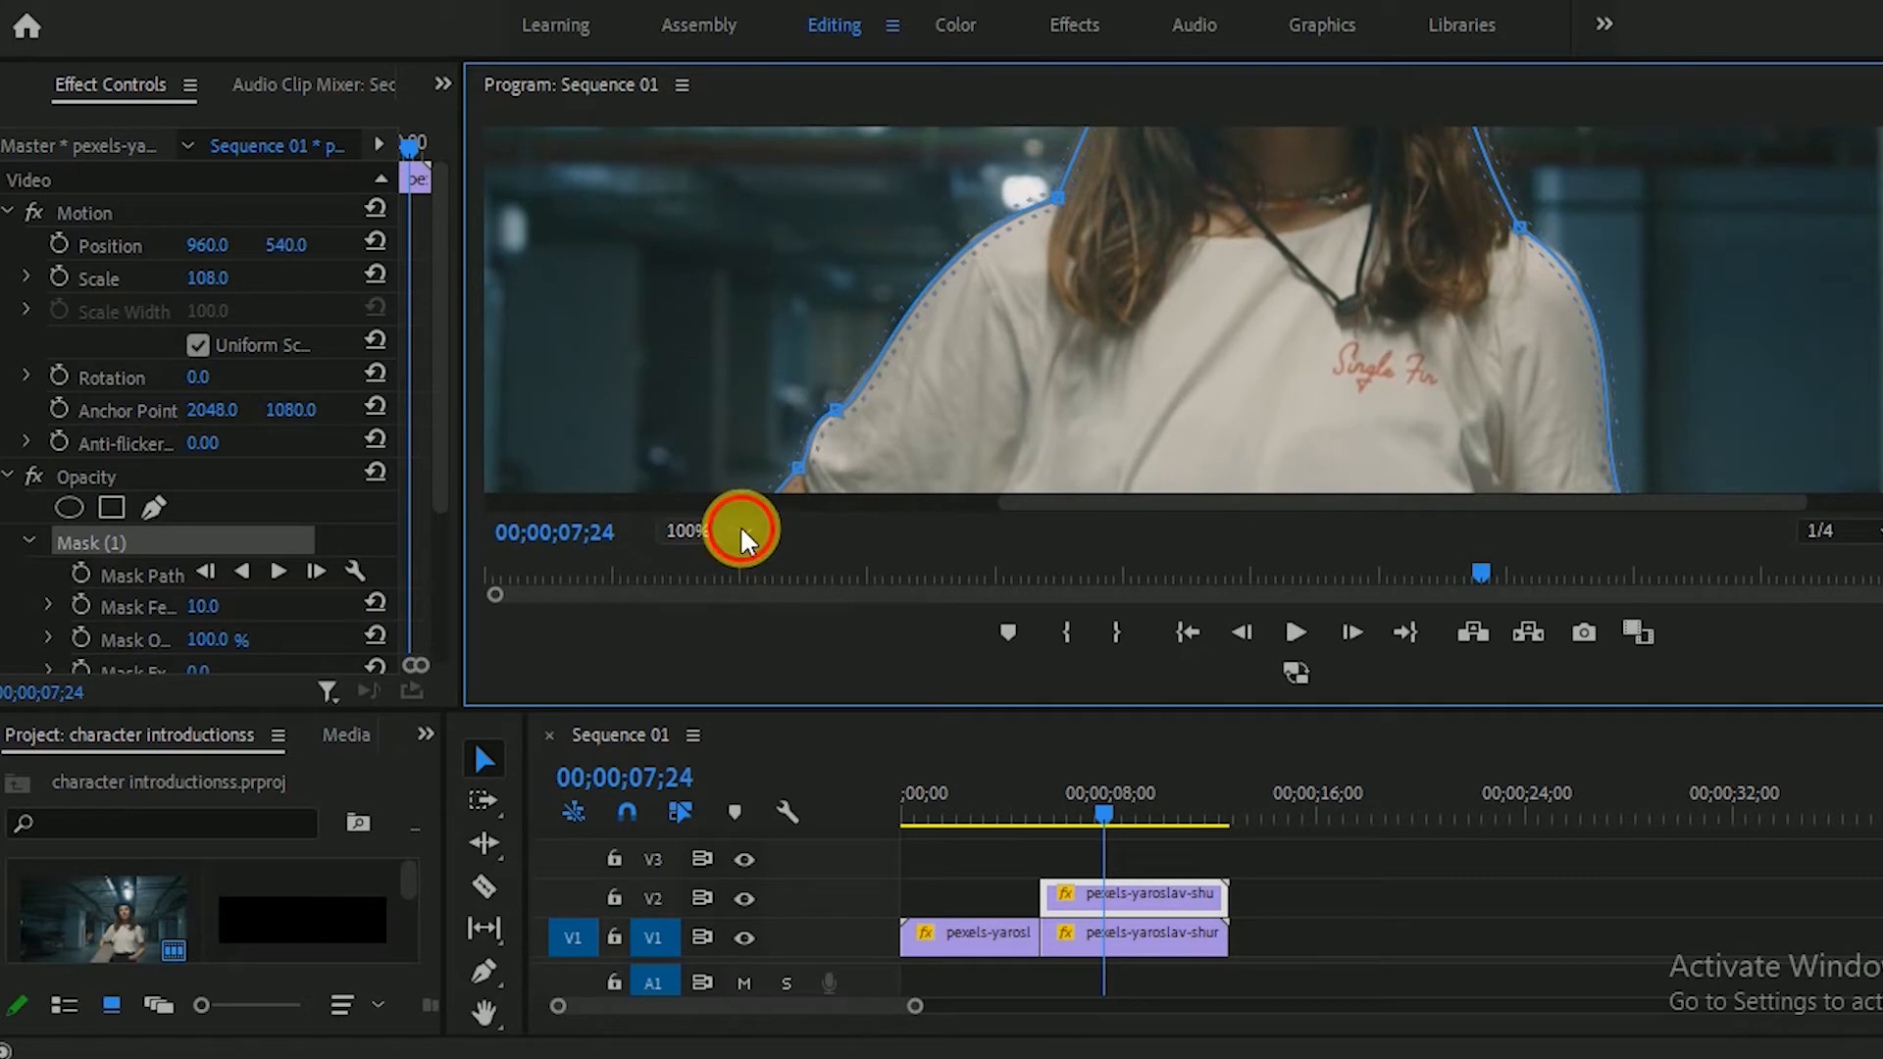
left_click(743, 540)
left_click(701, 567)
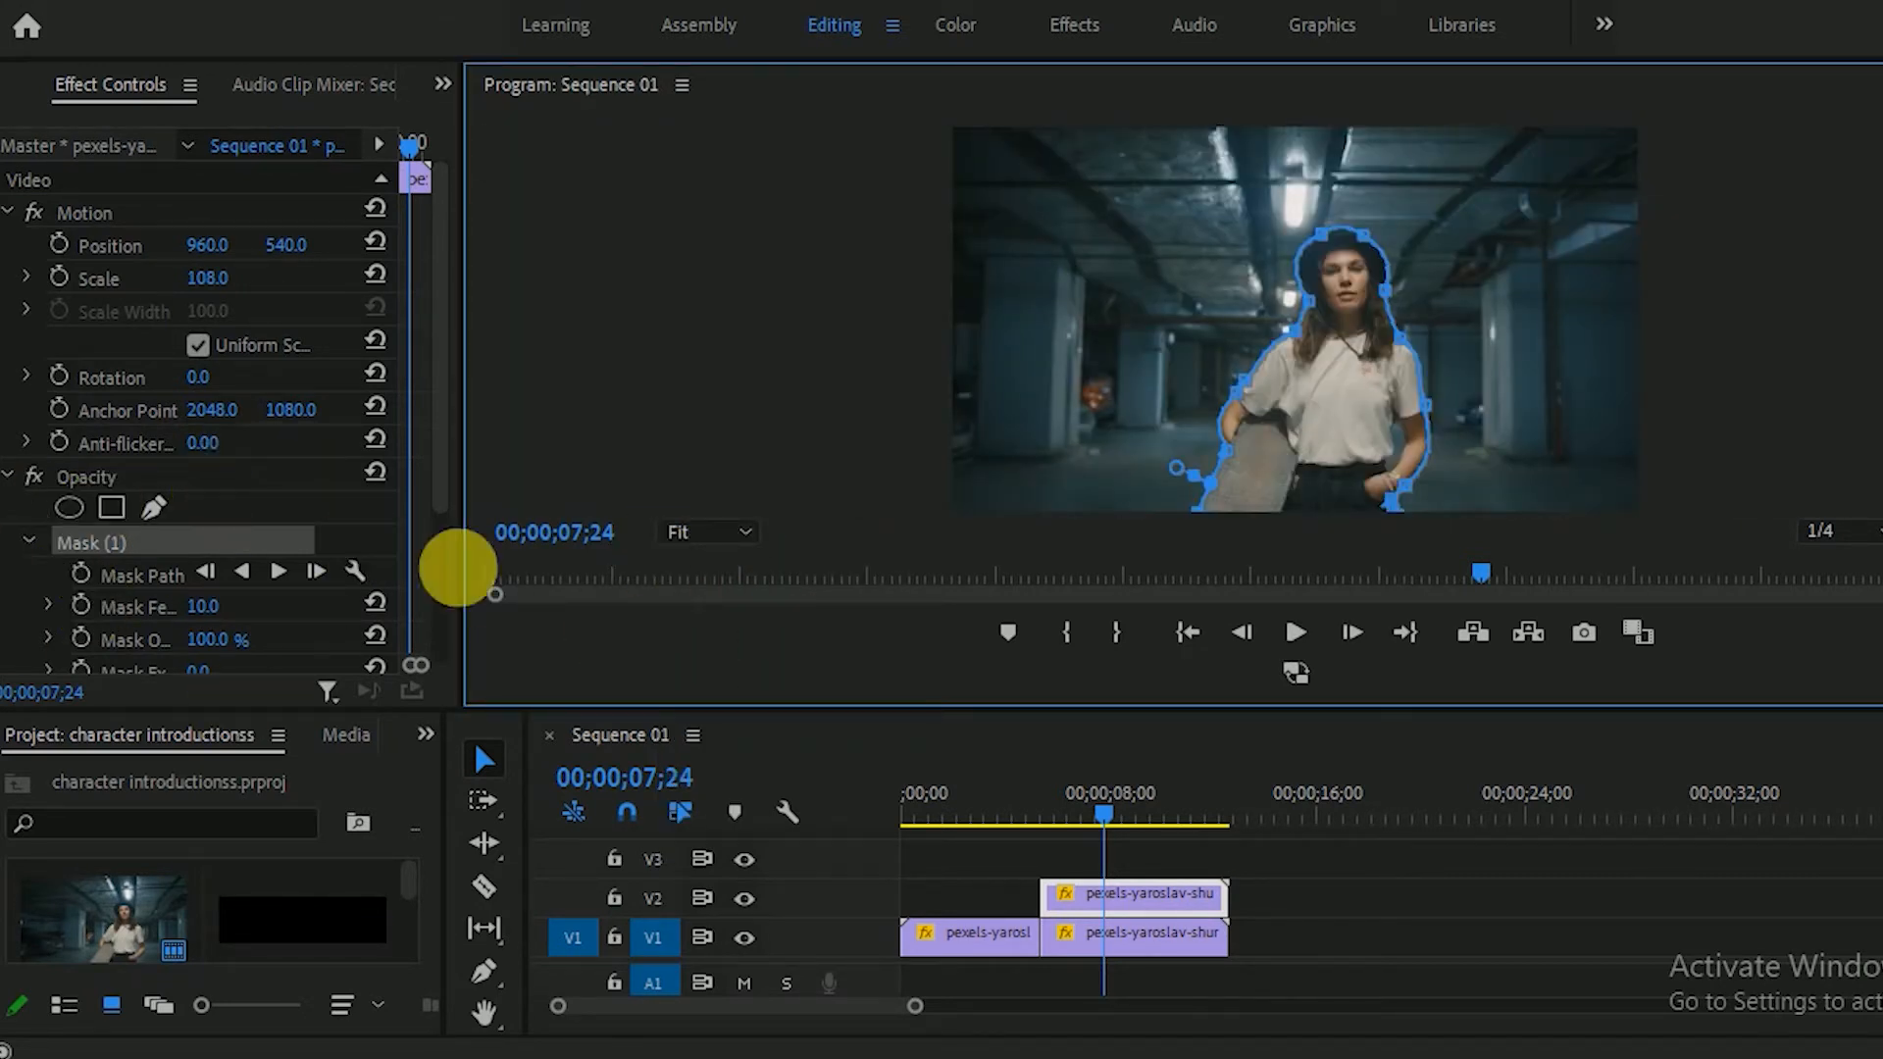
scroll(441, 474, "down", 1)
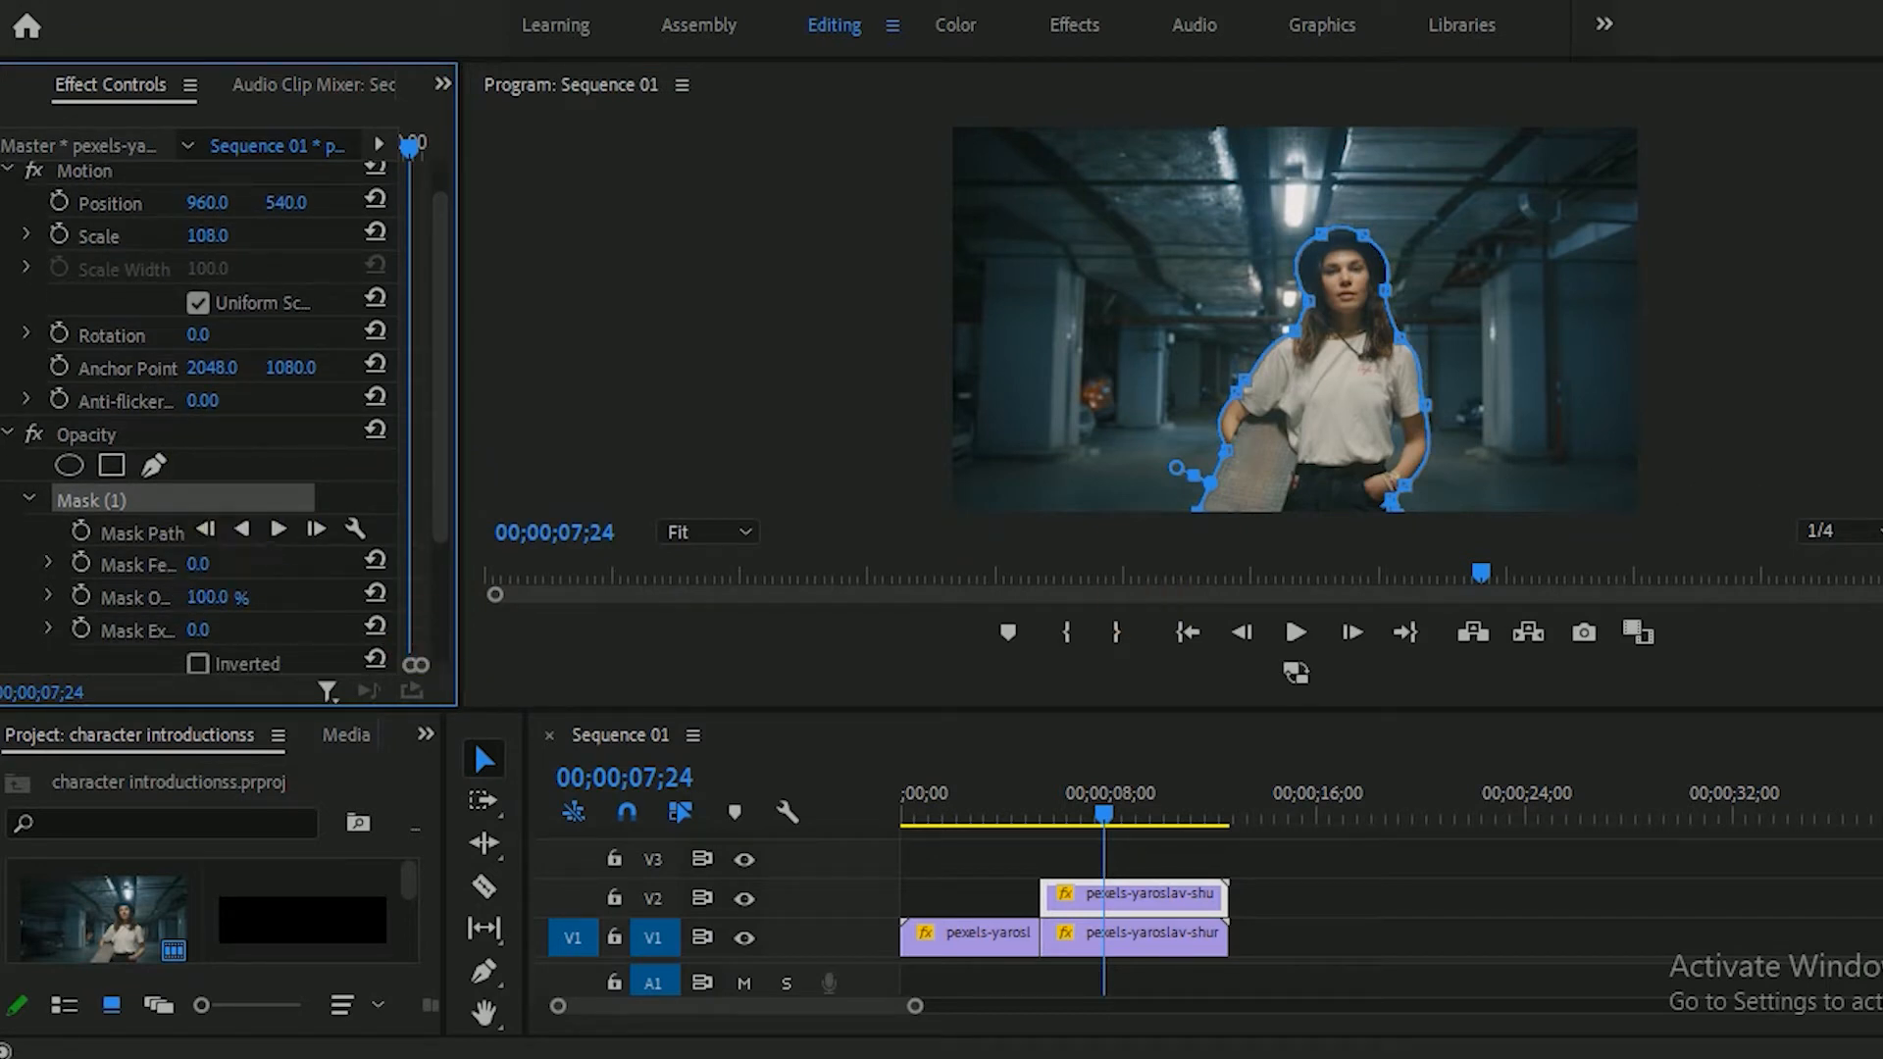
Step: Check the woman's cutout on V2 by hiding the output of track V1 and showing it again
left_click(1133, 897)
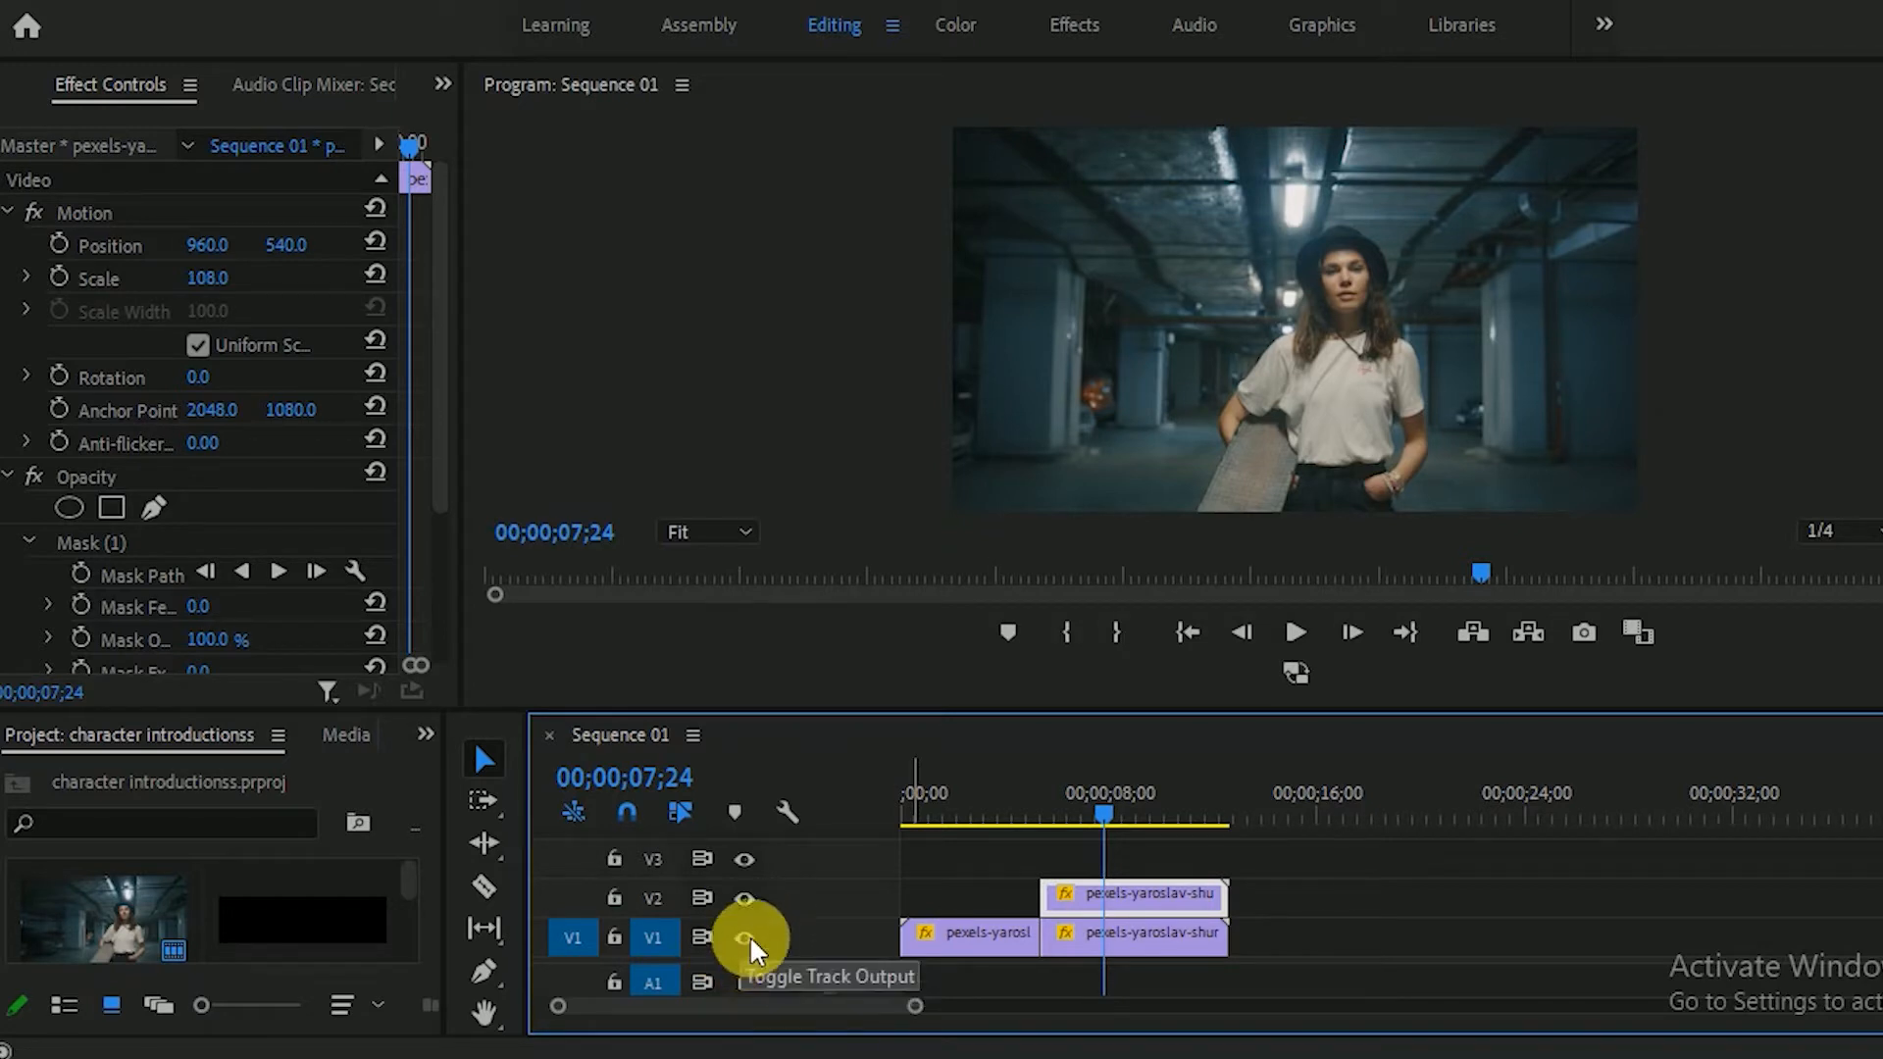
left_click(745, 938)
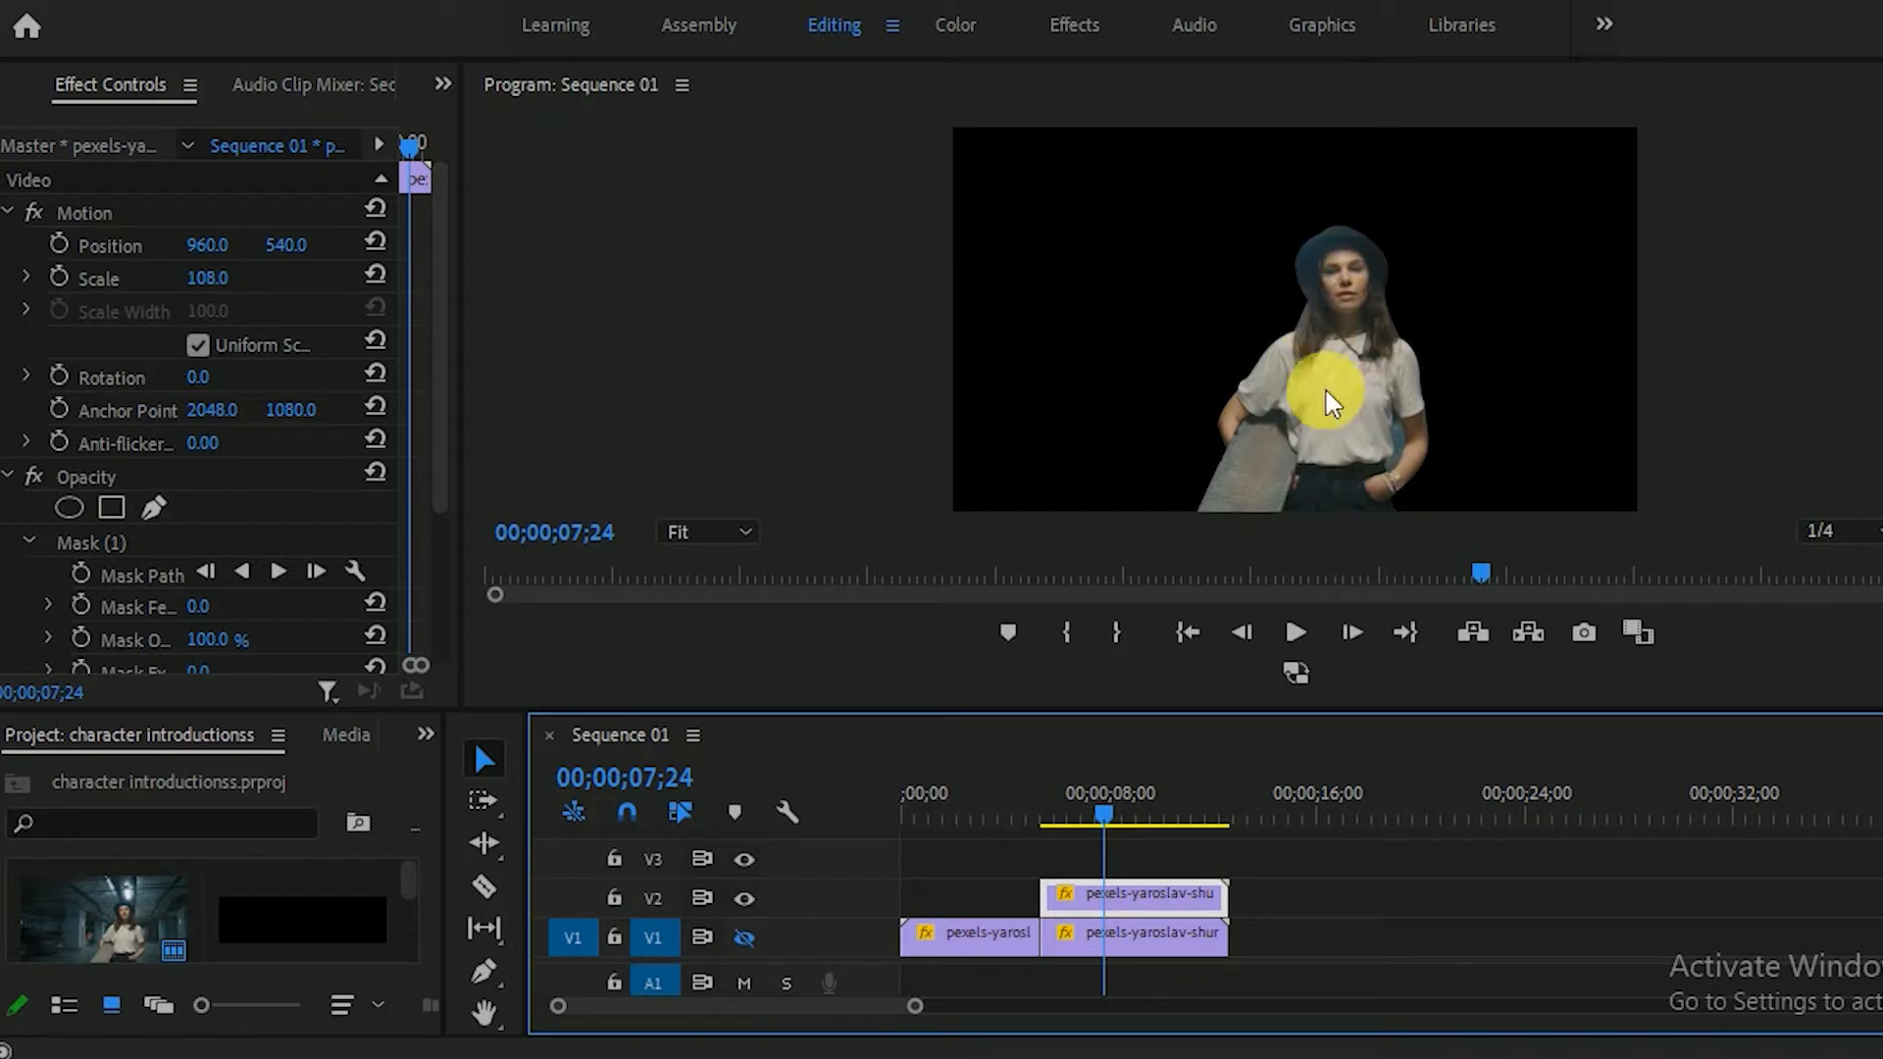
left_click(748, 939)
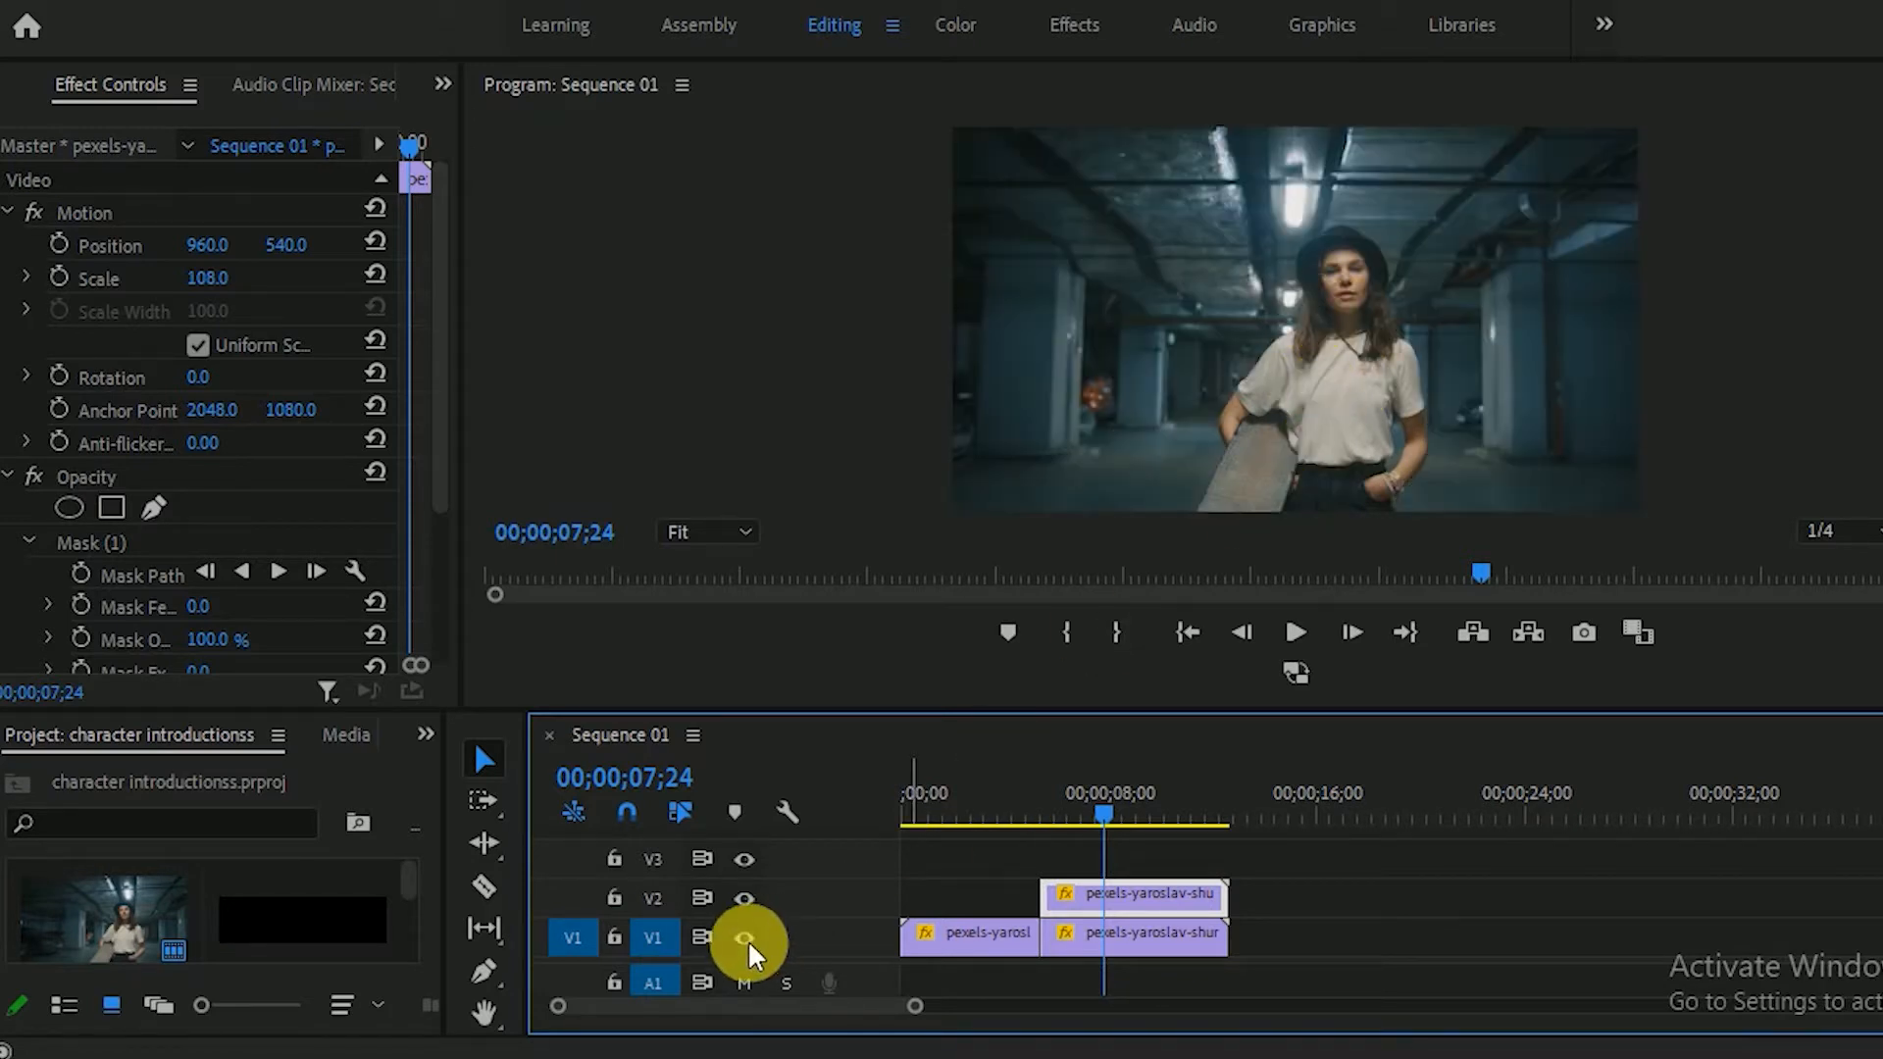
Step: Enable Position and Scale keyframes on the V2 clip and move both keyframes to the clip's start
left_click(1150, 897)
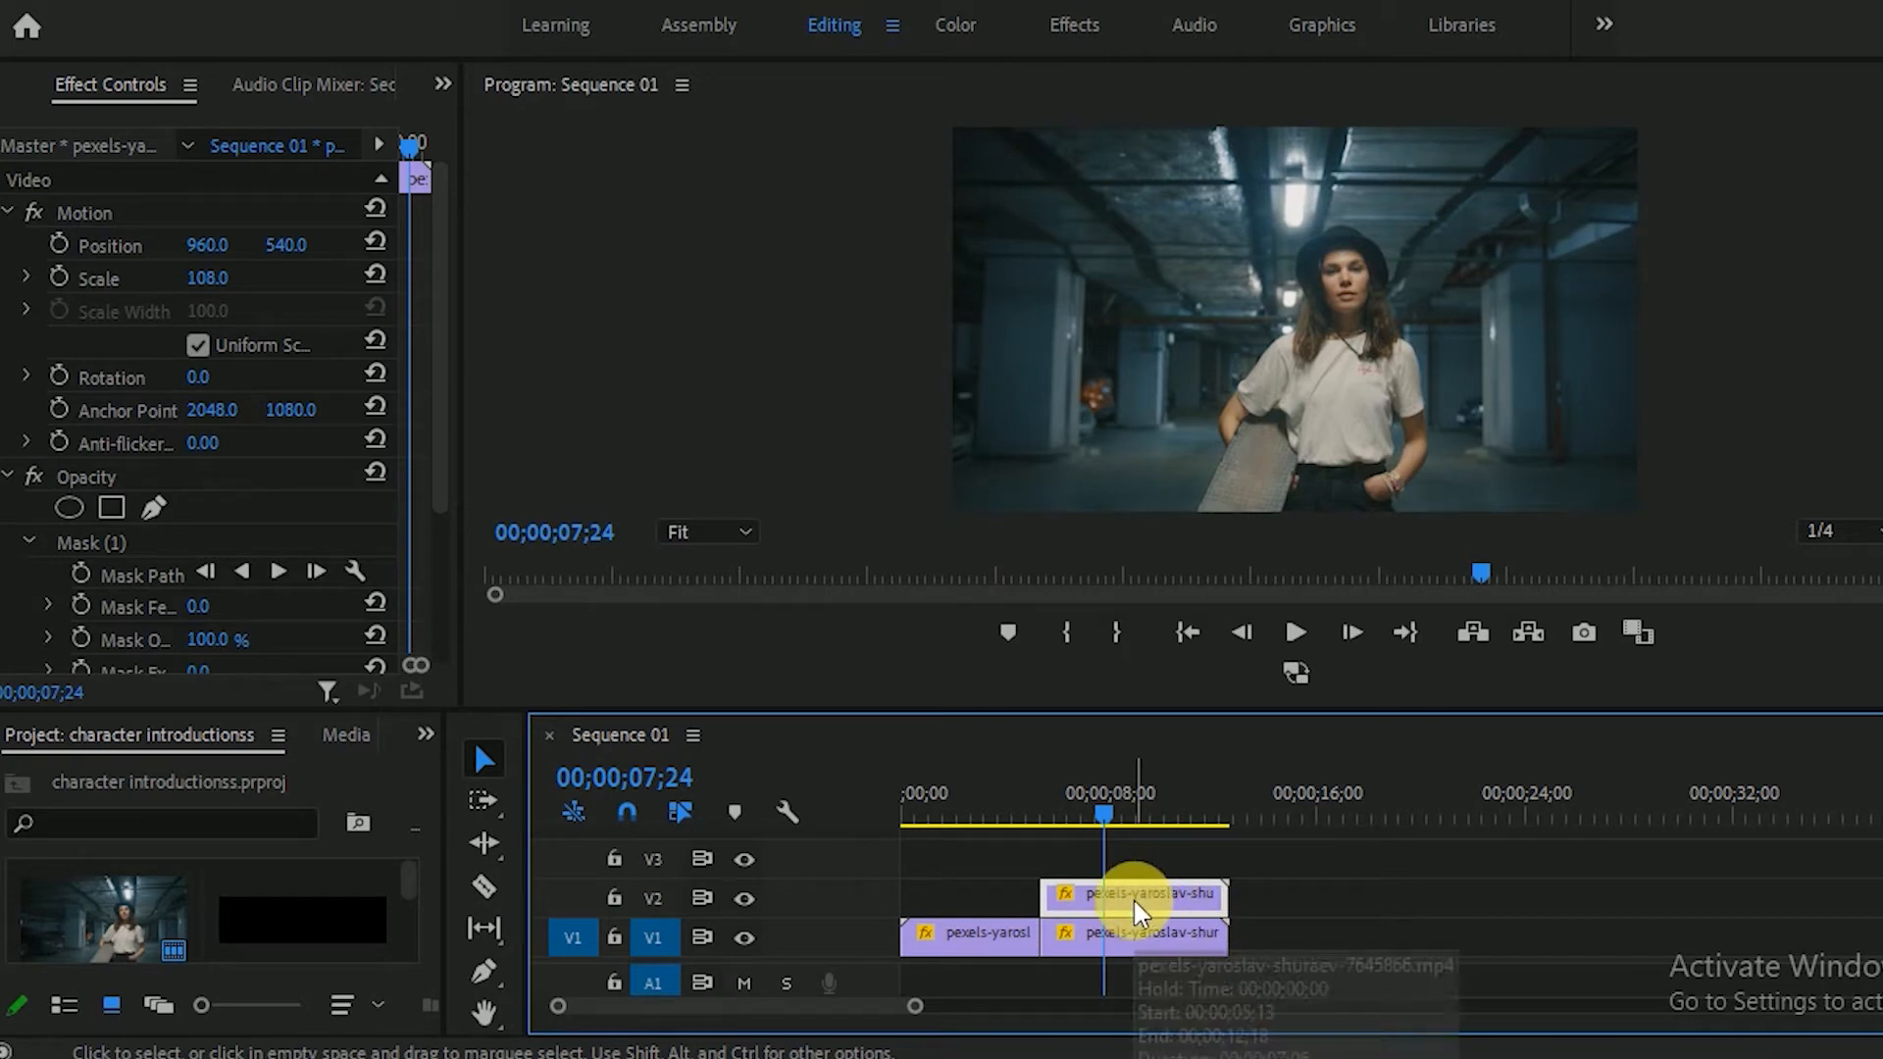
left_click_drag(475, 307, 621, 314)
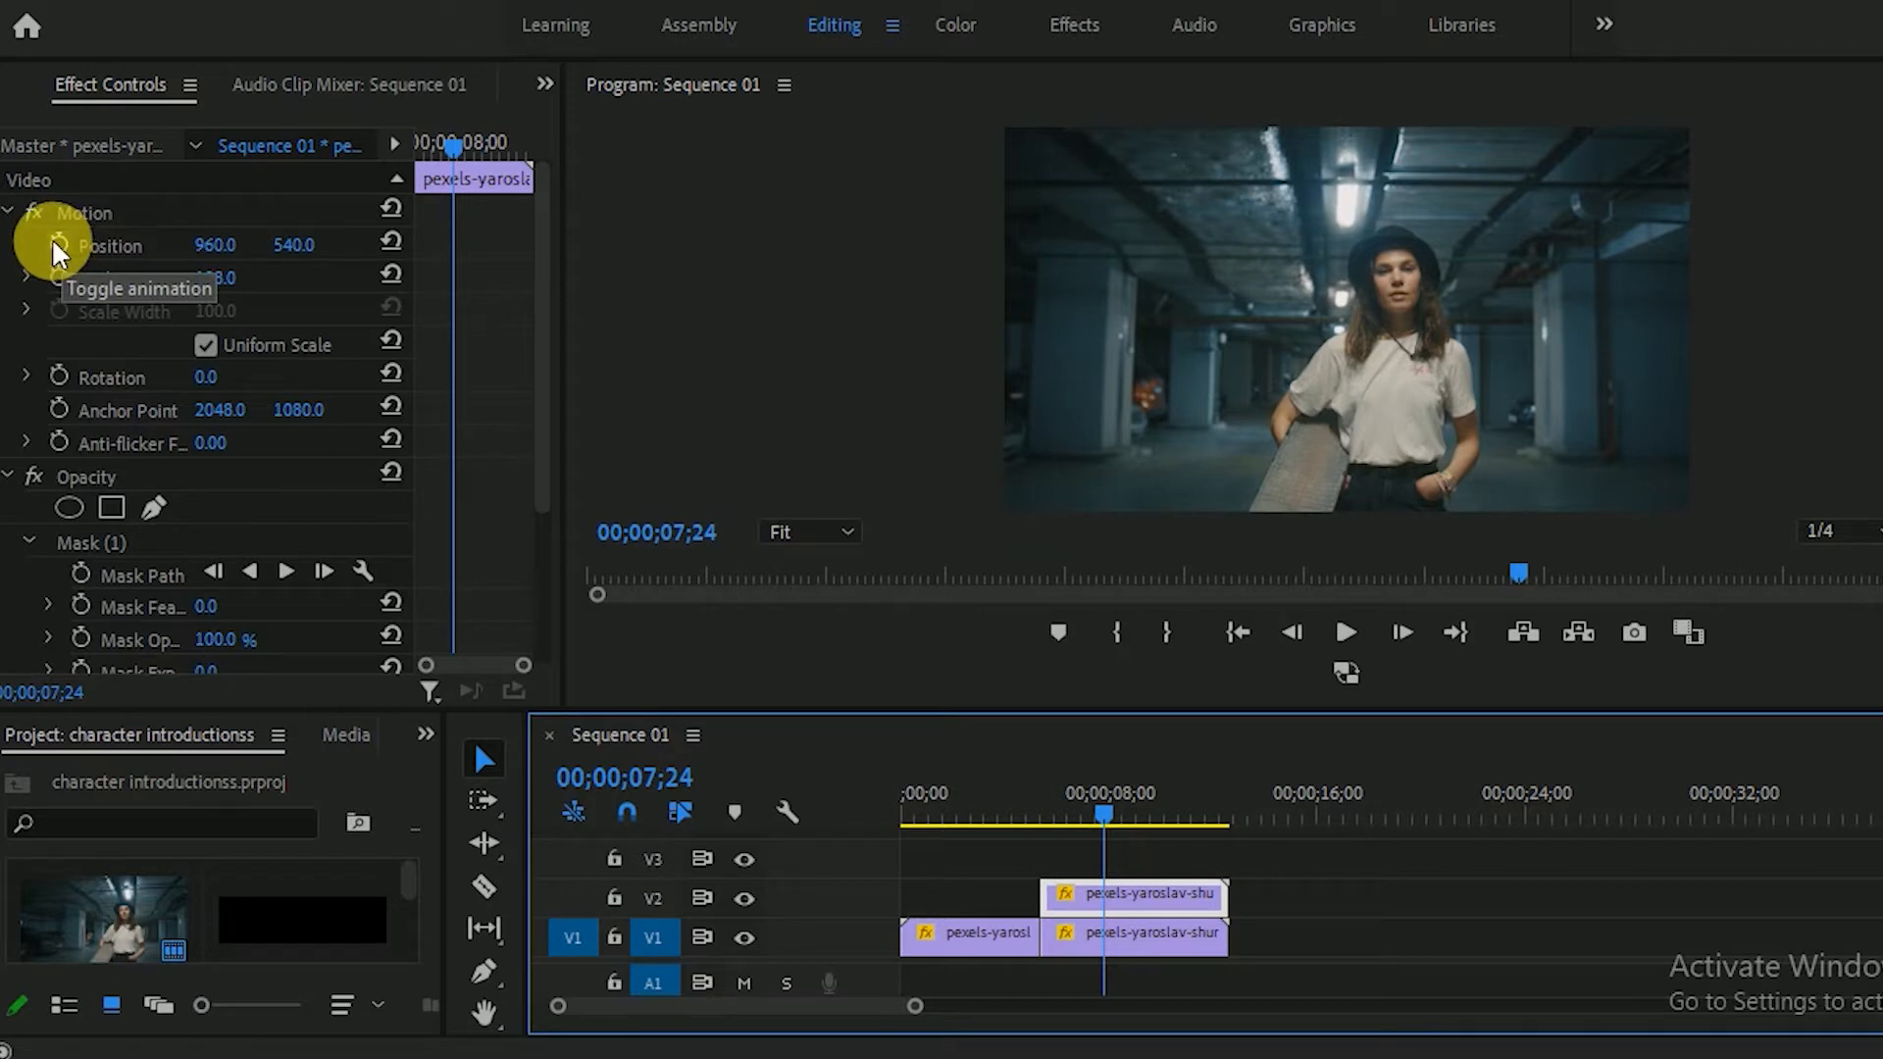
left_click(57, 246)
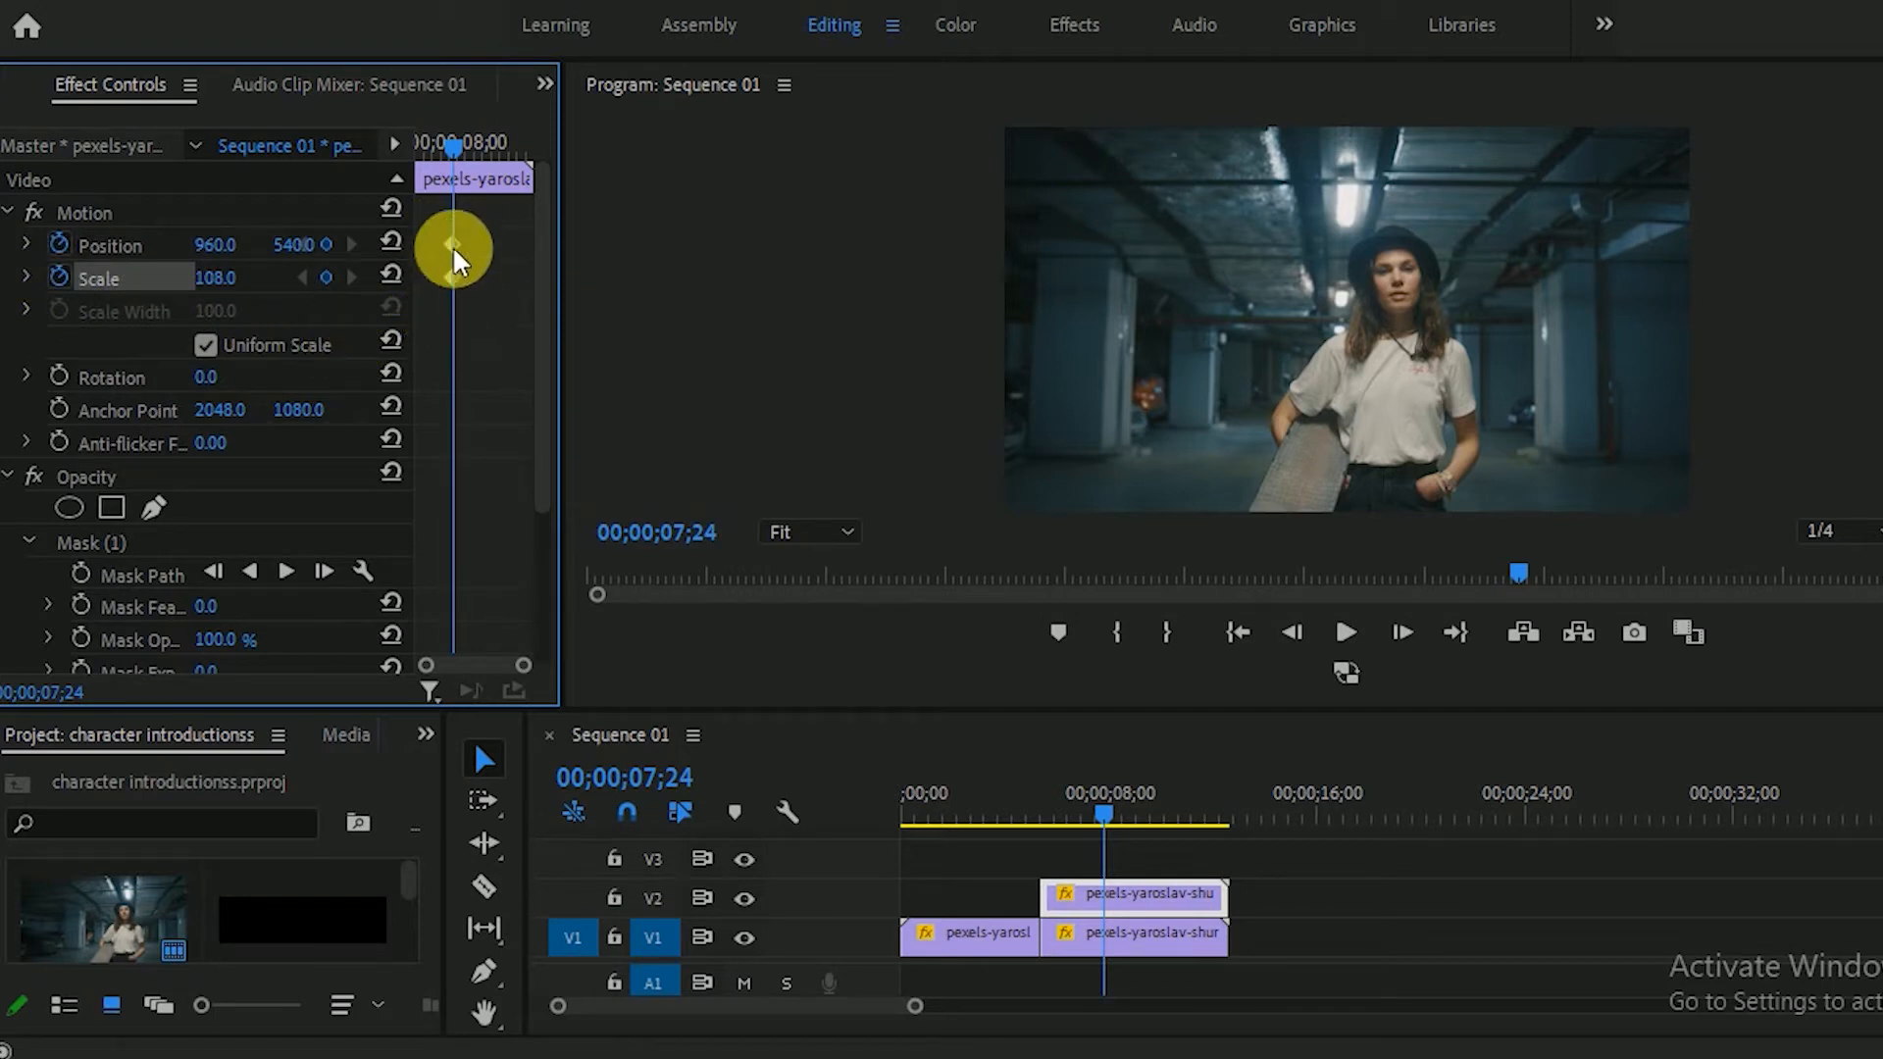
left_click_drag(452, 247, 408, 284)
Step: At 00;00;09;08, keyframe a larger Scale and a Position shifted right and upward for the masked woman
left_click_drag(446, 151, 477, 160)
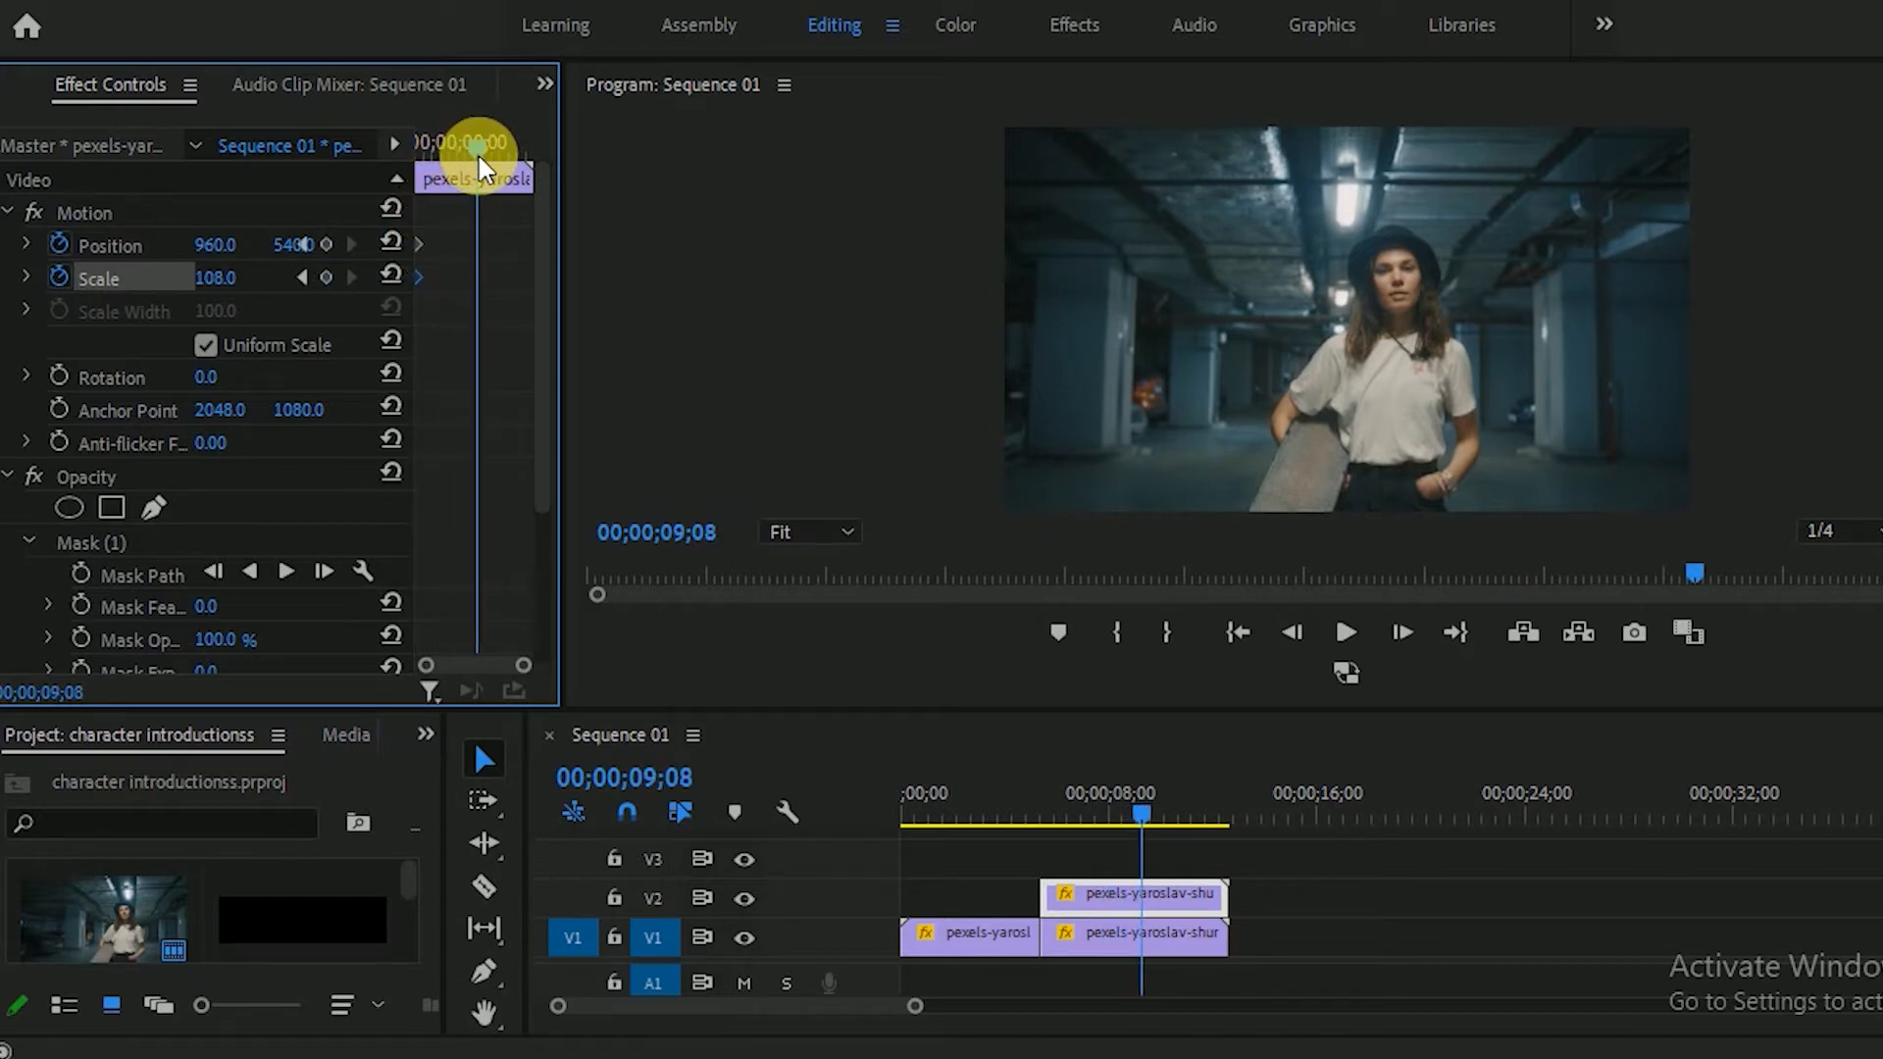
left_click_drag(215, 279, 299, 278)
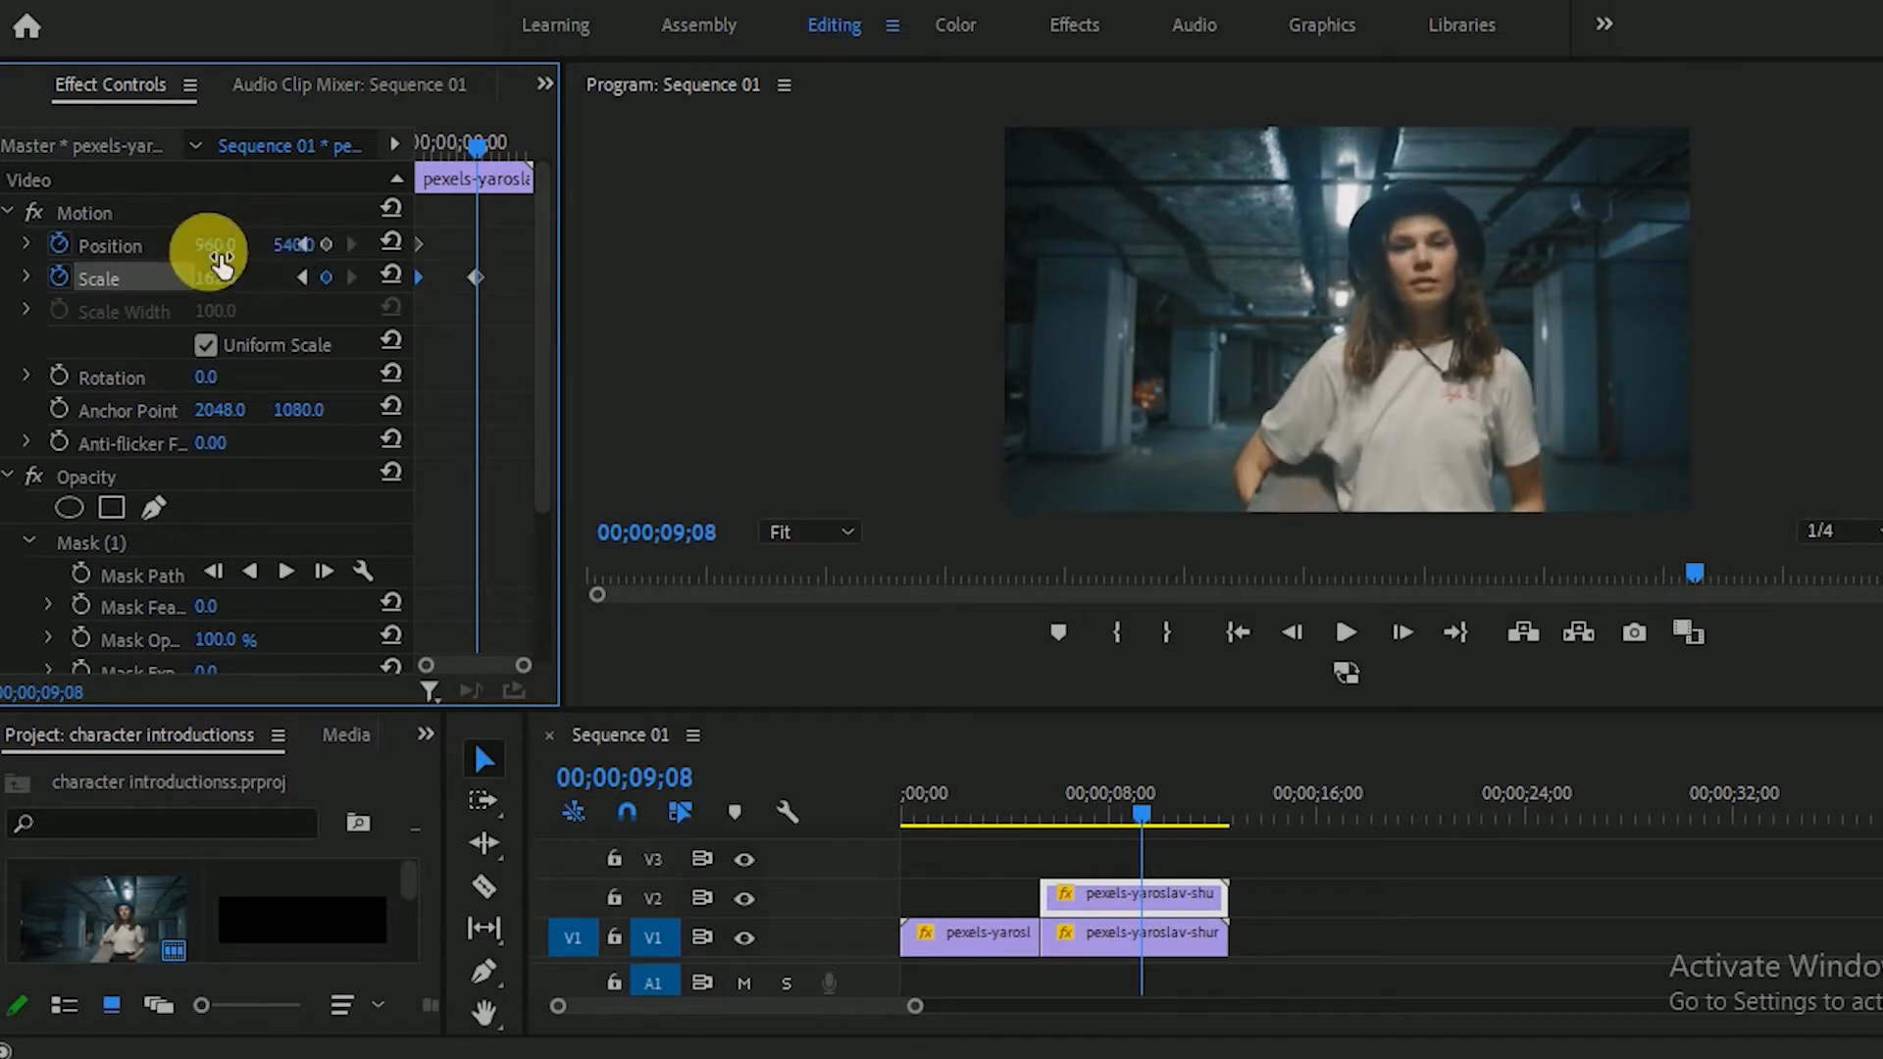
left_click_drag(214, 246, 278, 245)
Step: Play back the cutout's scale and position animation from the start of the V2 clip
left_click_drag(476, 145, 370, 168)
key("space")
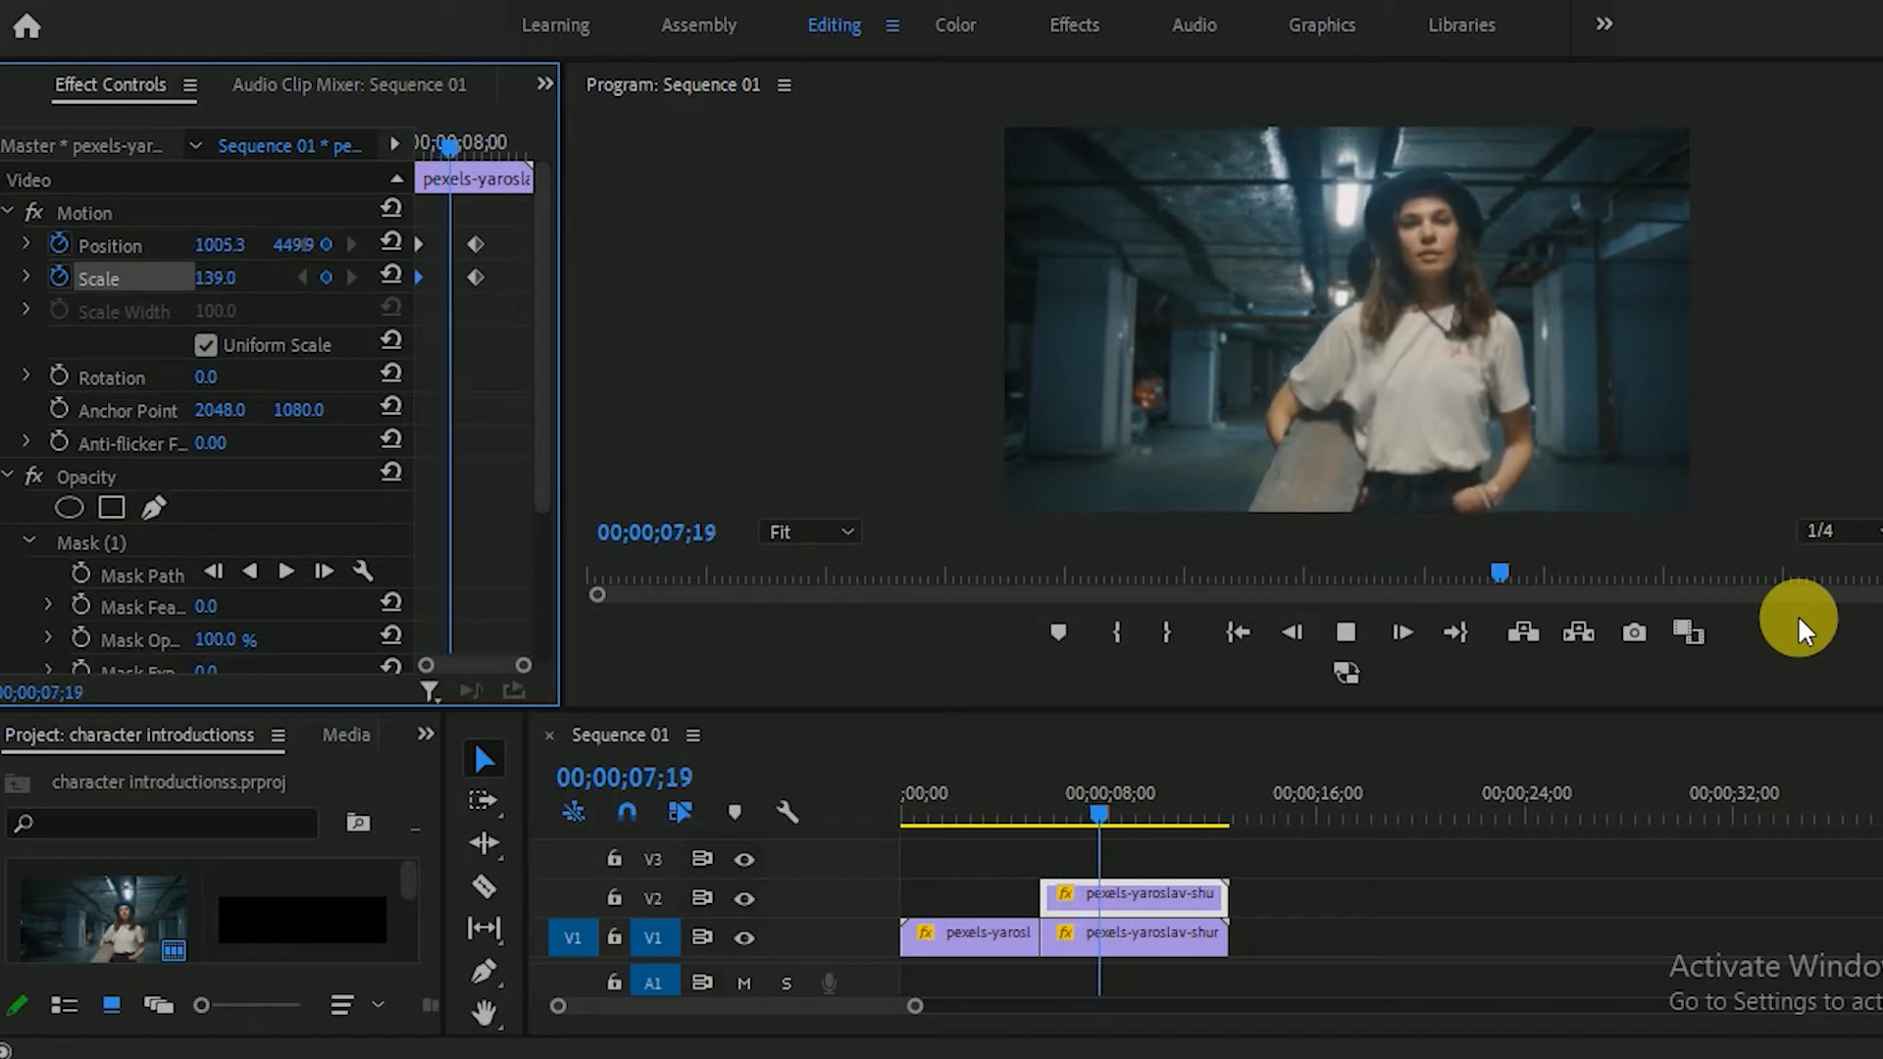
key("space")
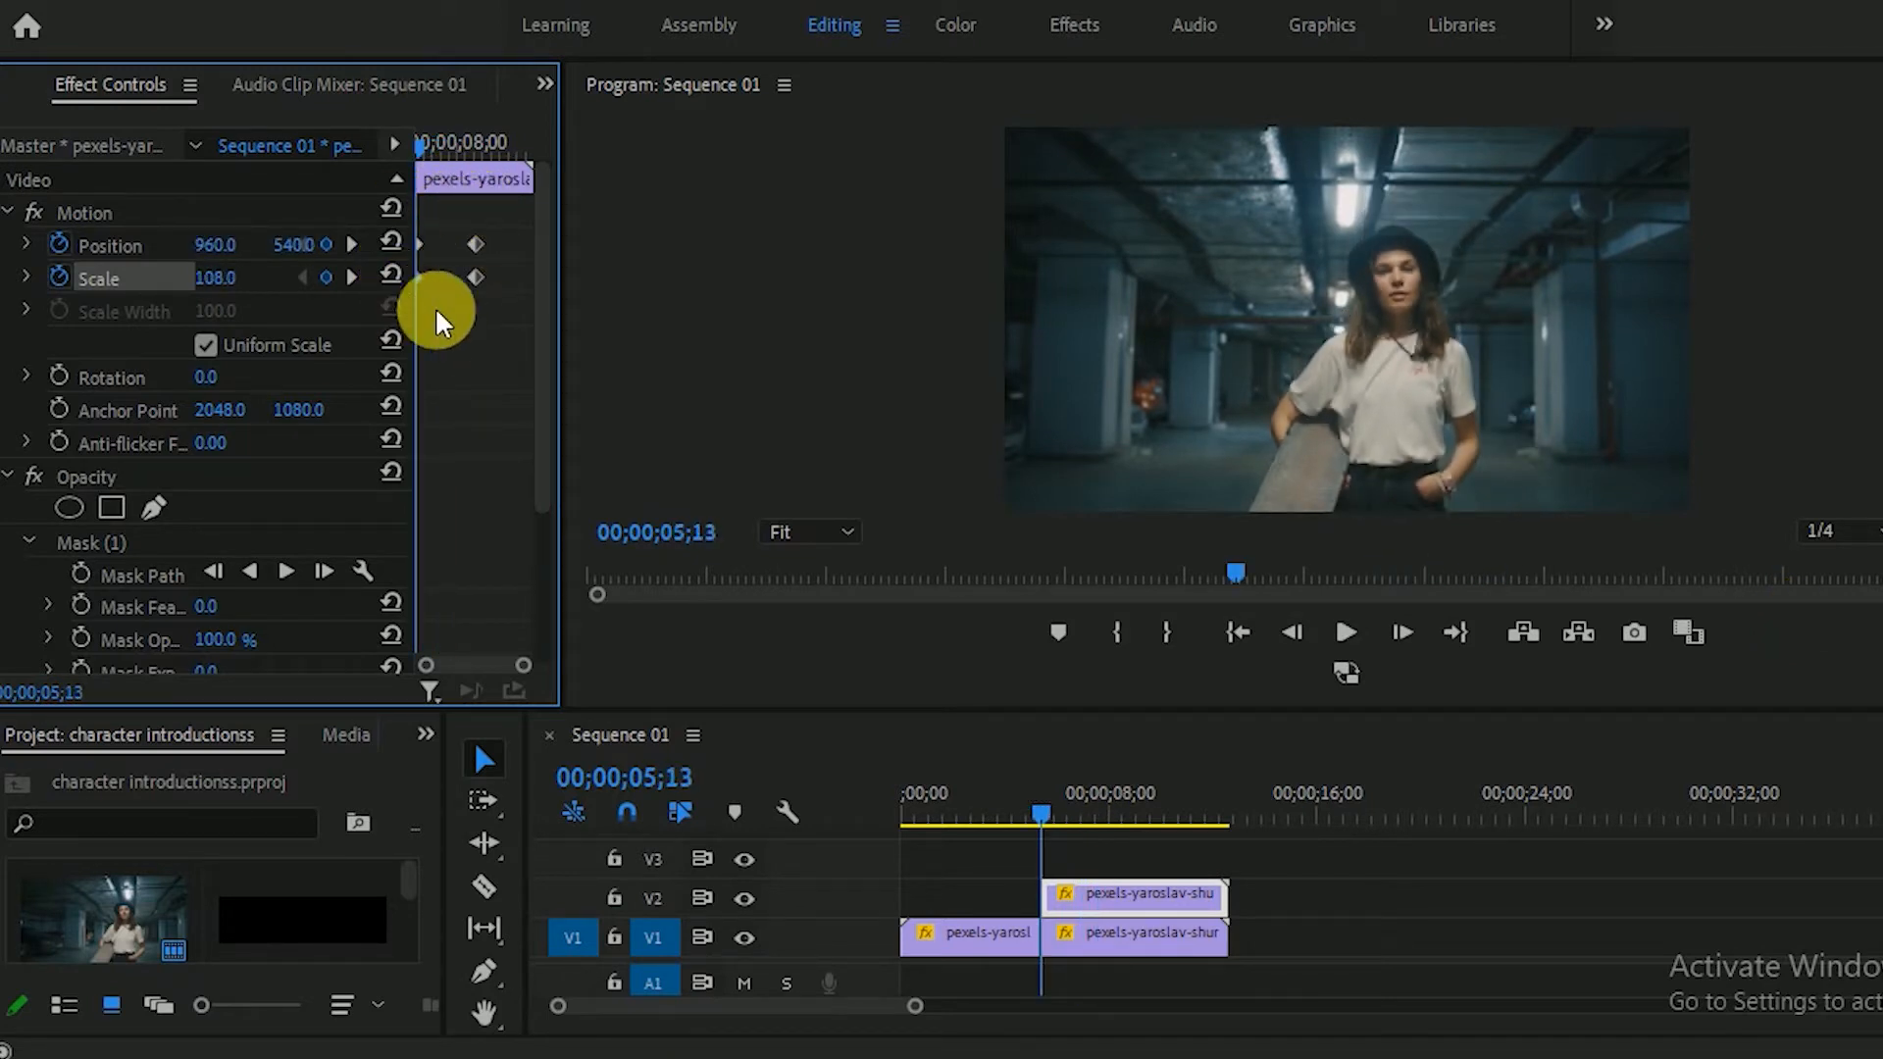
Step: Apply Ease Out to the cutout's starting Position and Scale keyframes and Ease In to the ending ones, and preview the motion
right_click(420, 242)
mouse_move(496, 504)
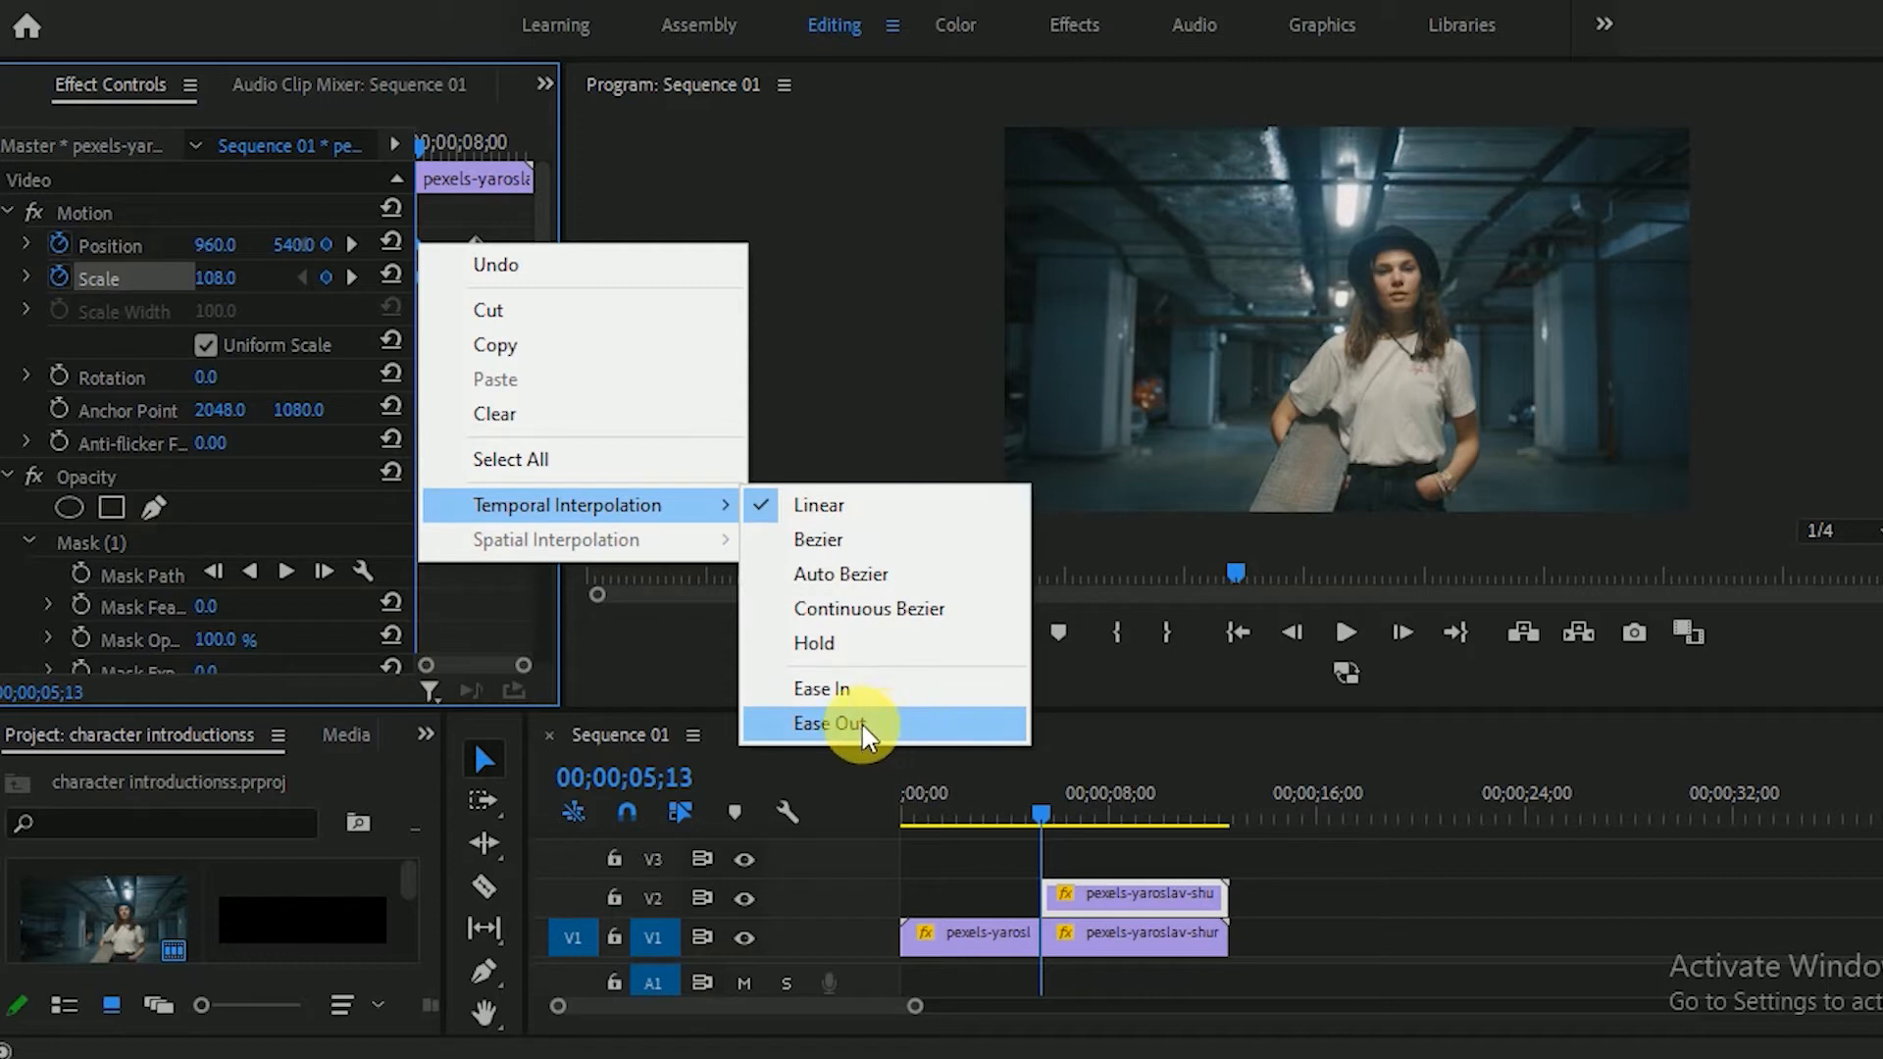
left_click(842, 741)
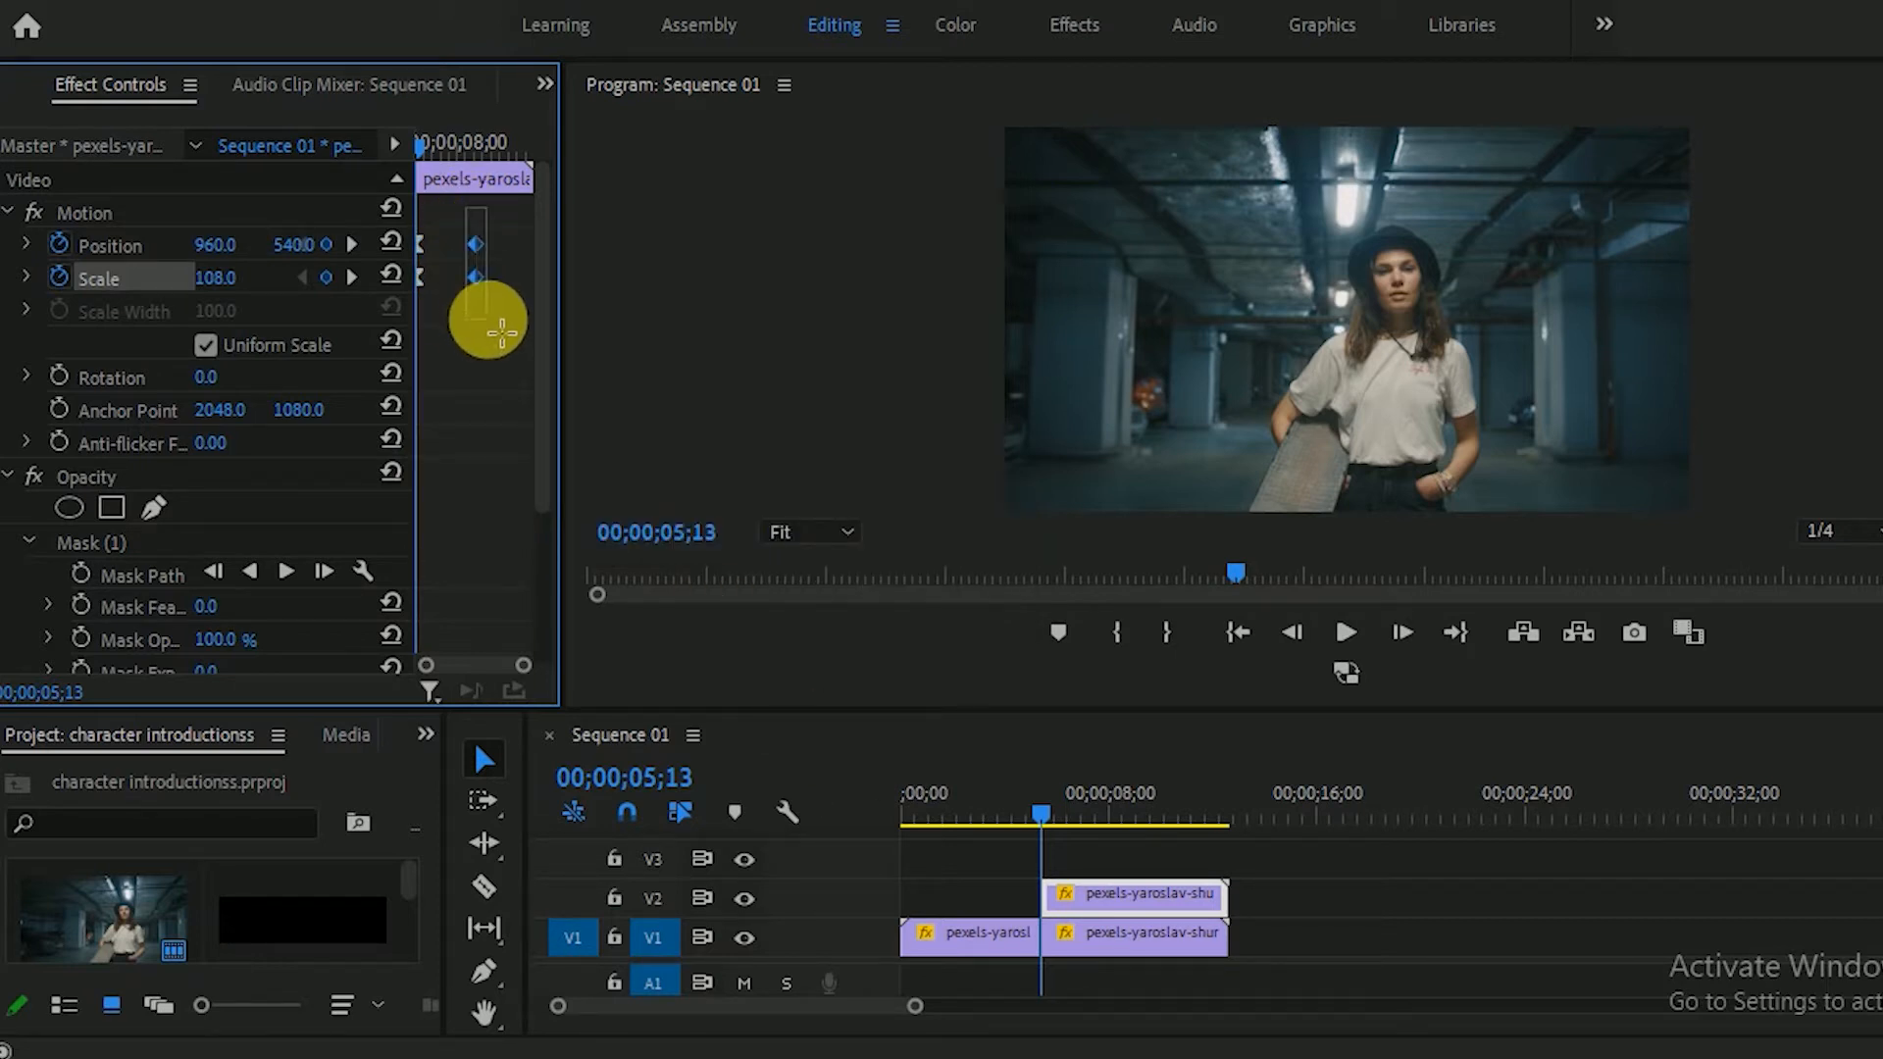
right_click(473, 279)
mouse_move(578, 555)
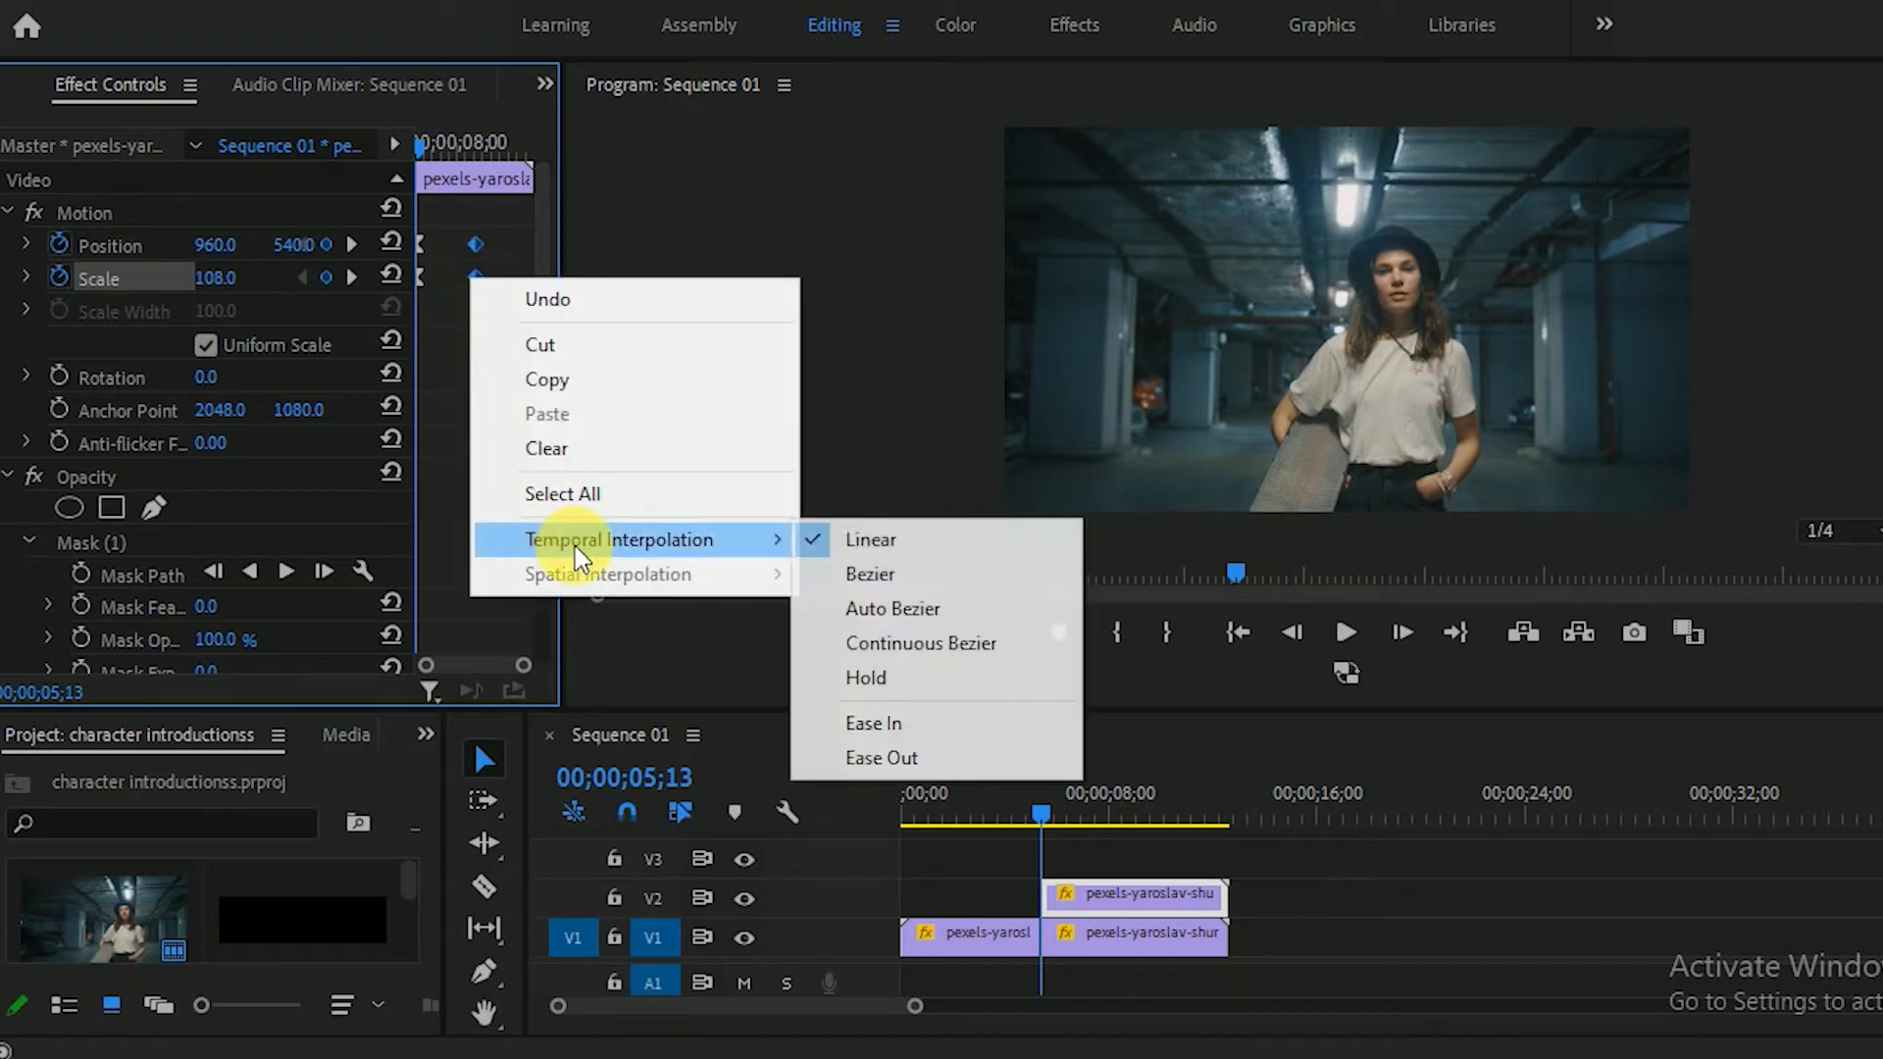
left_click(891, 730)
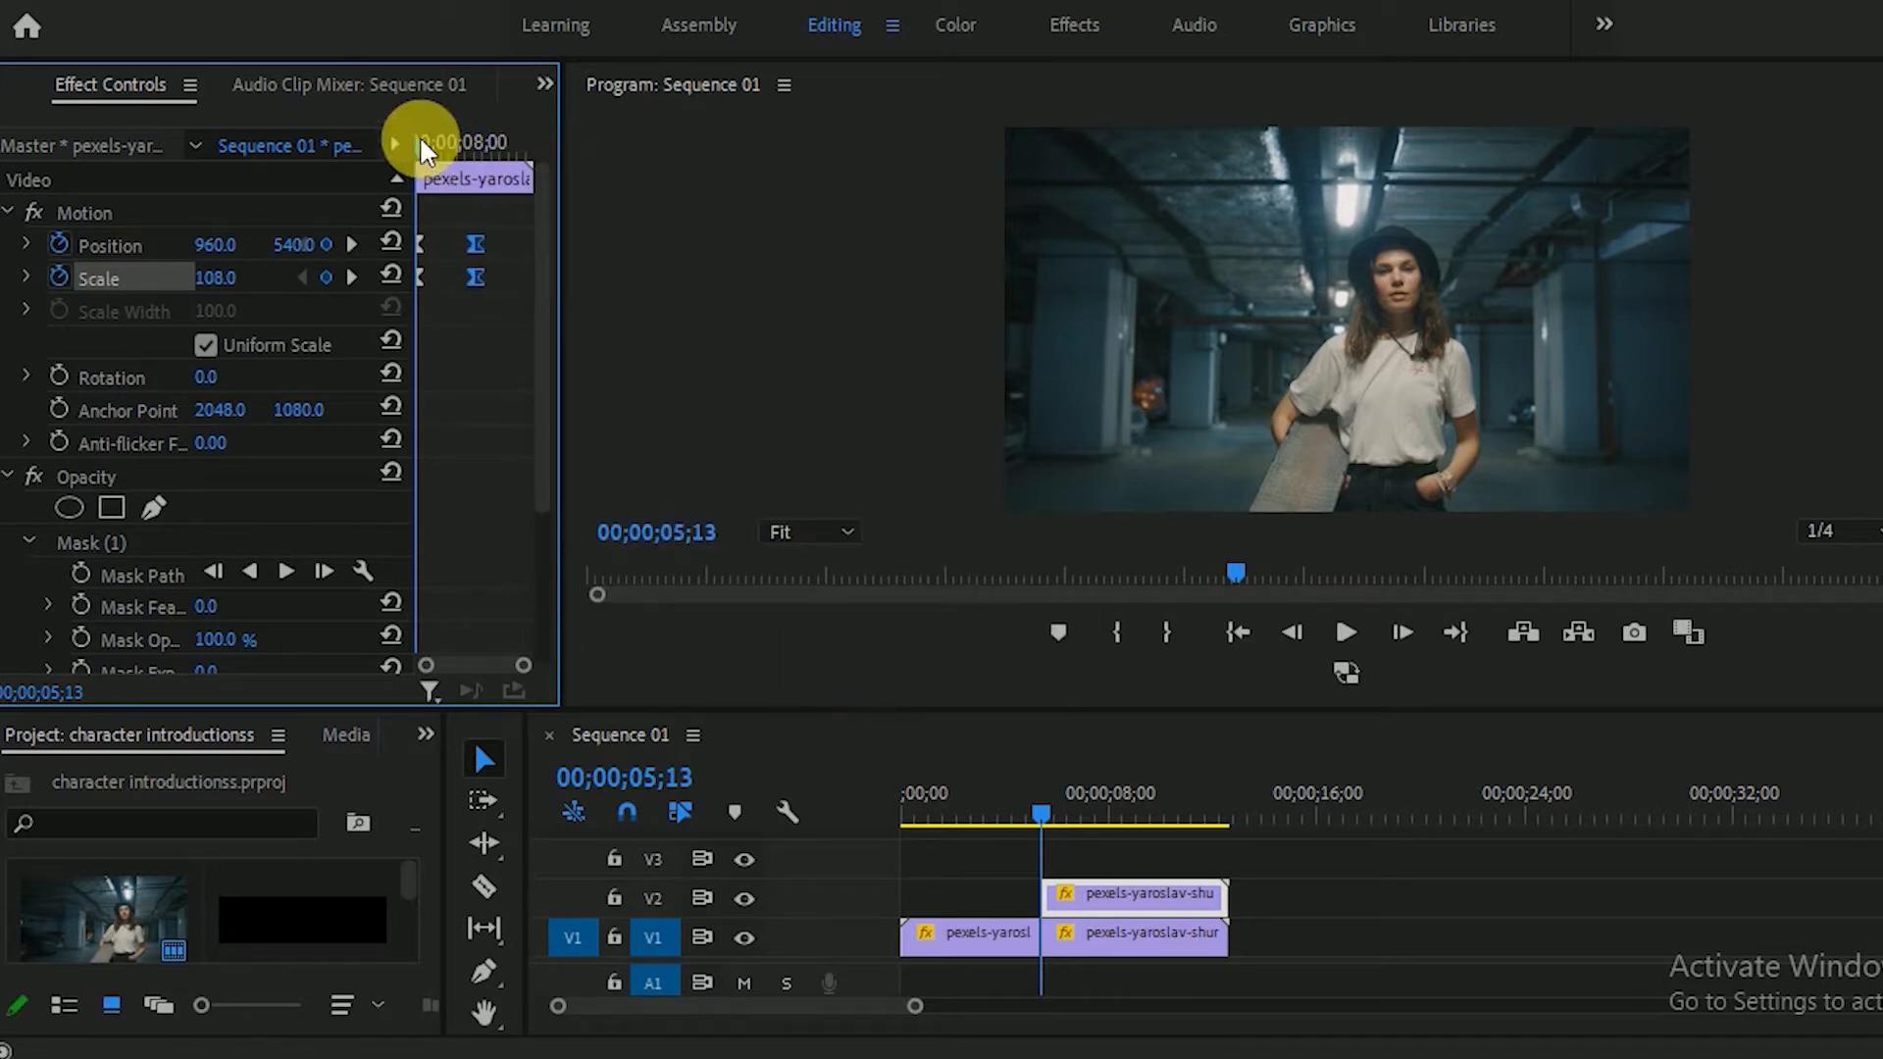
key("space")
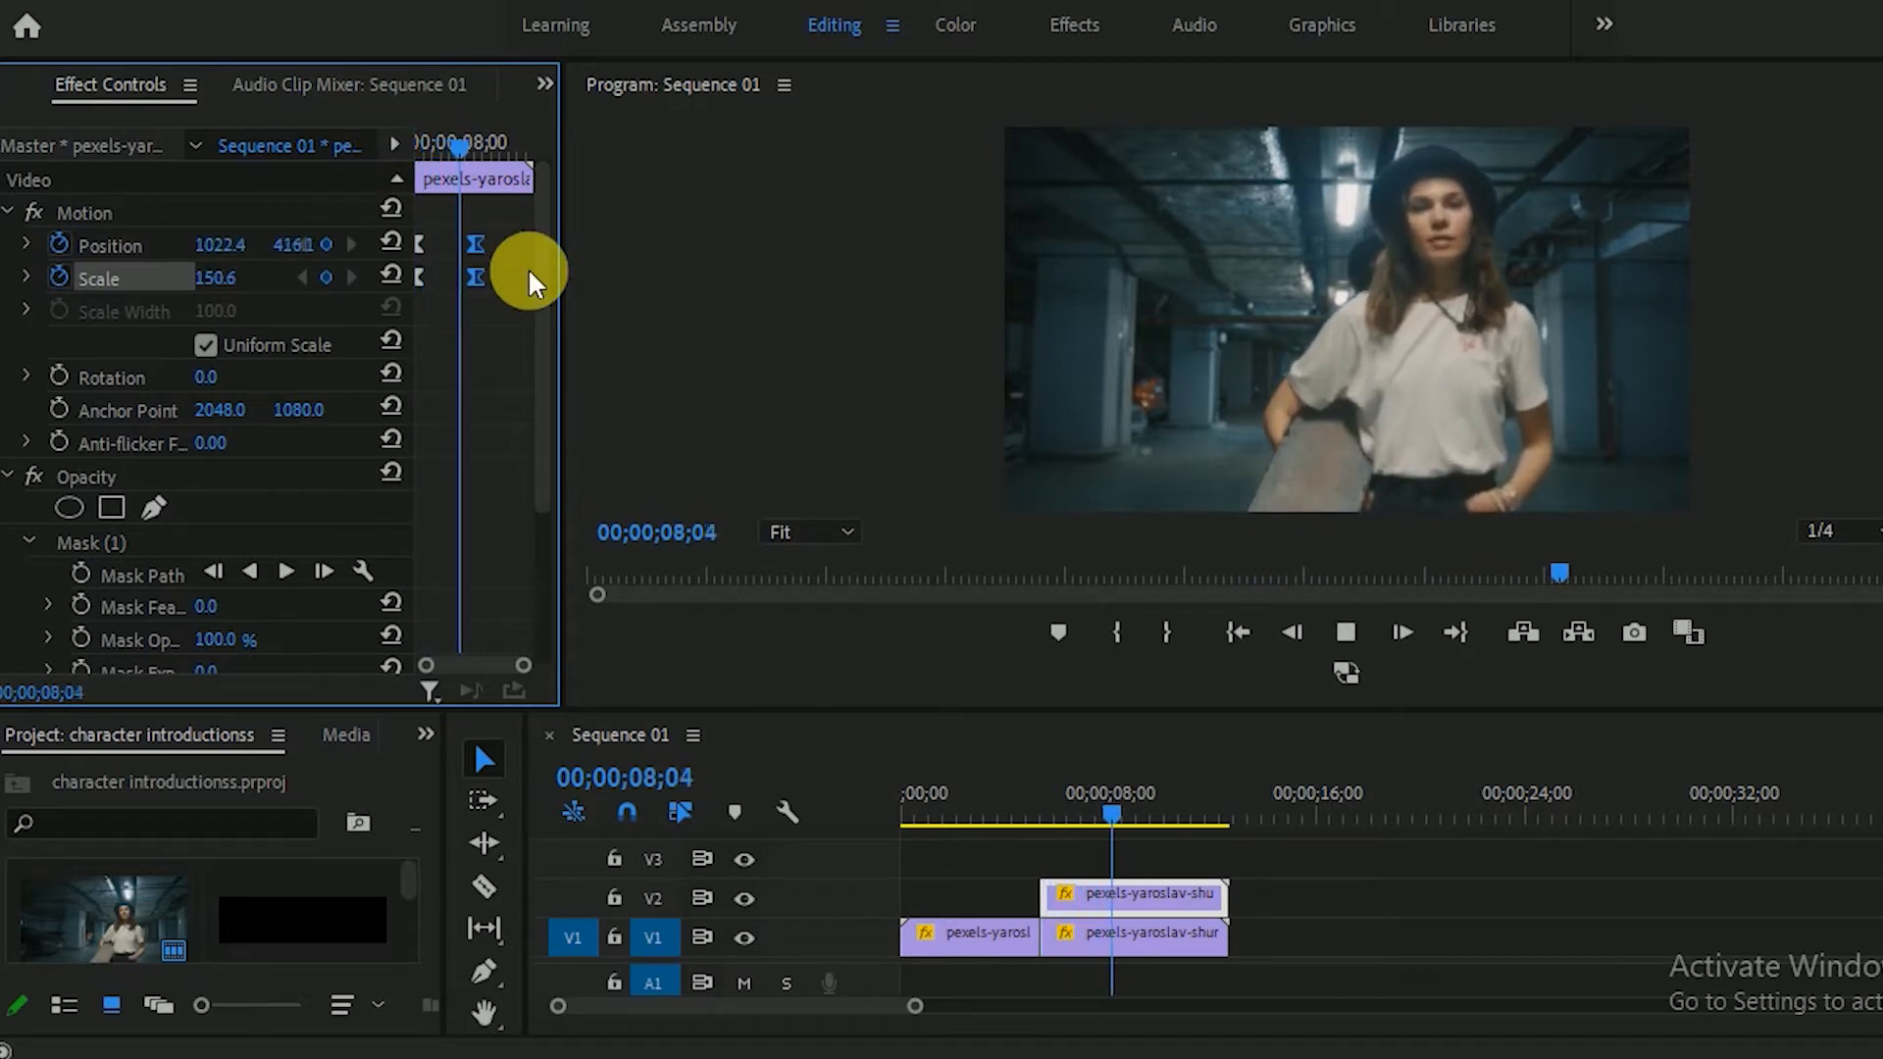
key("space")
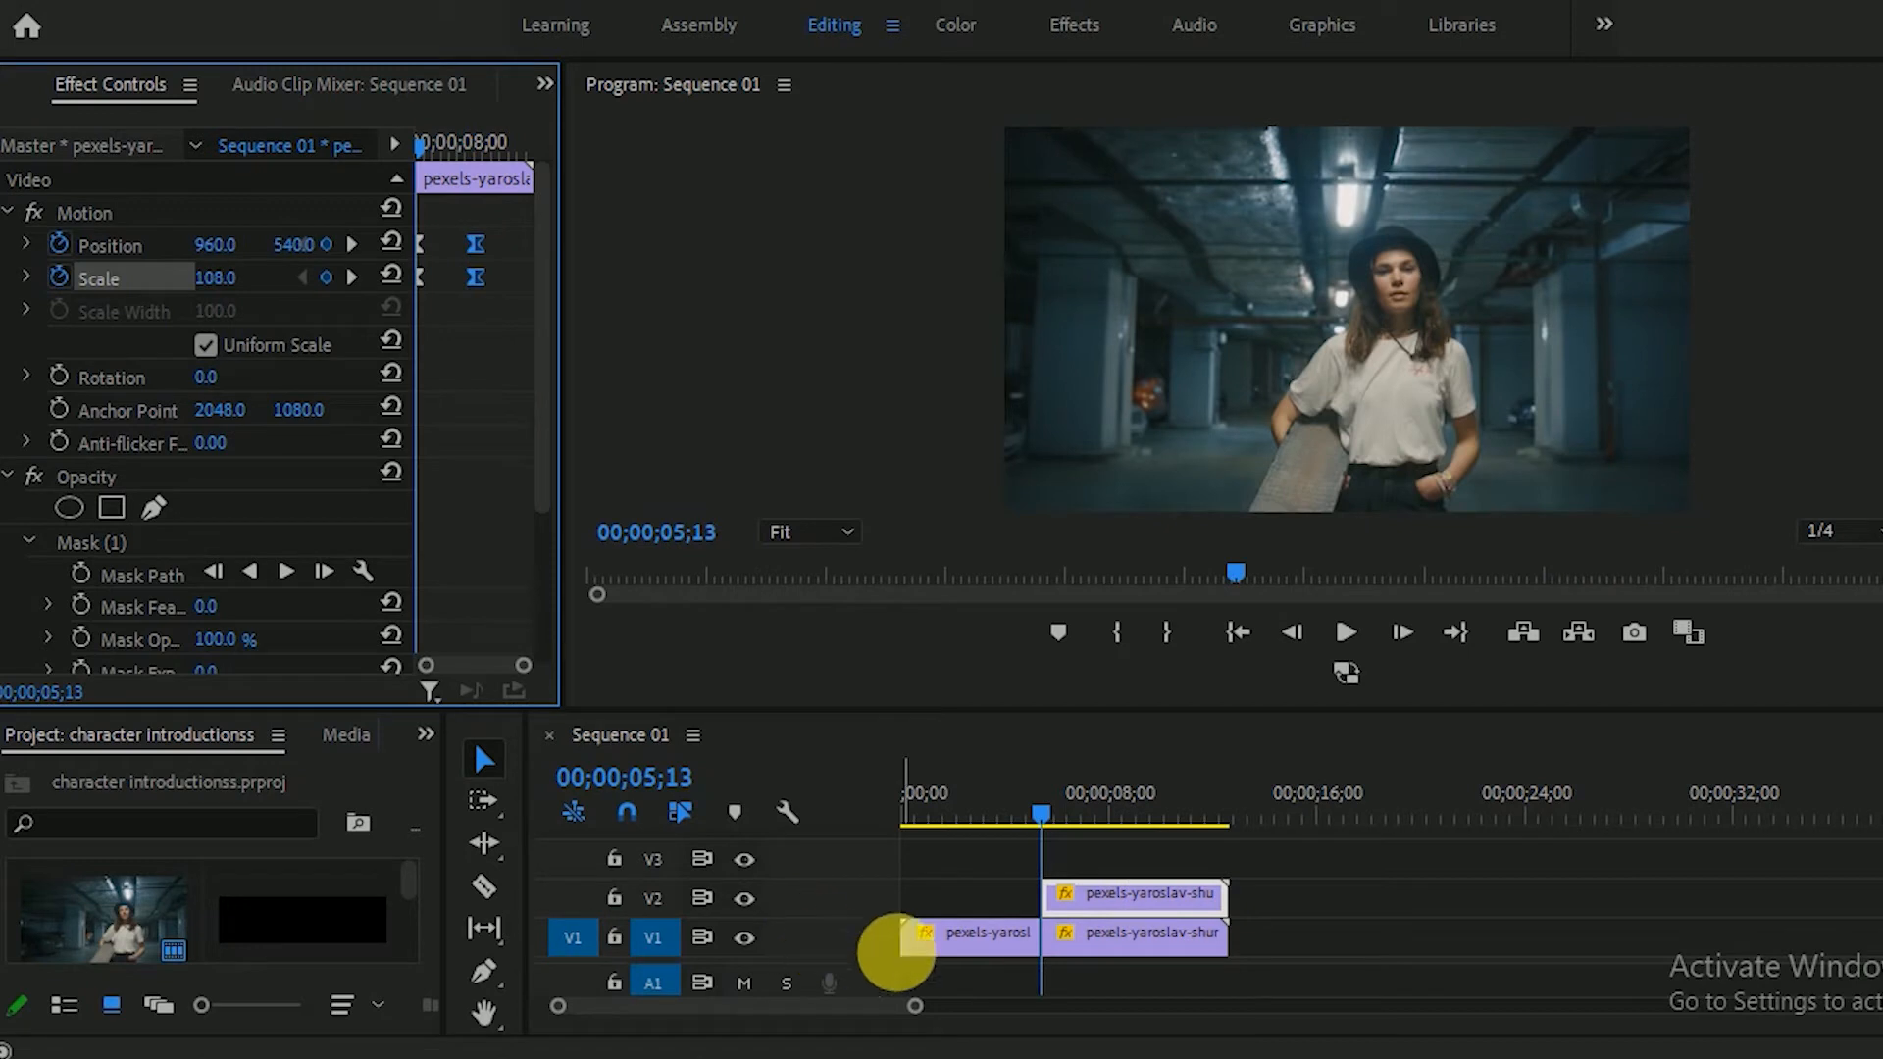
Step: Find the Black & White effect and apply it to the held-frame background clip on V1
left_click(1108, 941)
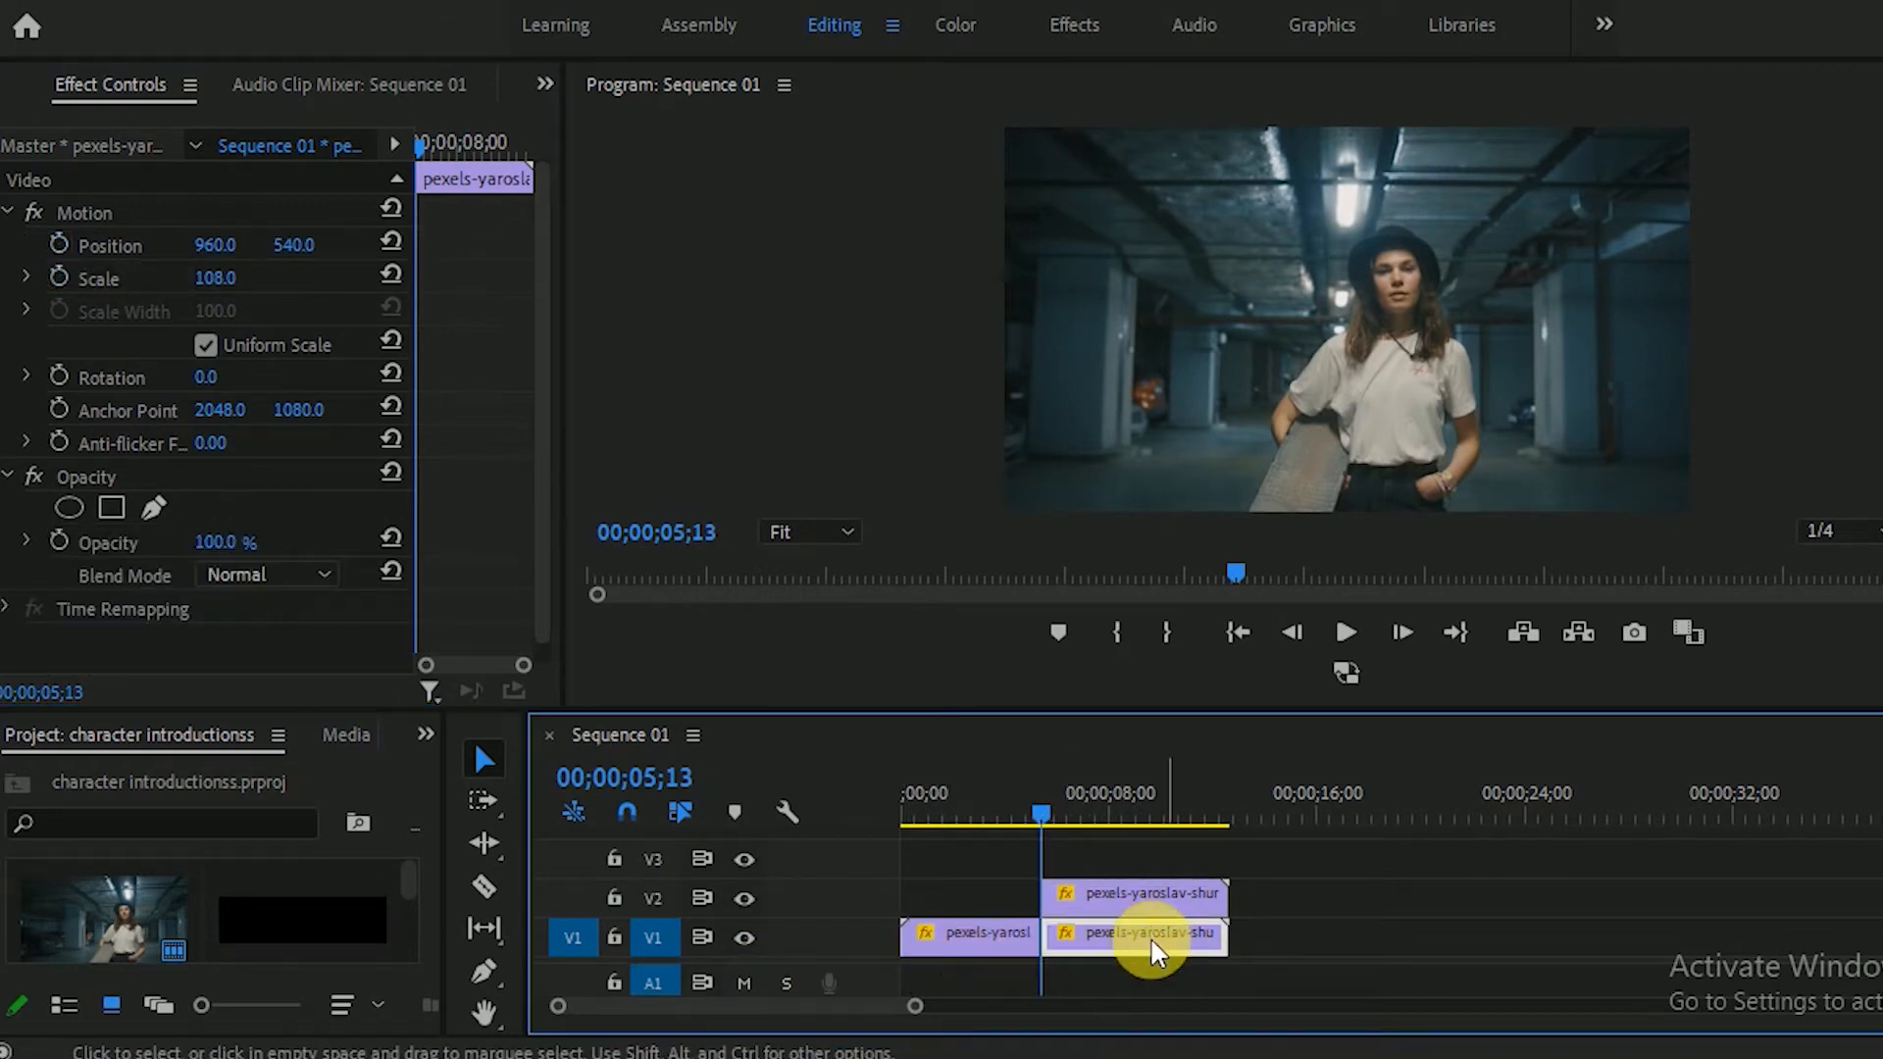
left_click(426, 736)
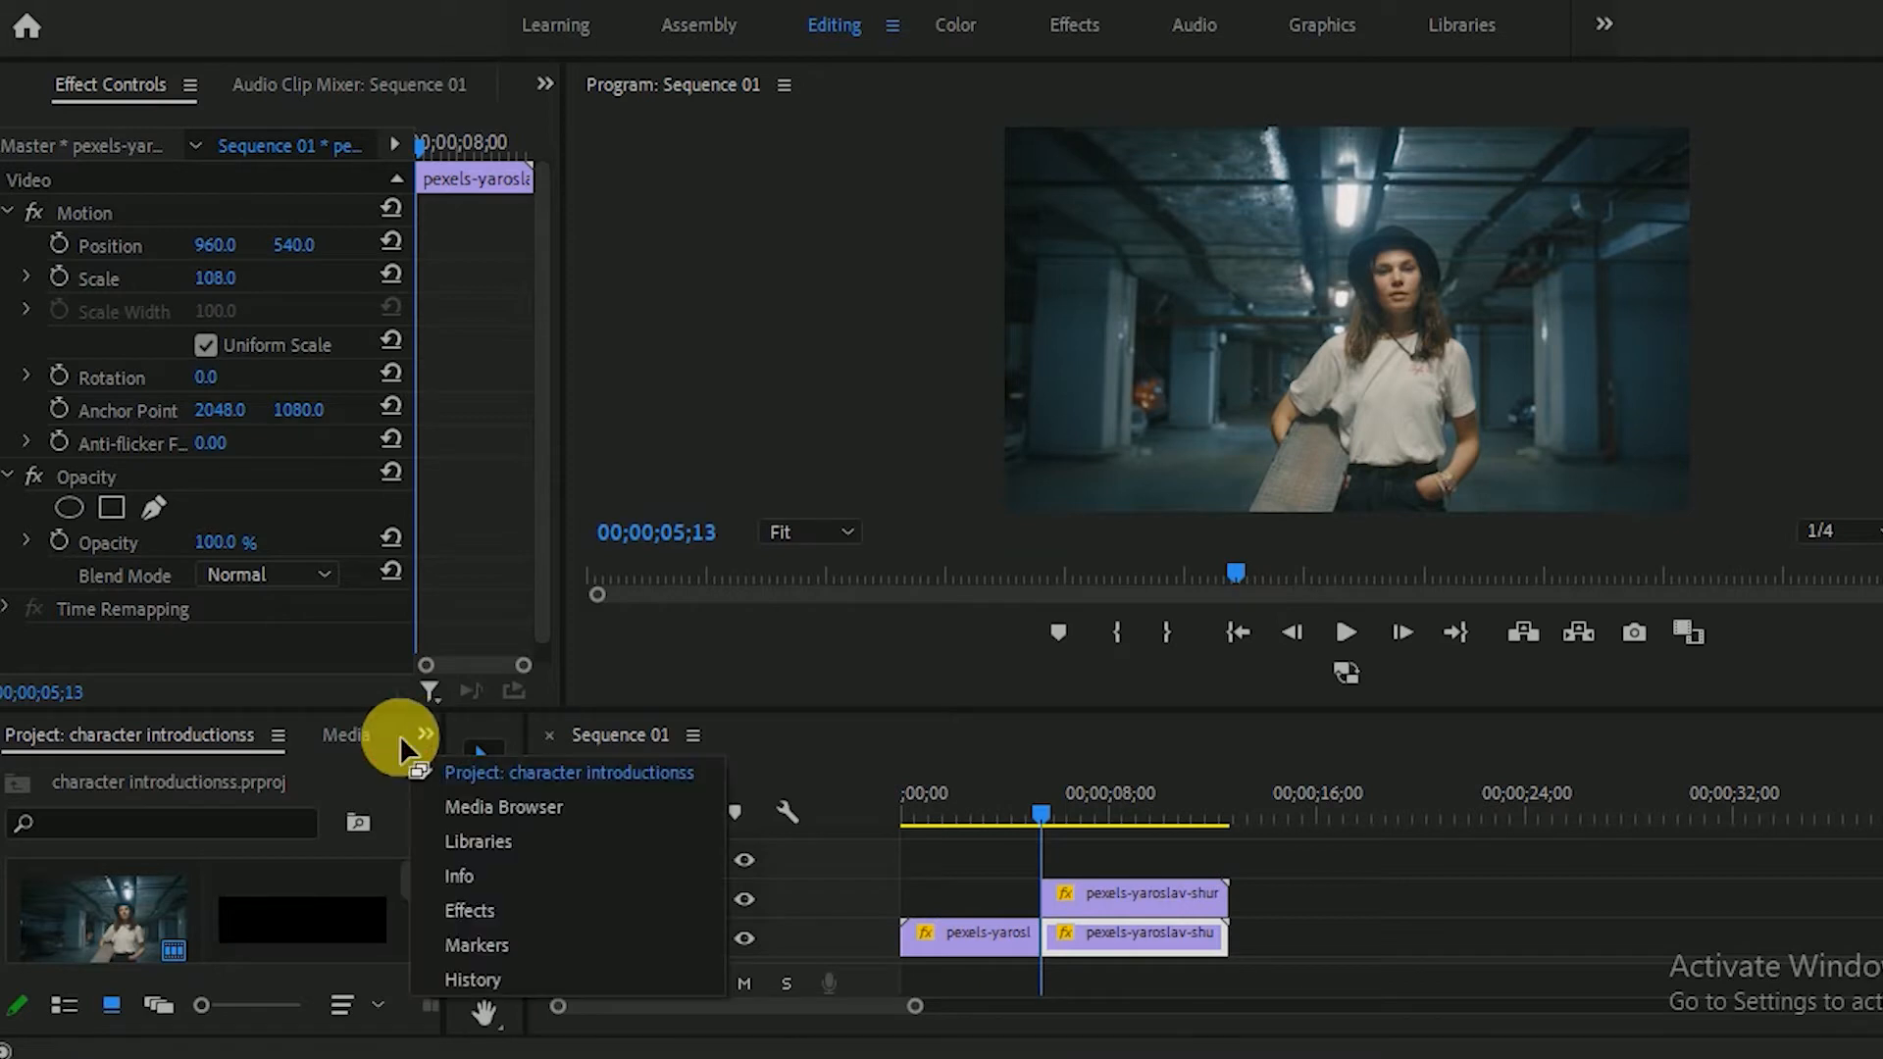
left_click(416, 733)
left_click(419, 731)
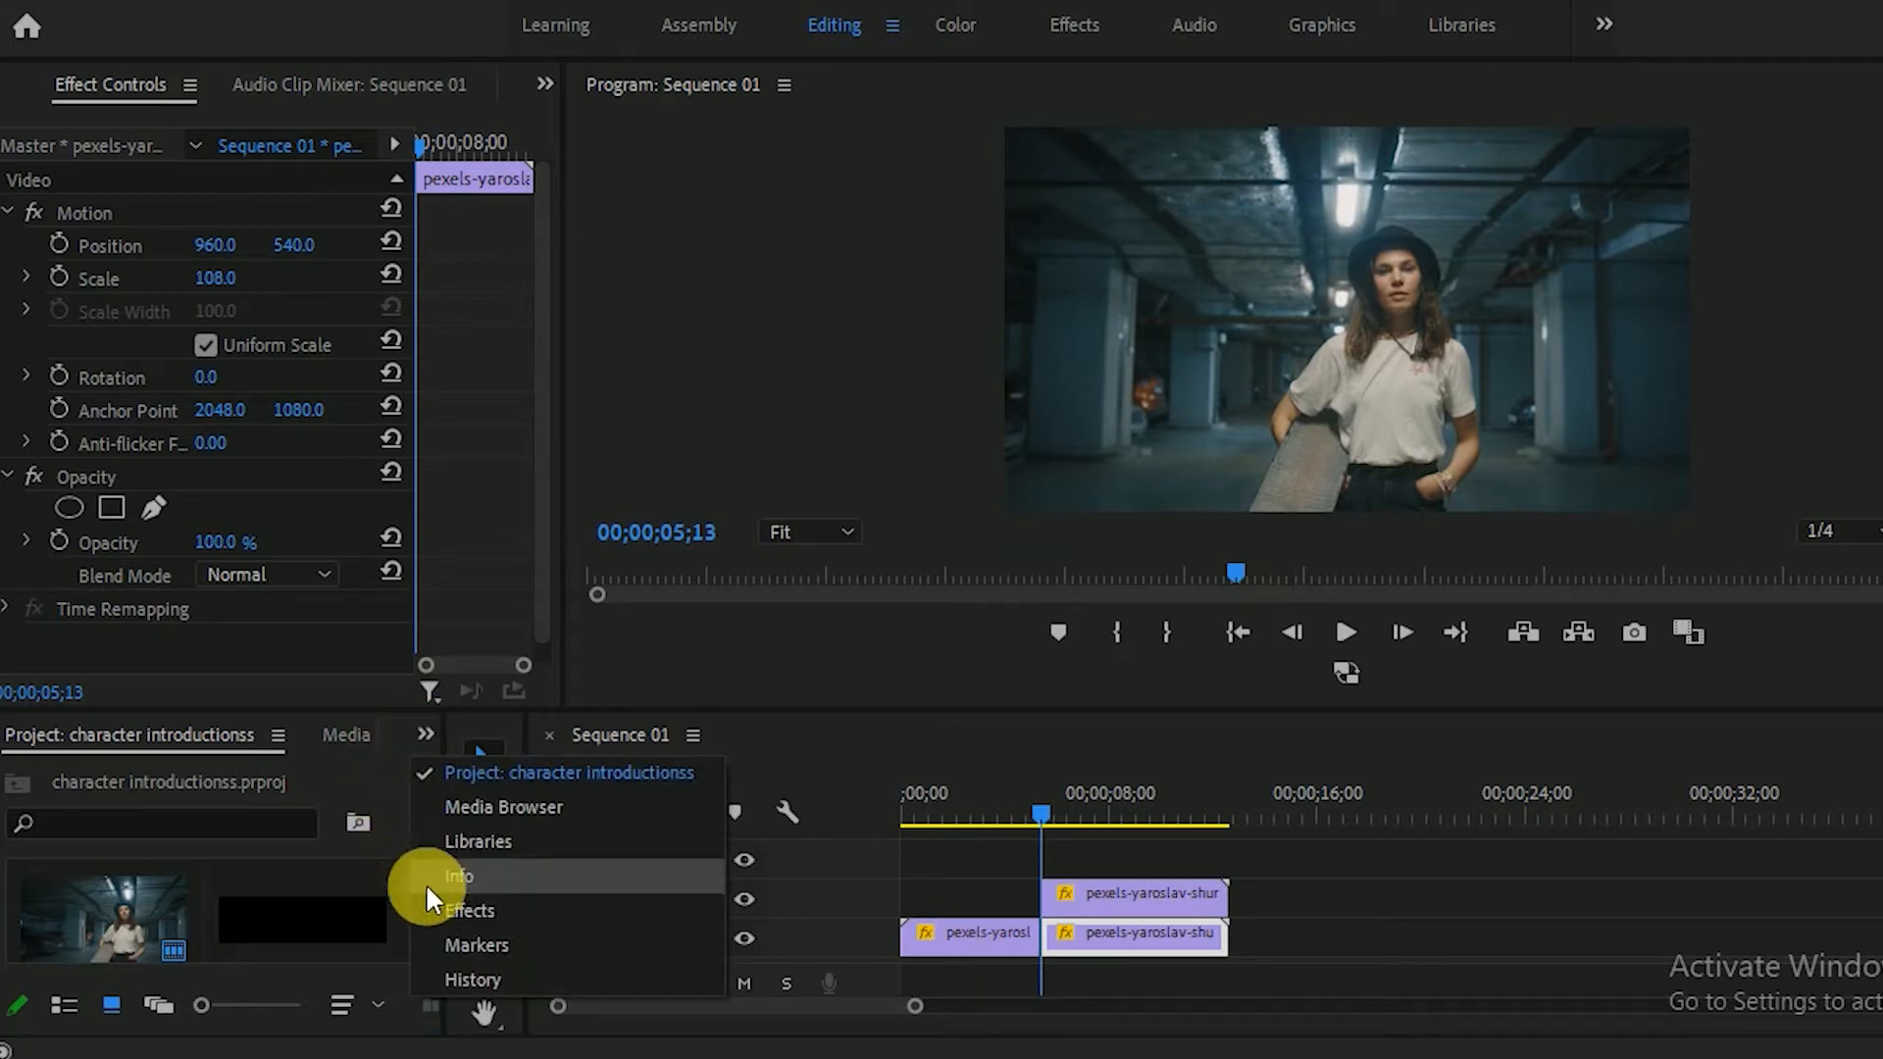
left_click(481, 912)
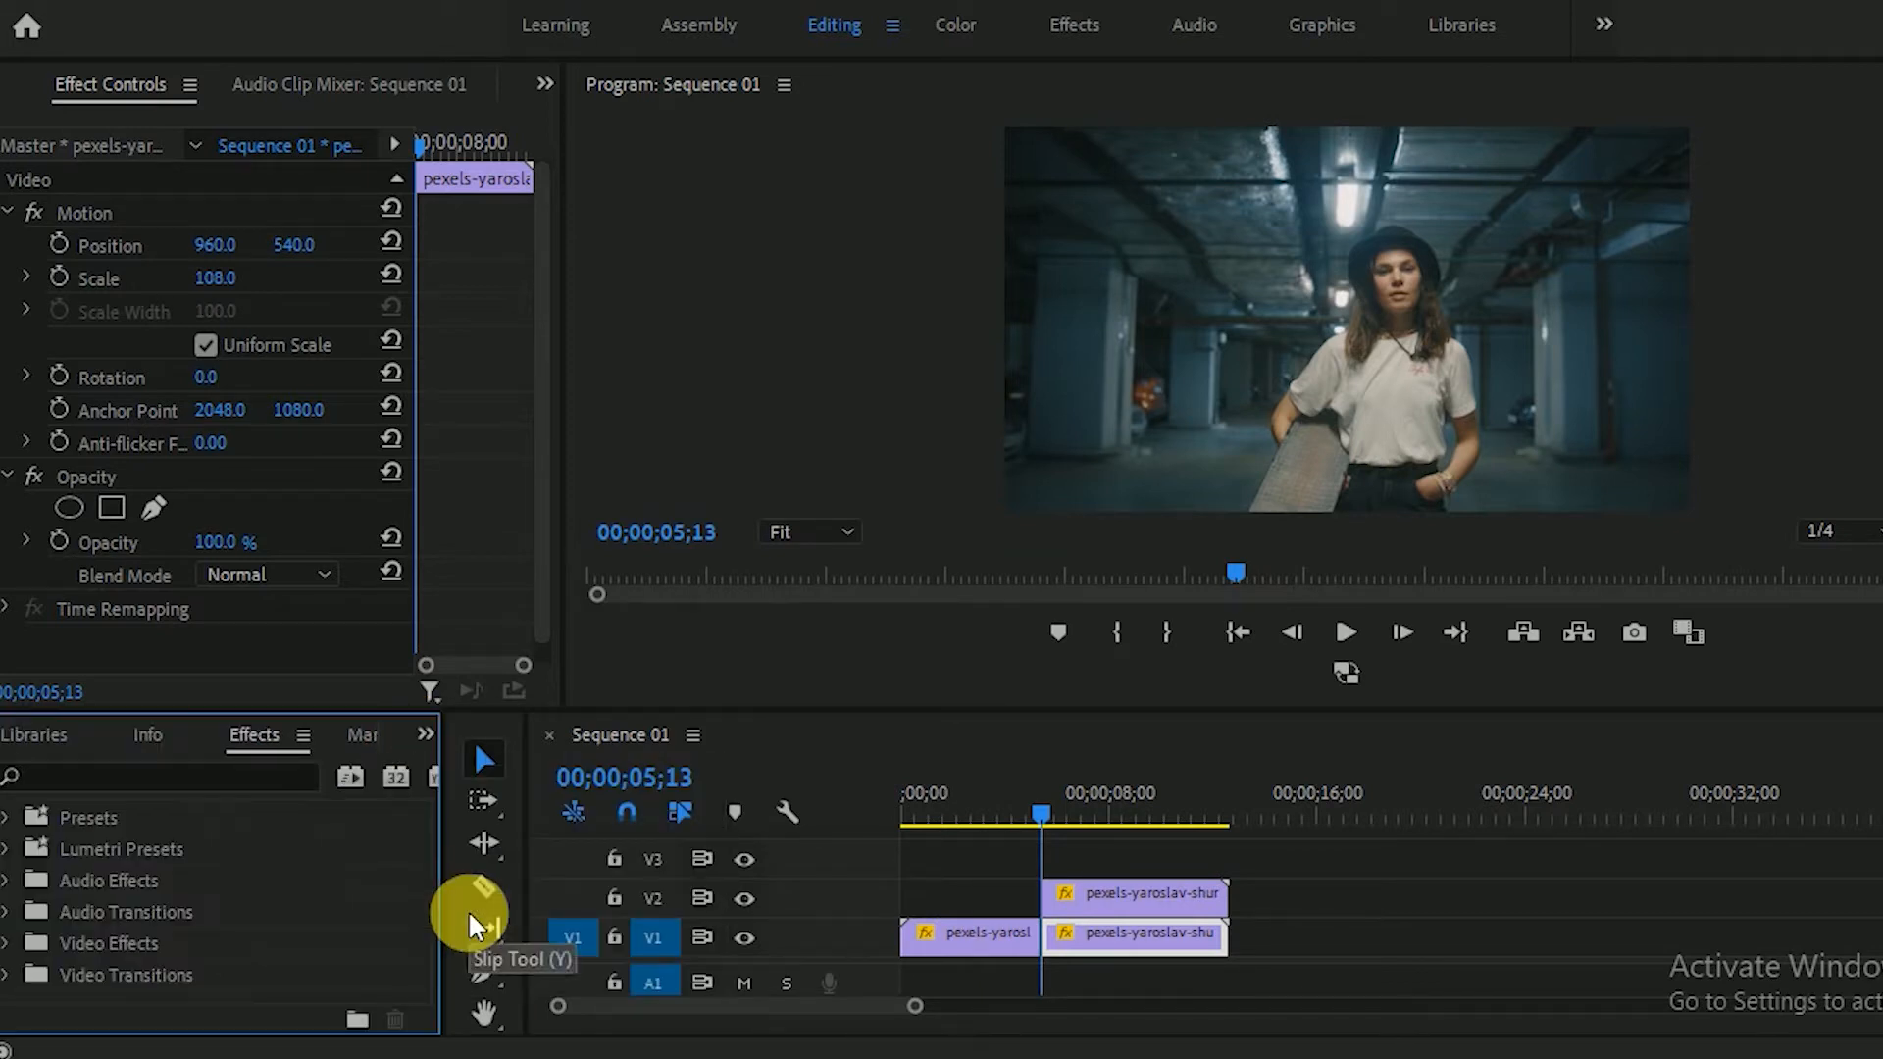
left_click(161, 791)
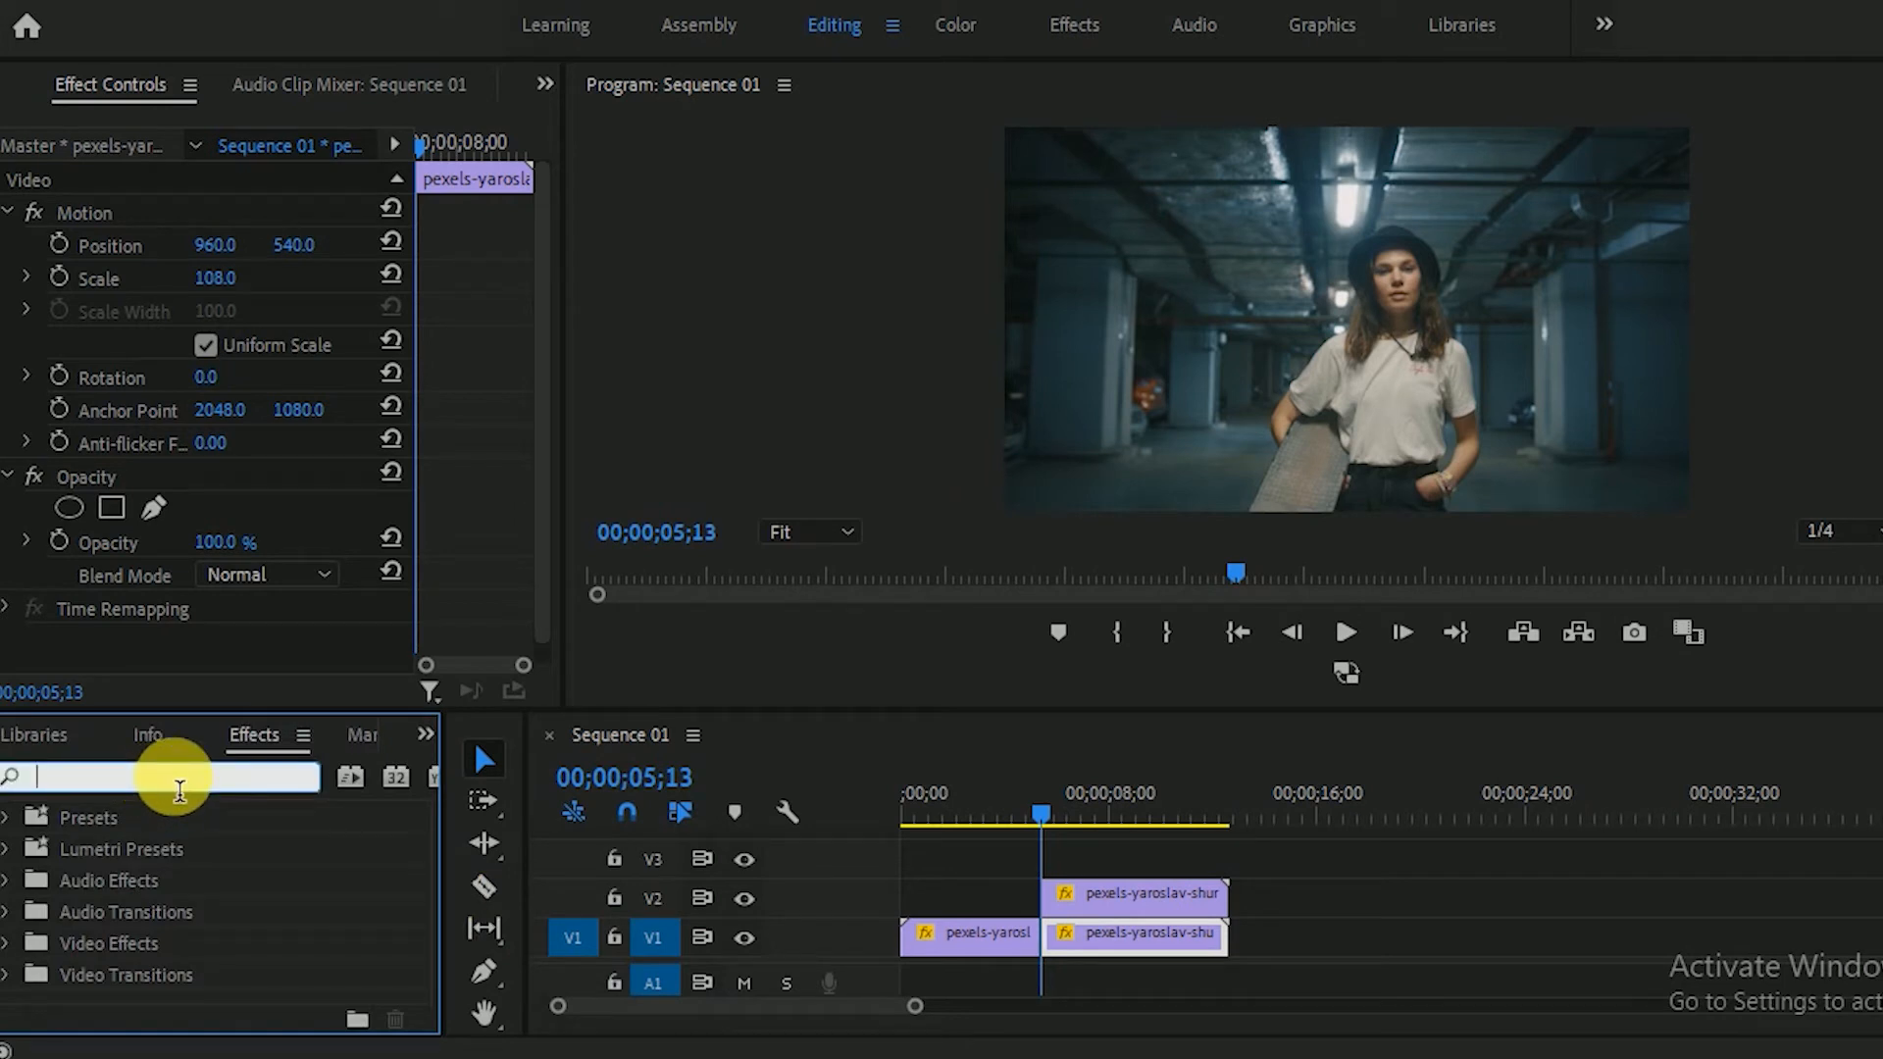
type("black &")
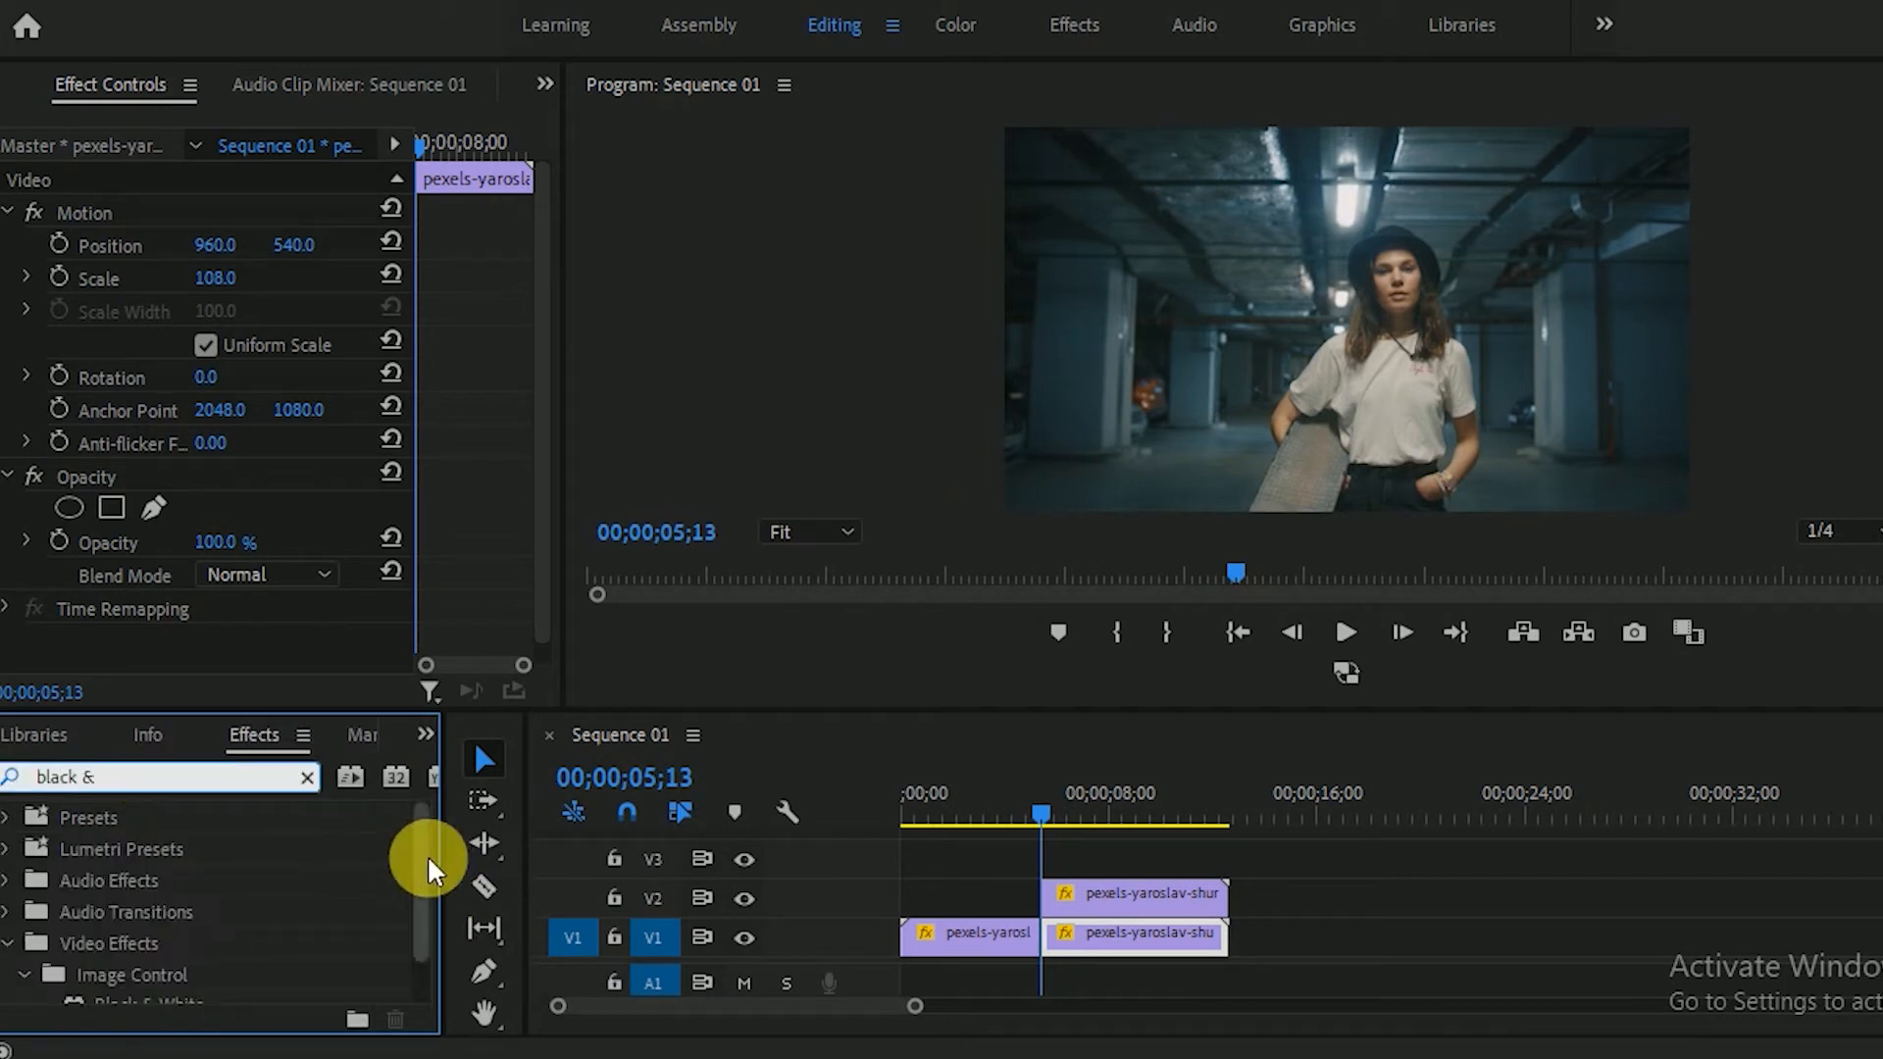
left_click_drag(424, 870, 421, 904)
left_click(202, 956)
left_click_drag(202, 957, 1130, 956)
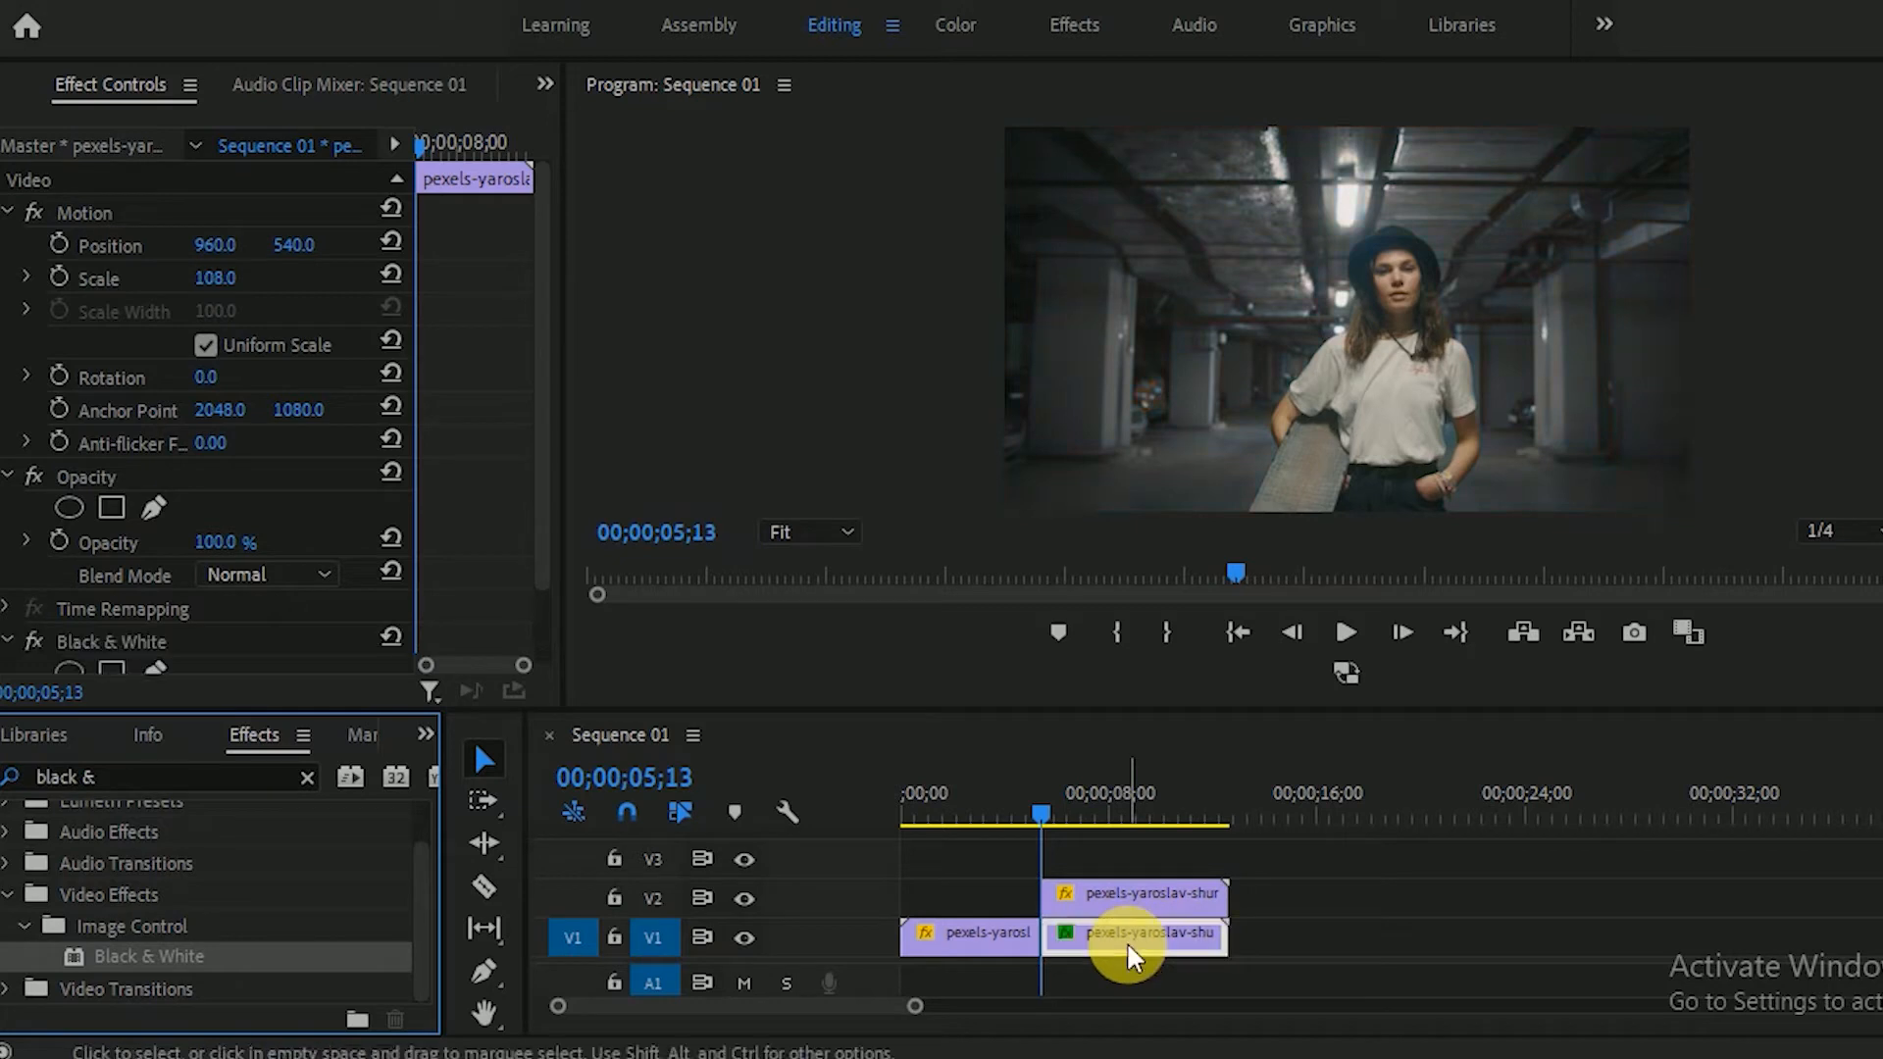
left_click(1123, 957)
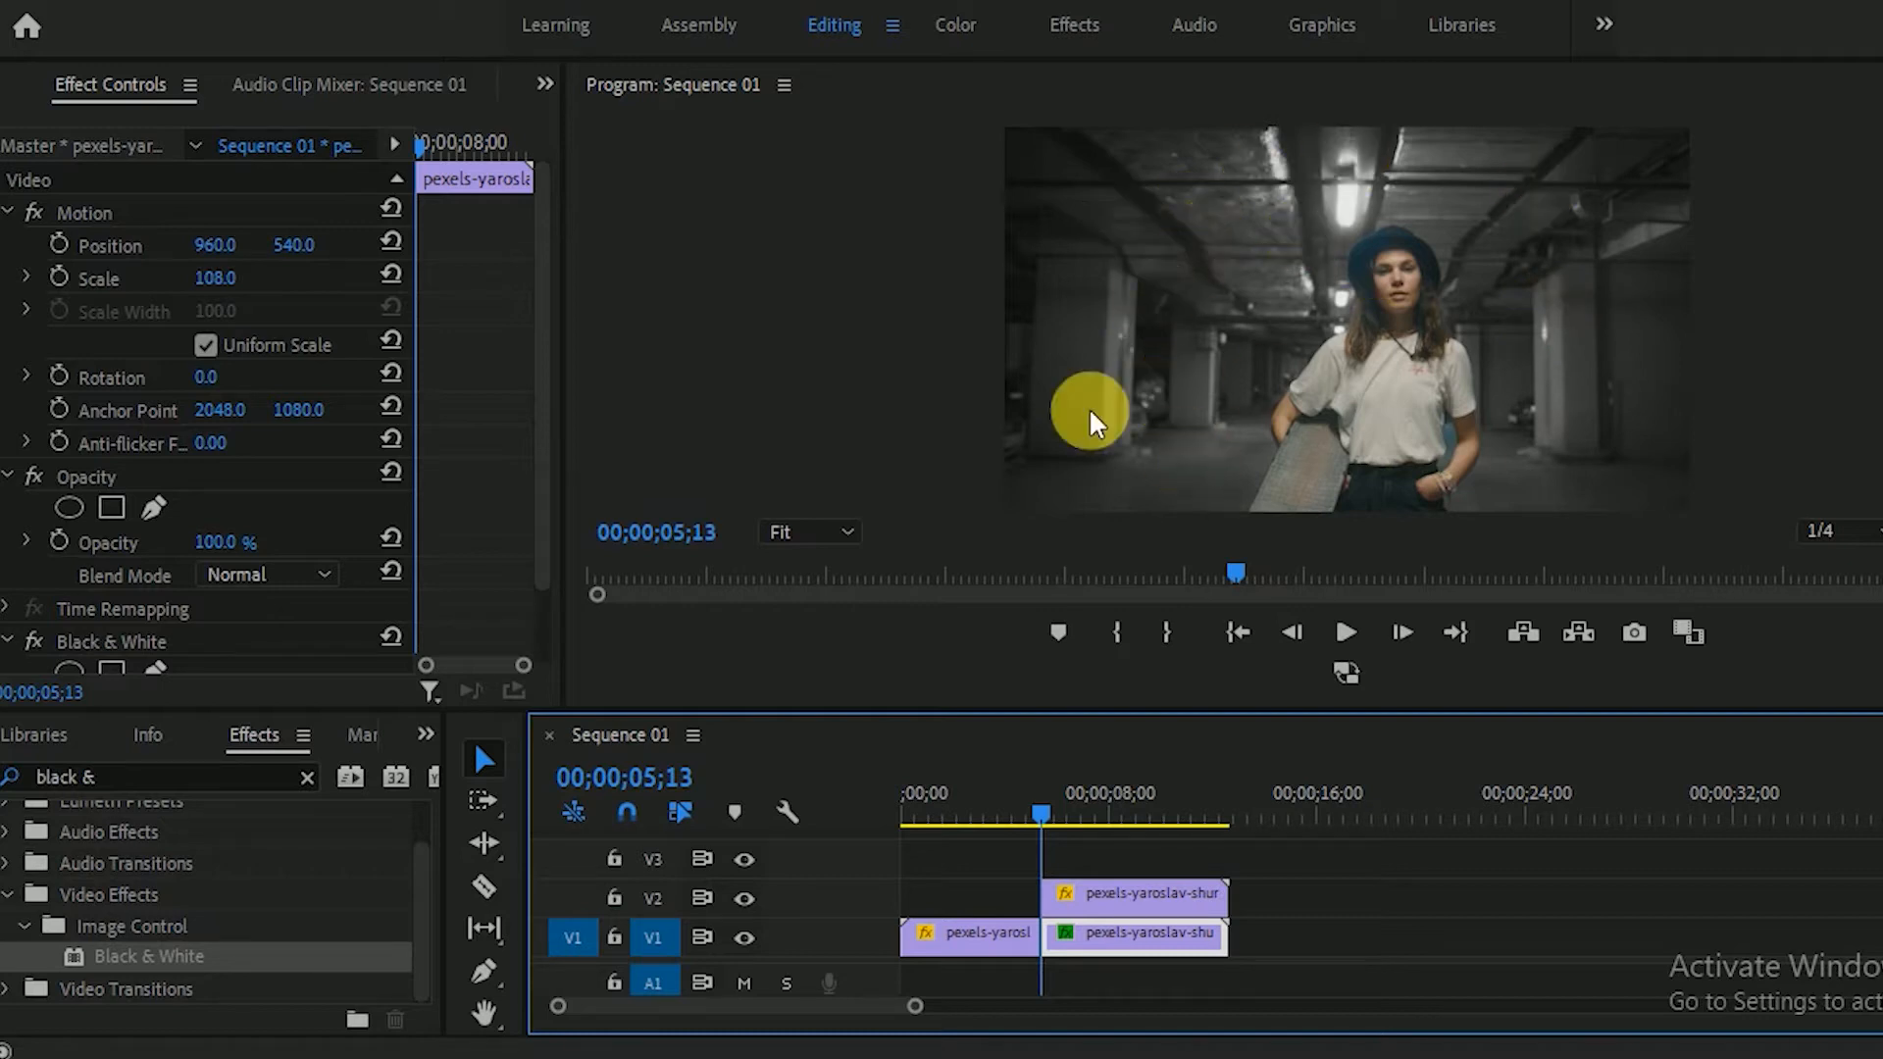
Step: Find the Gaussian Blur effect and add it to the black-and-white background clip on V1
left_click(306, 780)
left_click(150, 780)
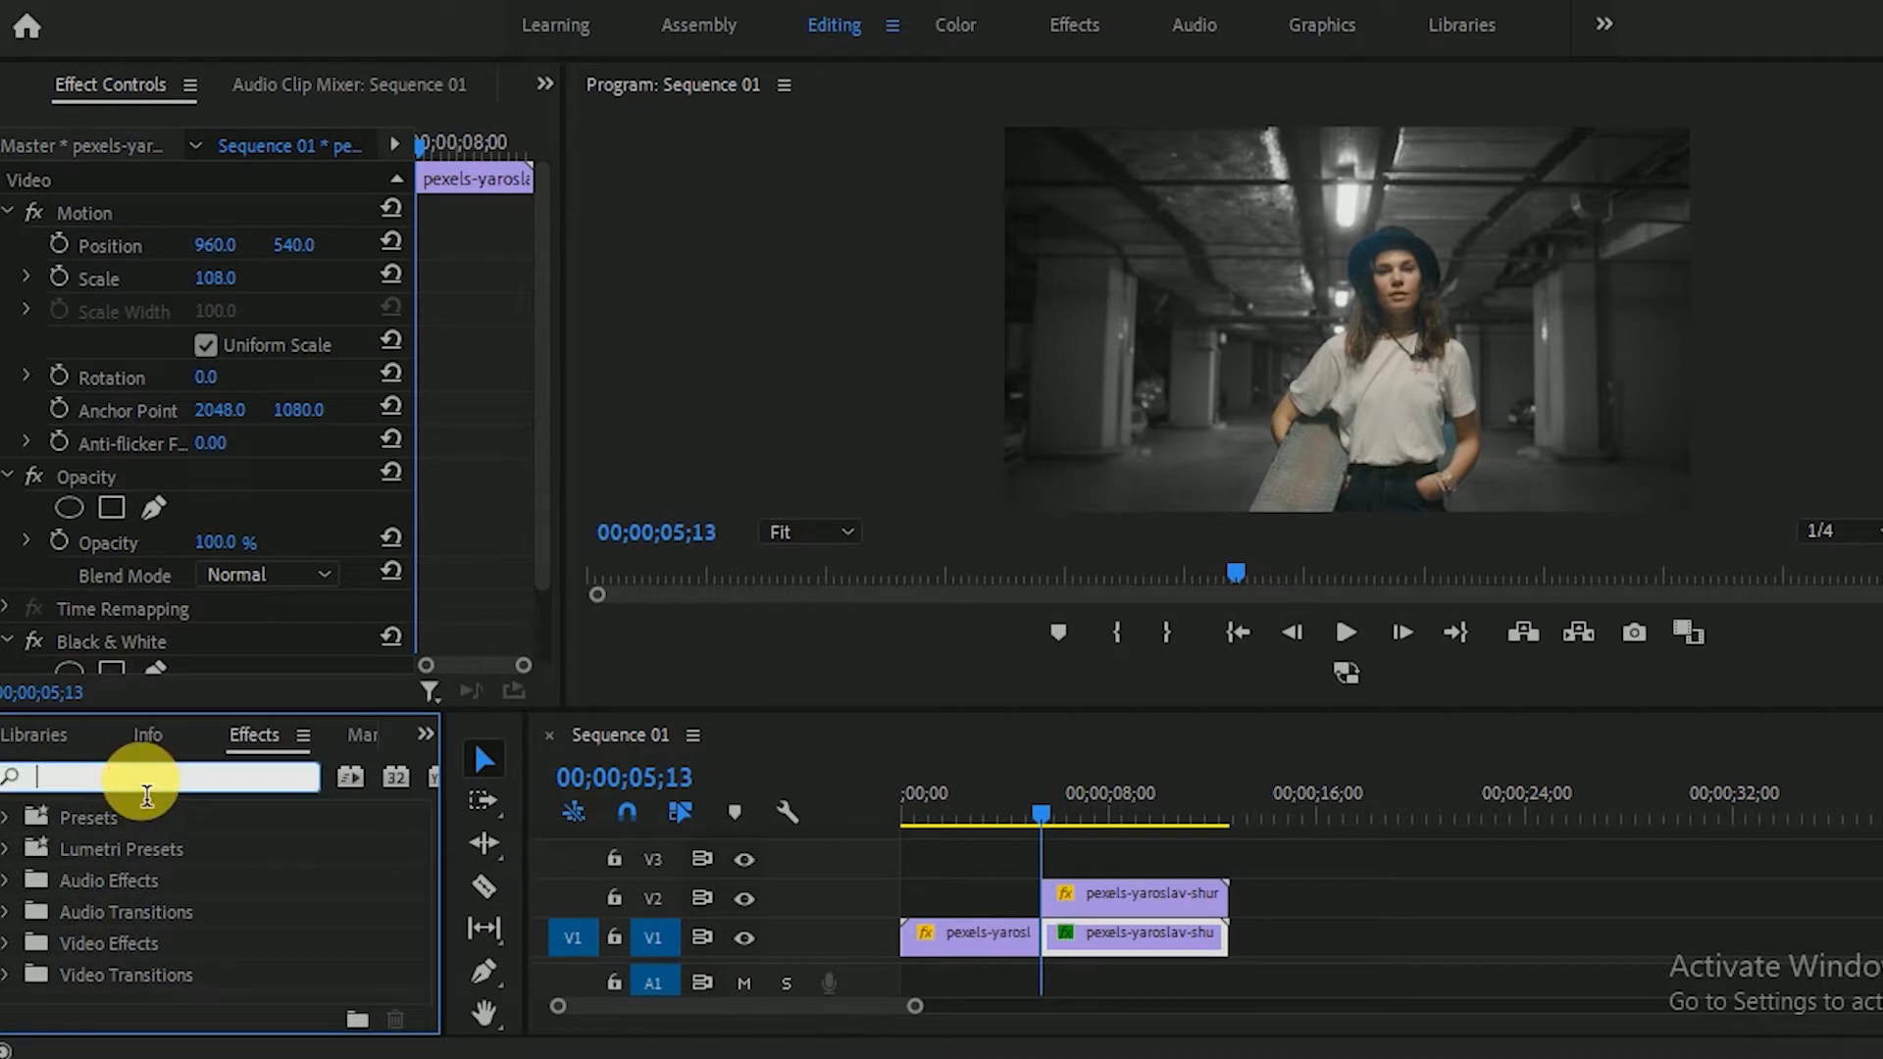
type("gaus")
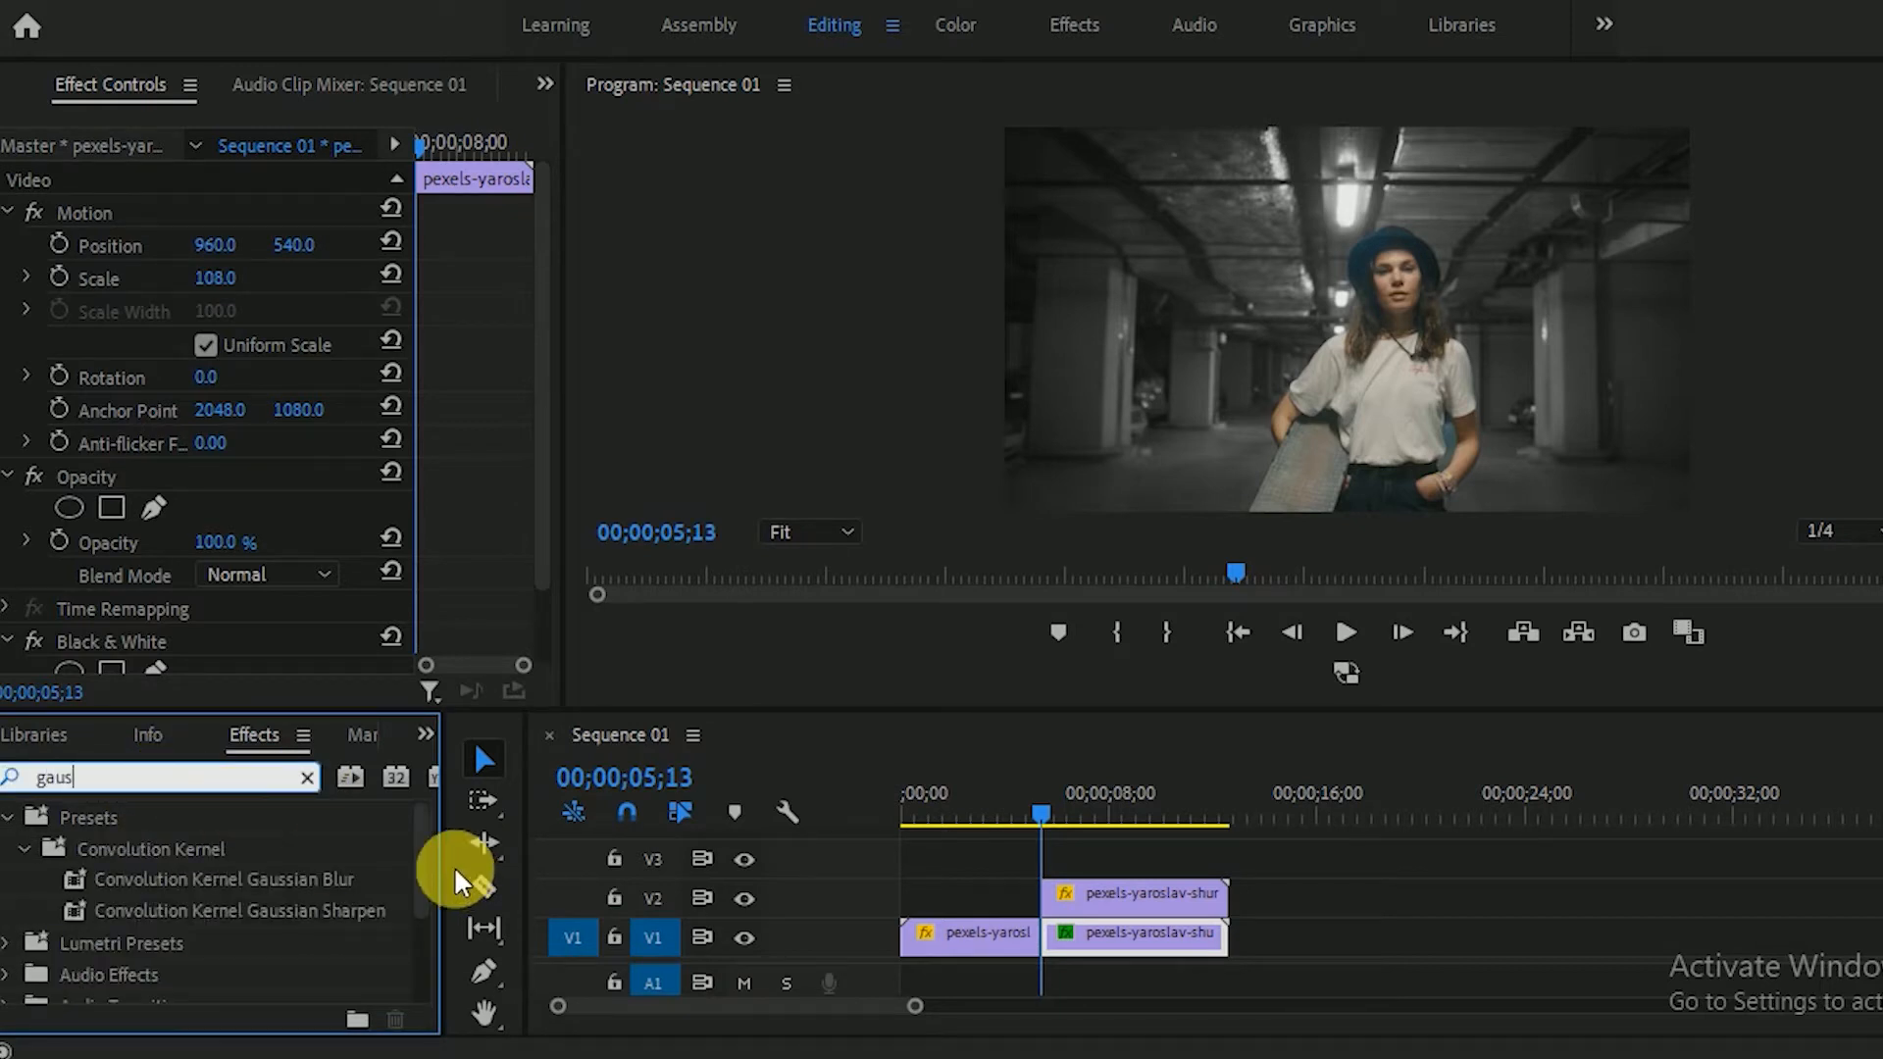
left_click_drag(424, 872, 426, 956)
left_click(210, 966)
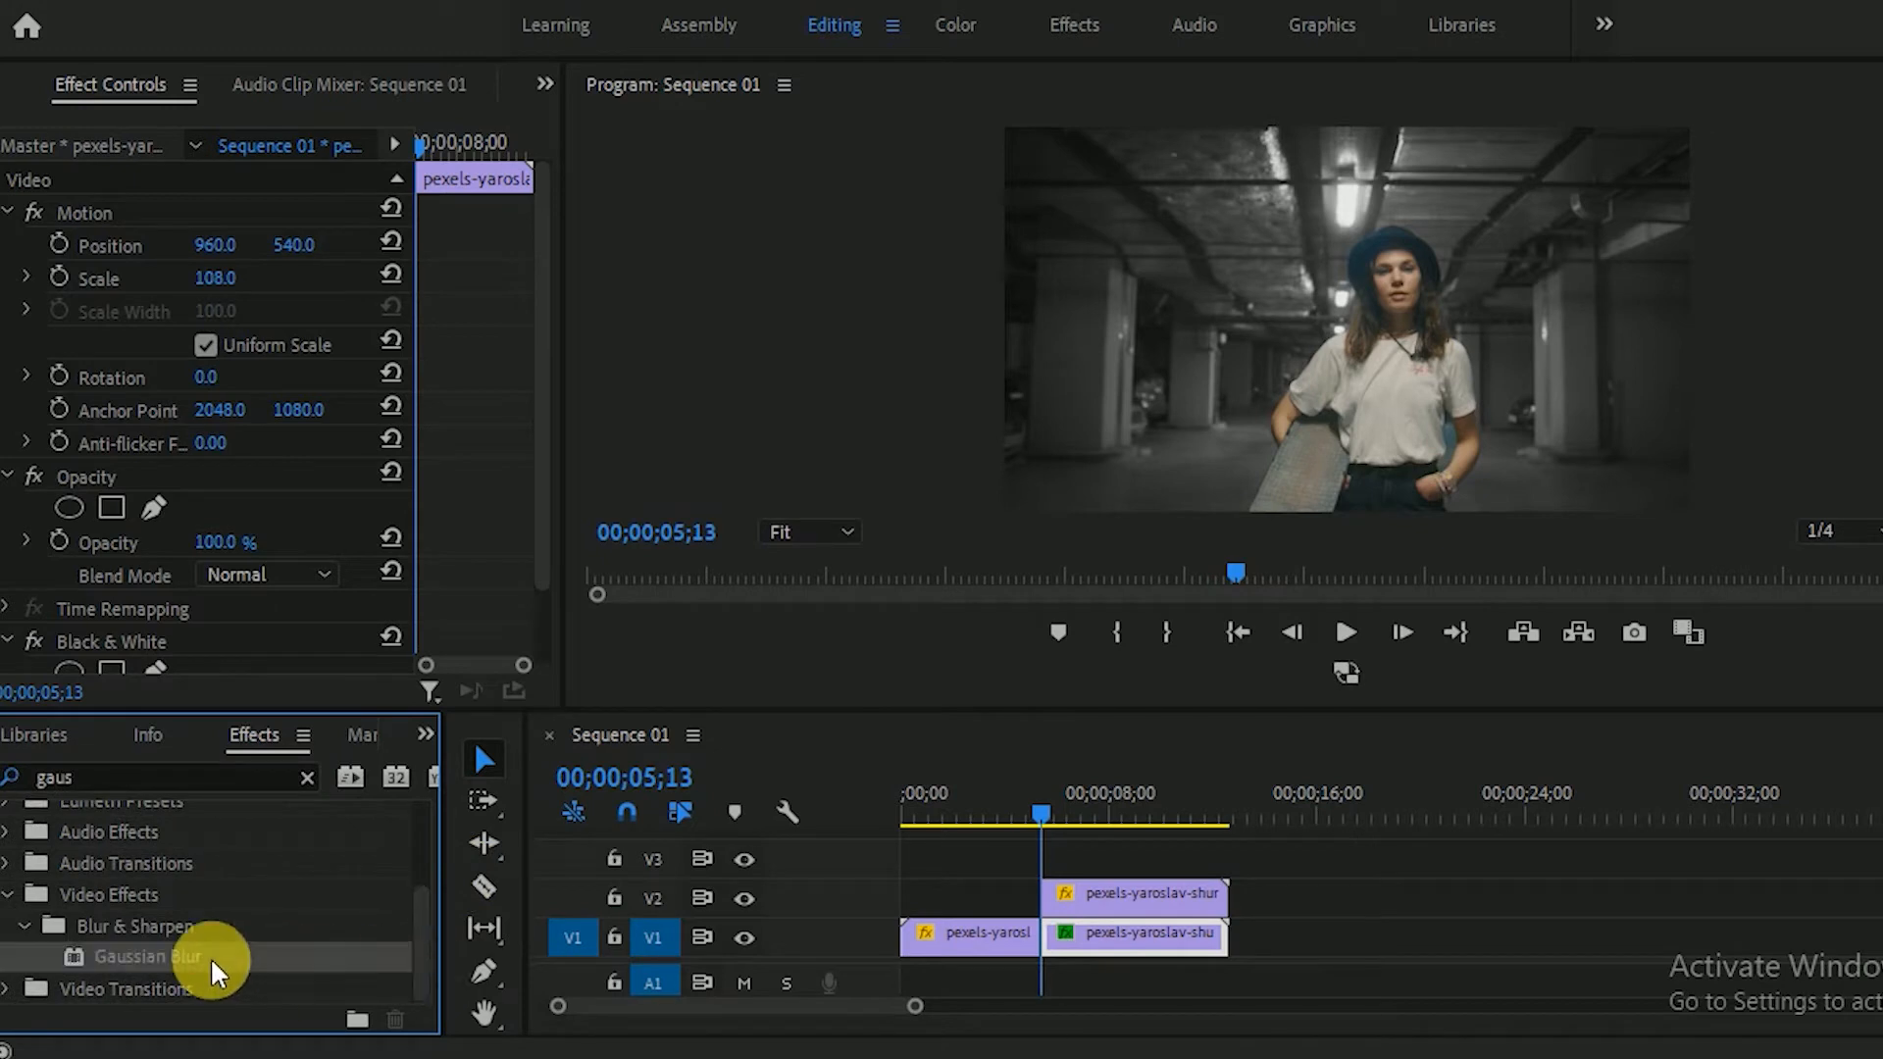
left_click_drag(115, 969, 1143, 949)
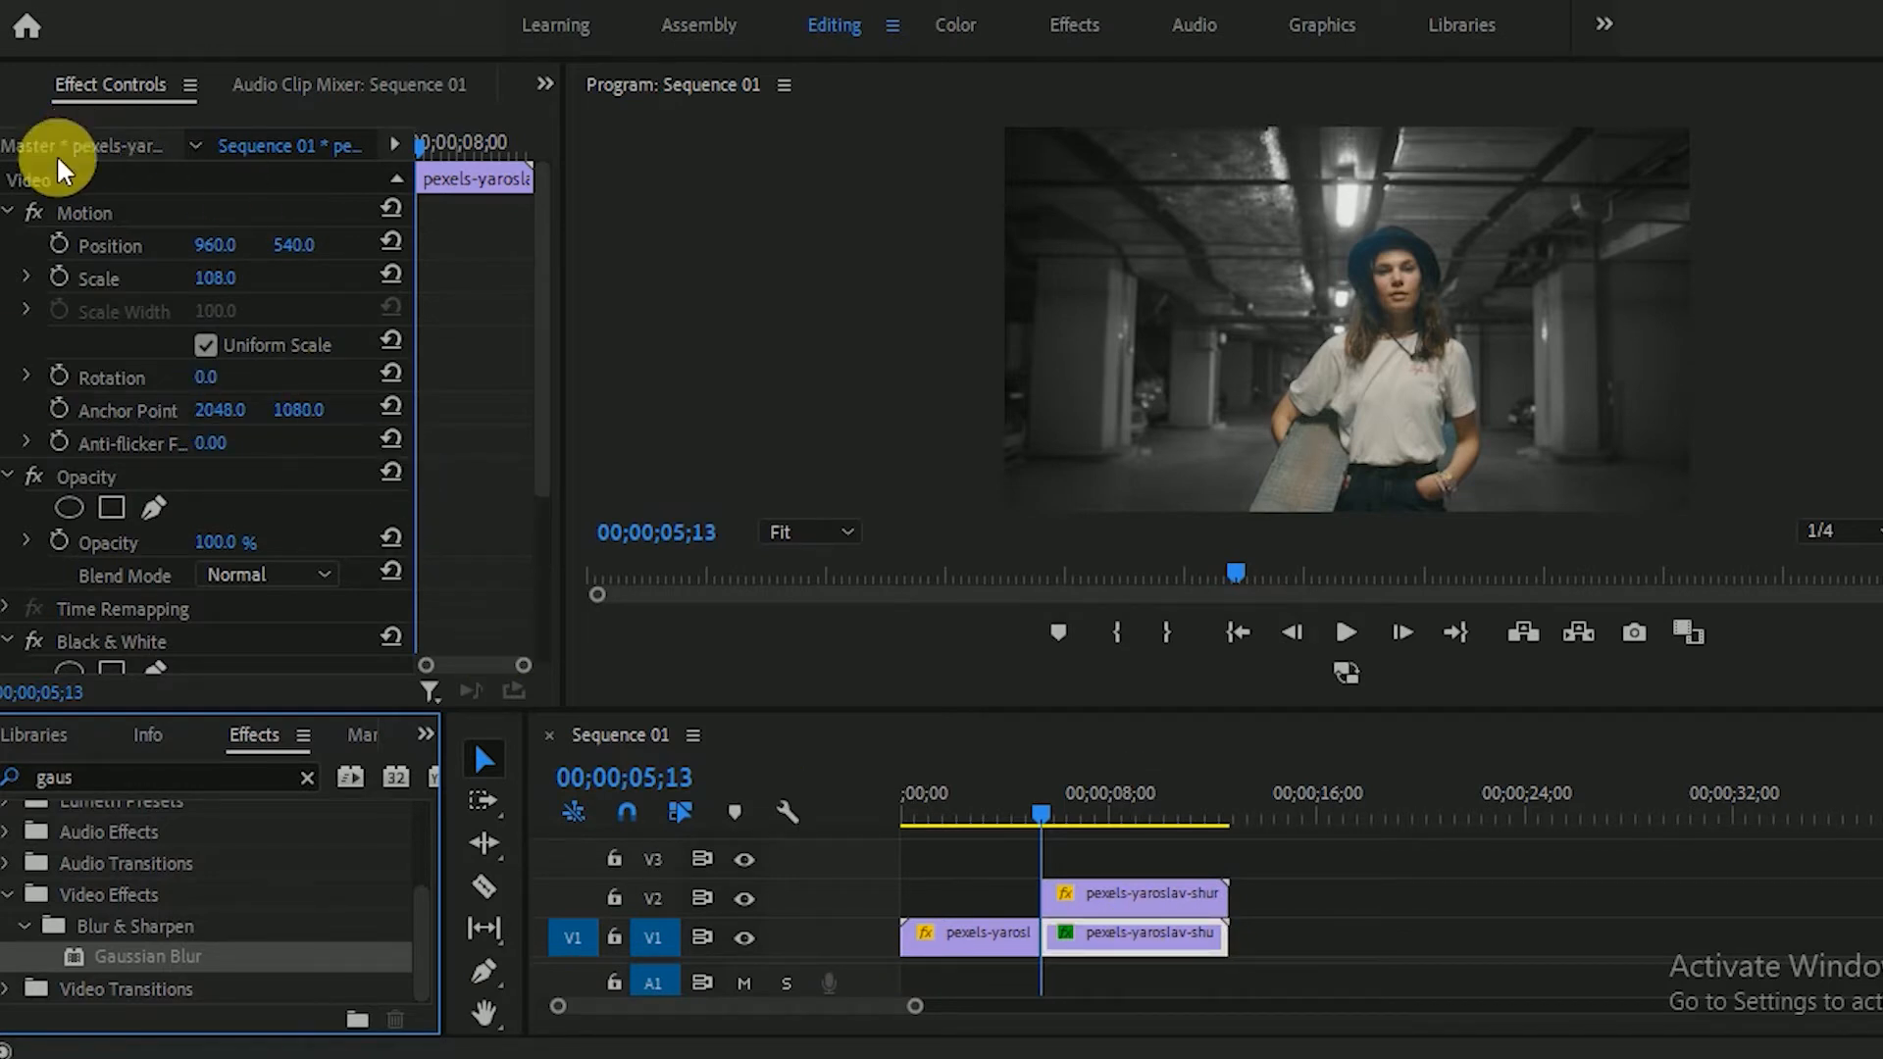
Step: Set the background clip's Gaussian Blur Blurriness to 61 and enable Repeat Edge Pixels
left_click_drag(539, 353, 539, 462)
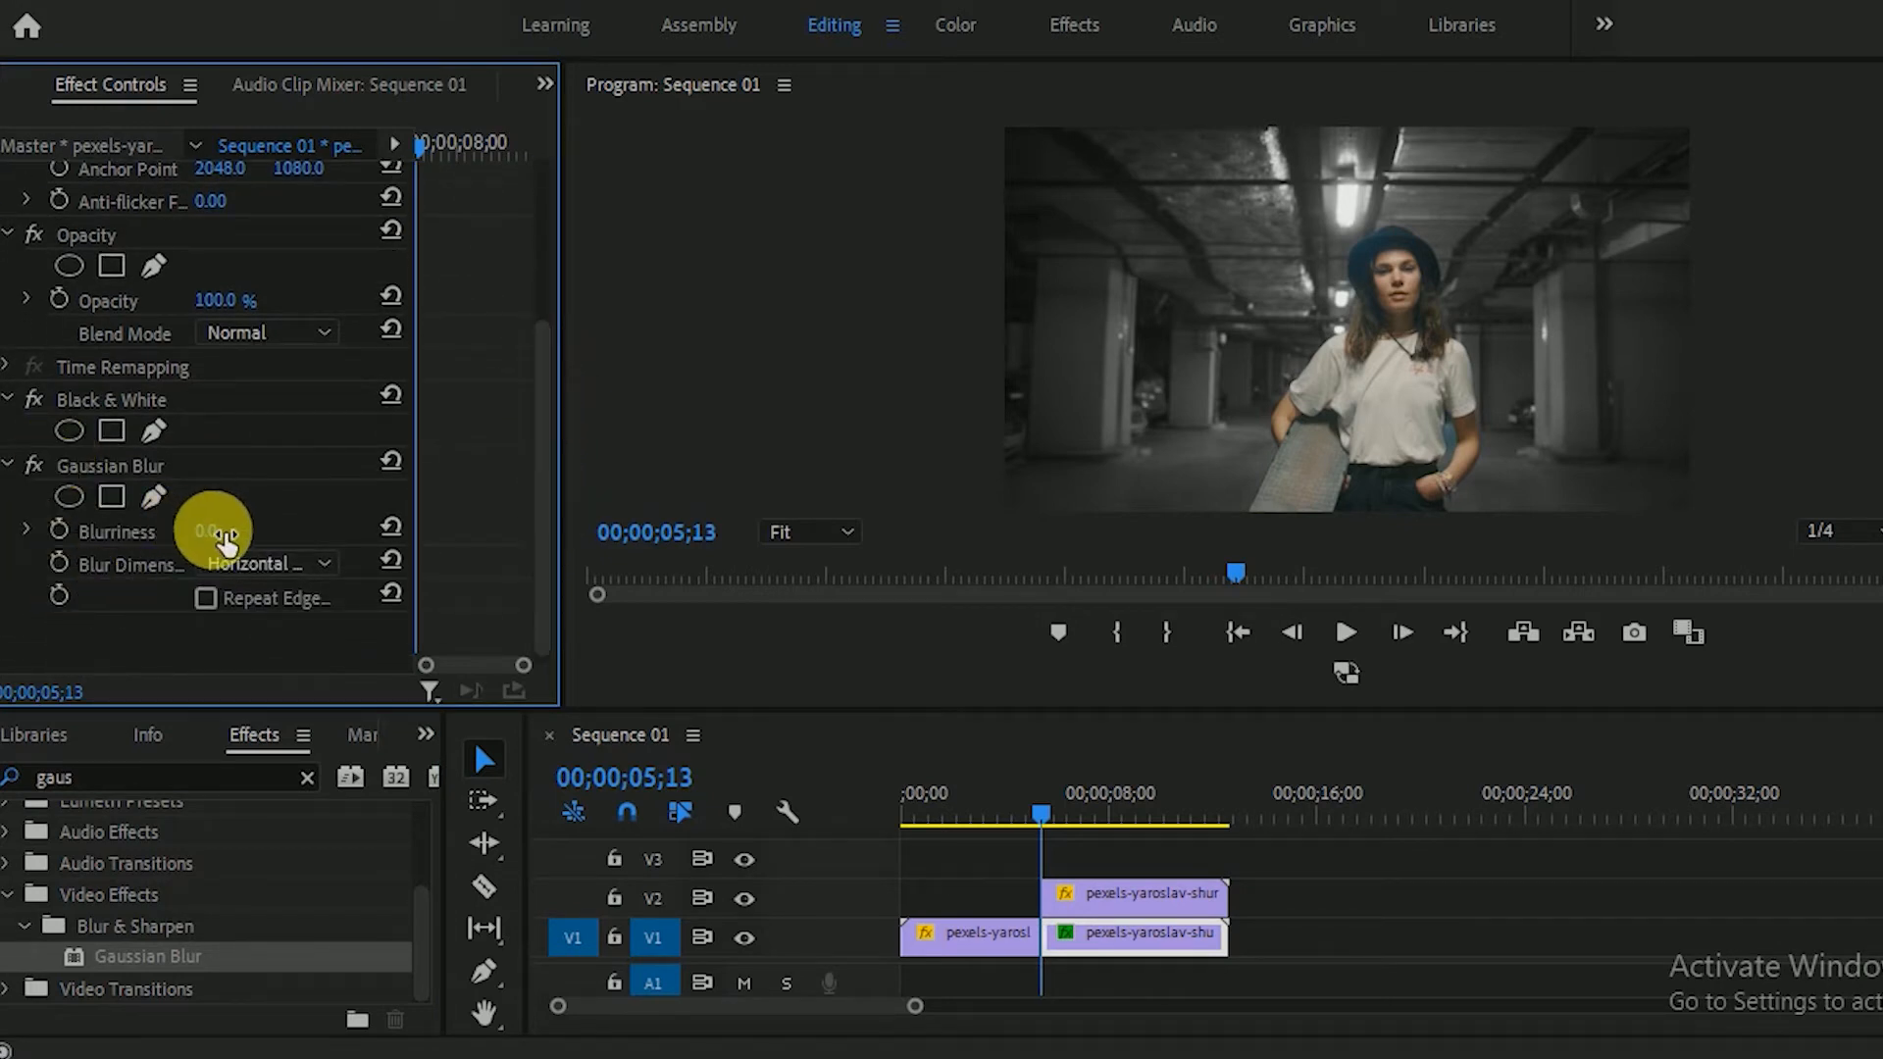
left_click_drag(210, 536, 212, 536)
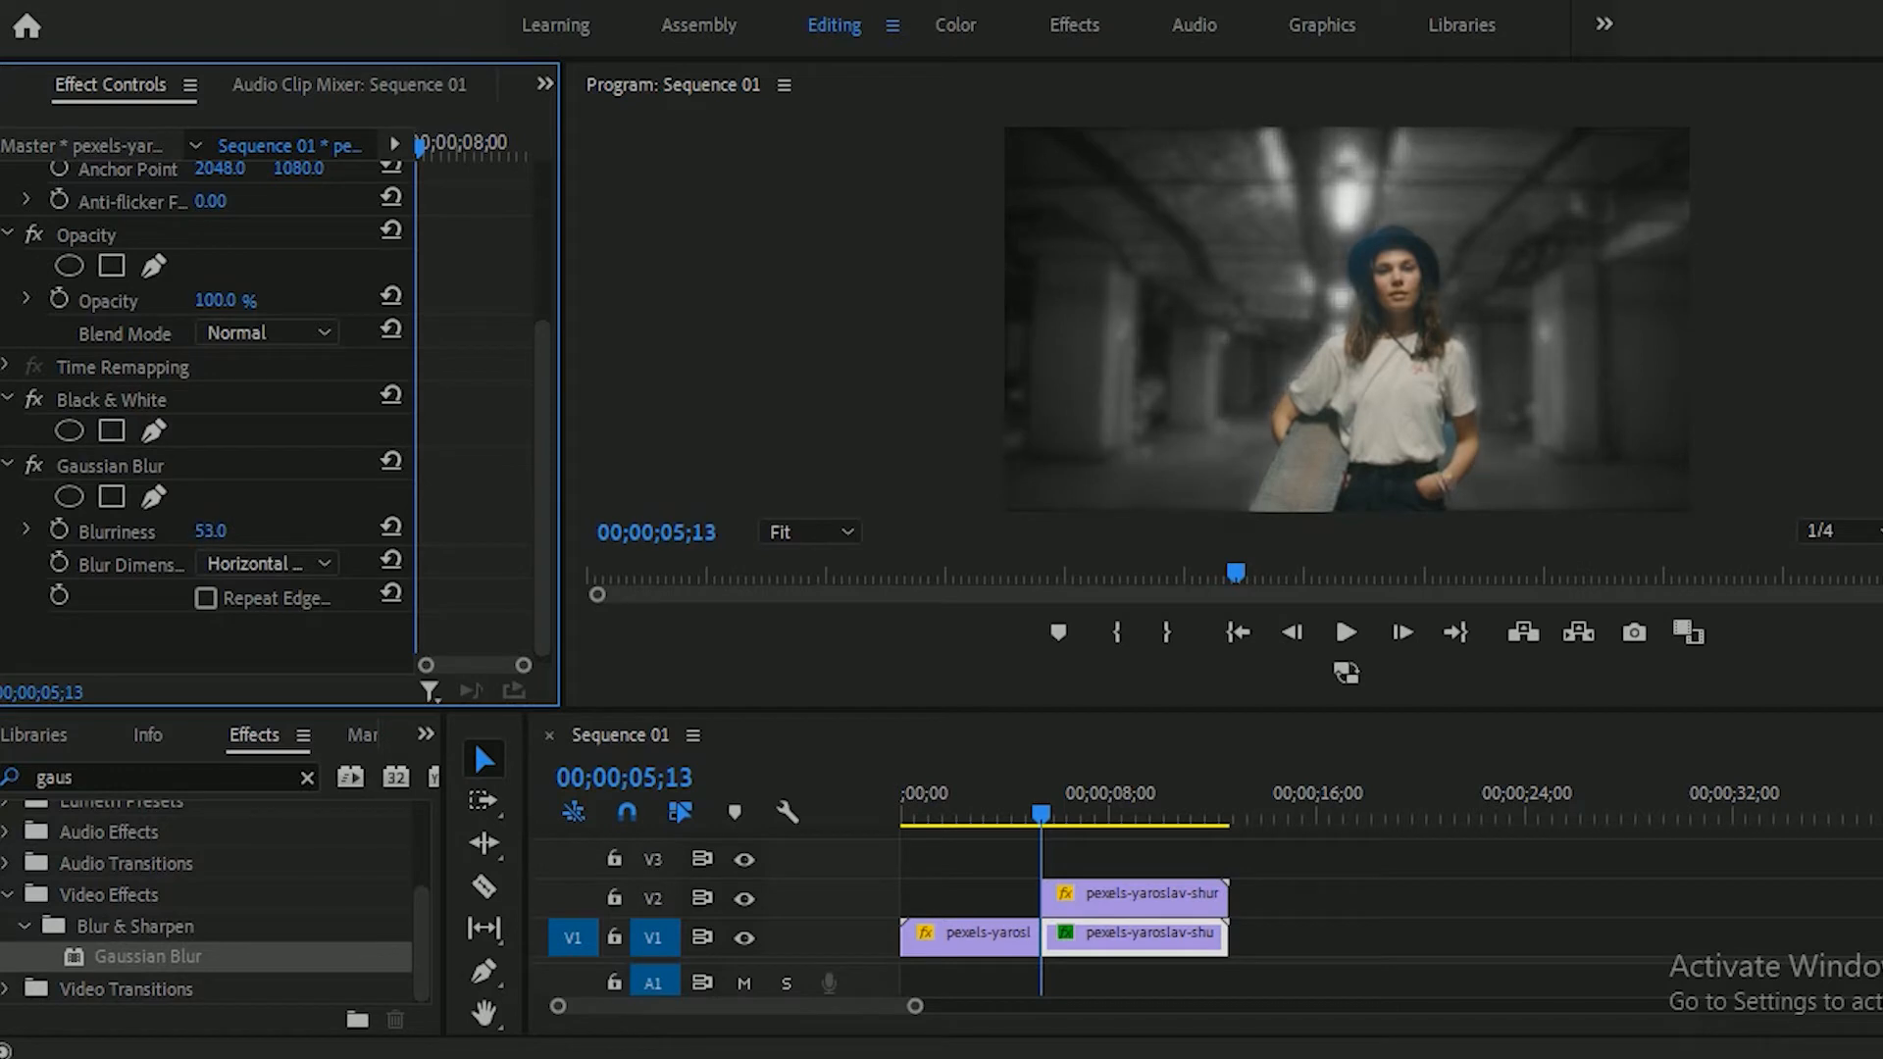
left_click_drag(213, 536, 202, 602)
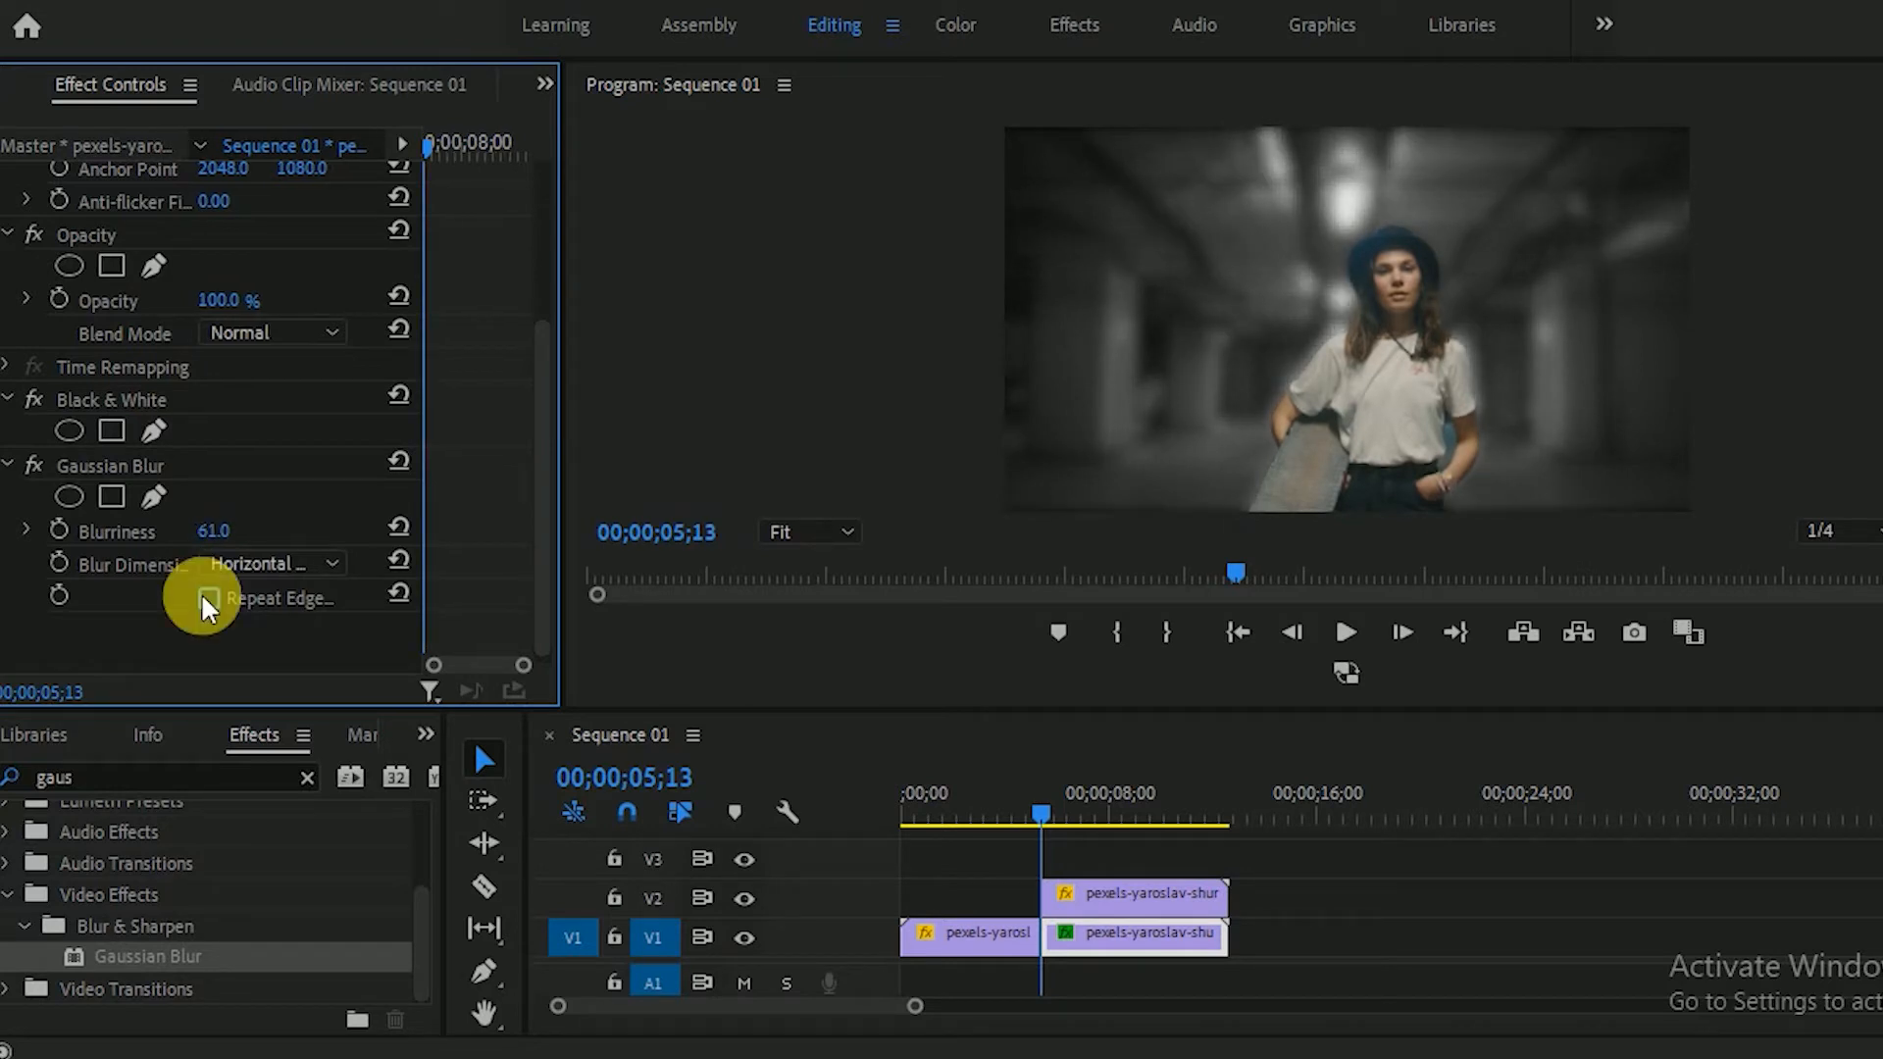
left_click(205, 598)
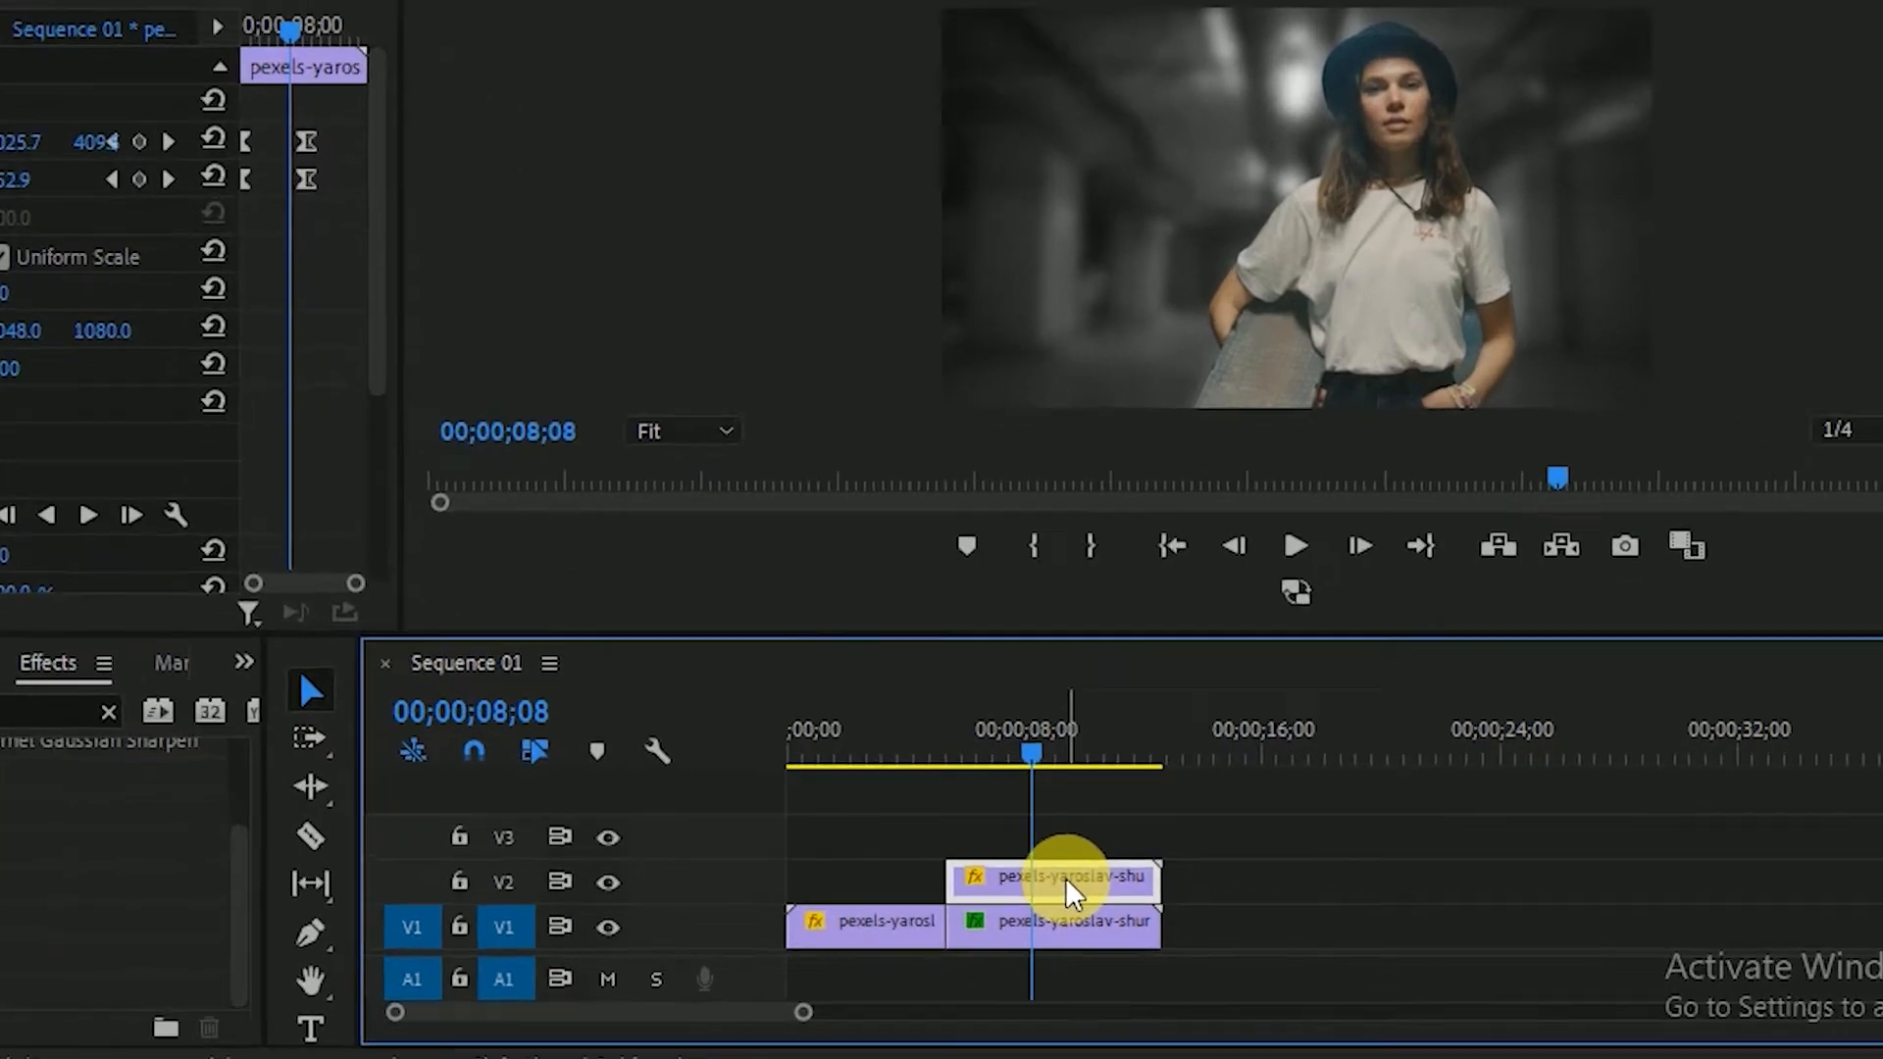
Step: Nest the woman's cutout clip on V2 as a sequence named "subject"
right_click(1146, 893)
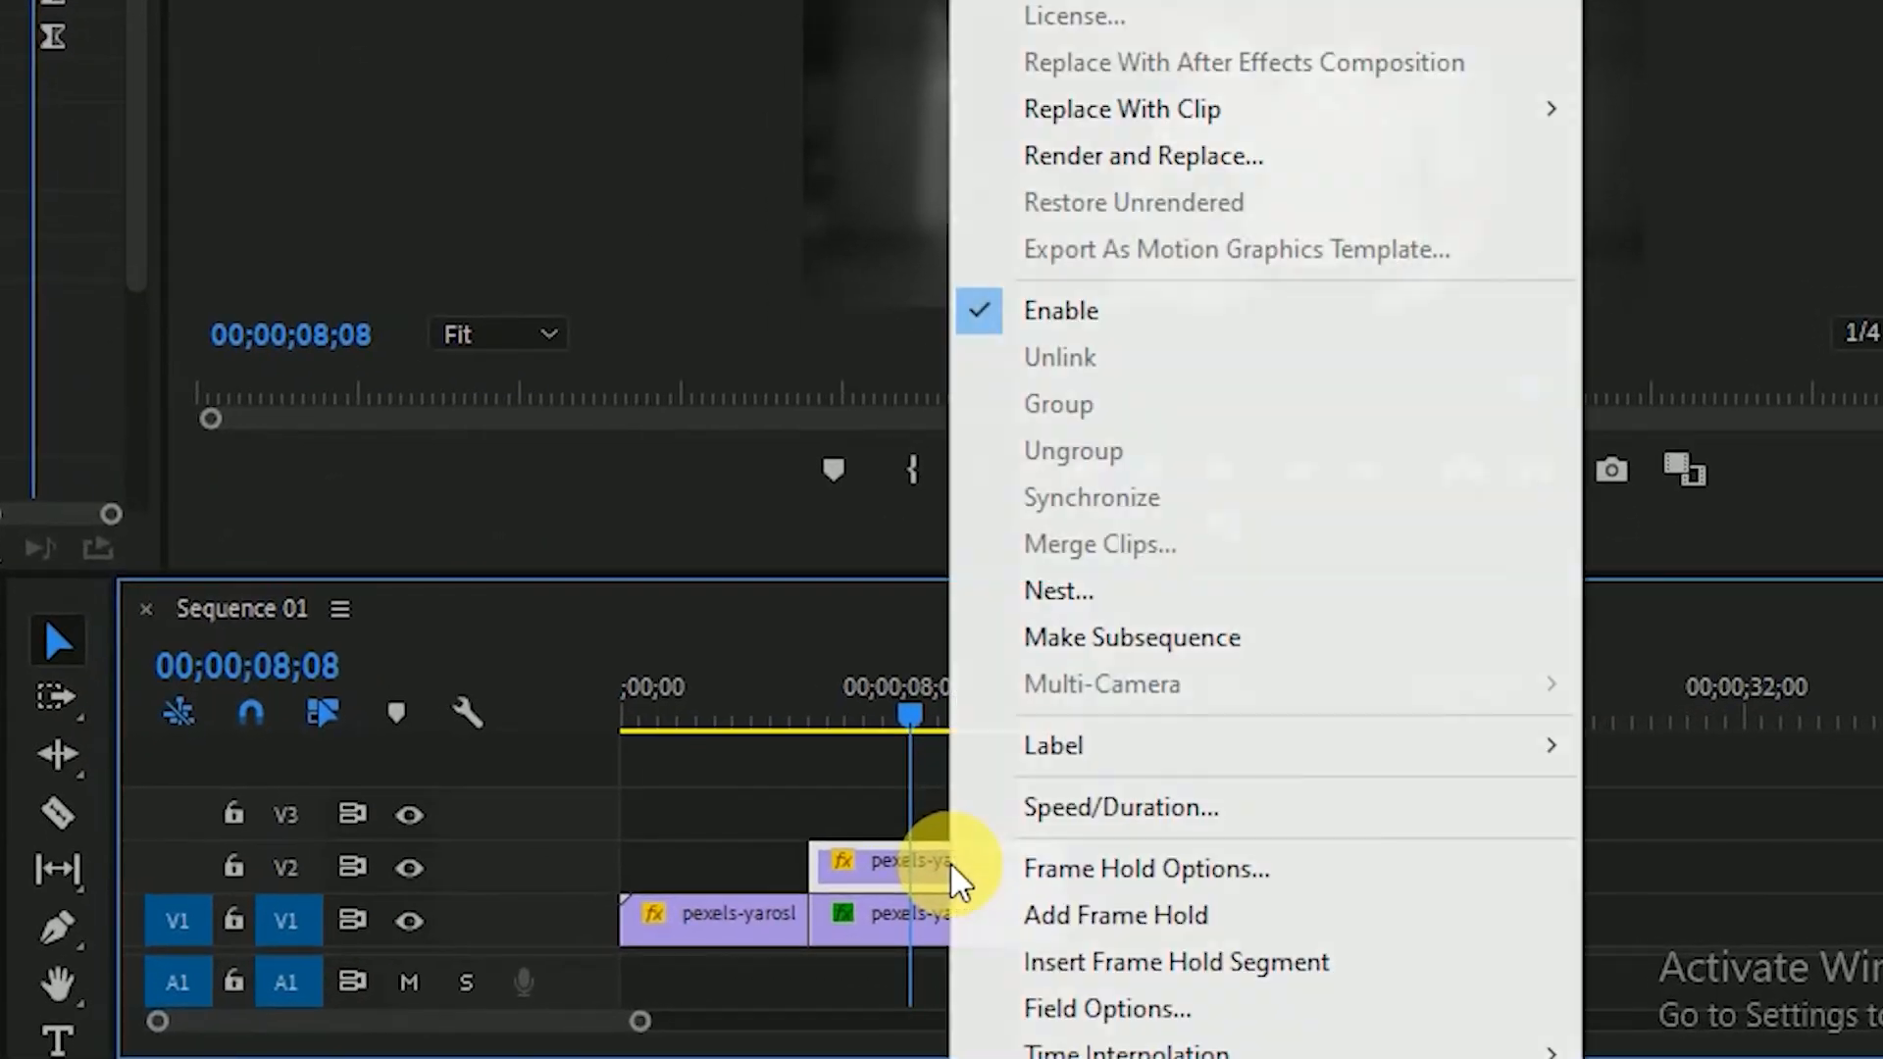
left_click(1083, 594)
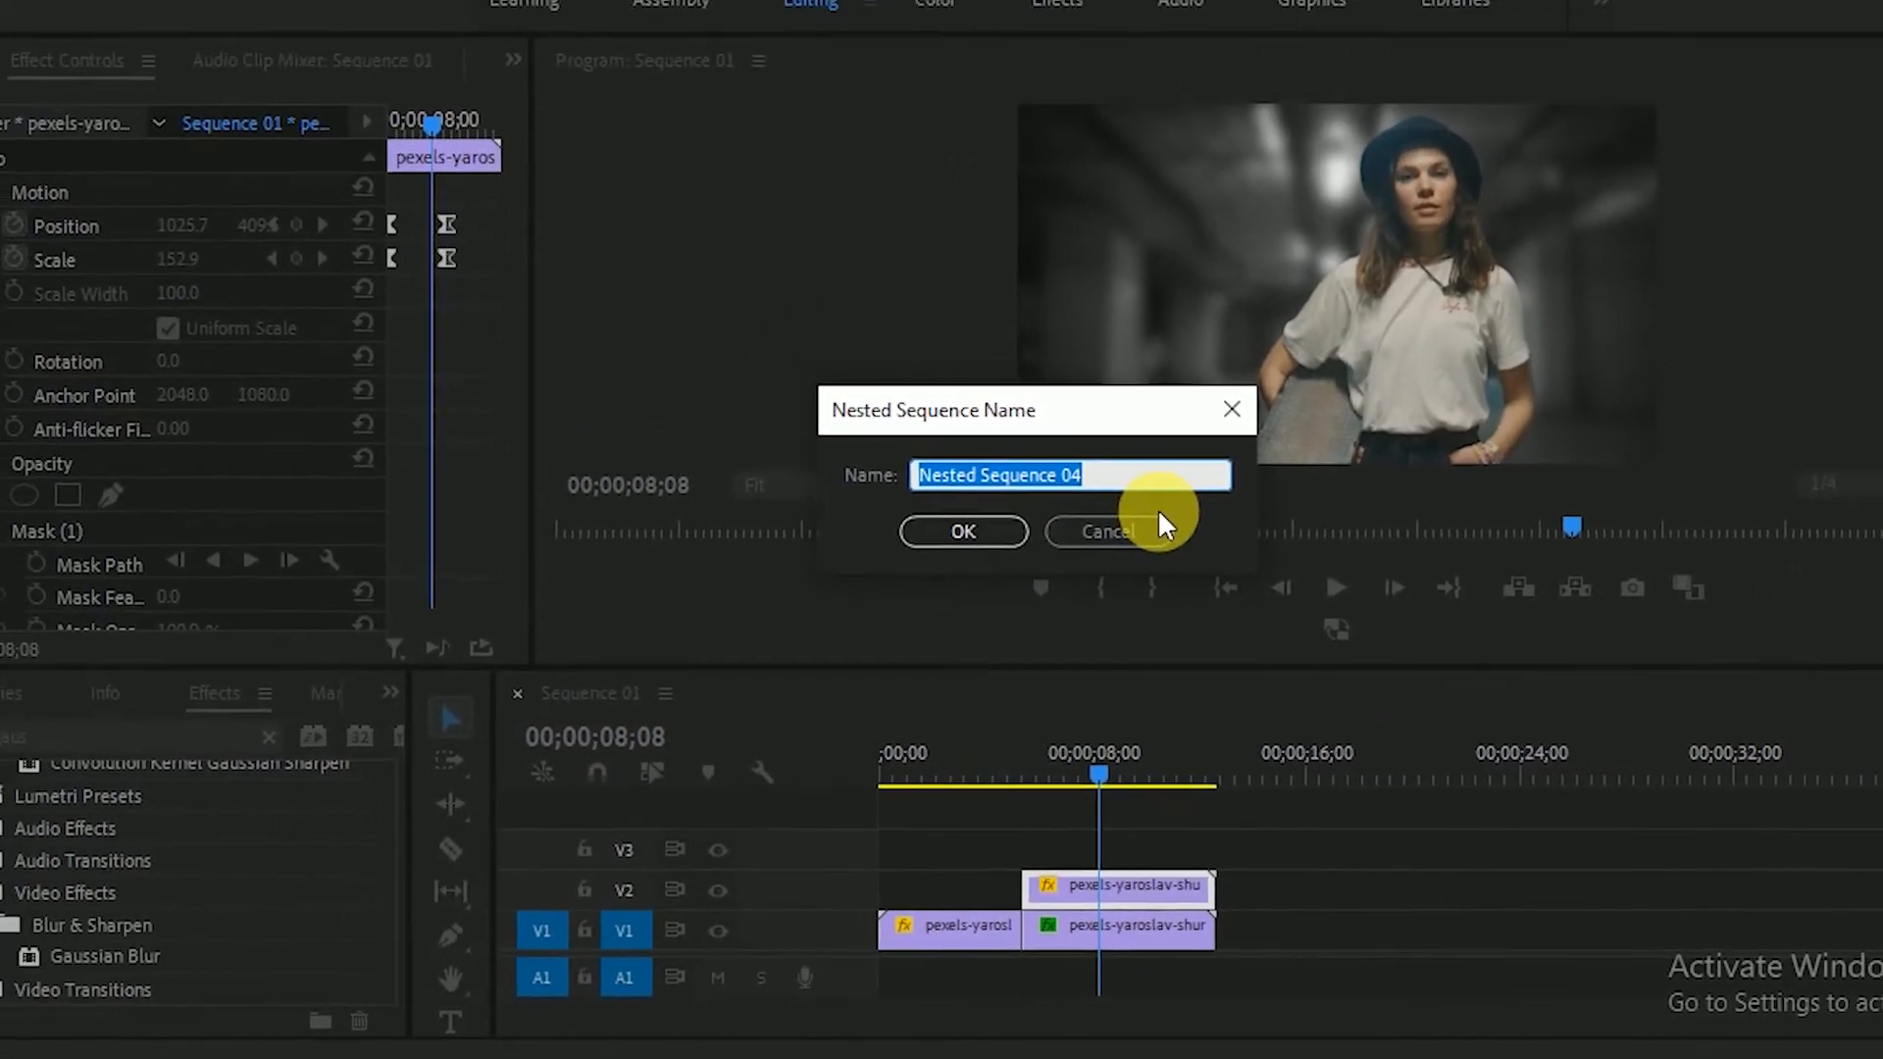
type("subject")
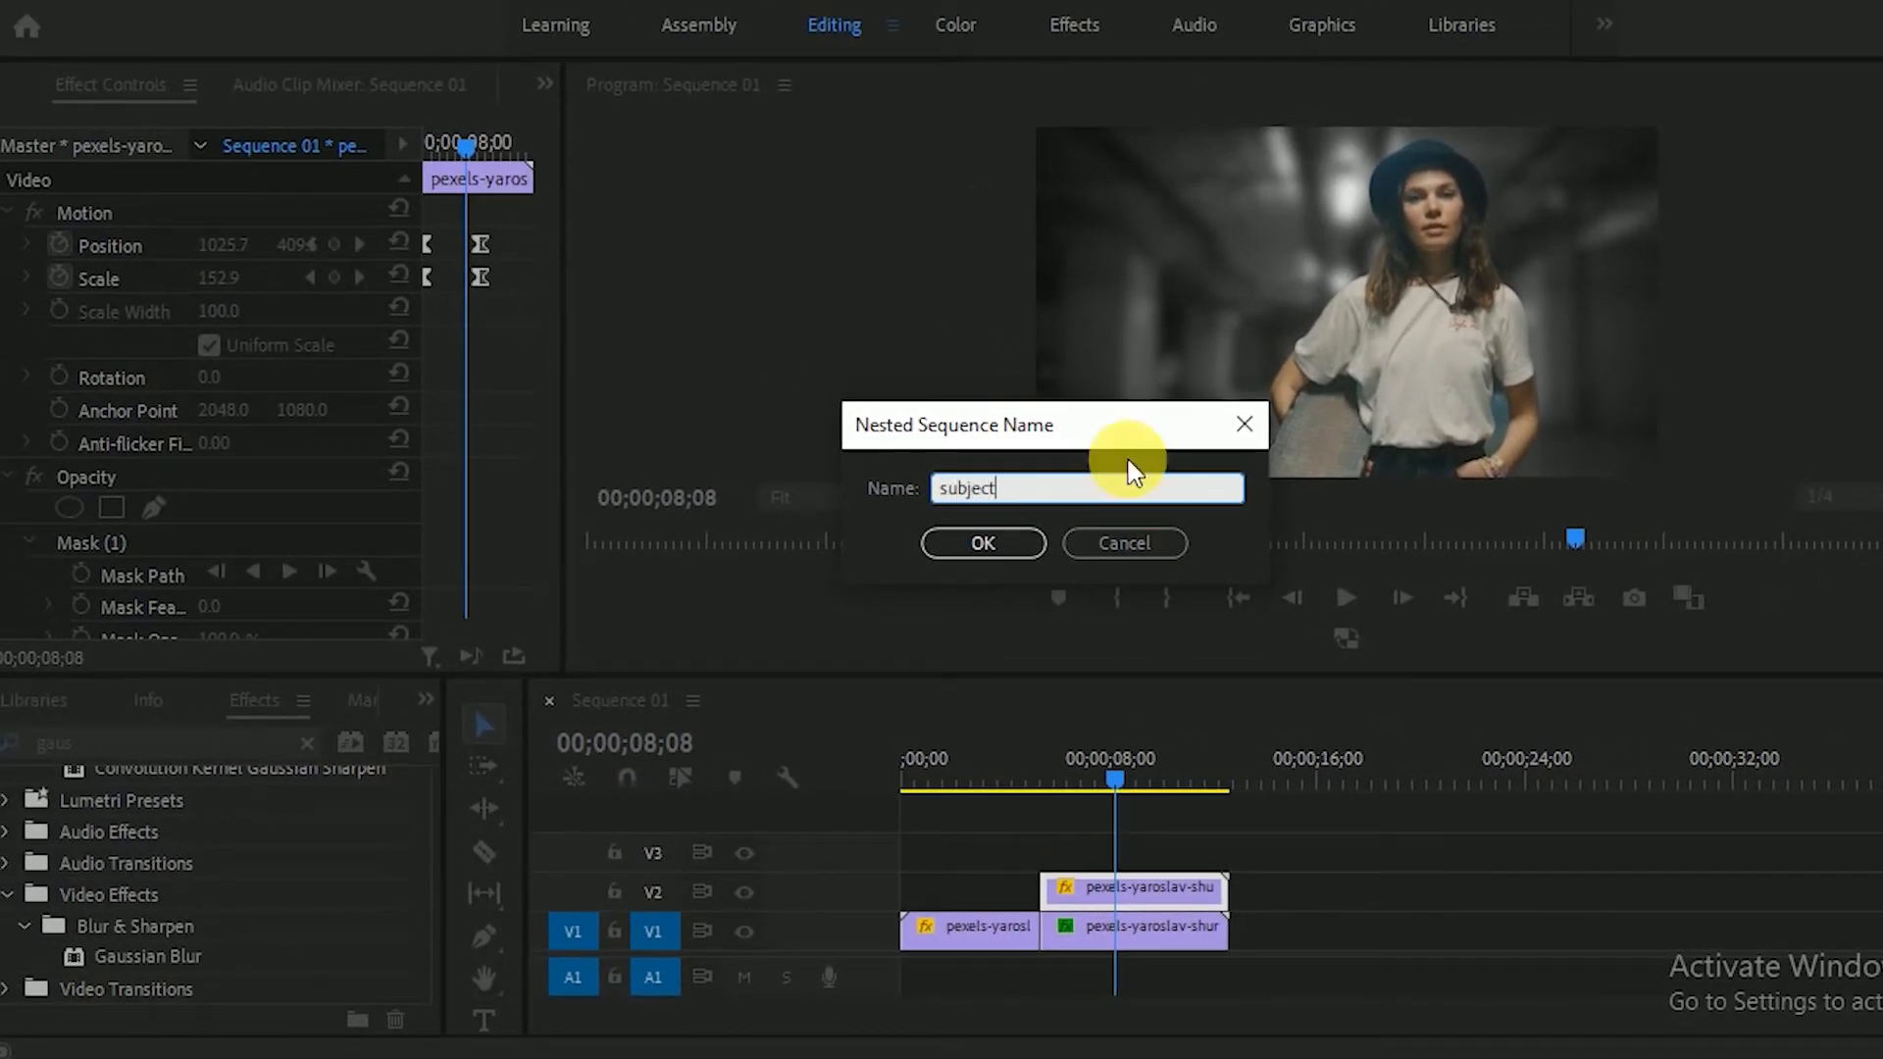
left_click(984, 542)
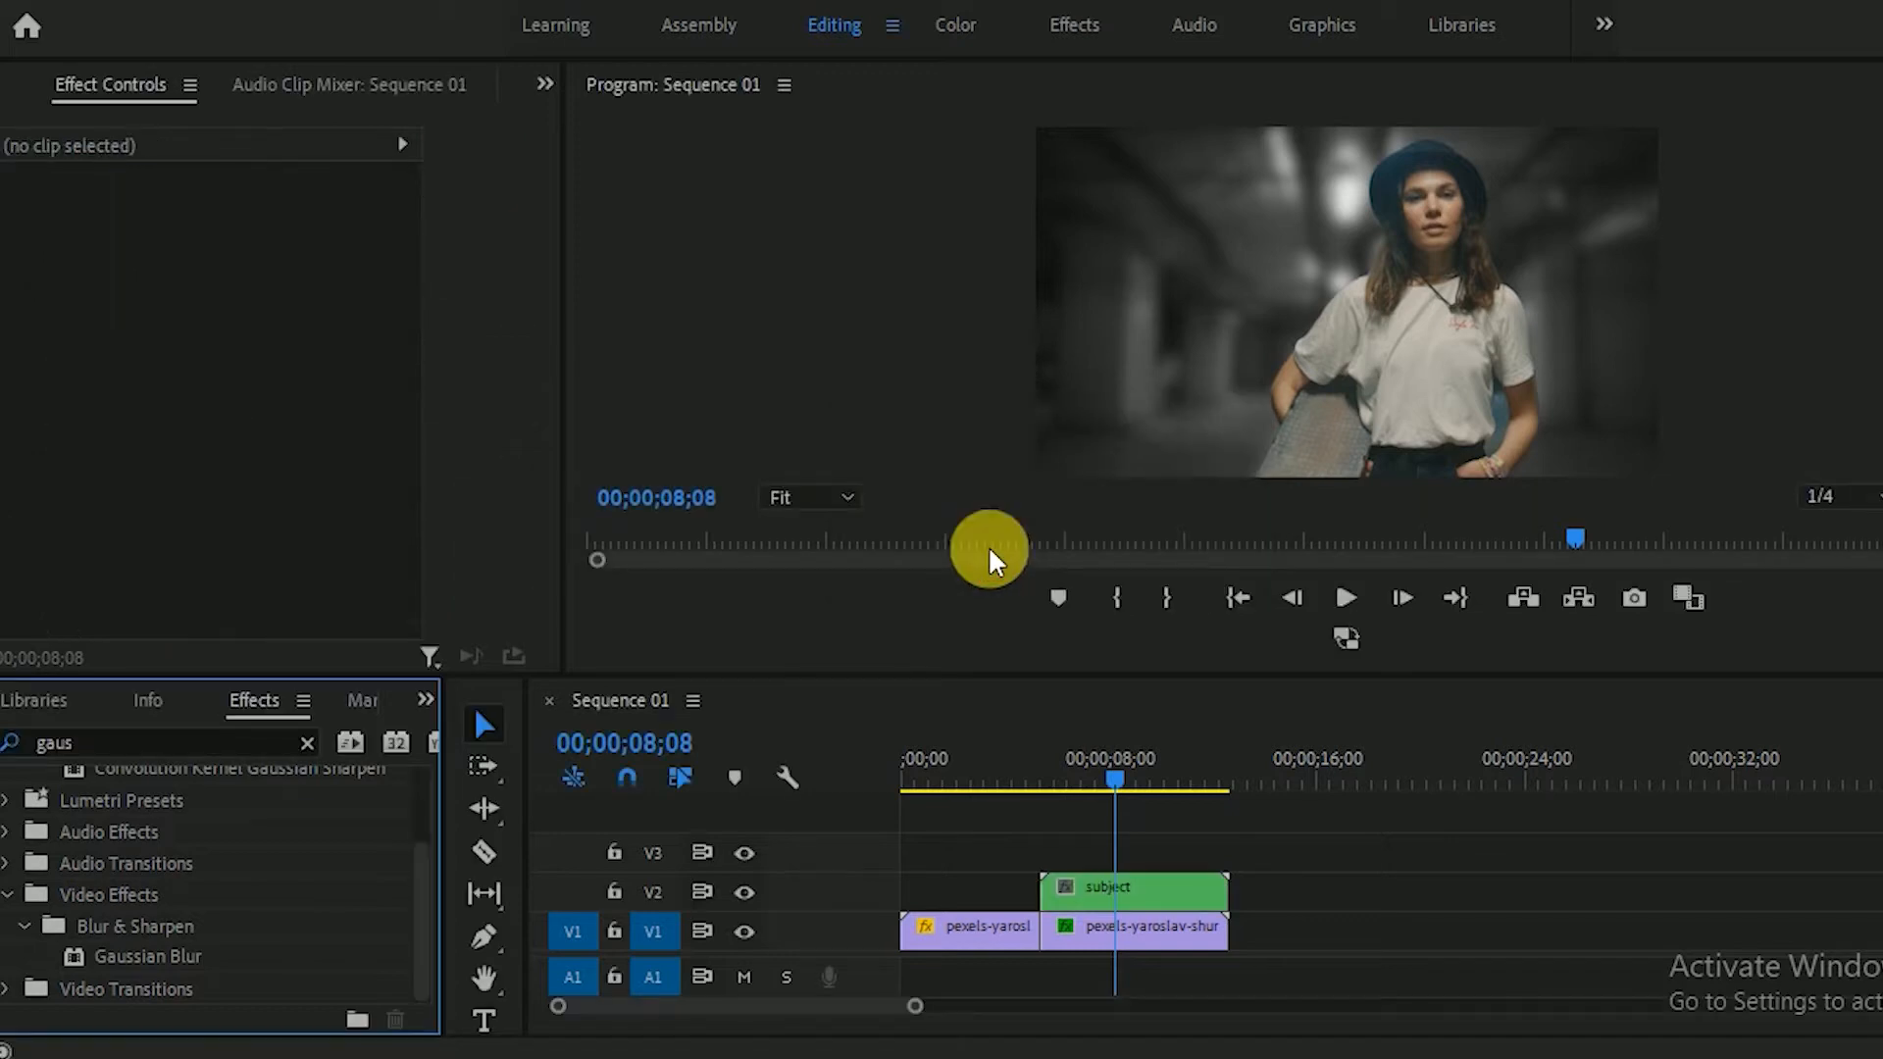
Step: Find the Paint Bucket effect and apply it to the nested "subject" clip on V2
left_click(1143, 894)
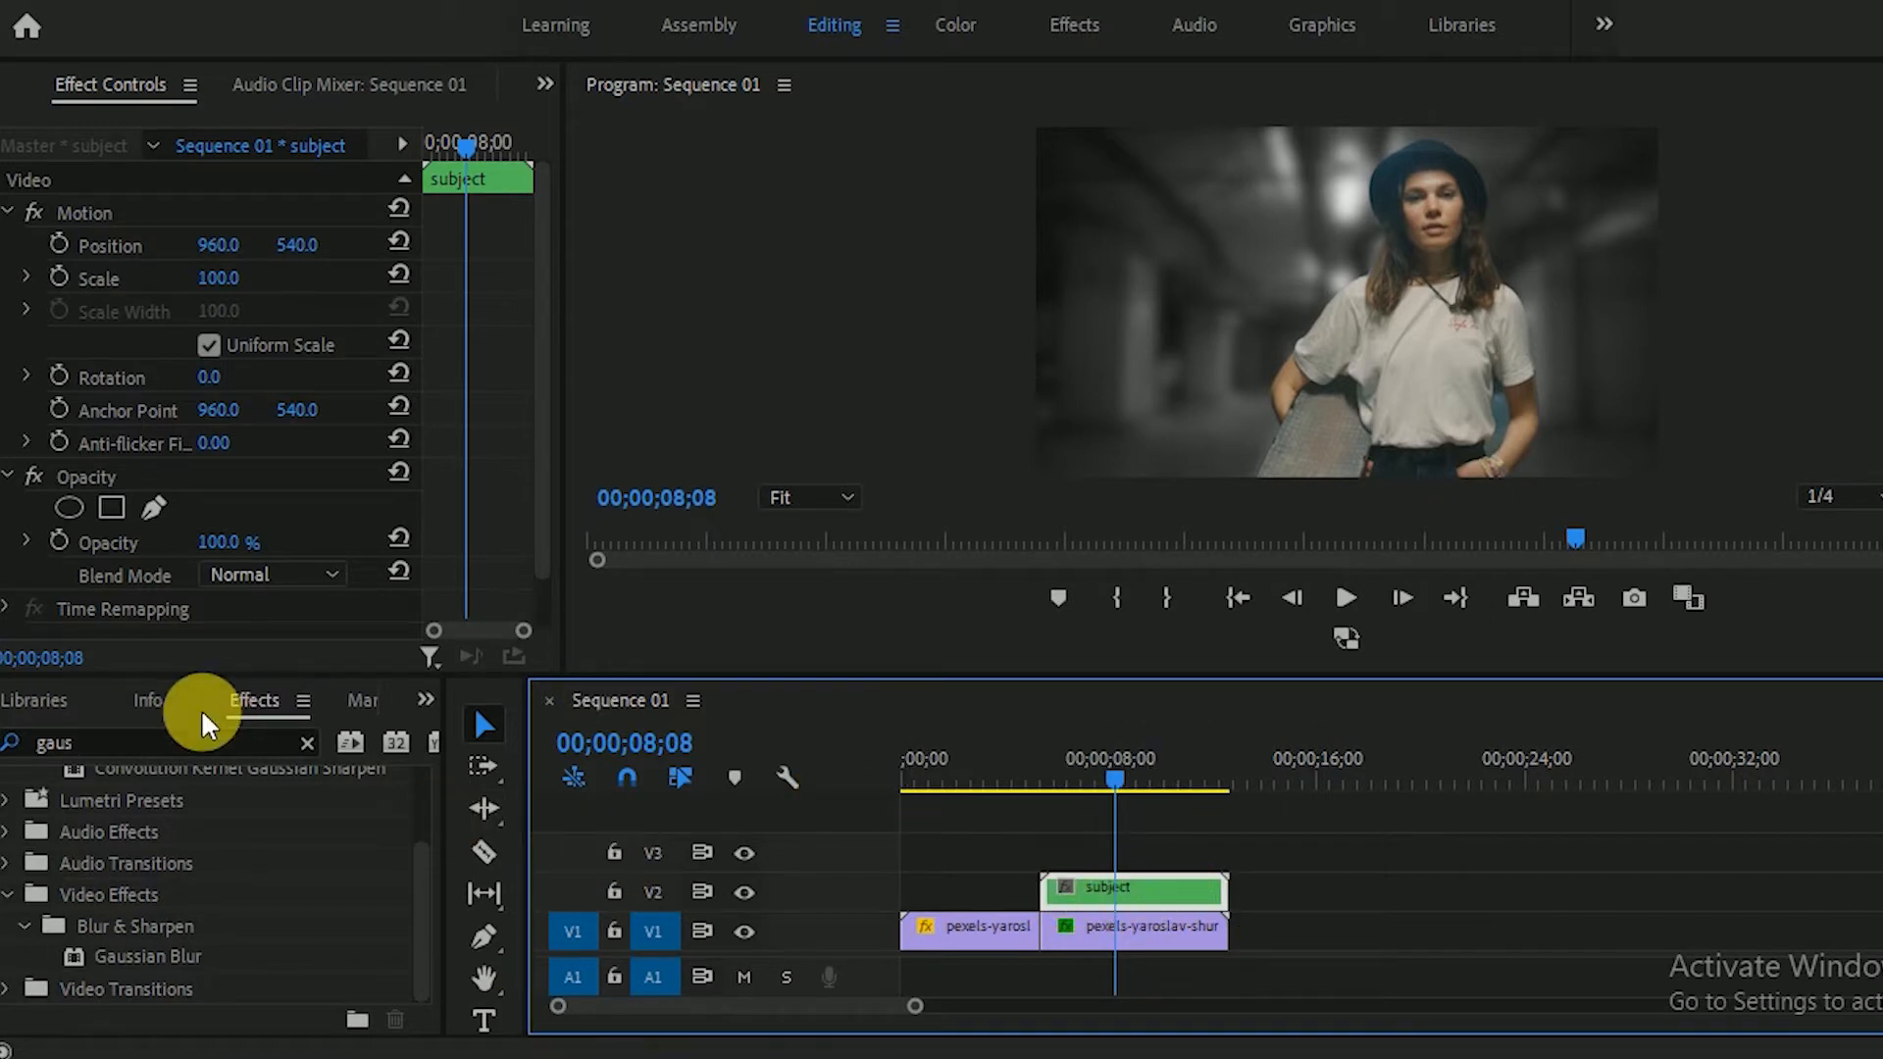
left_click(307, 743)
left_click(237, 751)
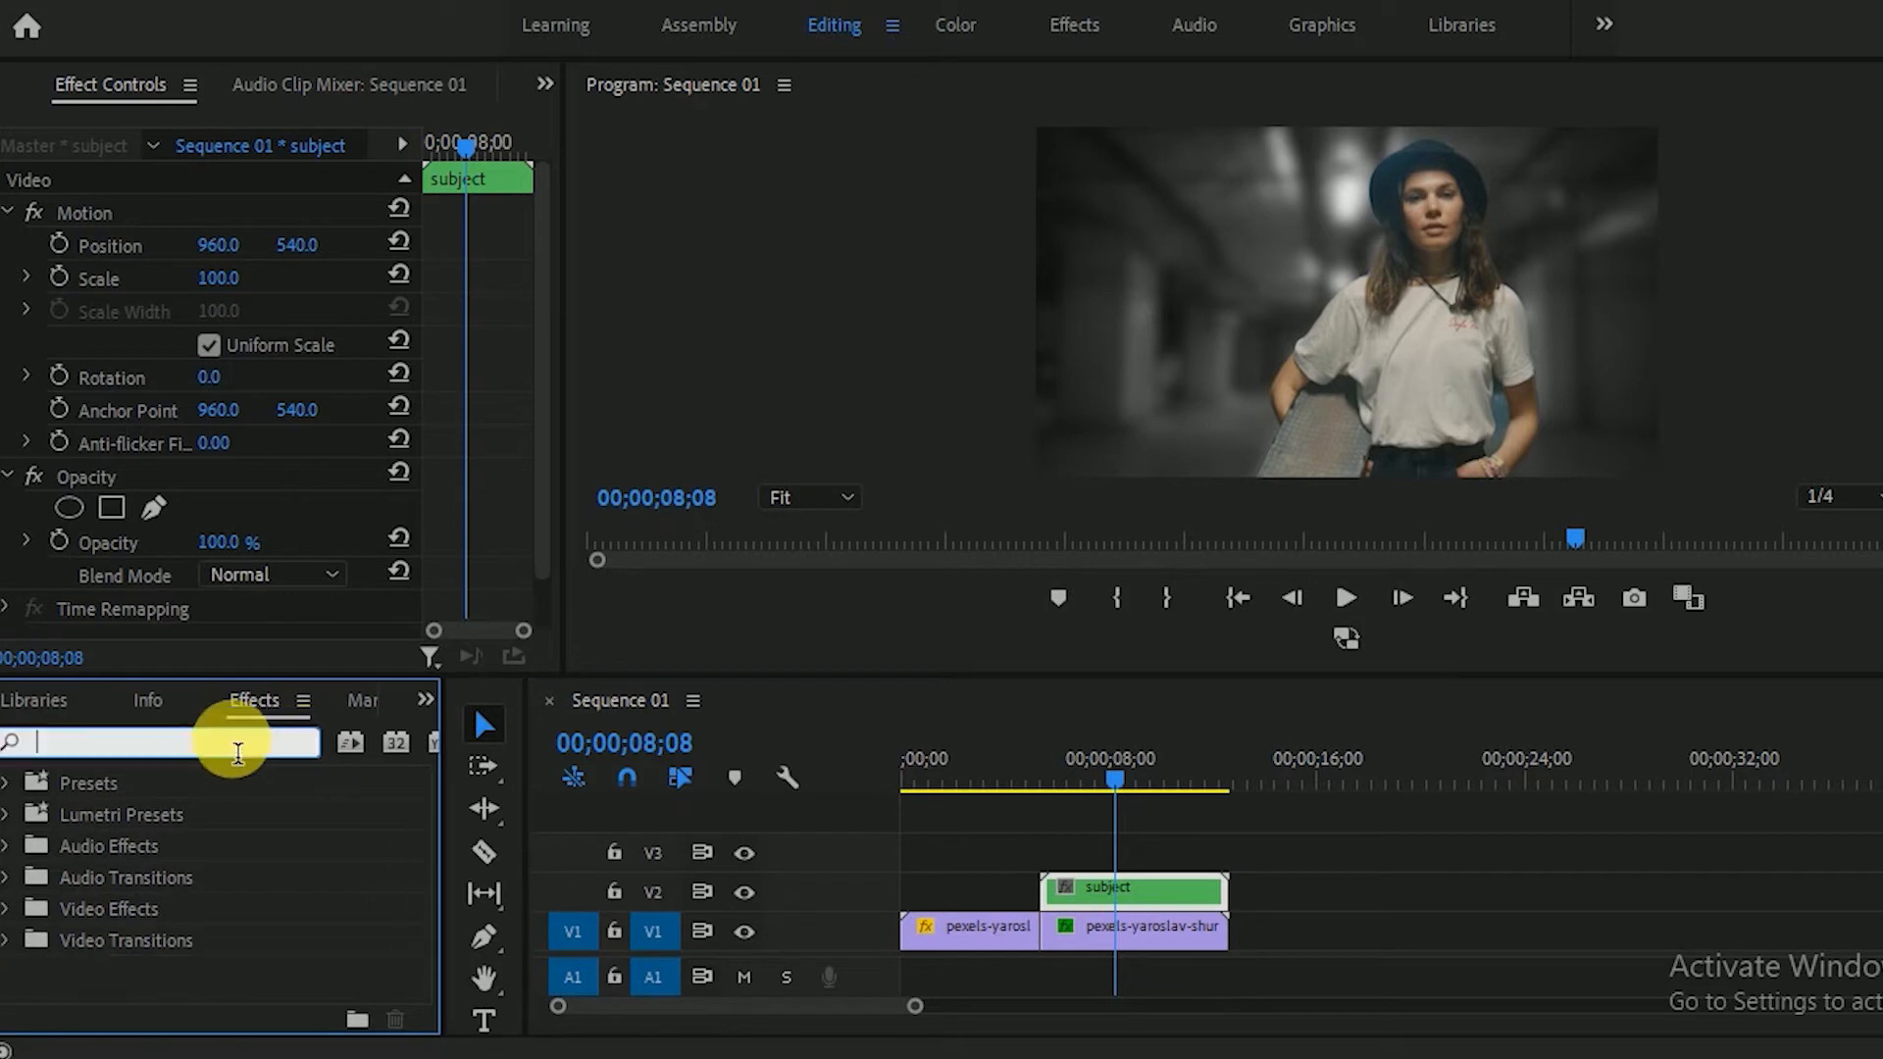
type("bucket")
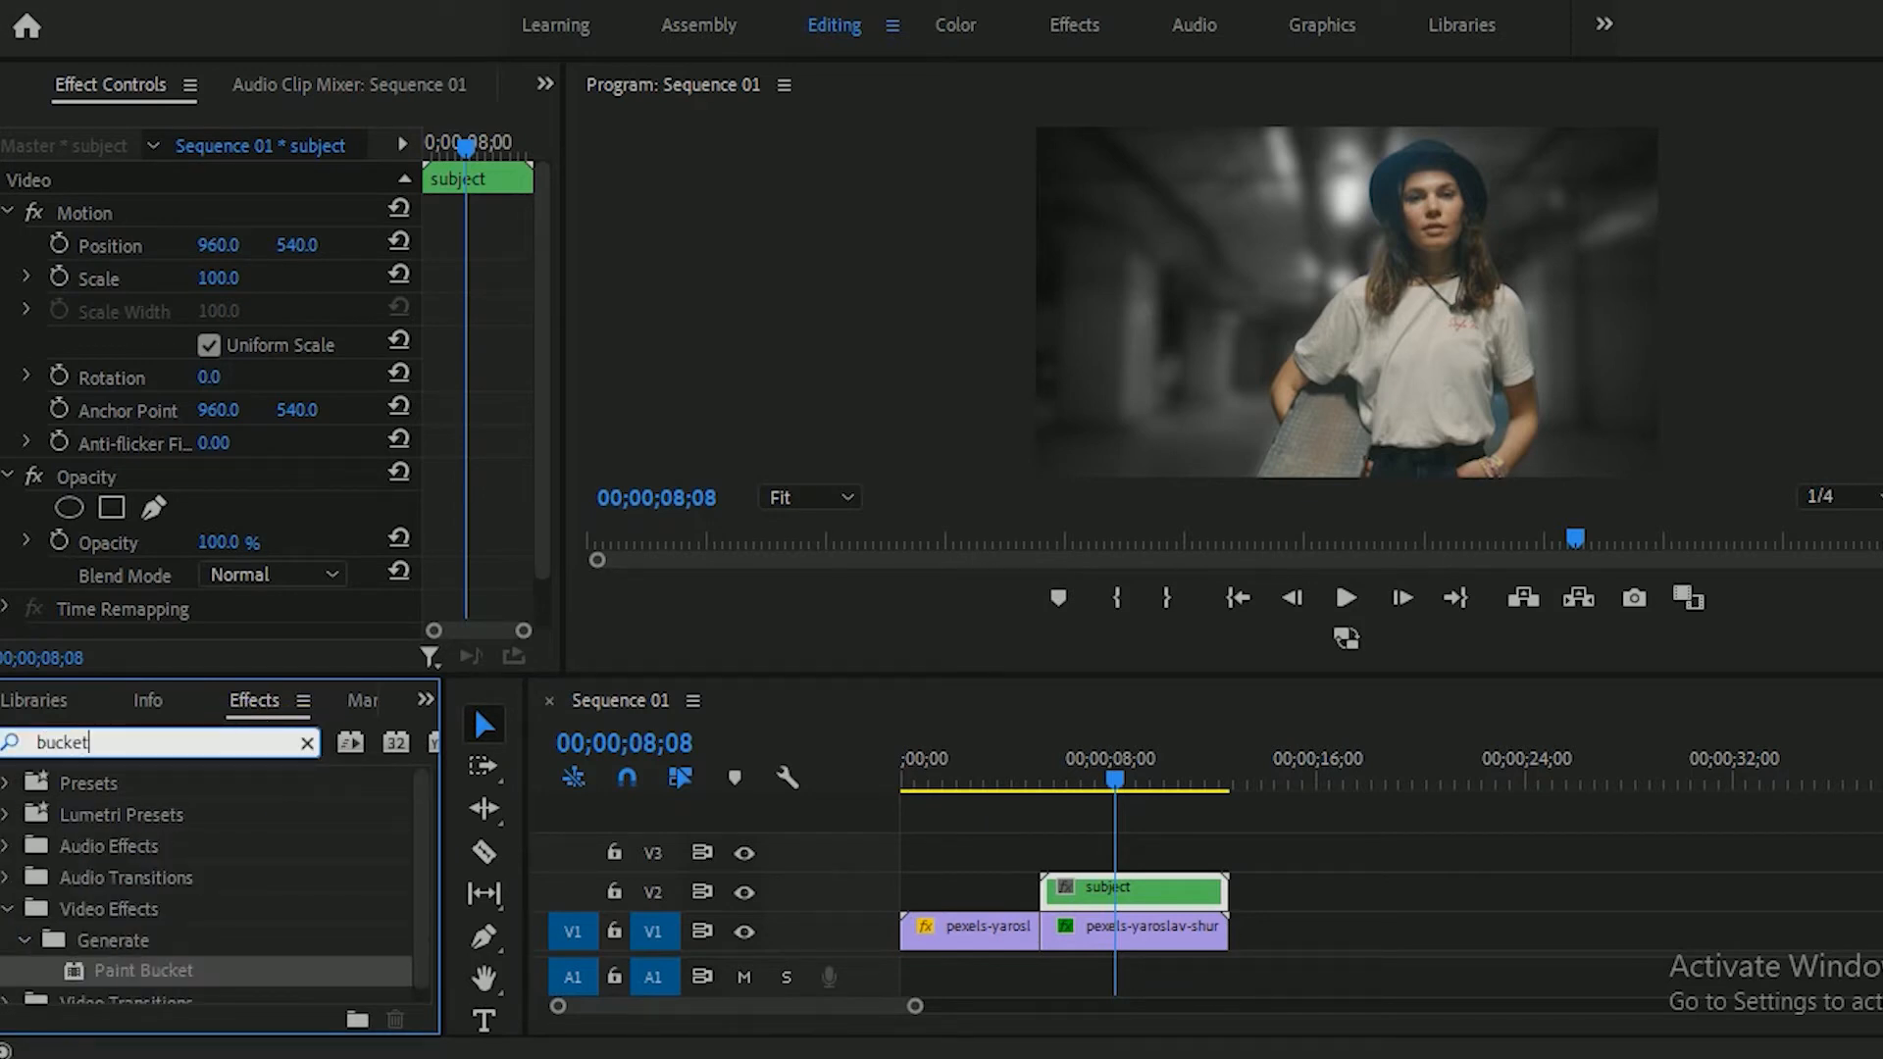
left_click(237, 972)
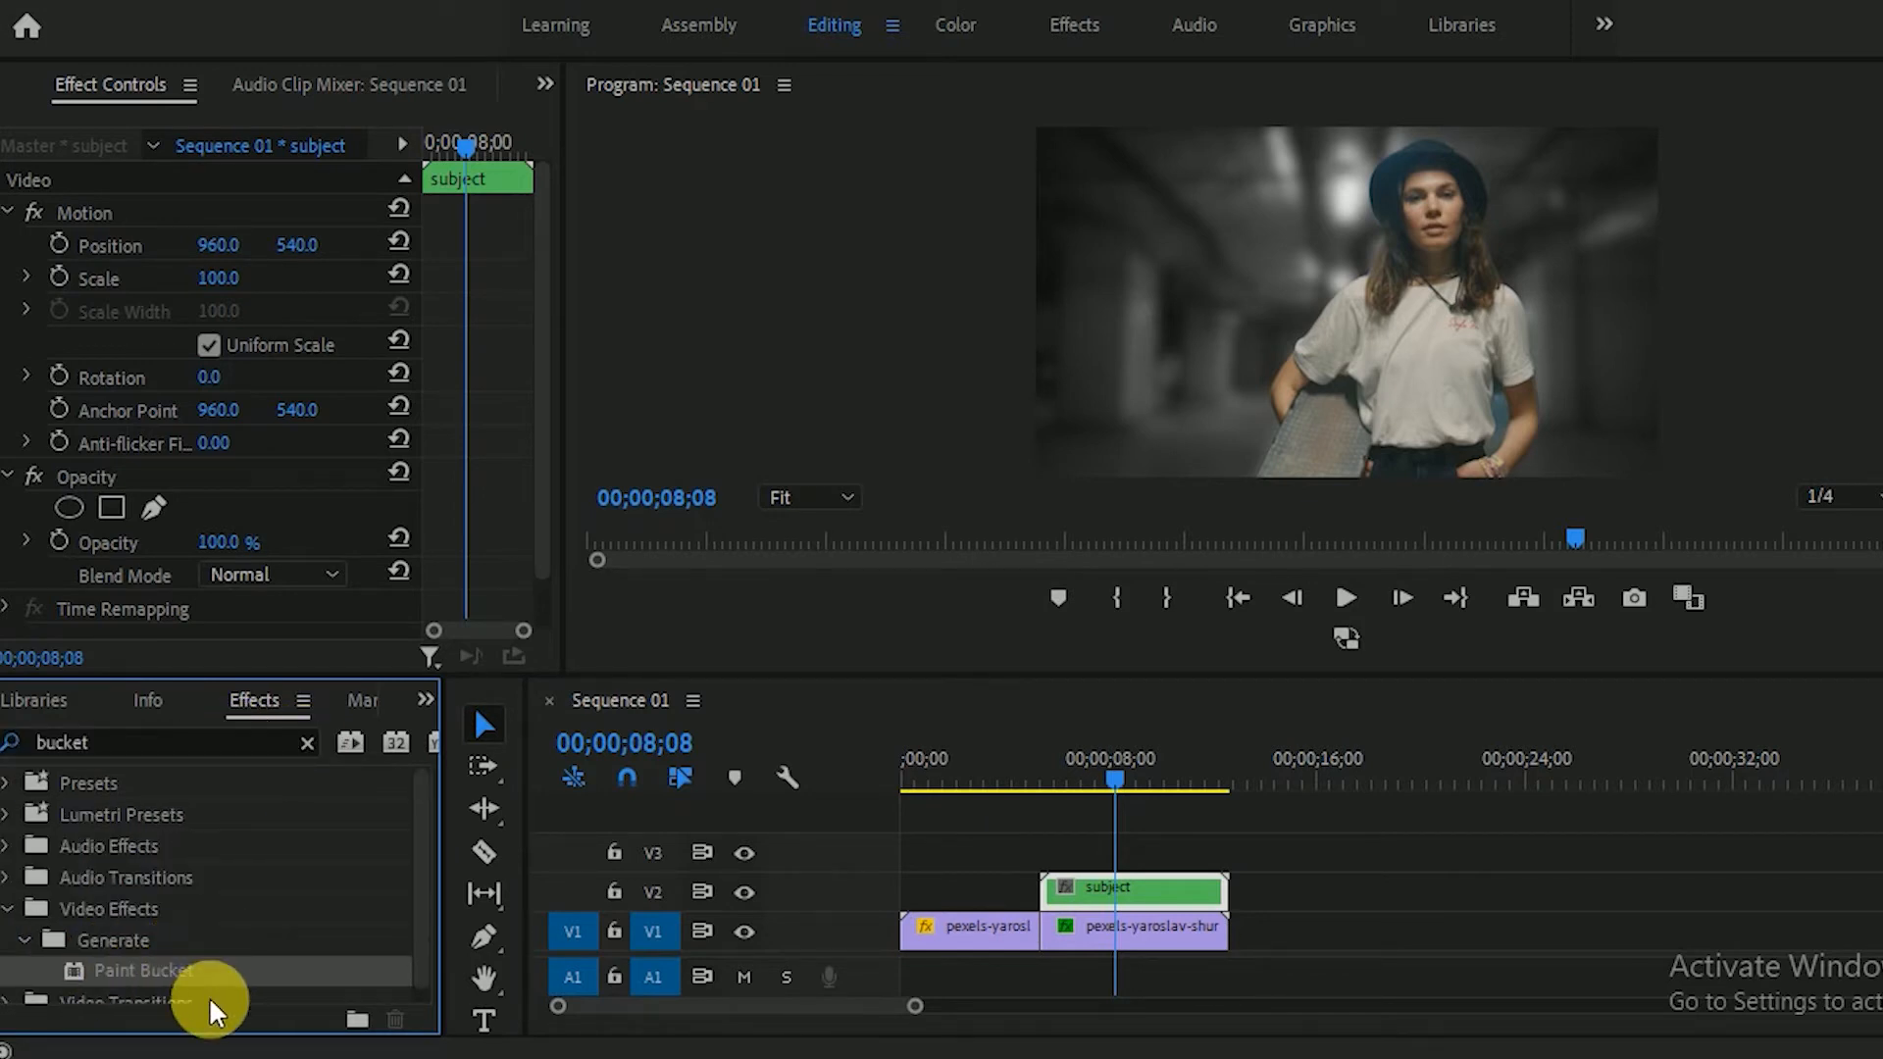
mouse_move(137, 971)
left_mouse_down()
mouse_move(723, 879)
mouse_move(1085, 862)
mouse_move(1169, 899)
mouse_move(1150, 903)
left_mouse_up()
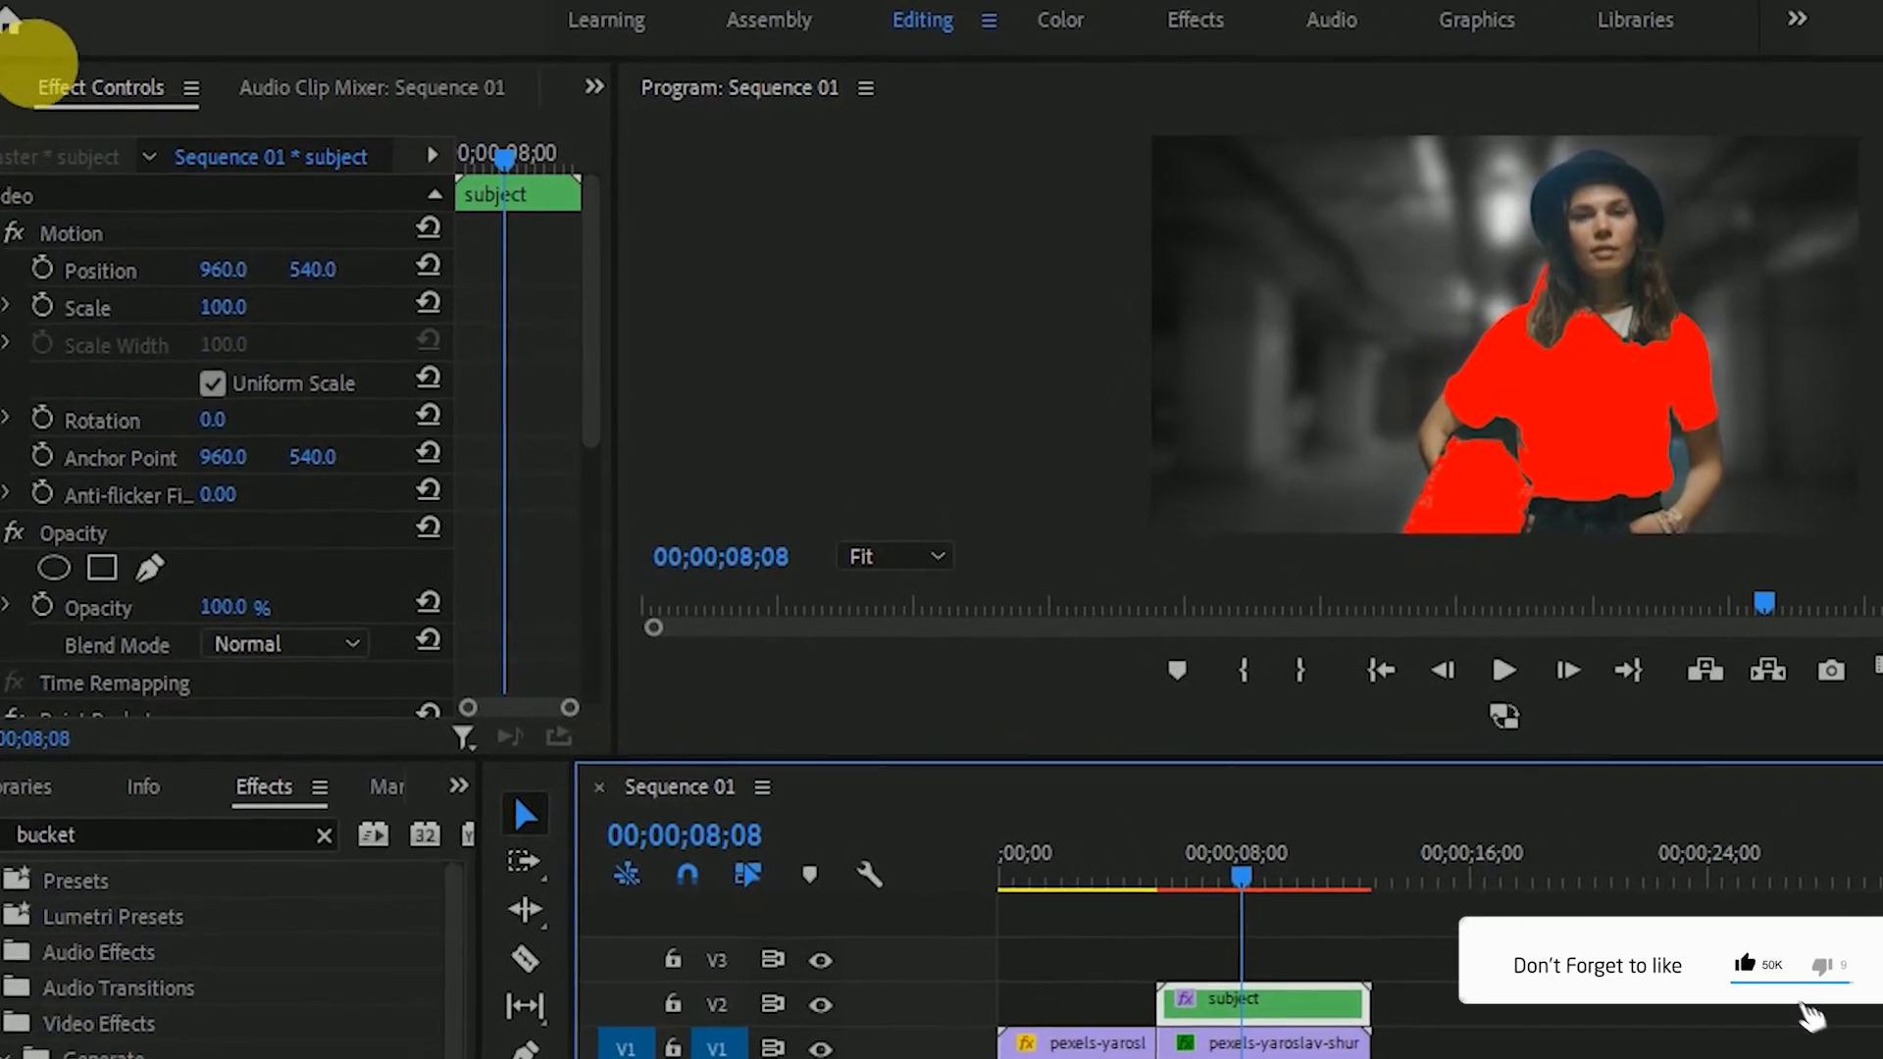
Step: Set the Fill Selector of the Paint Bucket effect on the "subject" clip to Transparency
left_click_drag(594, 256, 630, 516)
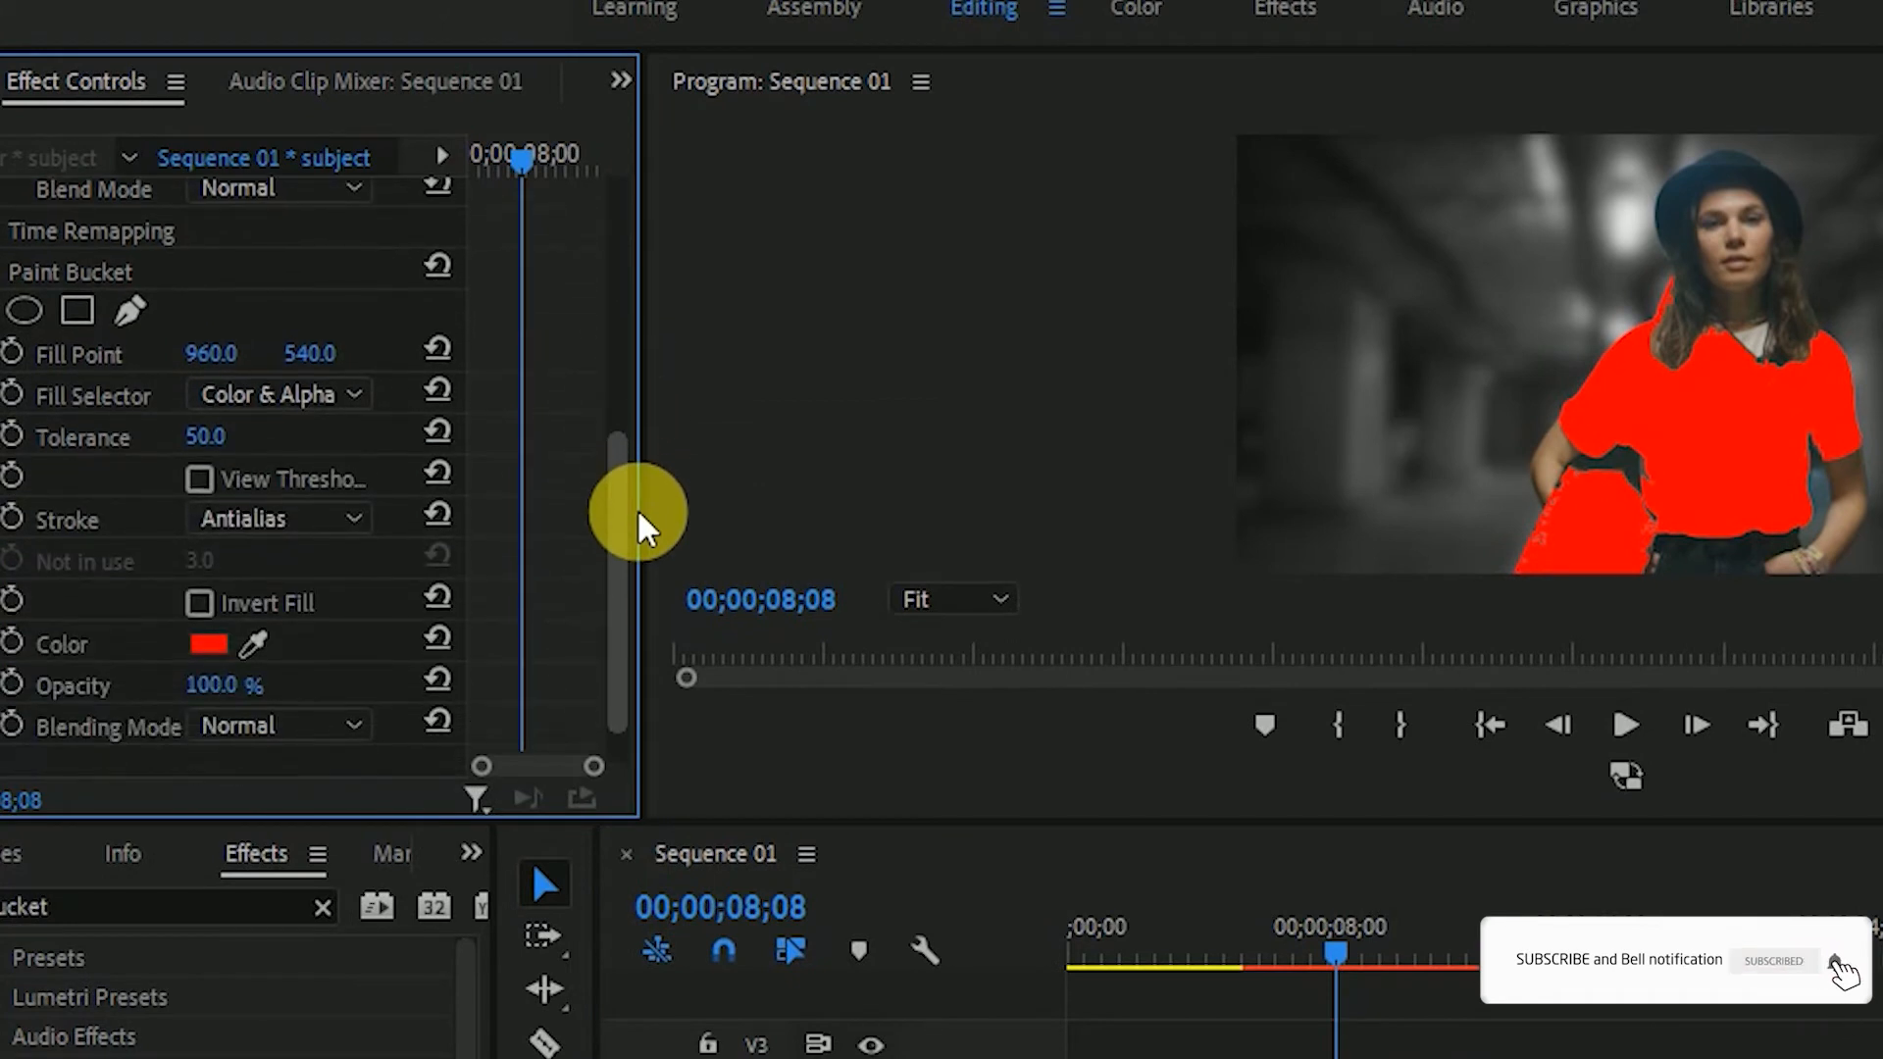
left_click(108, 275)
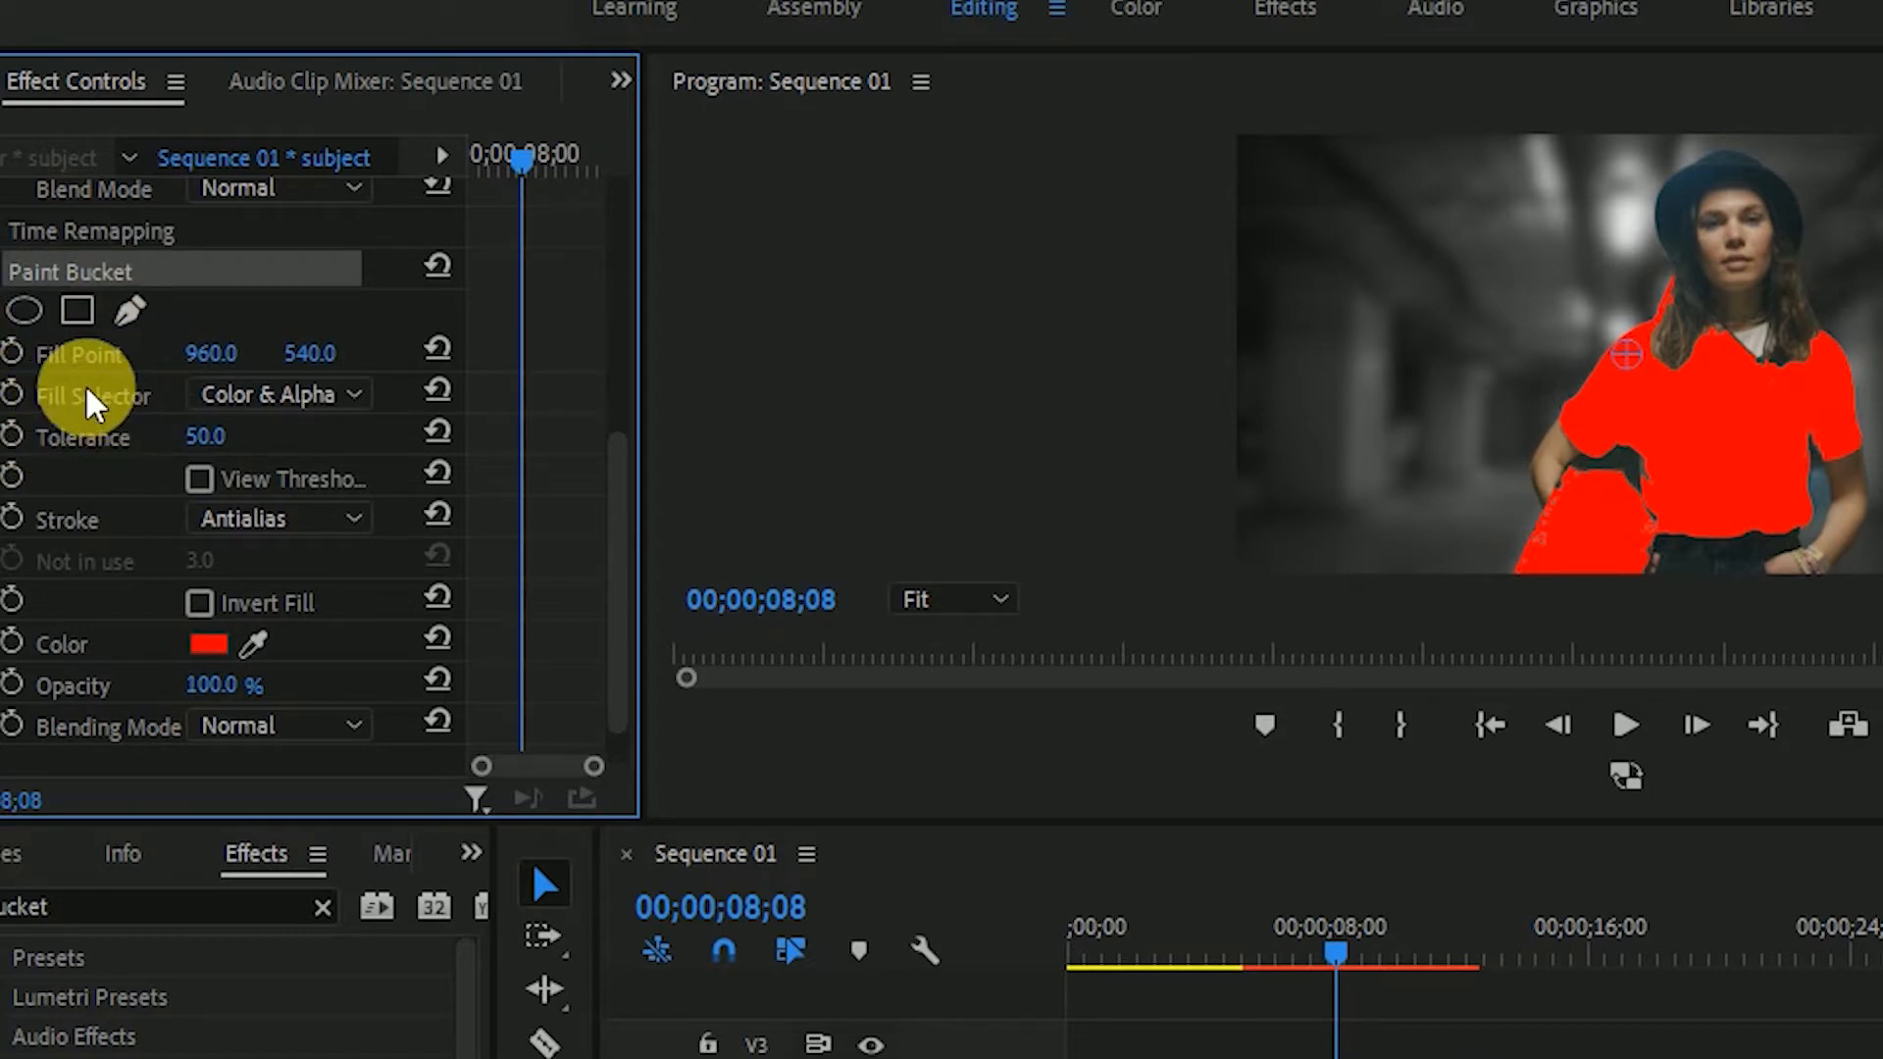
left_click(273, 394)
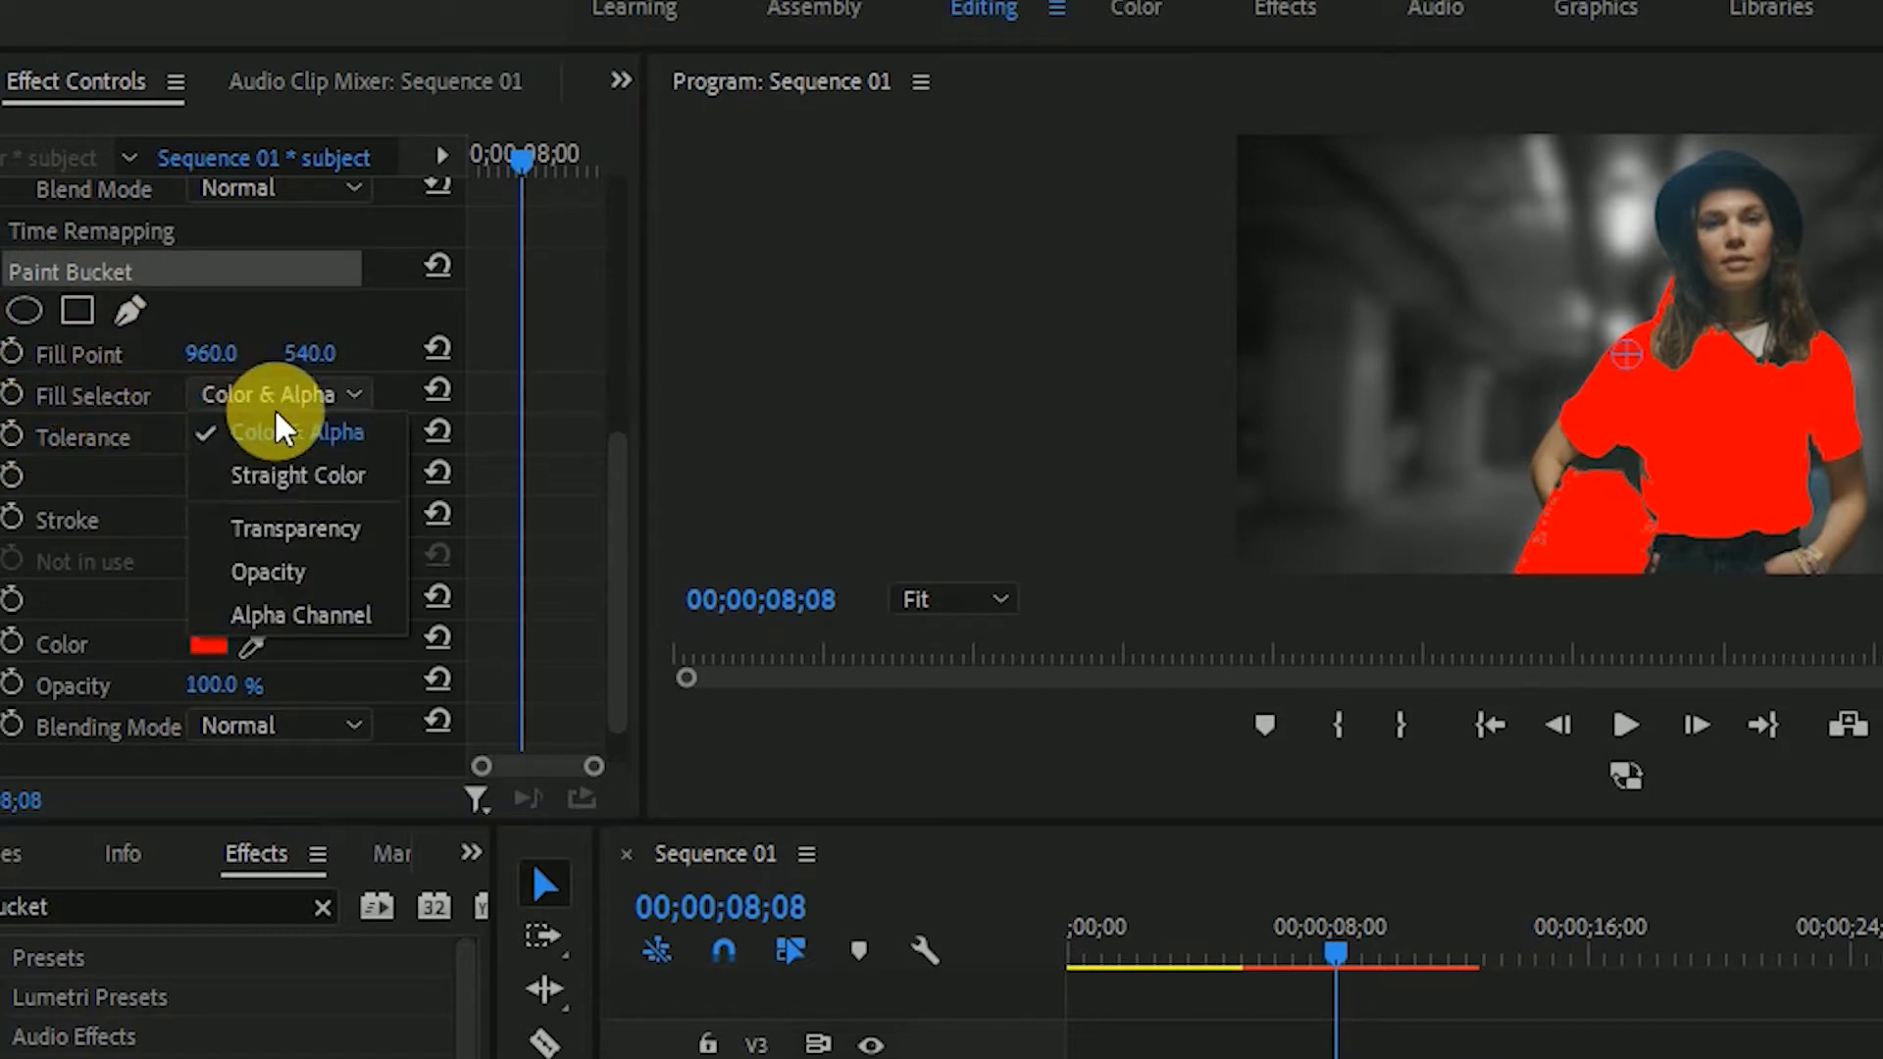
left_click(277, 528)
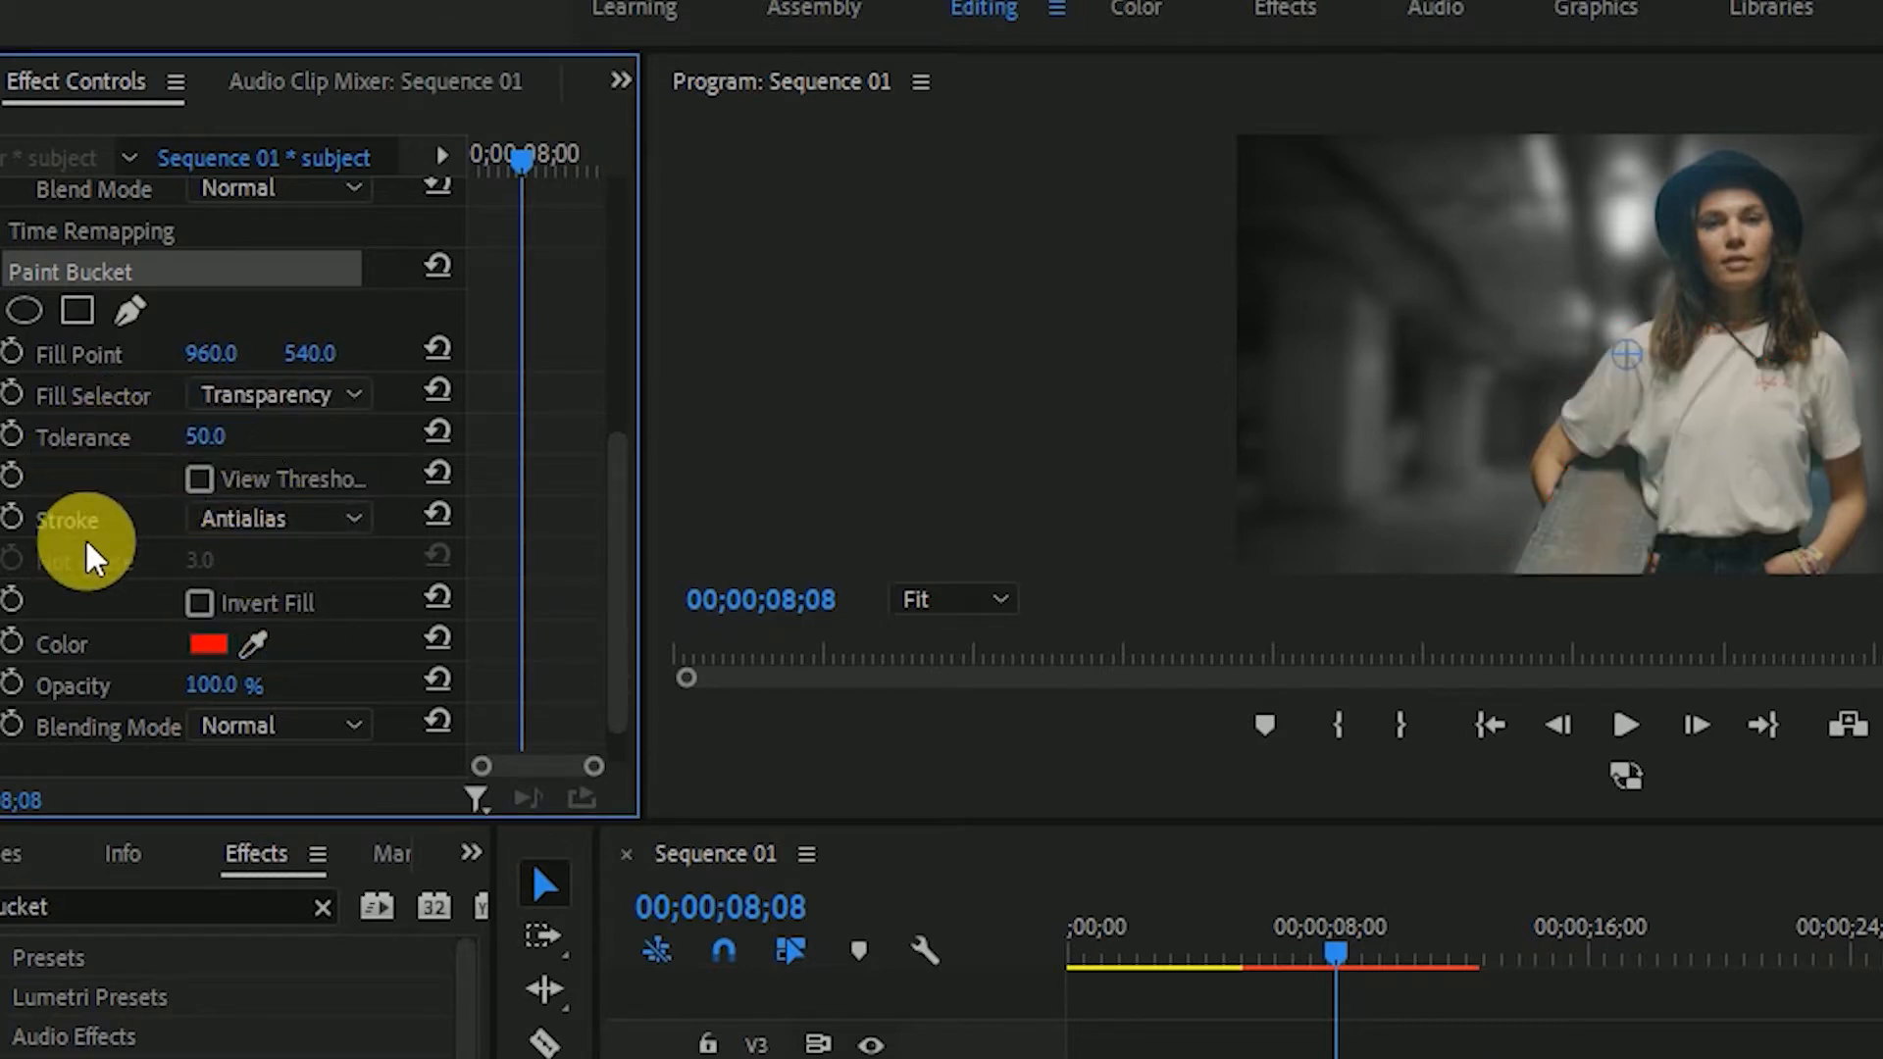
Step: Set the Paint Bucket's Stroke option to Stroke with a Stroke Width of 40, and shift the Fill Point horizontally to 296
left_click(286, 527)
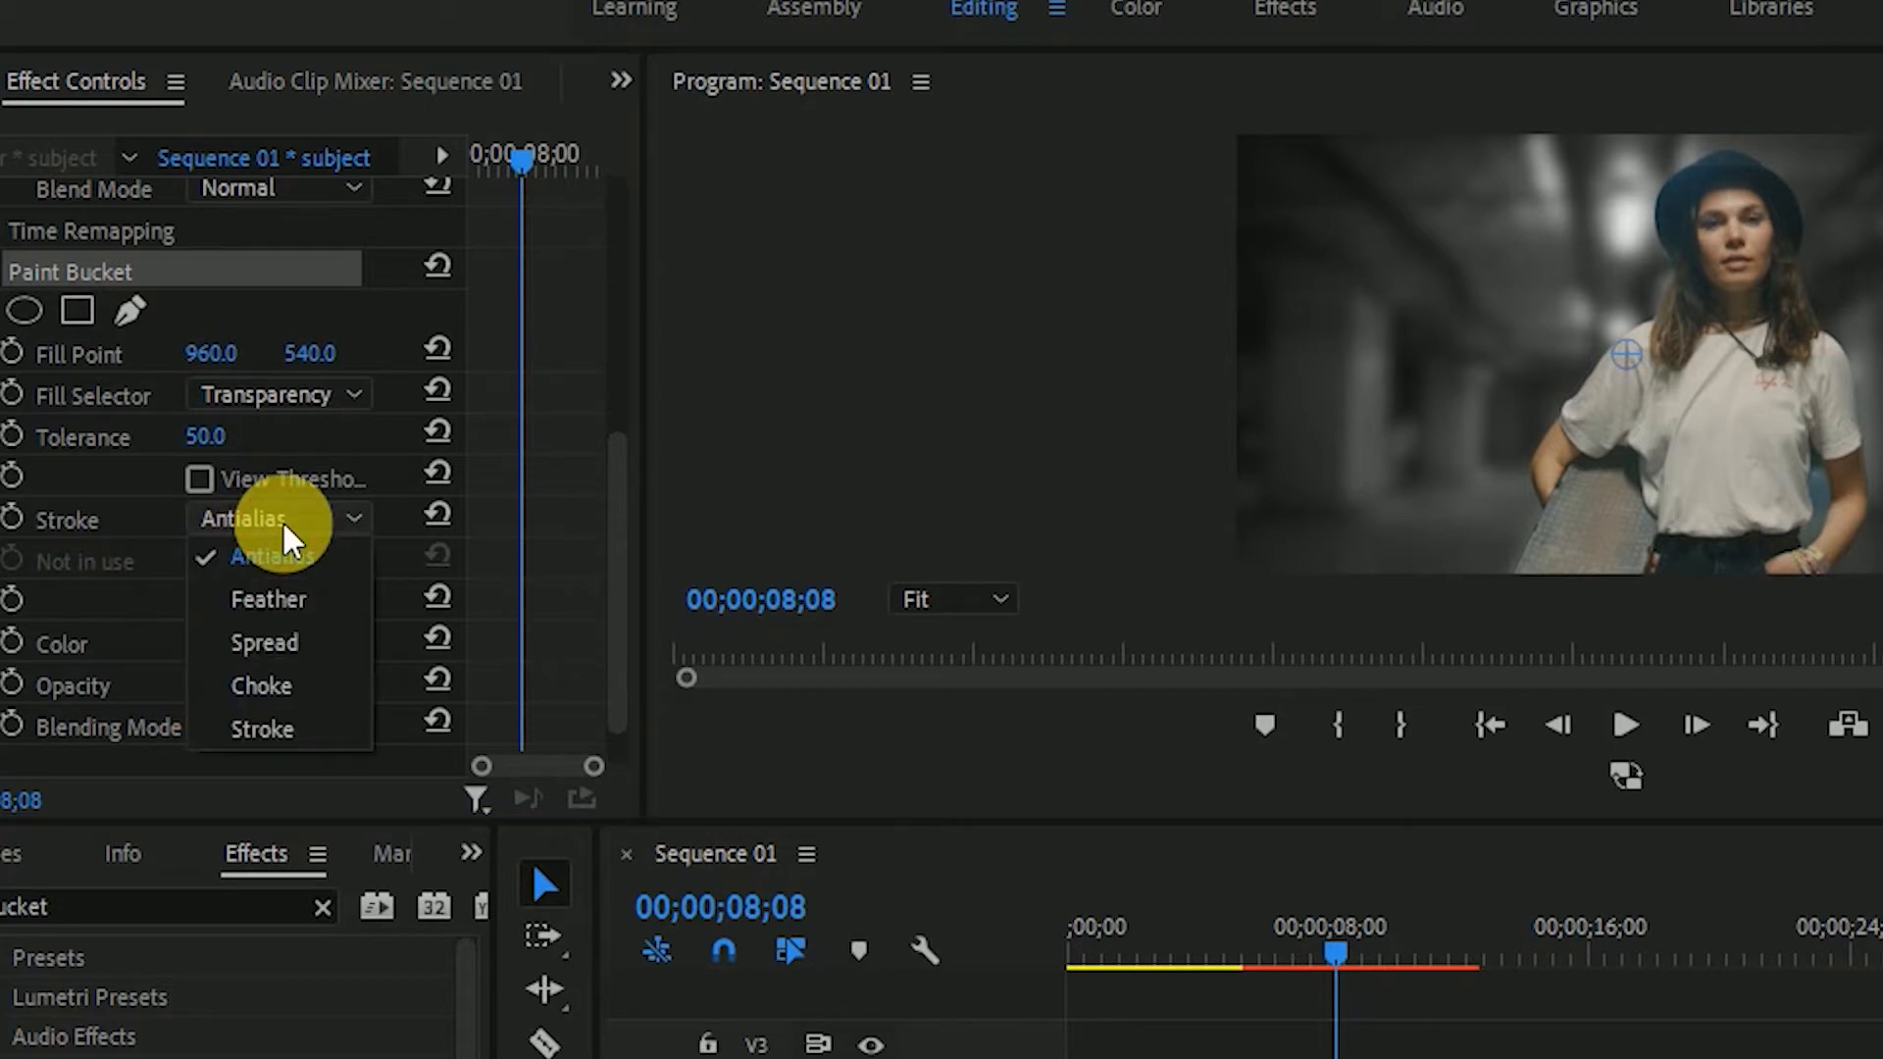
left_click(265, 735)
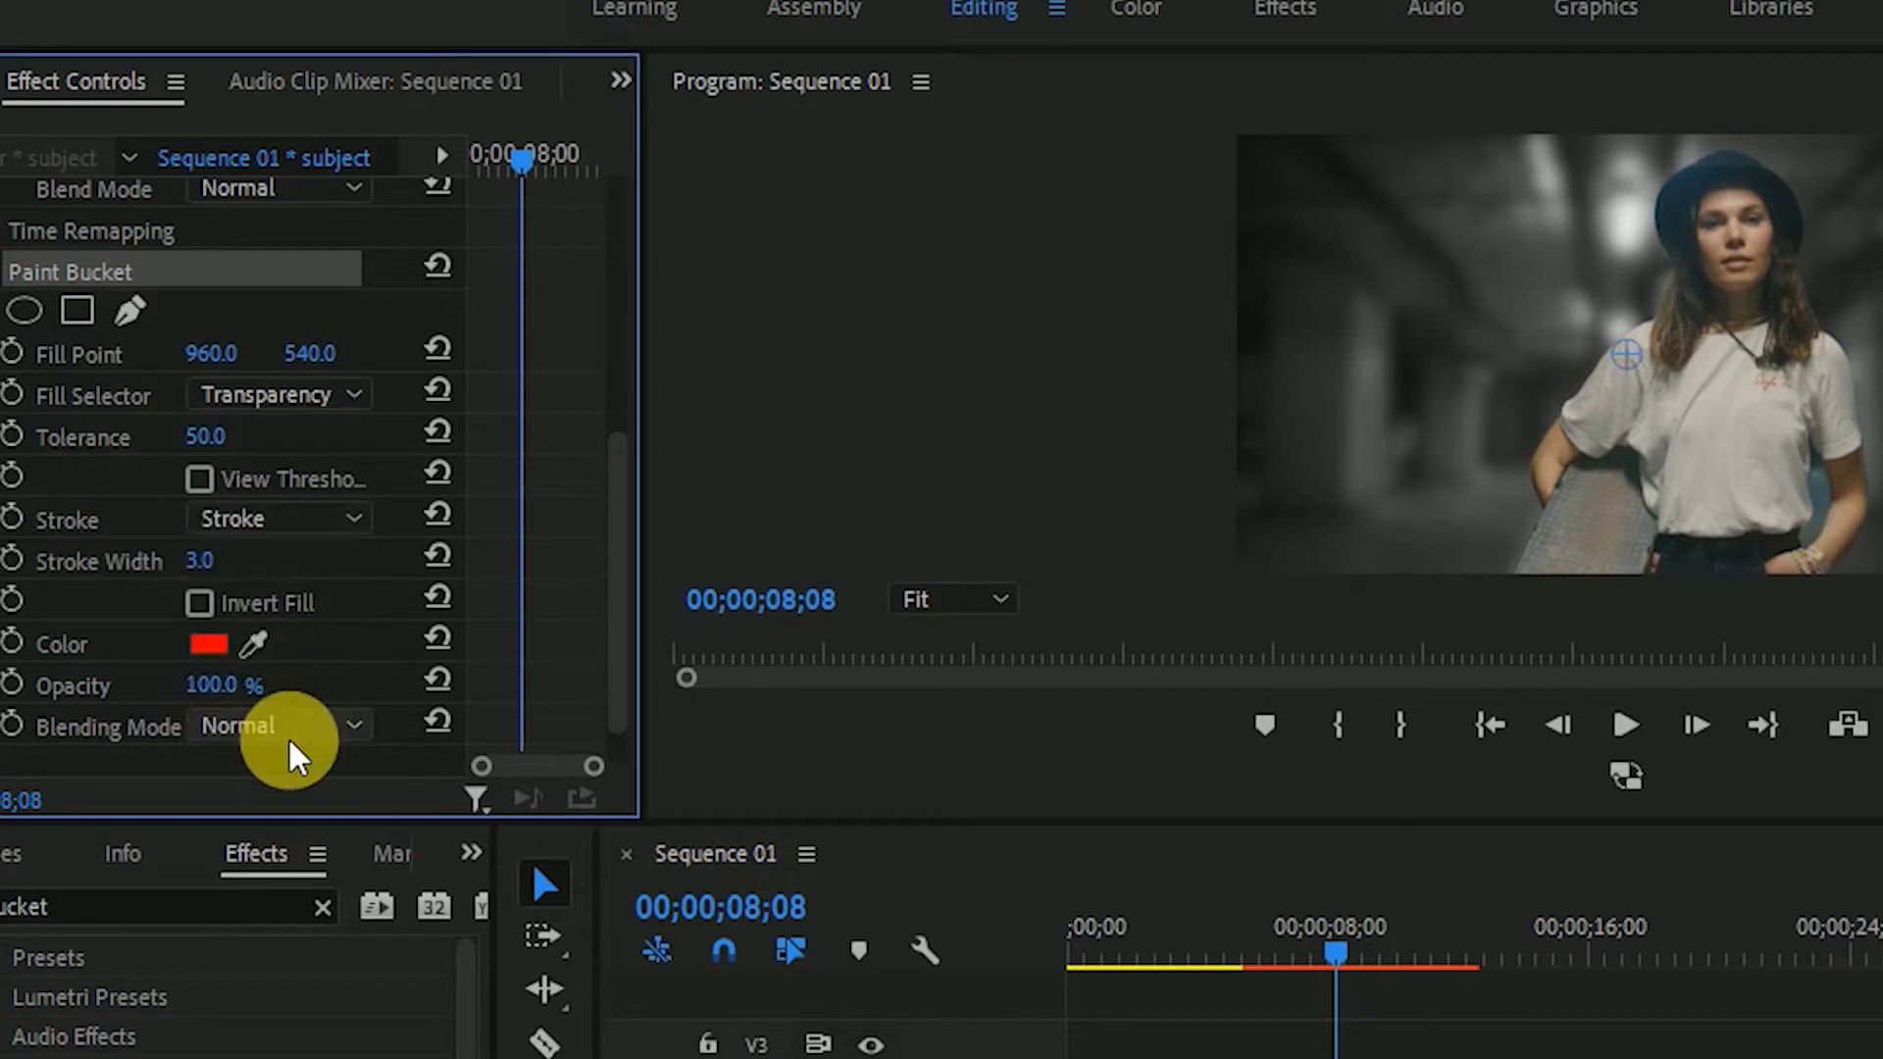
left_click_drag(206, 567, 240, 567)
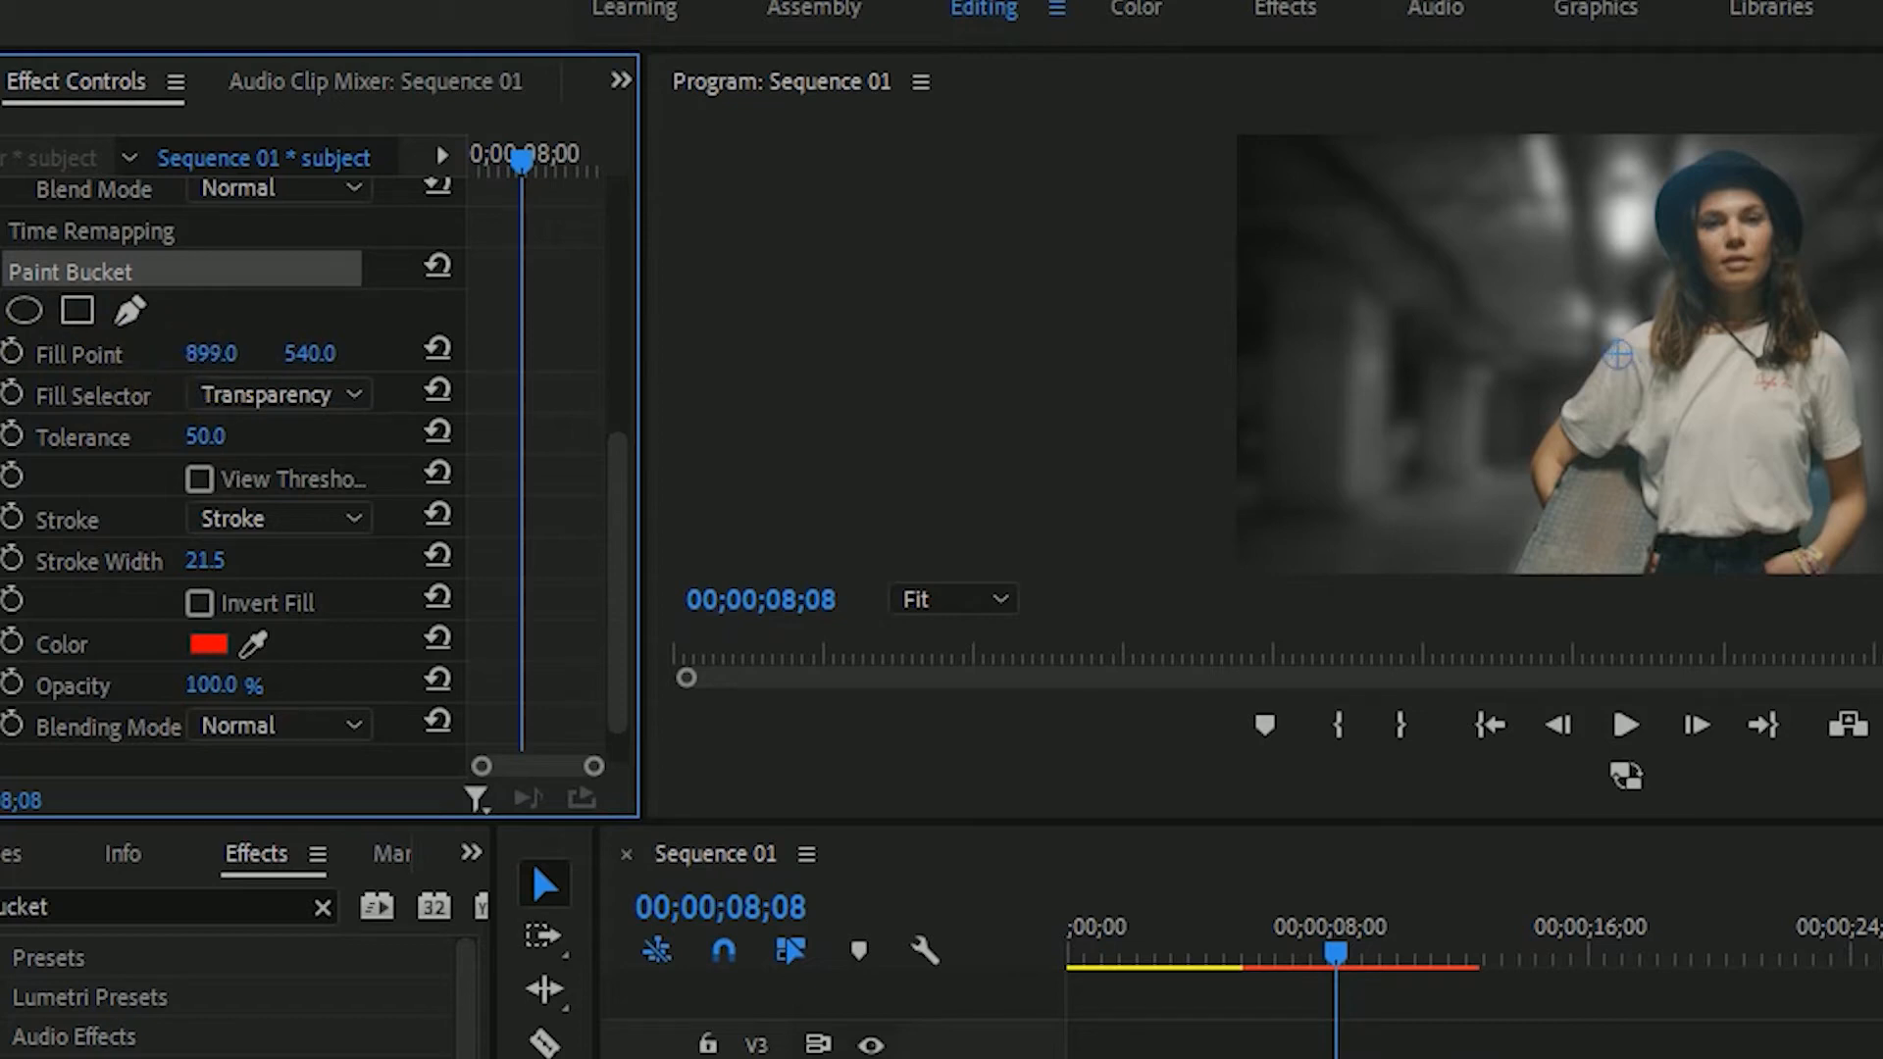
left_click_drag(211, 354, 150, 354)
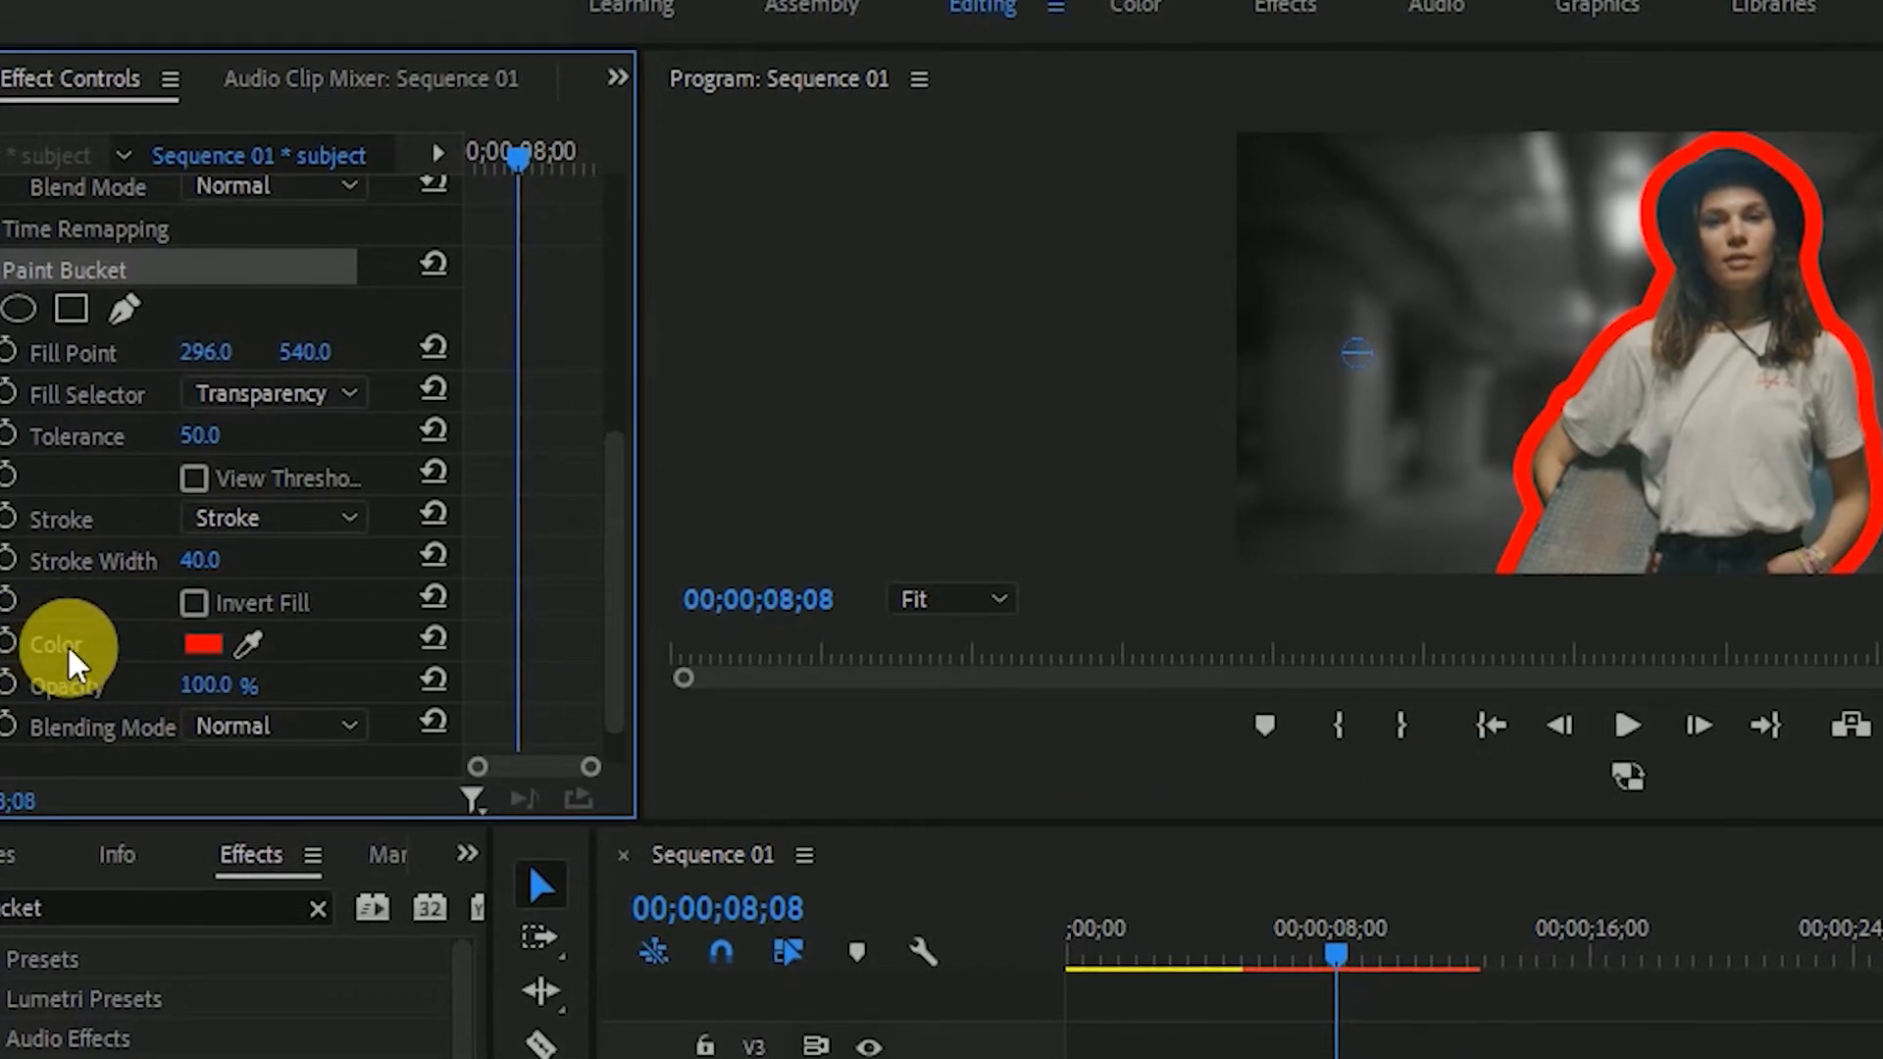
Step: Change the Paint Bucket colour to white (FFFFFF) and play back the outlined cutout
left_click(191, 644)
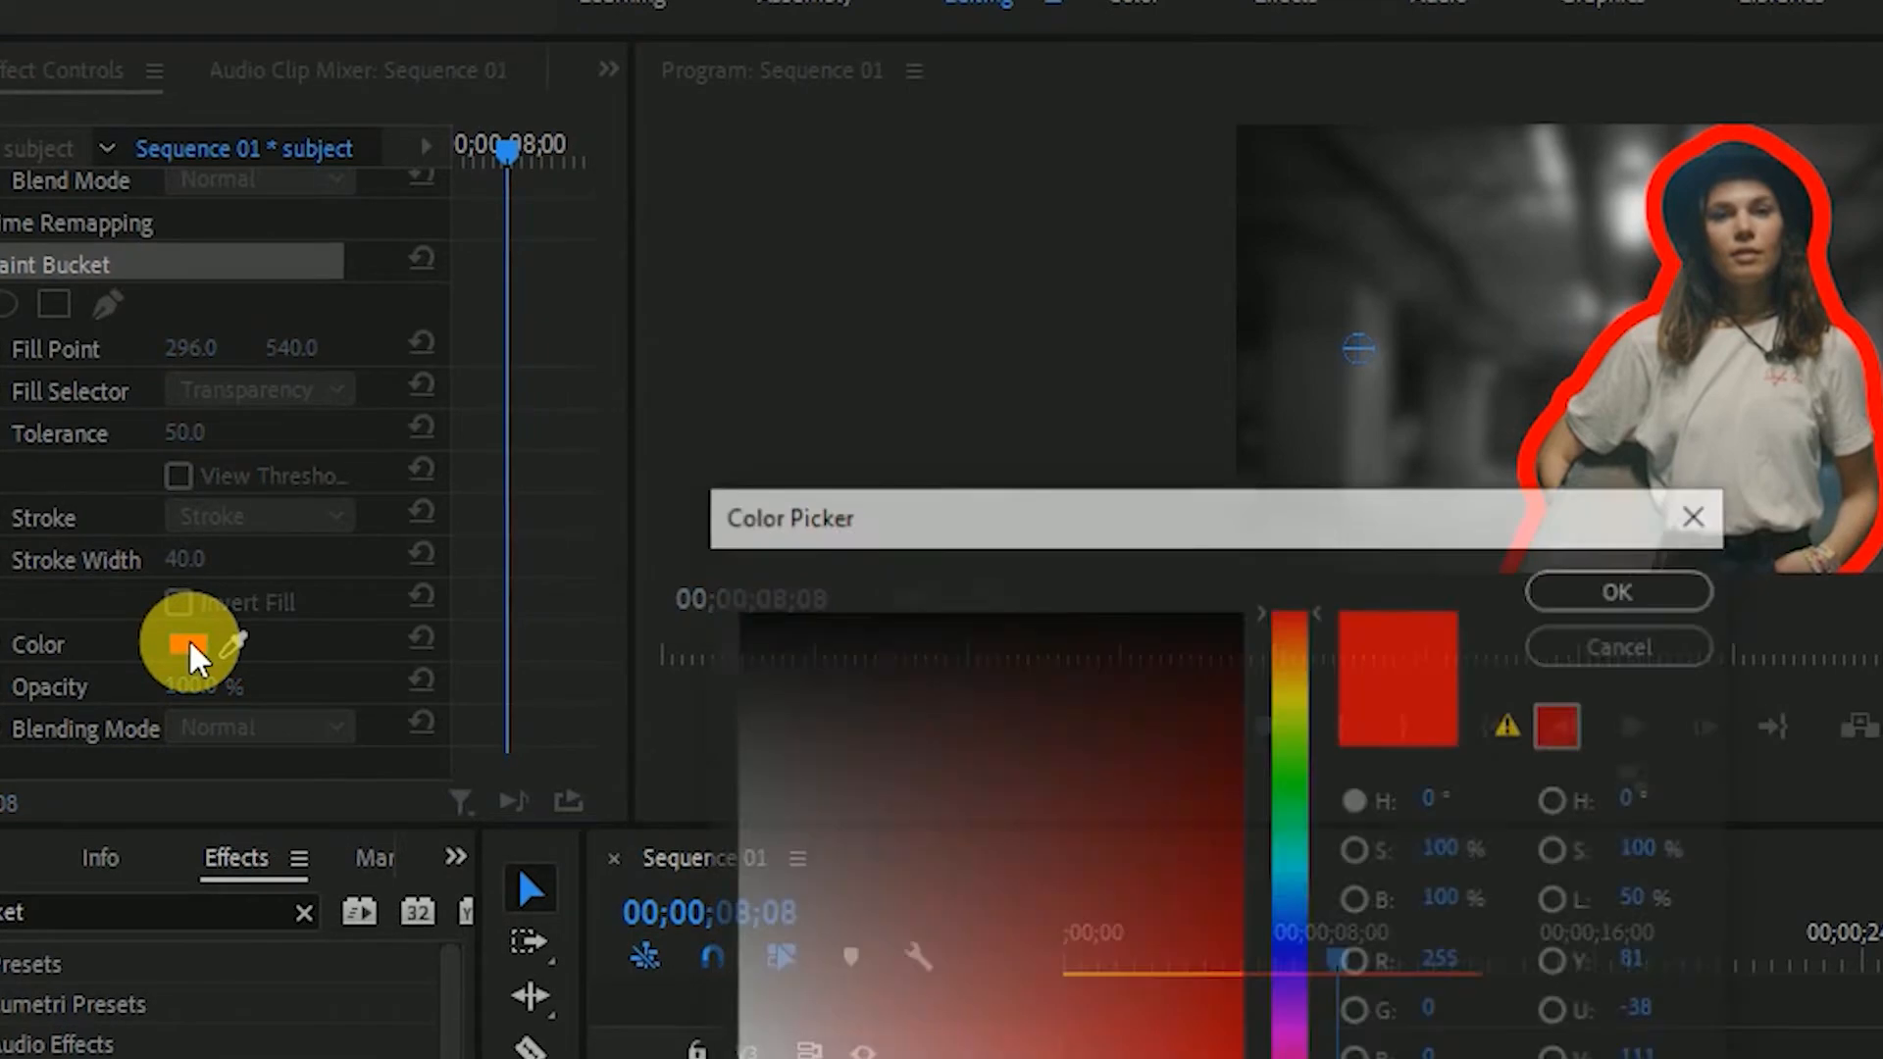
left_click_drag(940, 901, 732, 1057)
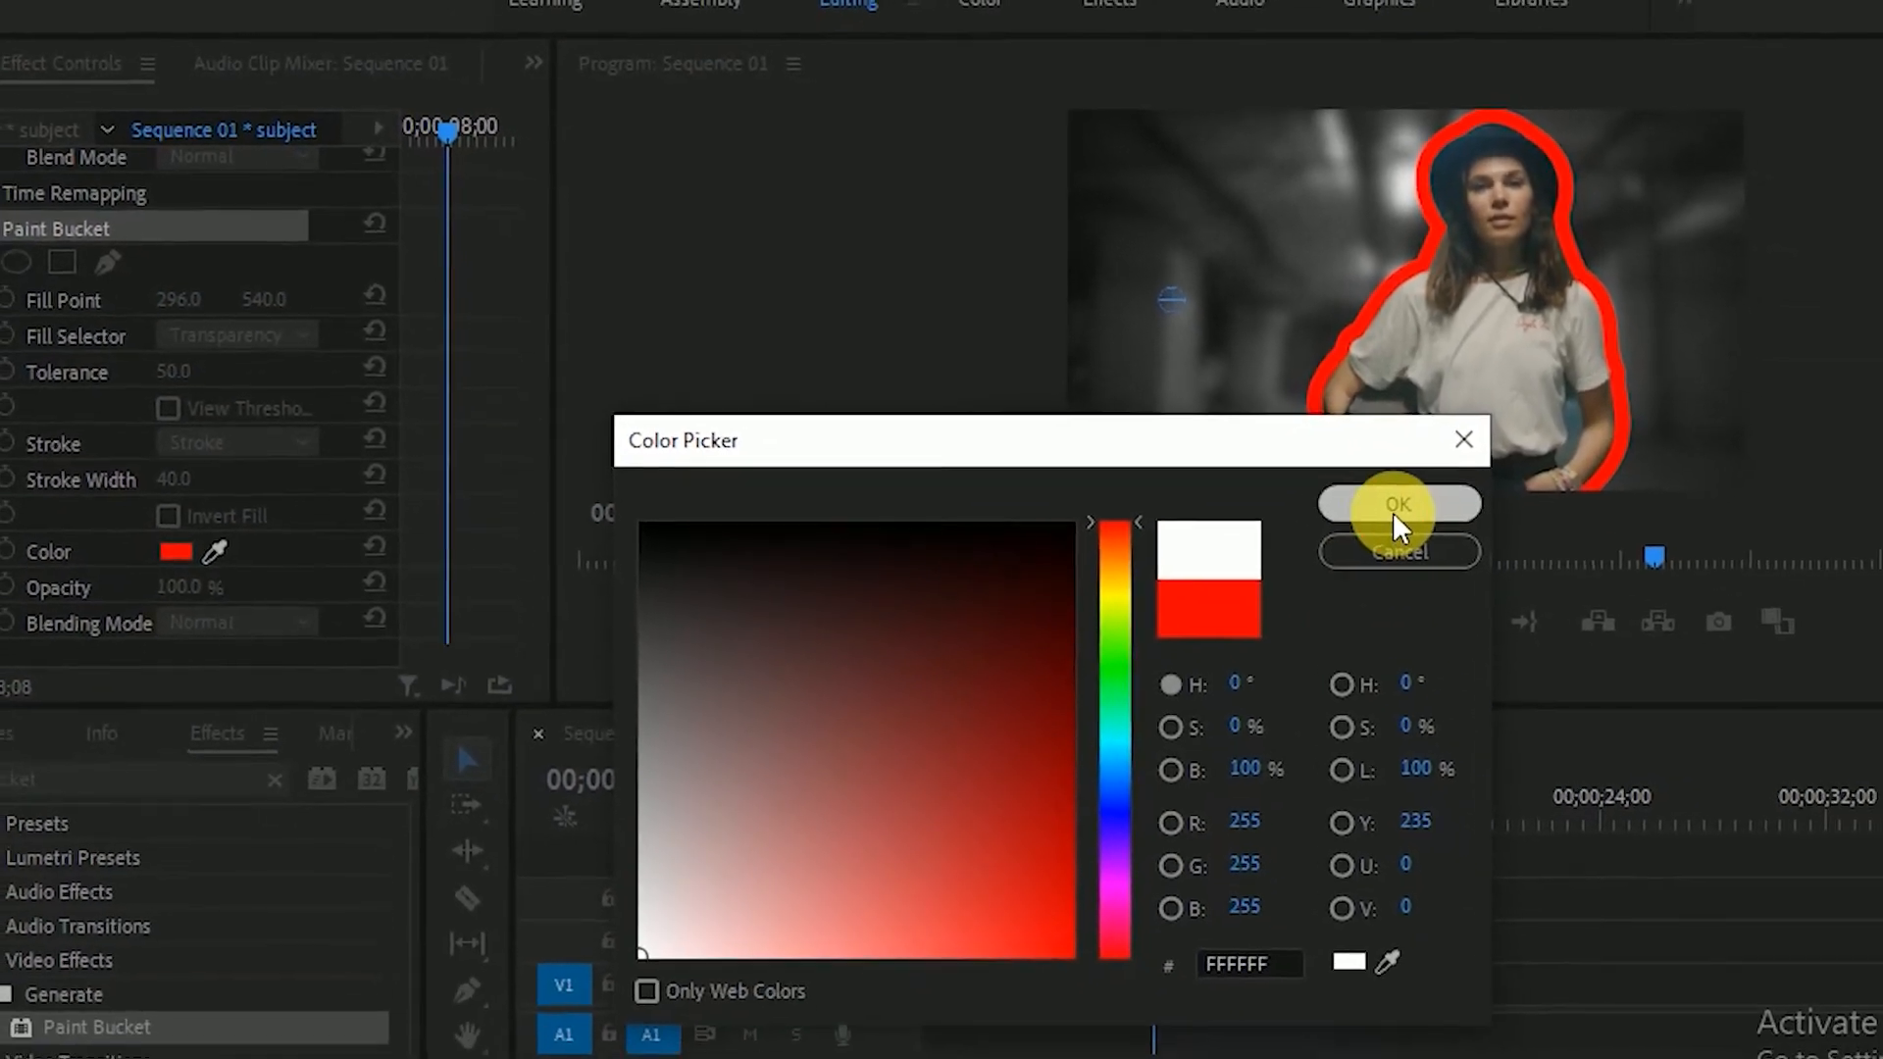
left_click(1606, 582)
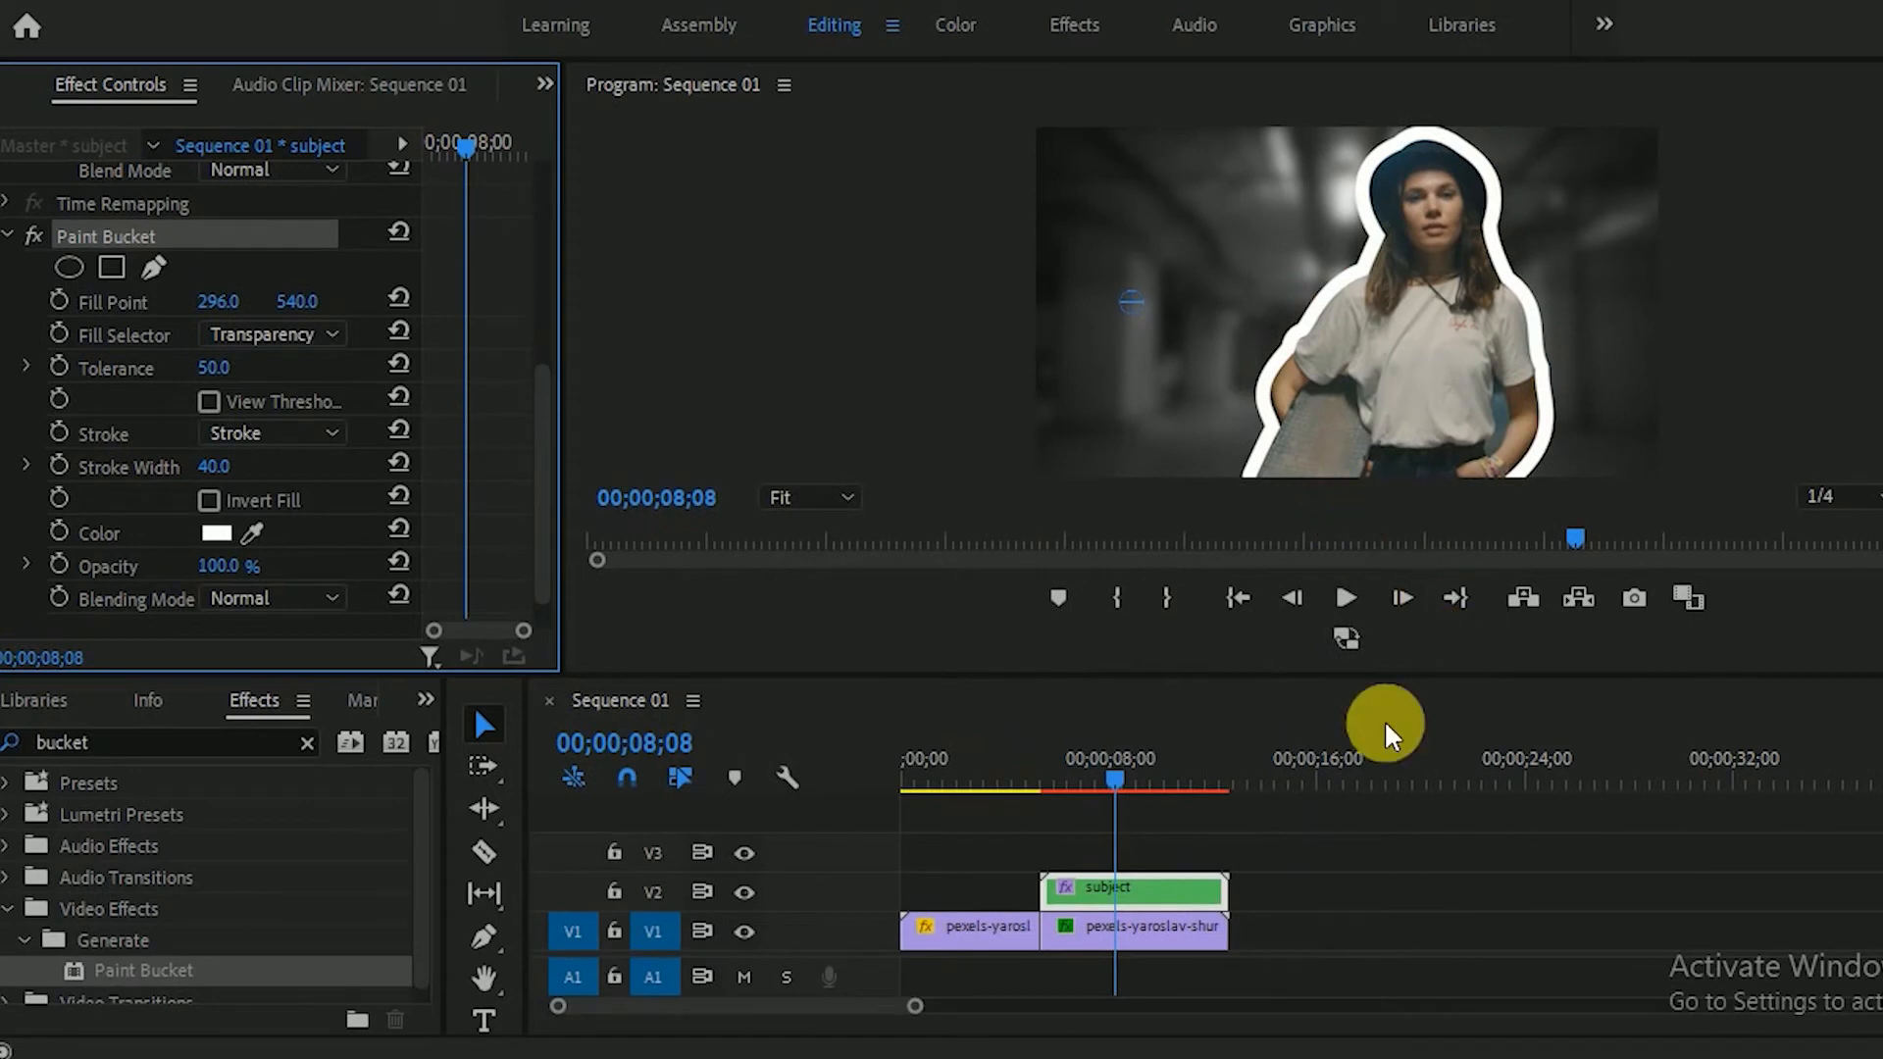
left_click_drag(1110, 773, 1035, 770)
key("space")
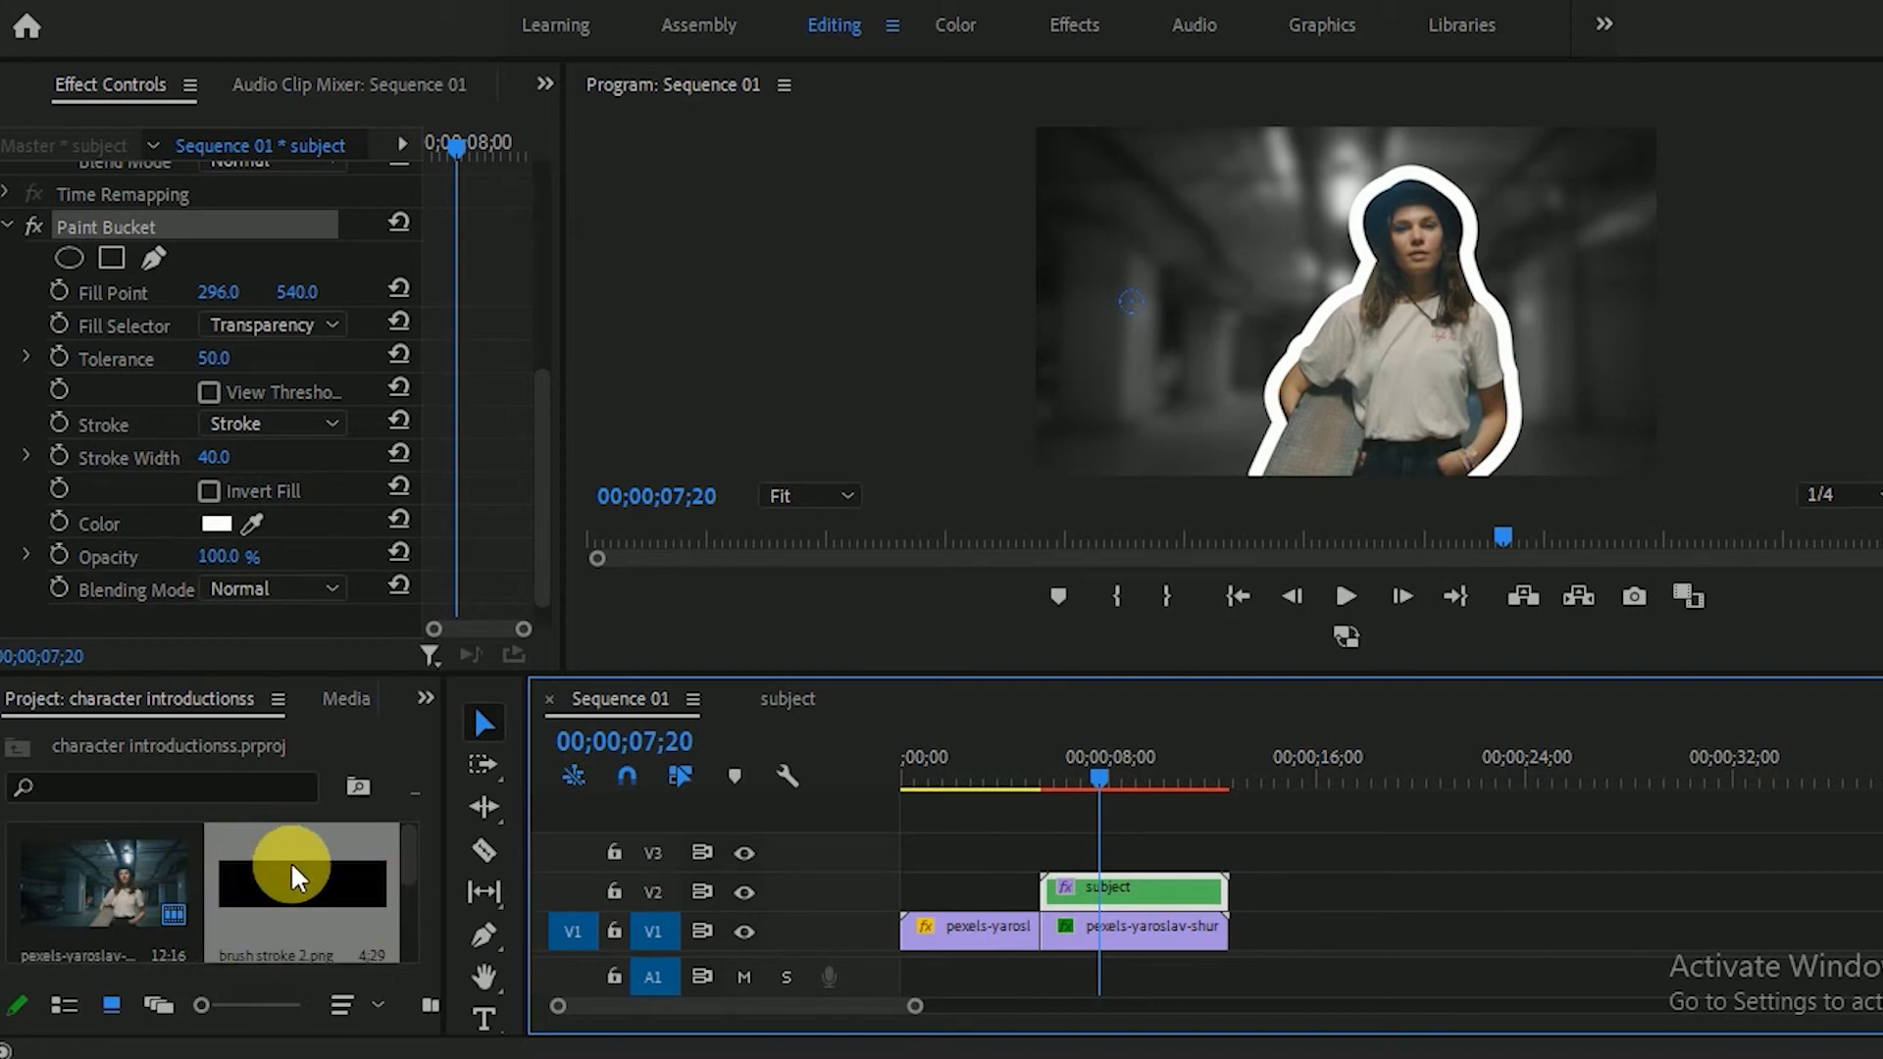
Step: Place "brush stroke 2.png" on V3 above the "subject" clip and extend it to that clip's end
mouse_move(255, 886)
left_mouse_down()
mouse_move(753, 826)
mouse_move(1114, 853)
mouse_move(1055, 853)
left_mouse_up()
left_click_drag(1184, 868, 1227, 868)
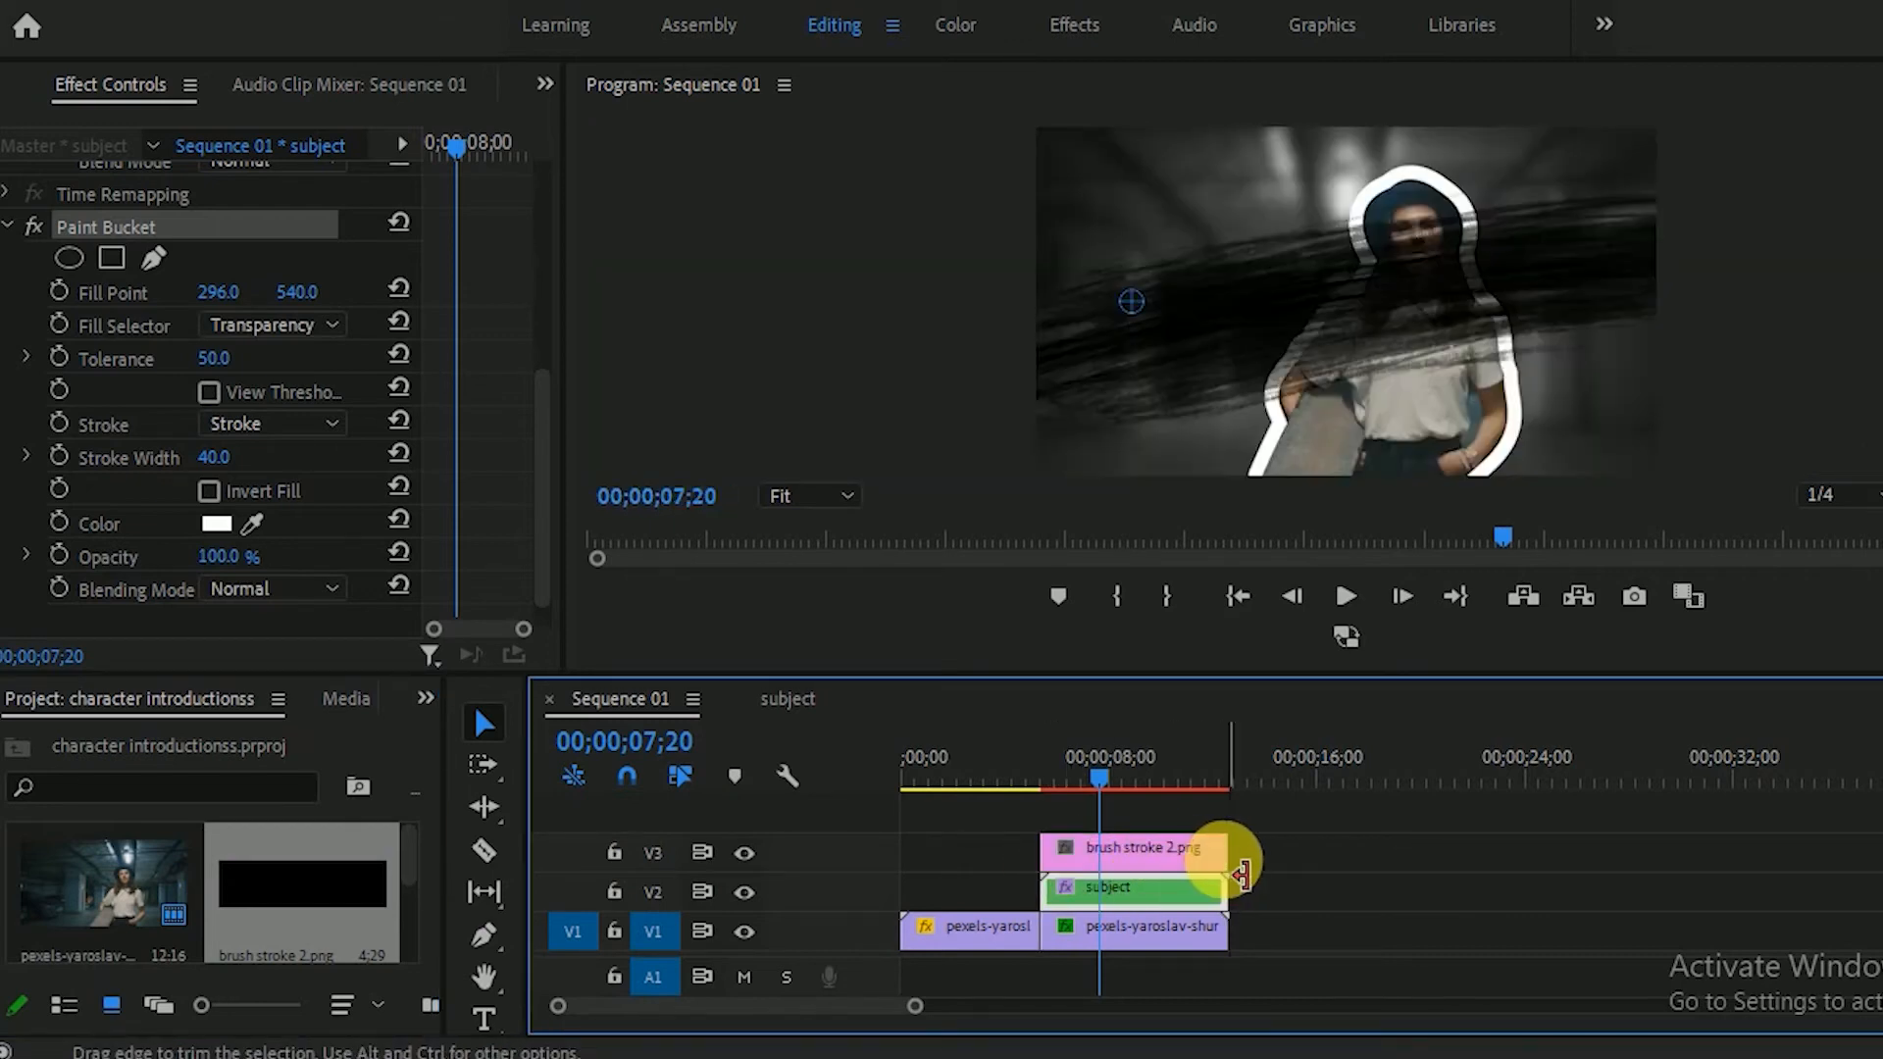
left_click(1157, 857)
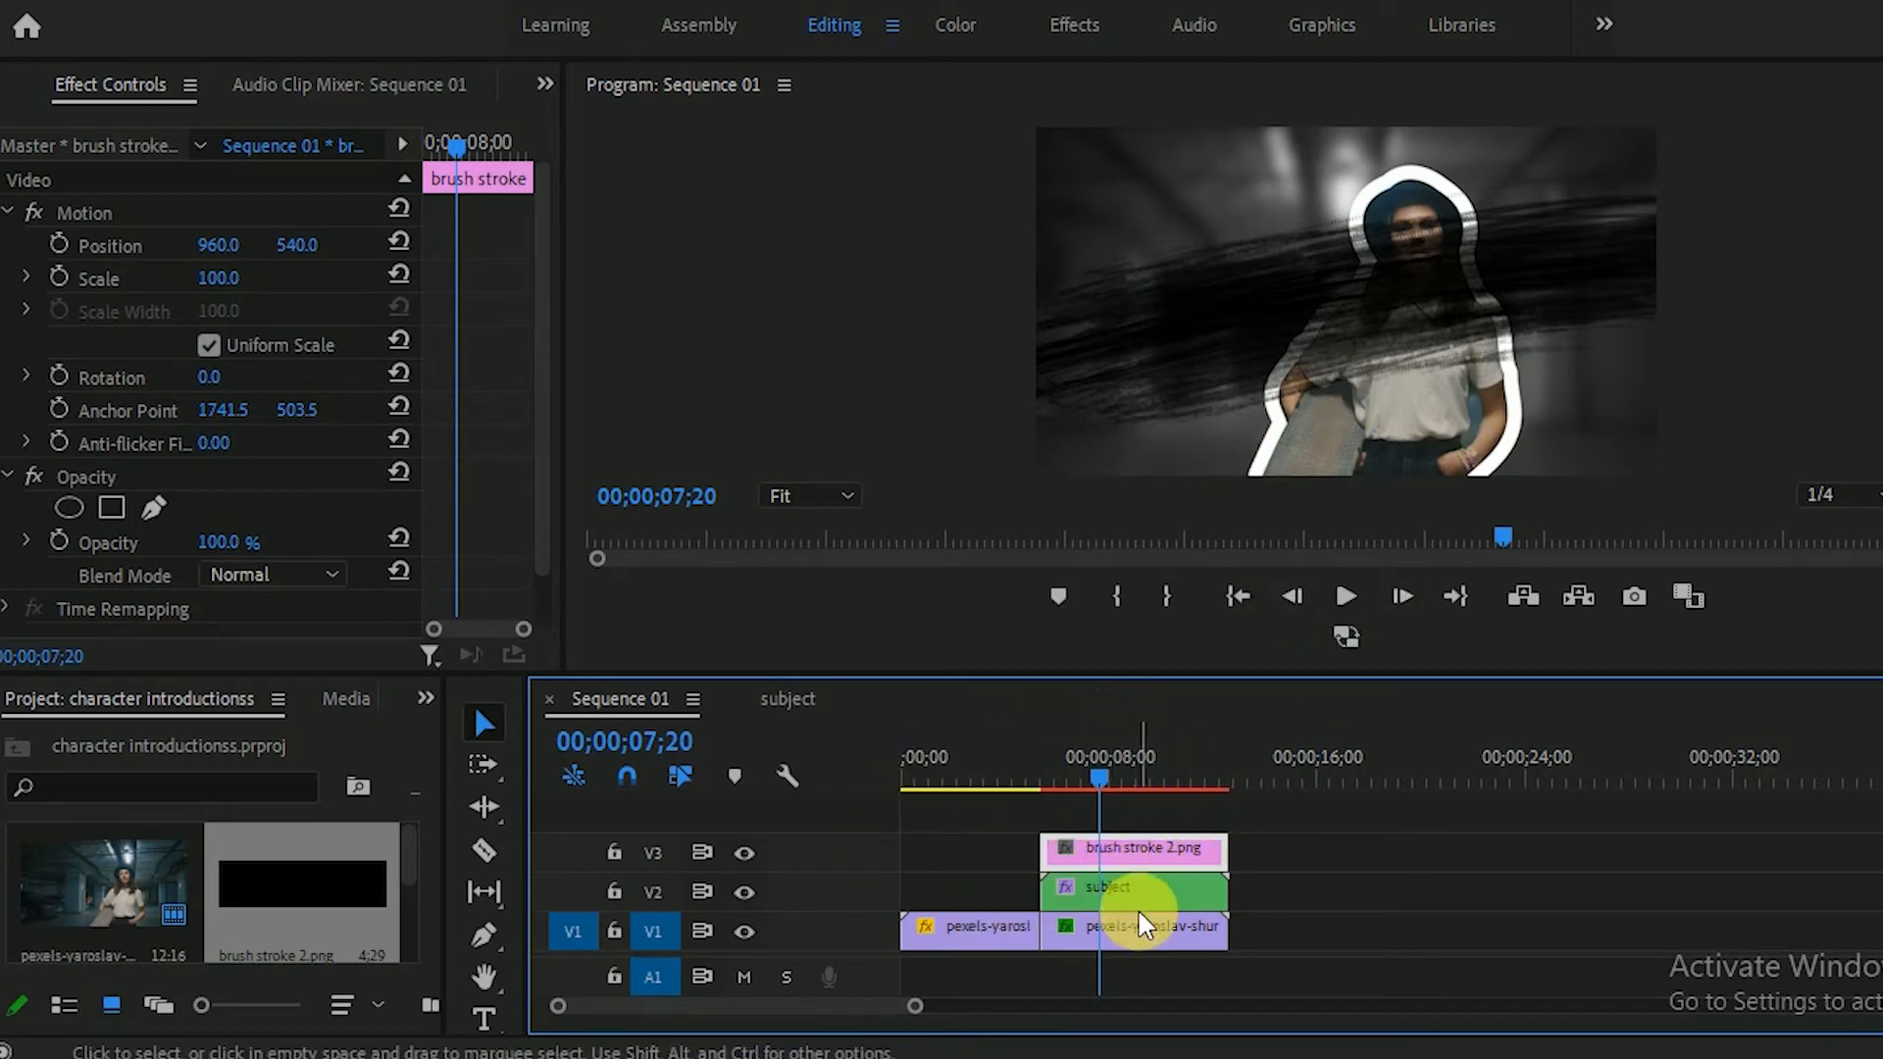
Step: Reorder the clips so "subject" sits on V3 above "brush stroke 2.png" on V2, and scrub through the result
left_click_drag(1135, 907, 1152, 815)
mouse_move(1325, 814)
left_mouse_down()
mouse_move(1244, 822)
mouse_move(1198, 855)
mouse_move(1177, 840)
mouse_move(1146, 903)
left_mouse_up()
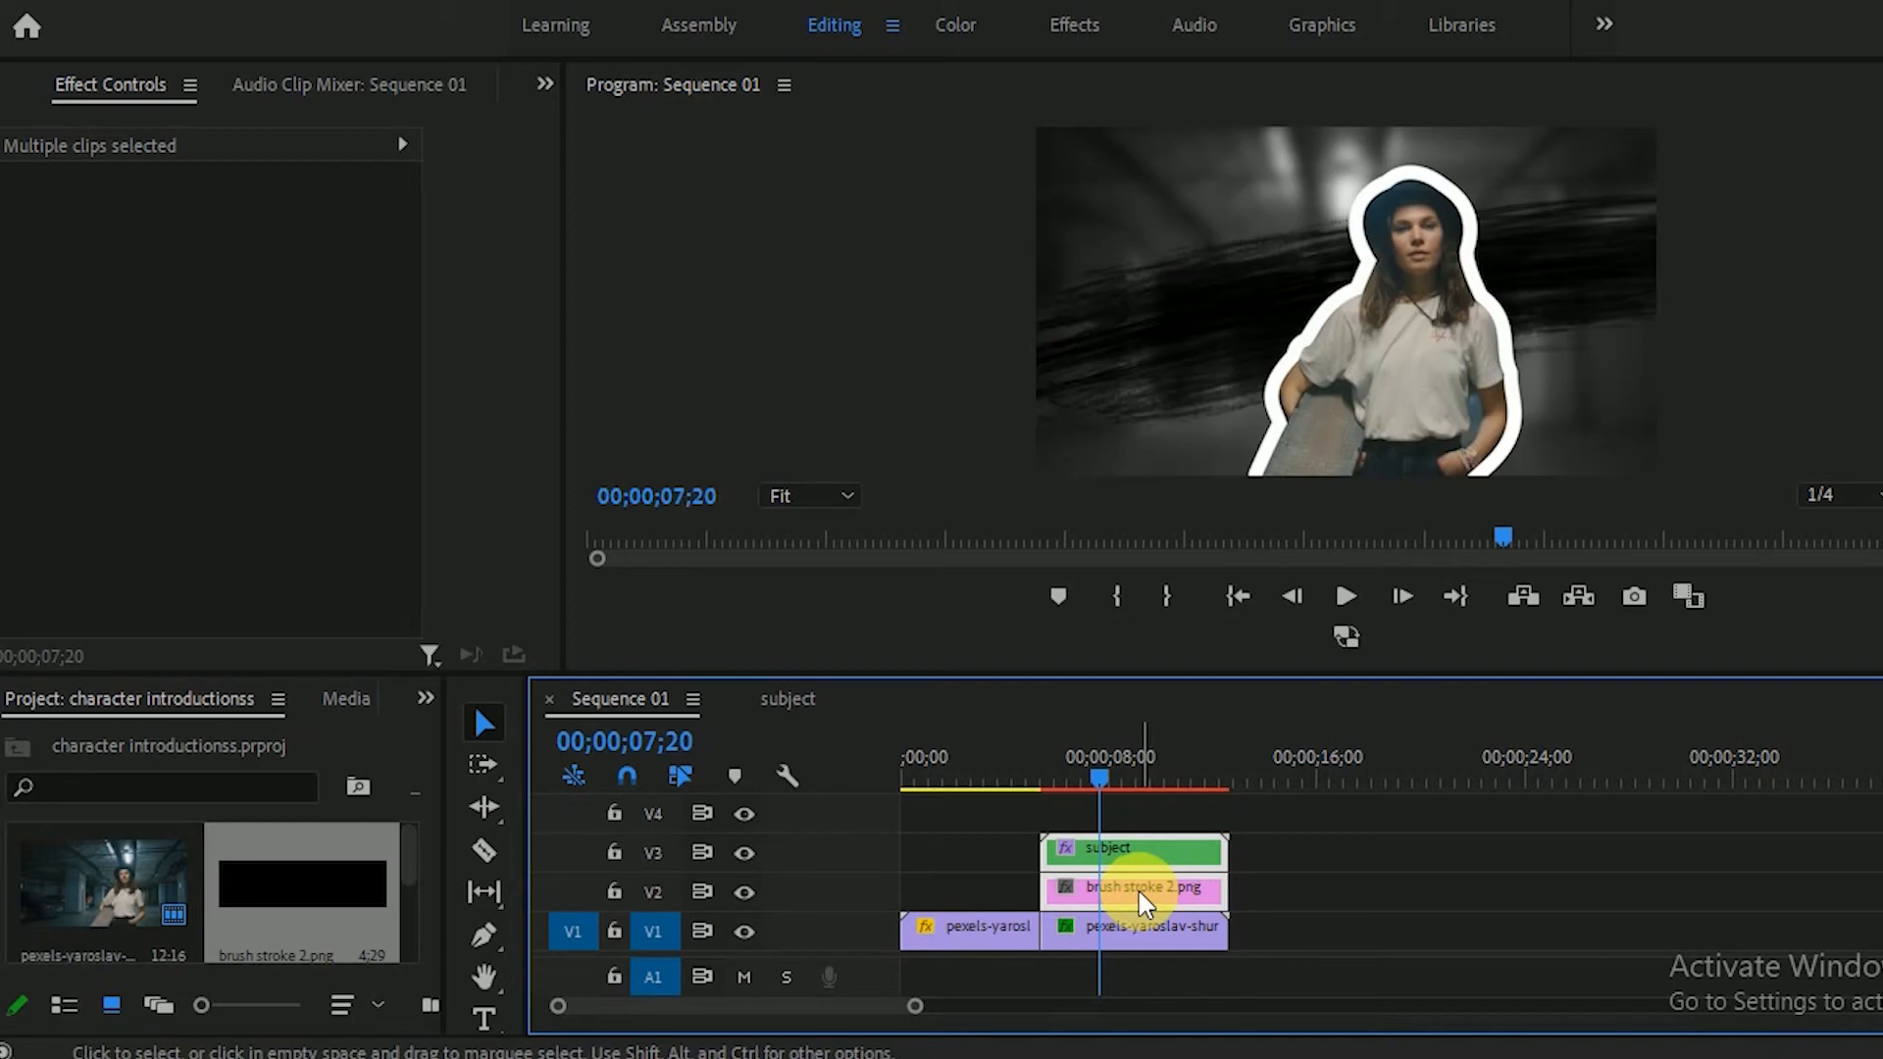
mouse_move(1134, 785)
left_mouse_down()
mouse_move(1209, 787)
mouse_move(1042, 800)
mouse_move(1165, 829)
mouse_move(1138, 773)
mouse_move(1086, 759)
mouse_move(1193, 790)
mouse_move(1157, 785)
left_mouse_up()
Step: Enable Position and Scale keyframes on the "brush stroke 2.png" clip at 00;00;05;17
left_click(1143, 897)
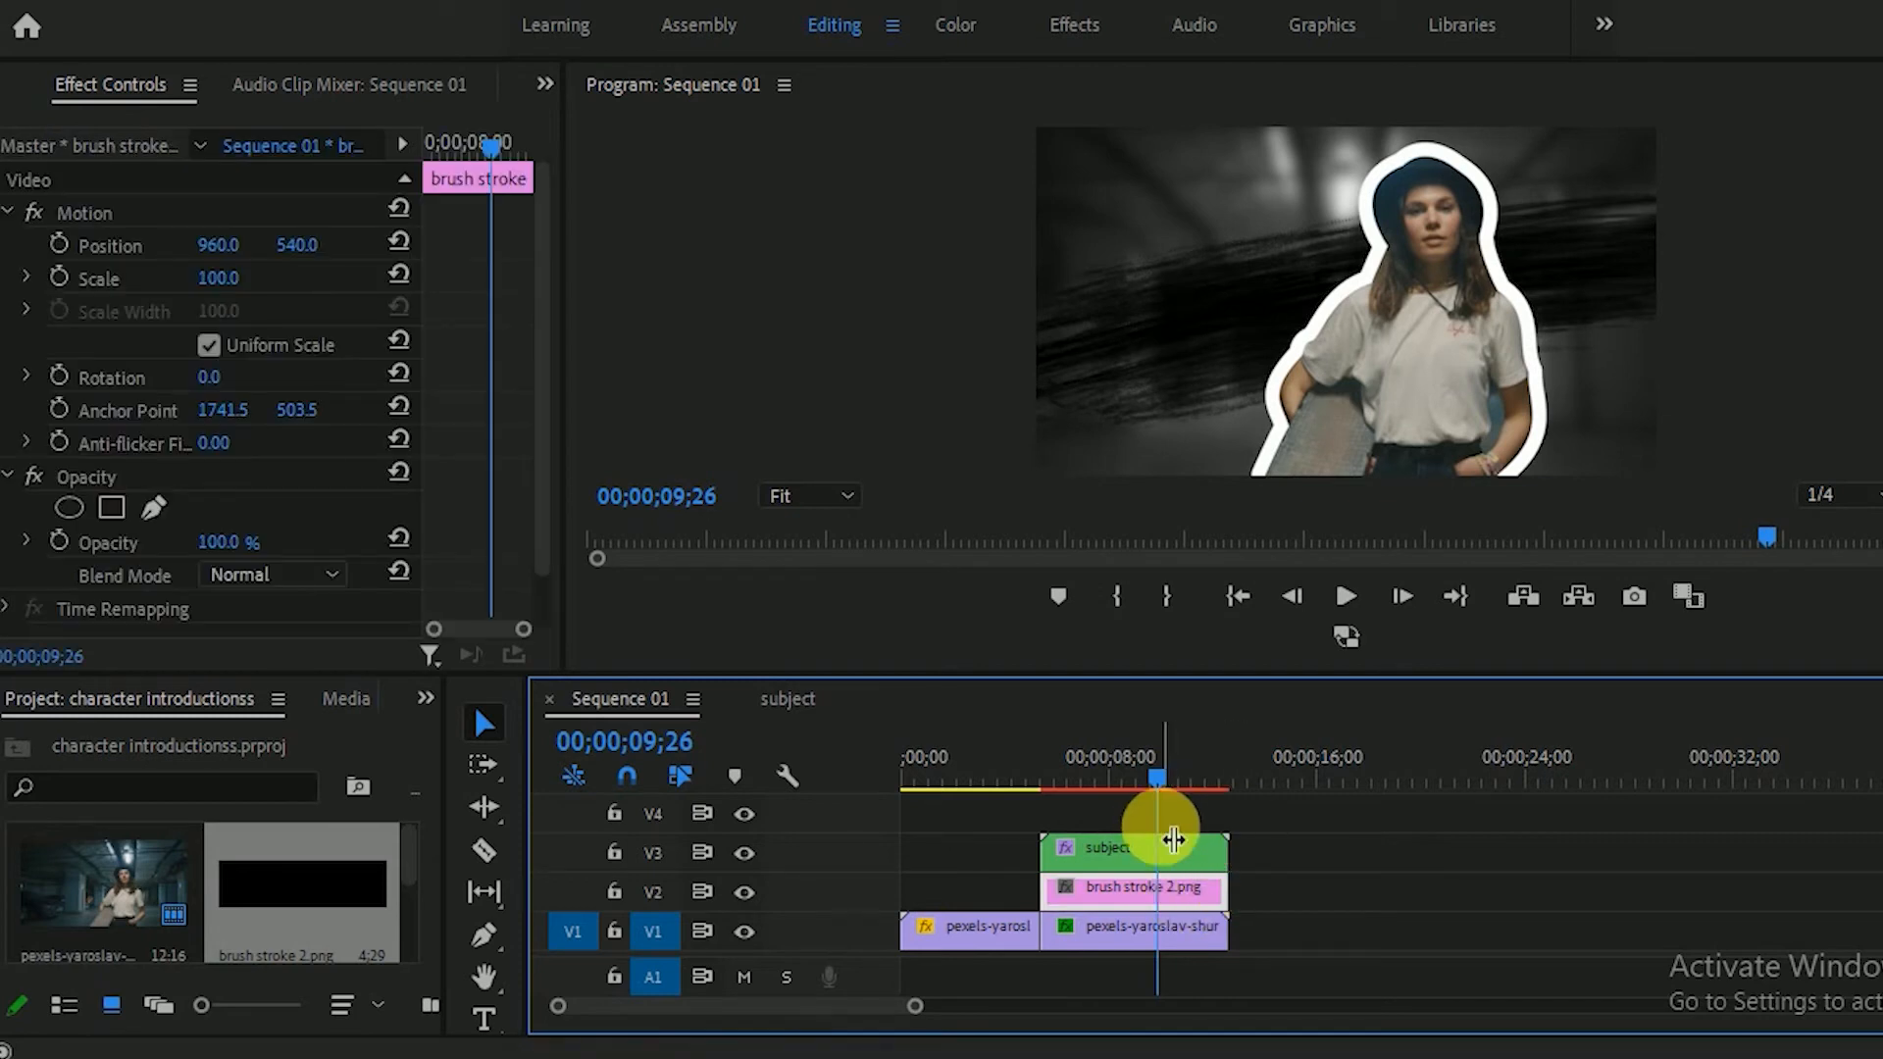
left_click_drag(1157, 774, 1046, 740)
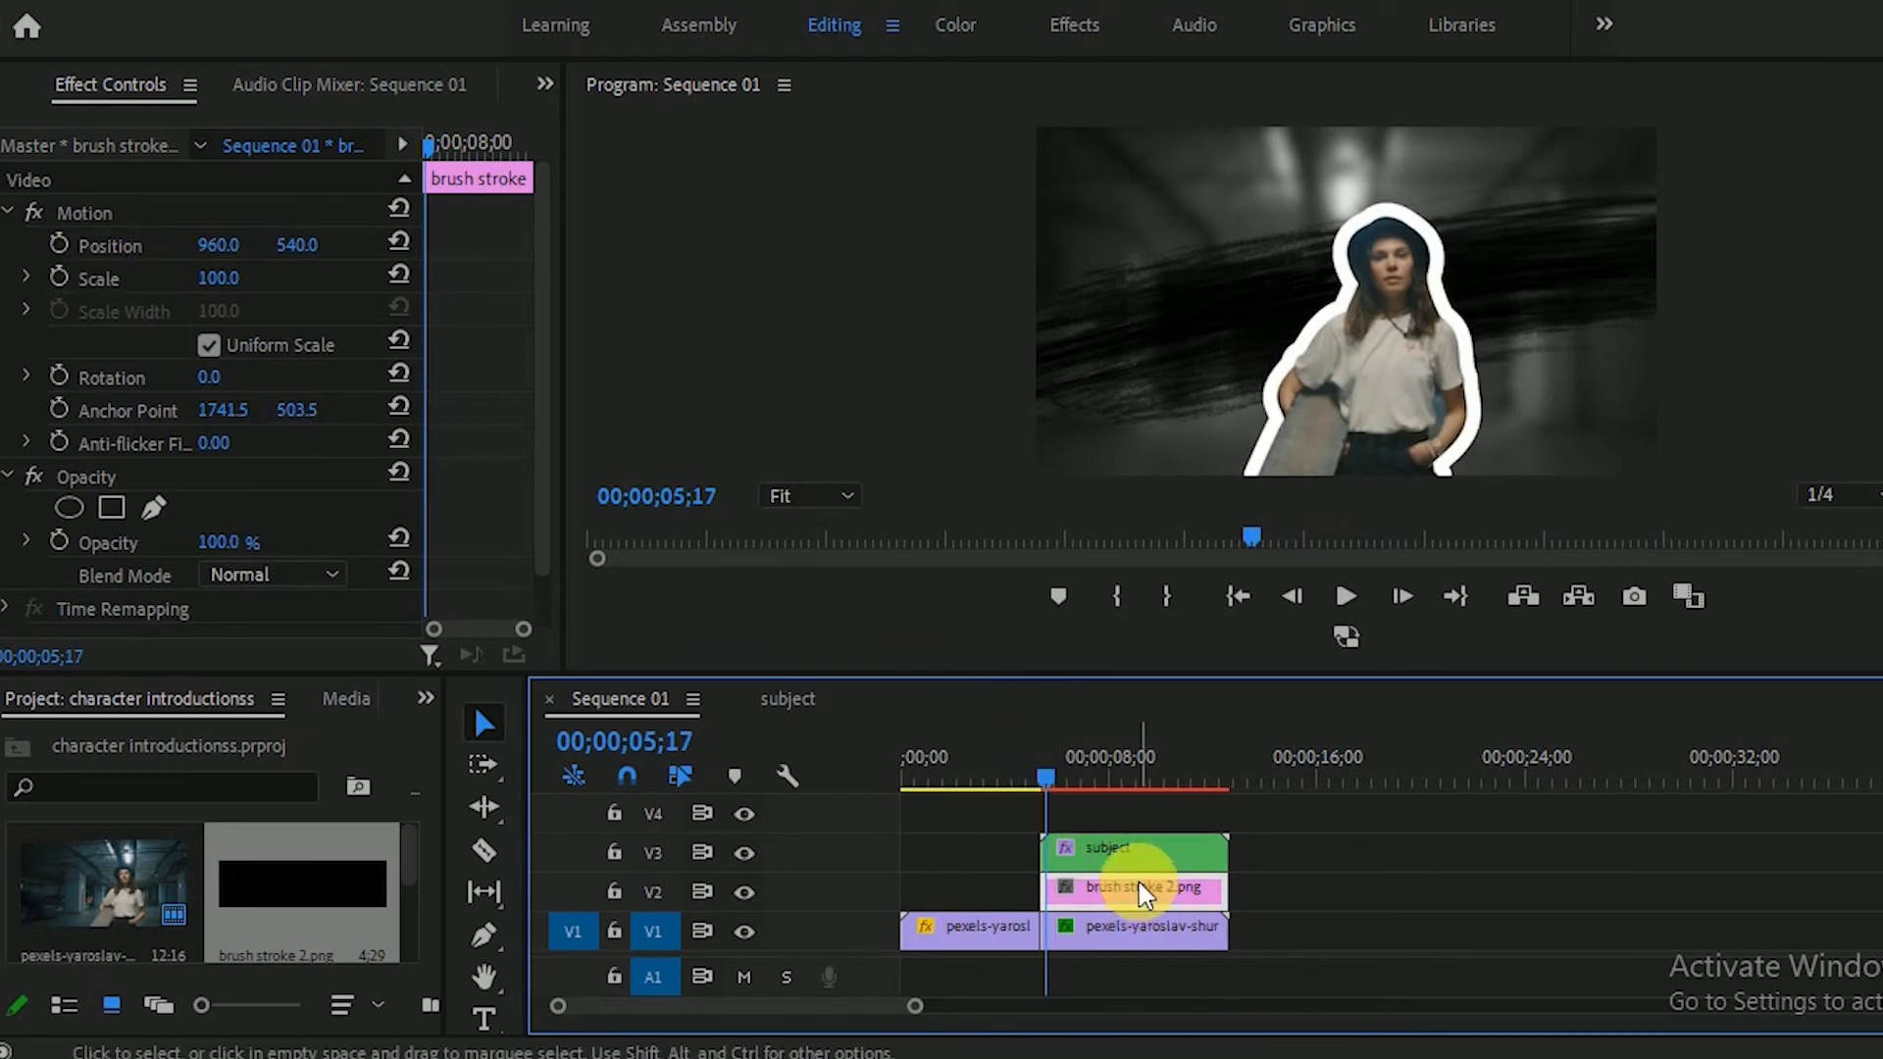
left_click(84, 212)
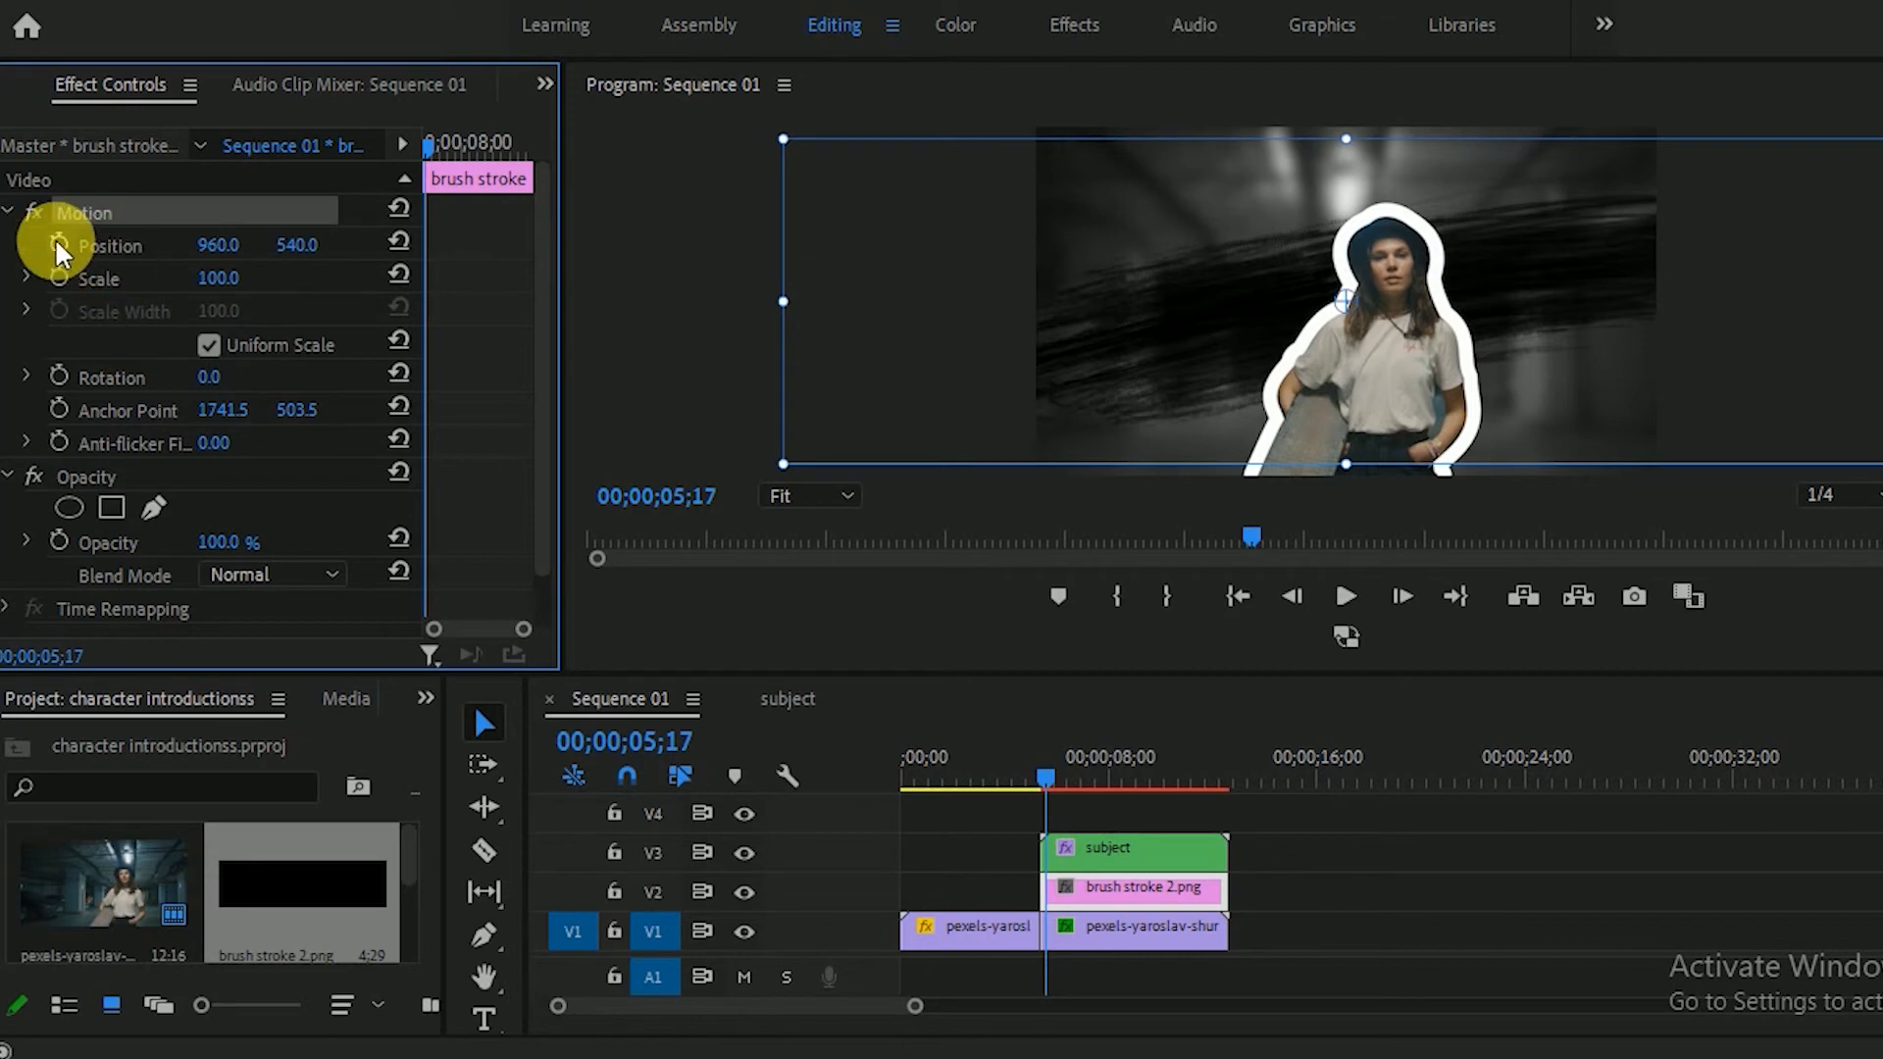
left_click(57, 242)
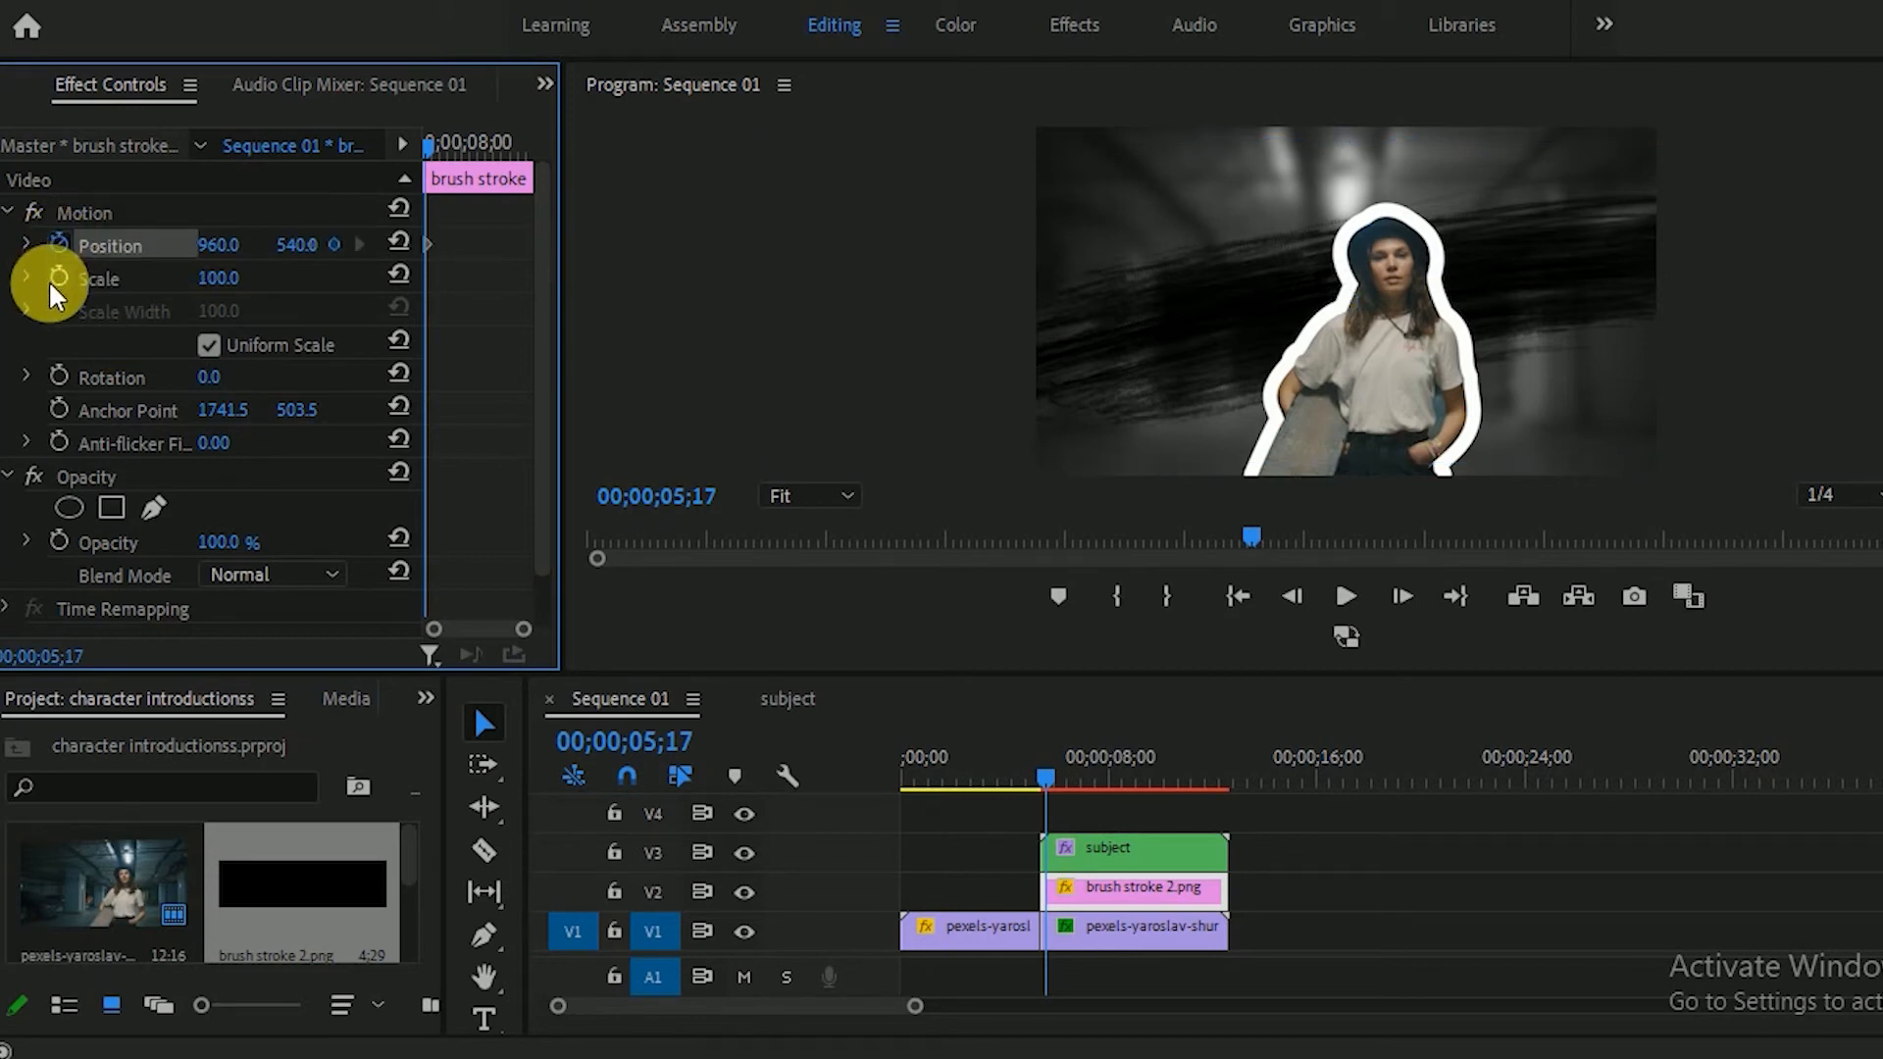
left_click(55, 278)
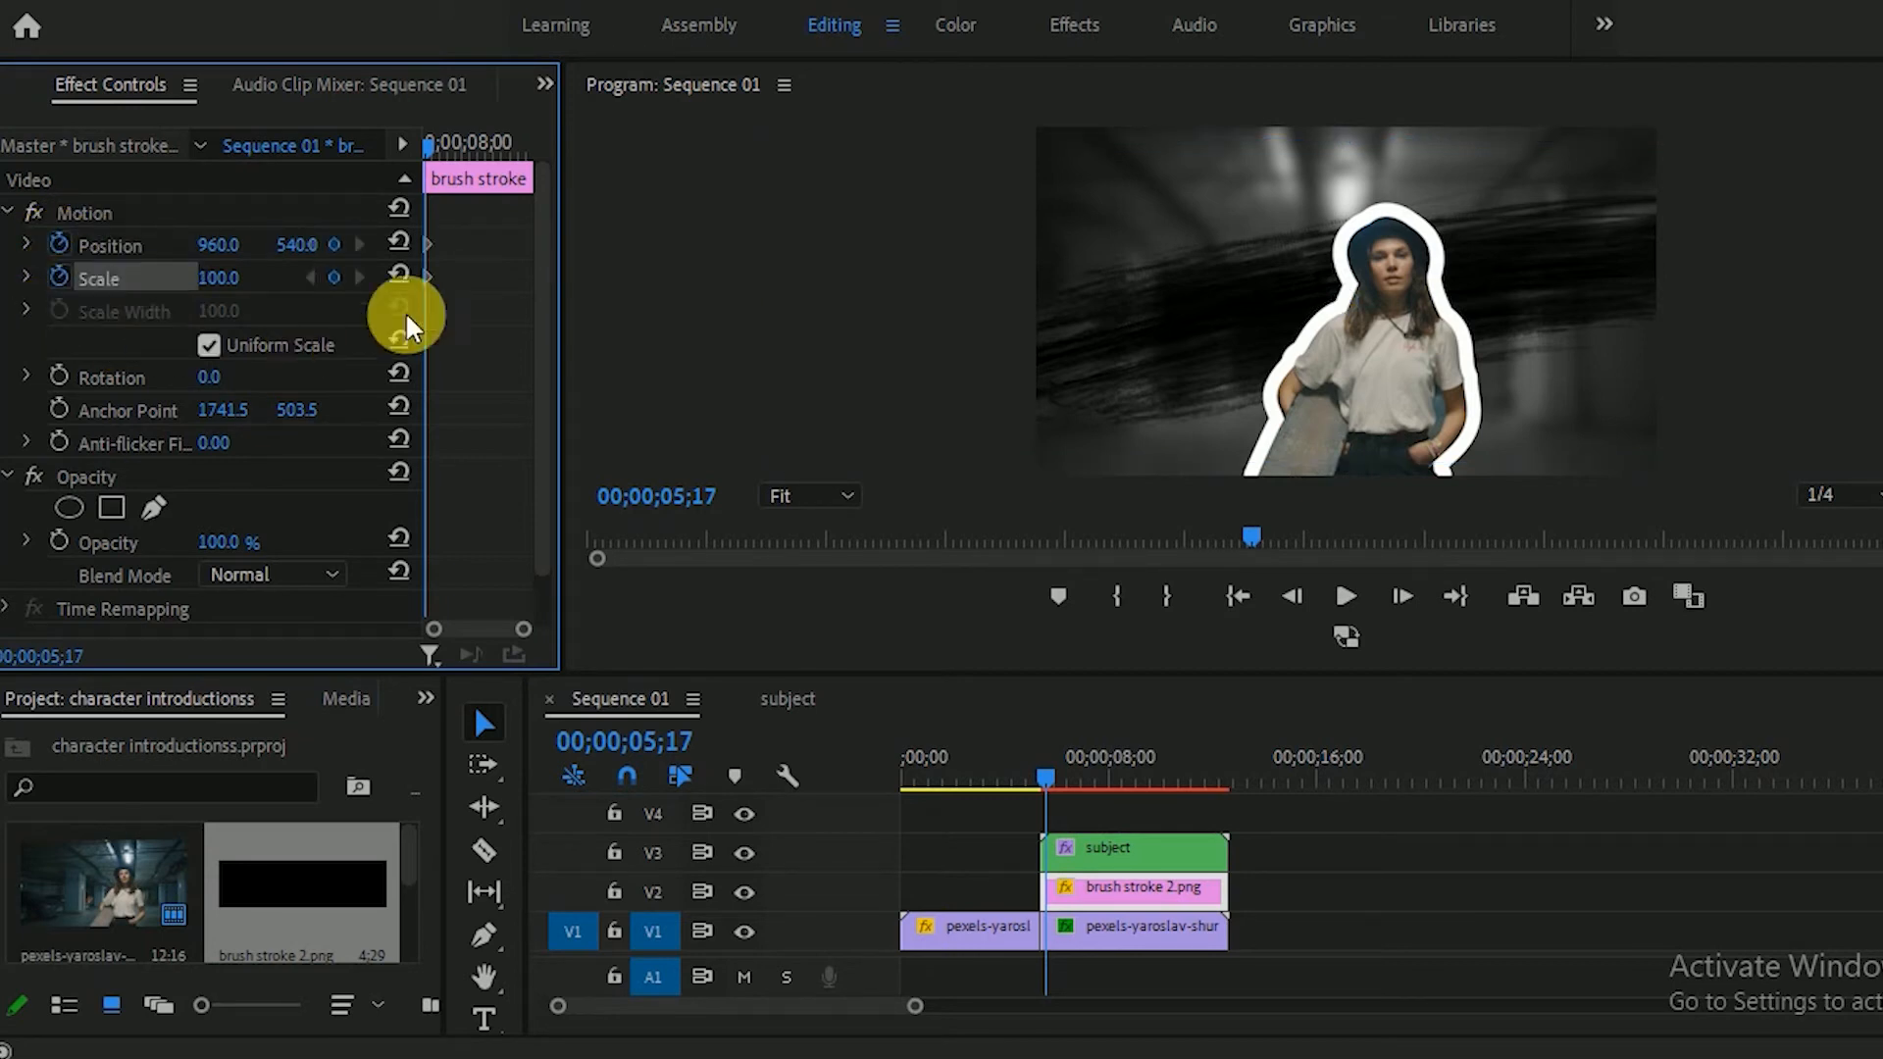
Step: Move the brush stroke's Position and Scale keyframes together to a later point, past the middle of the clip
left_click_drag(435, 282, 436, 291)
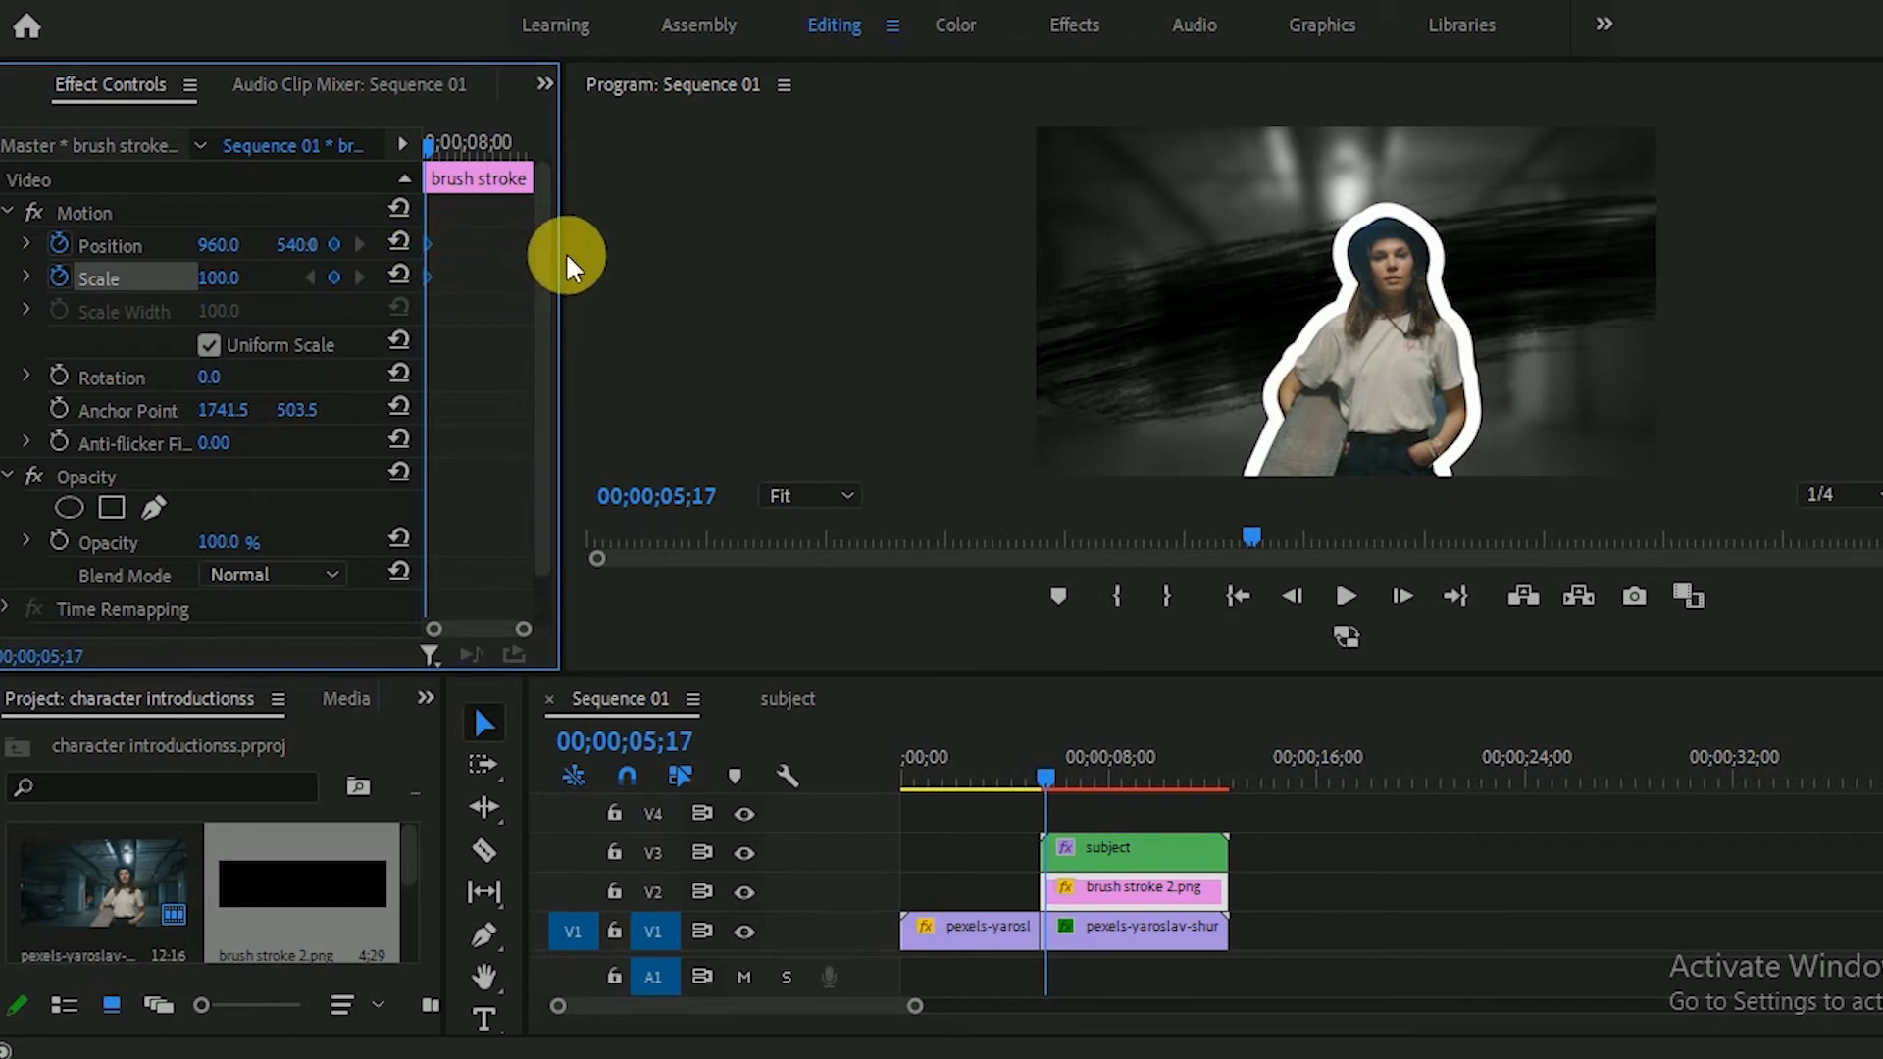
left_click_drag(570, 269, 638, 269)
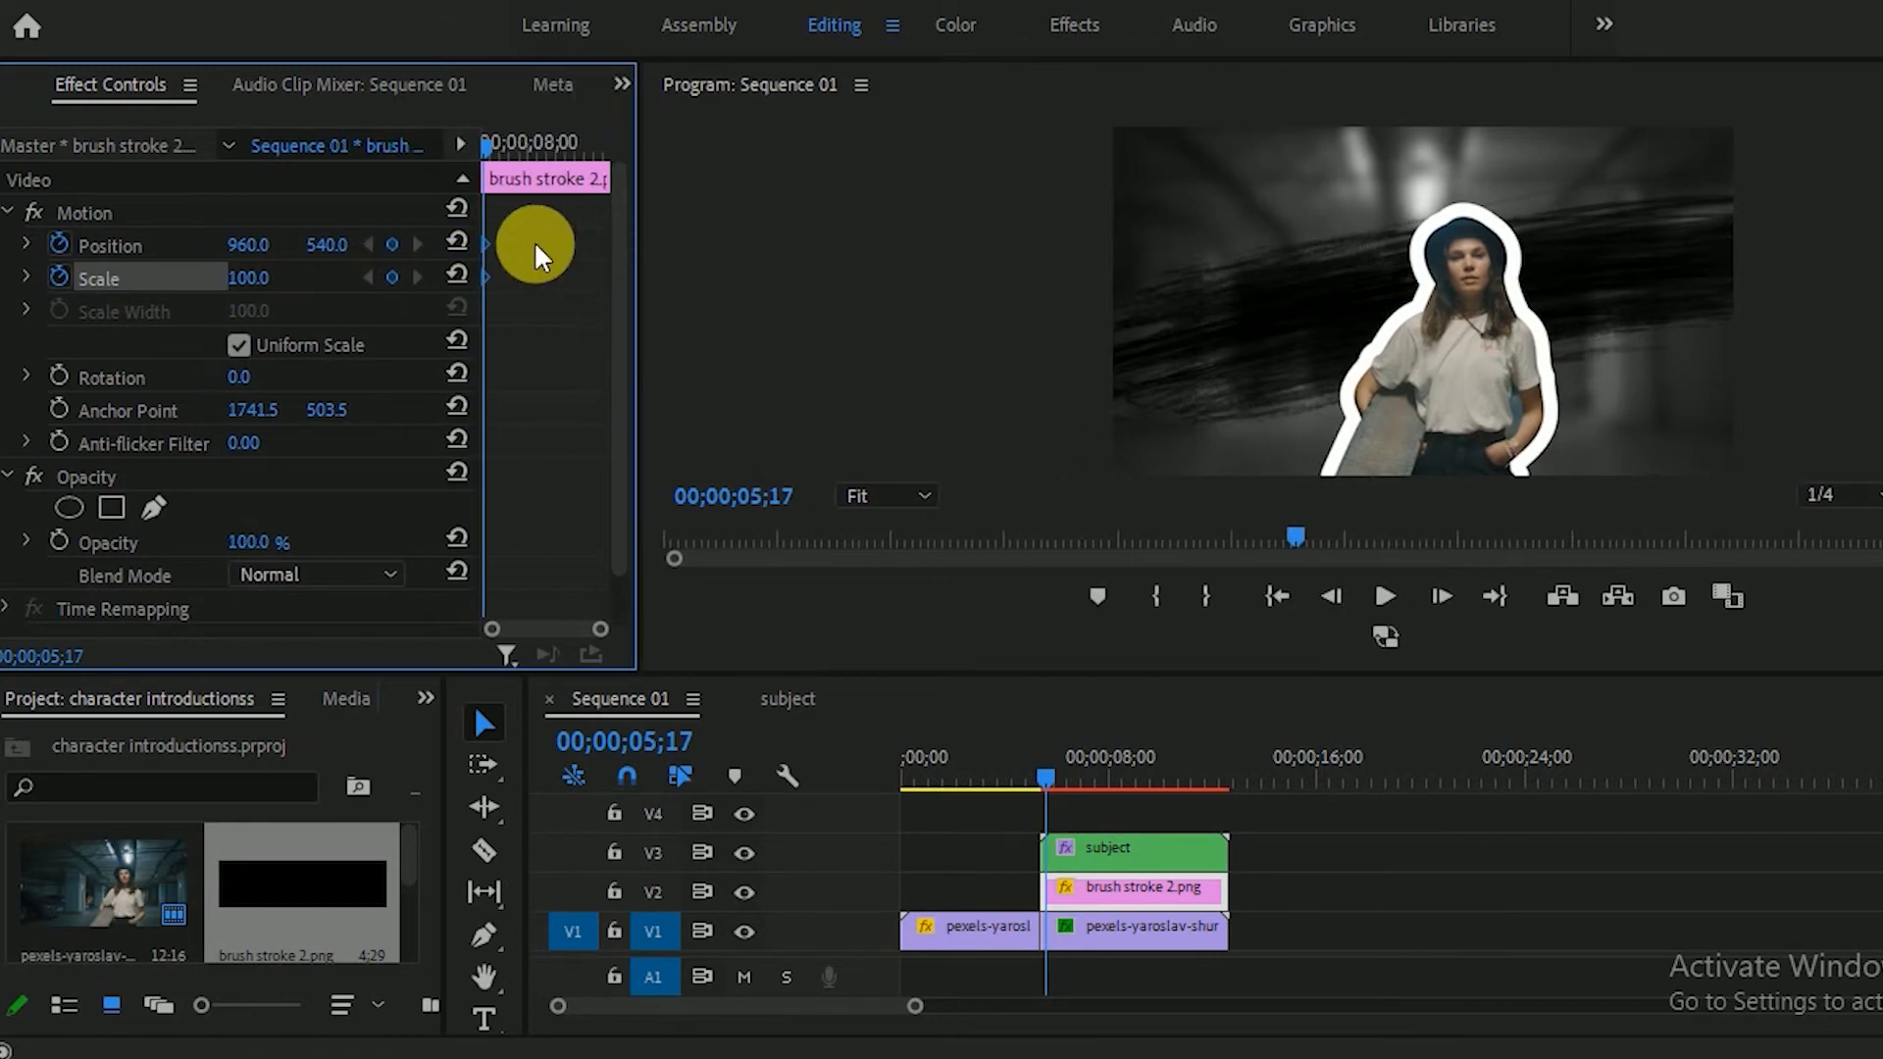
left_click(490, 245)
left_click_drag(490, 245, 563, 239)
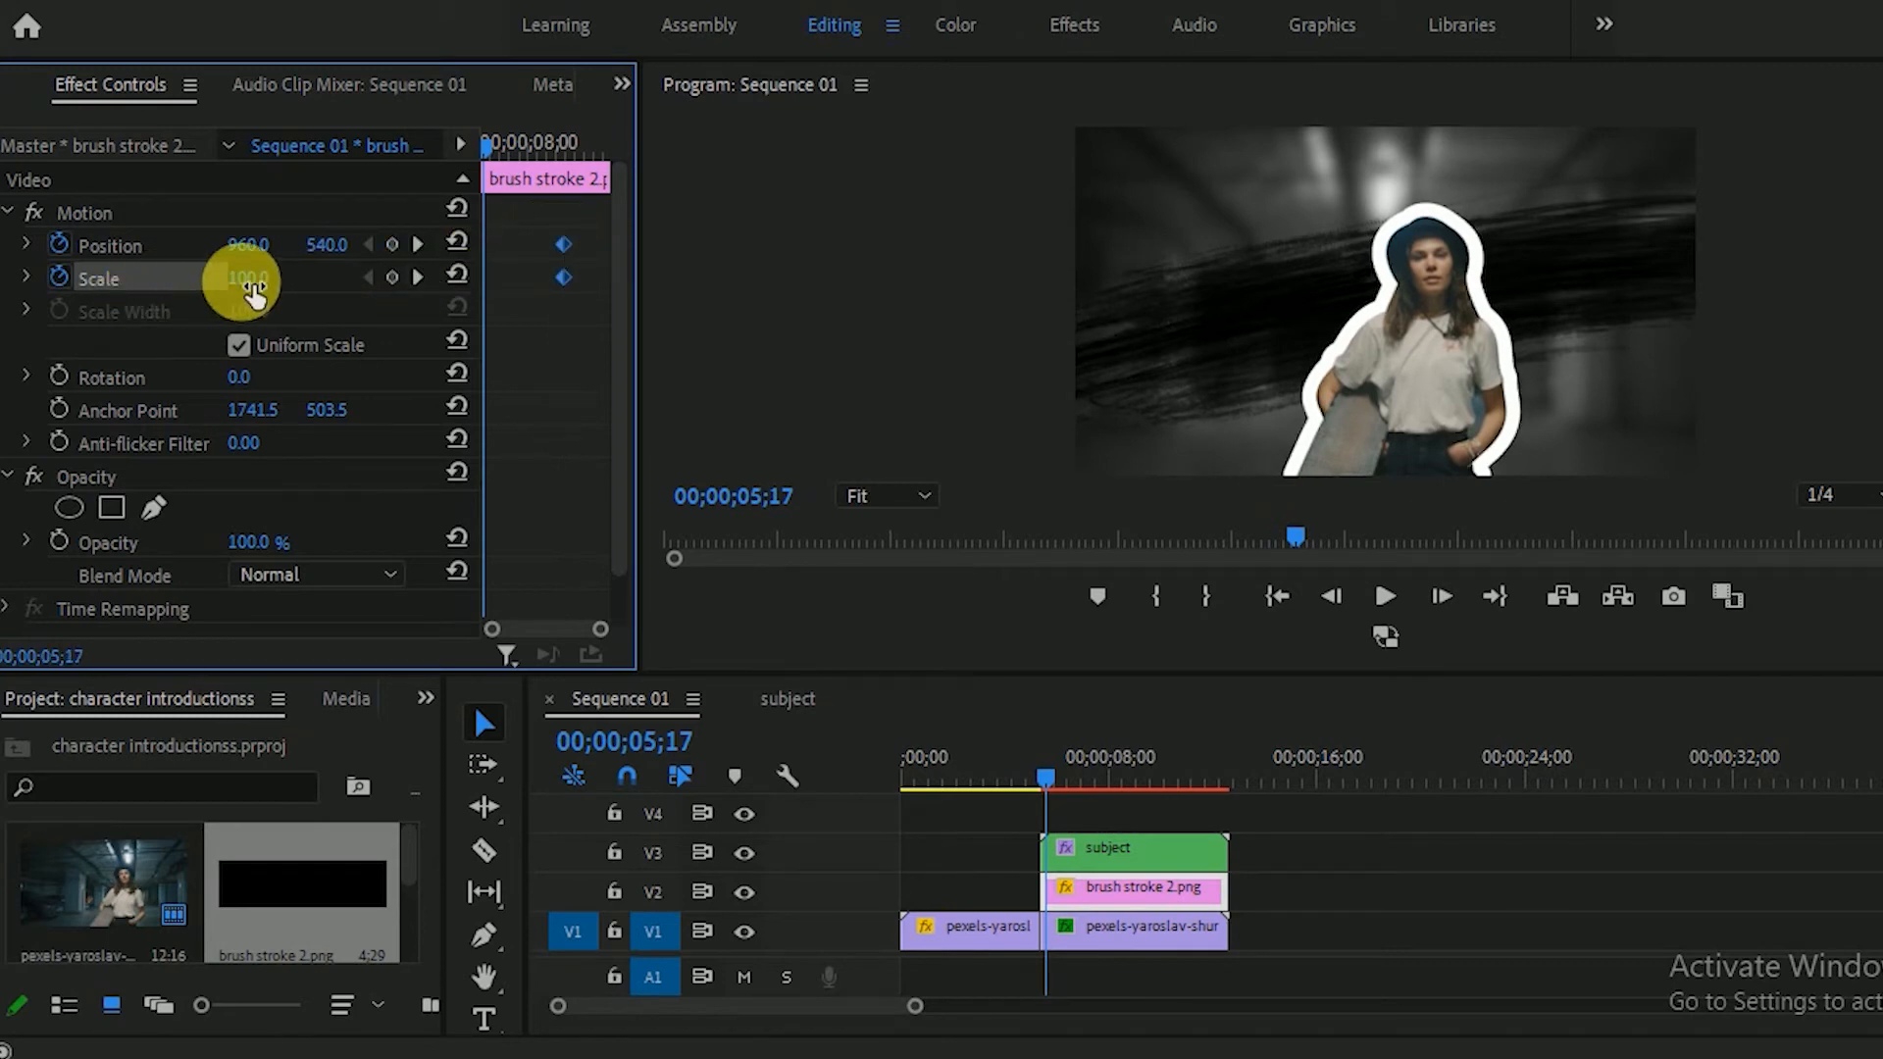
Step: At 00;00;05;17, set the brush stroke's Scale to 174 and vertical Position to 589, and play back the animation
mouse_move(252, 277)
left_mouse_down()
mouse_move(349, 278)
mouse_move(331, 245)
mouse_move(365, 244)
left_mouse_up()
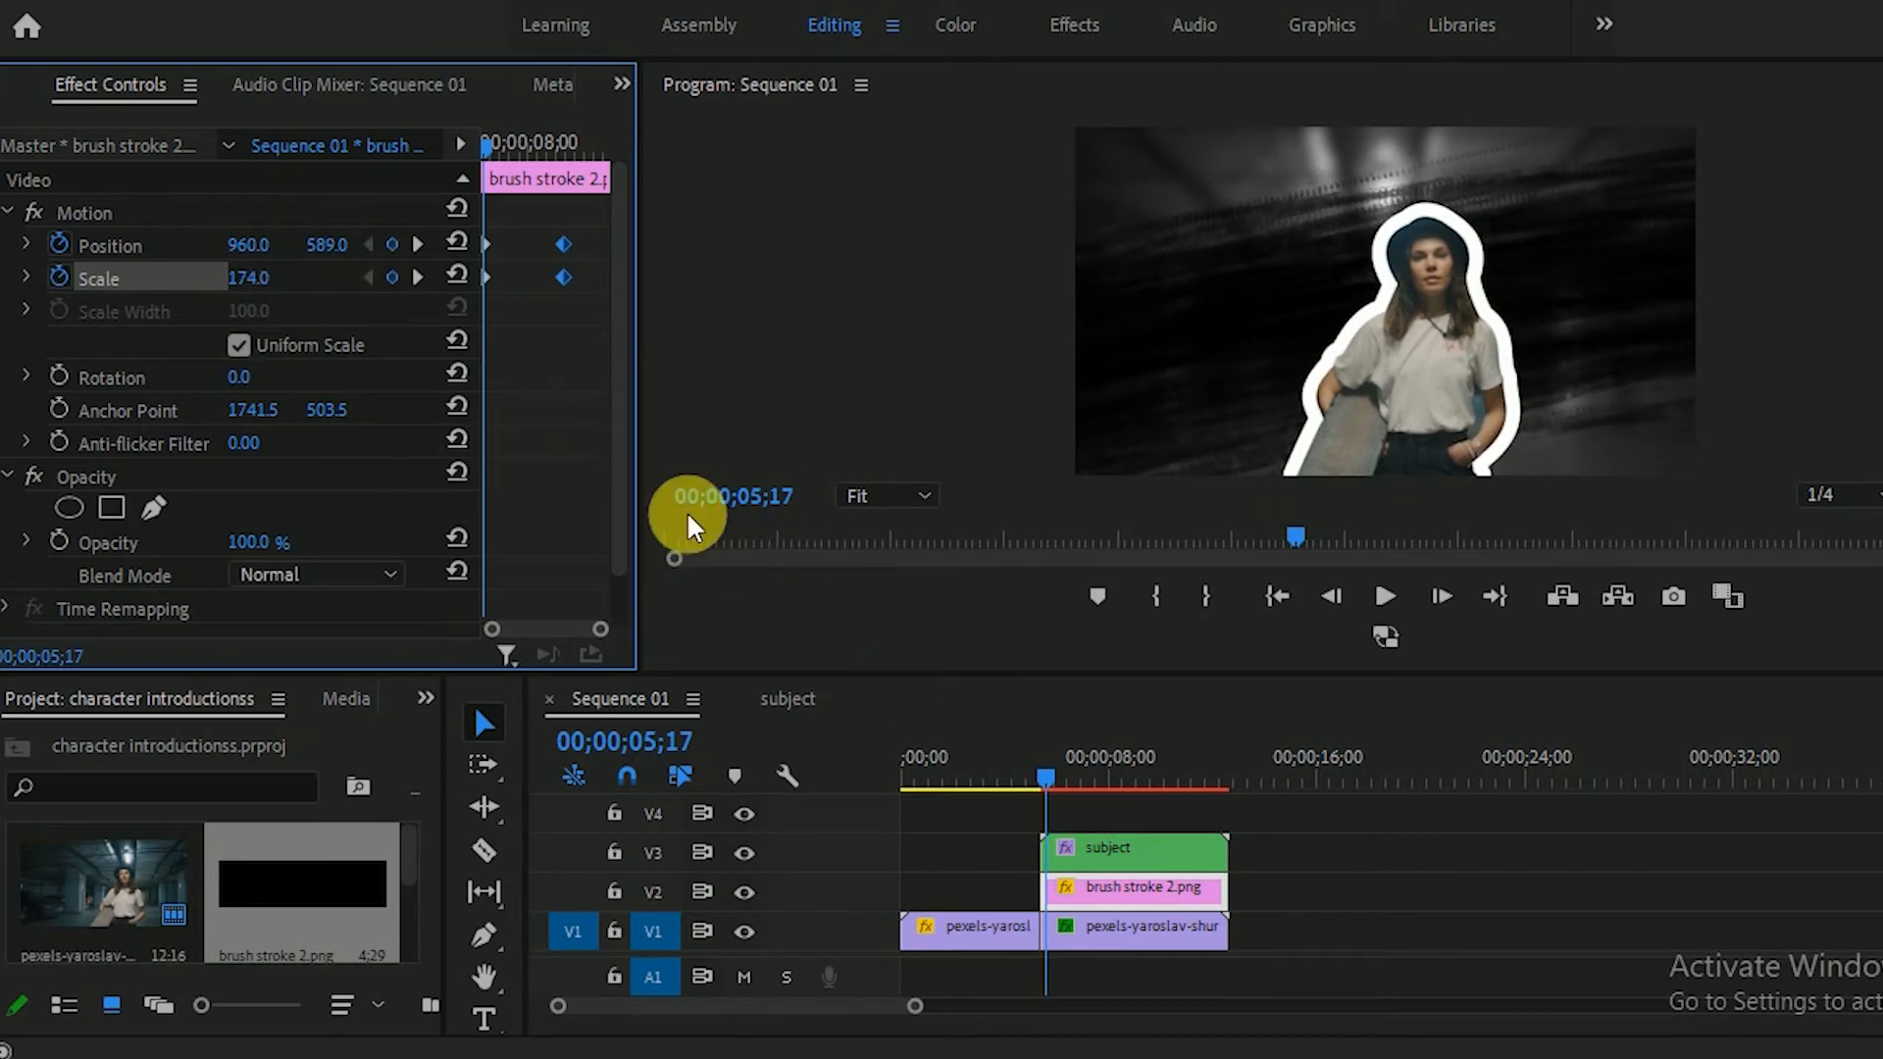
left_click(1042, 771)
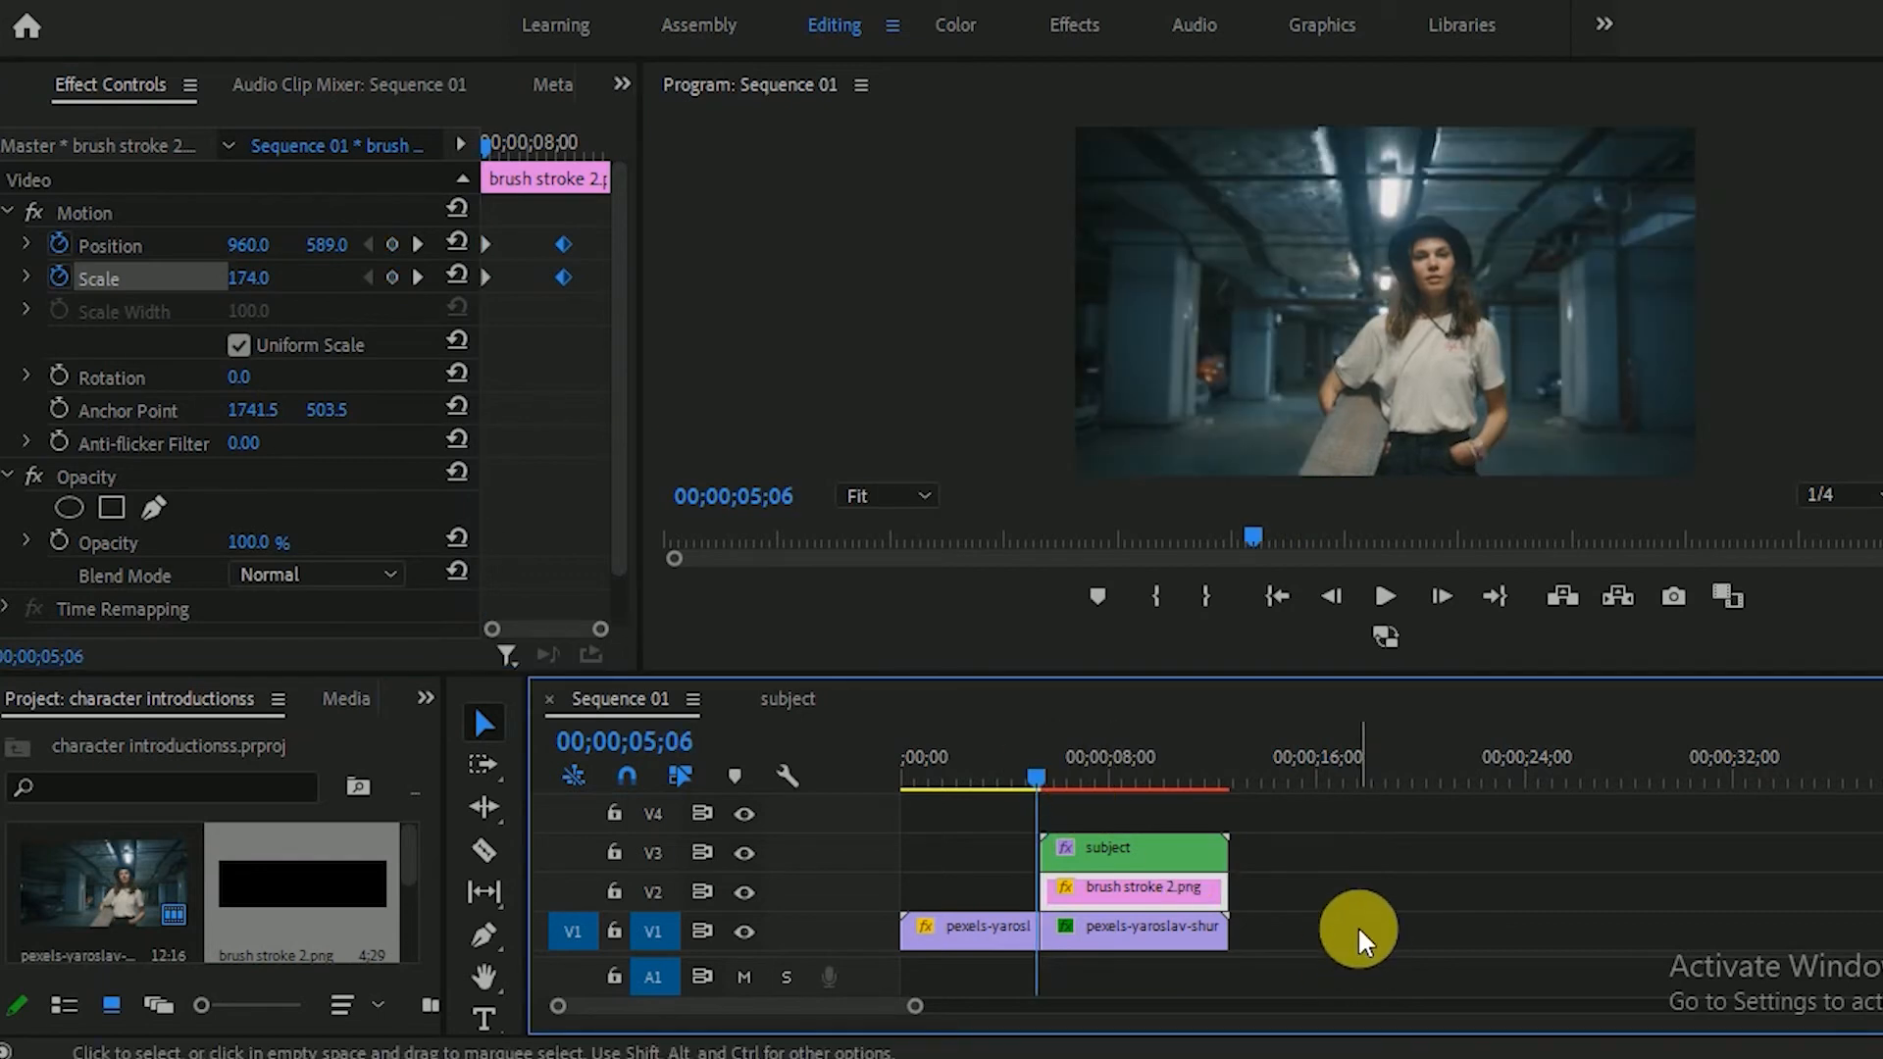
key("space")
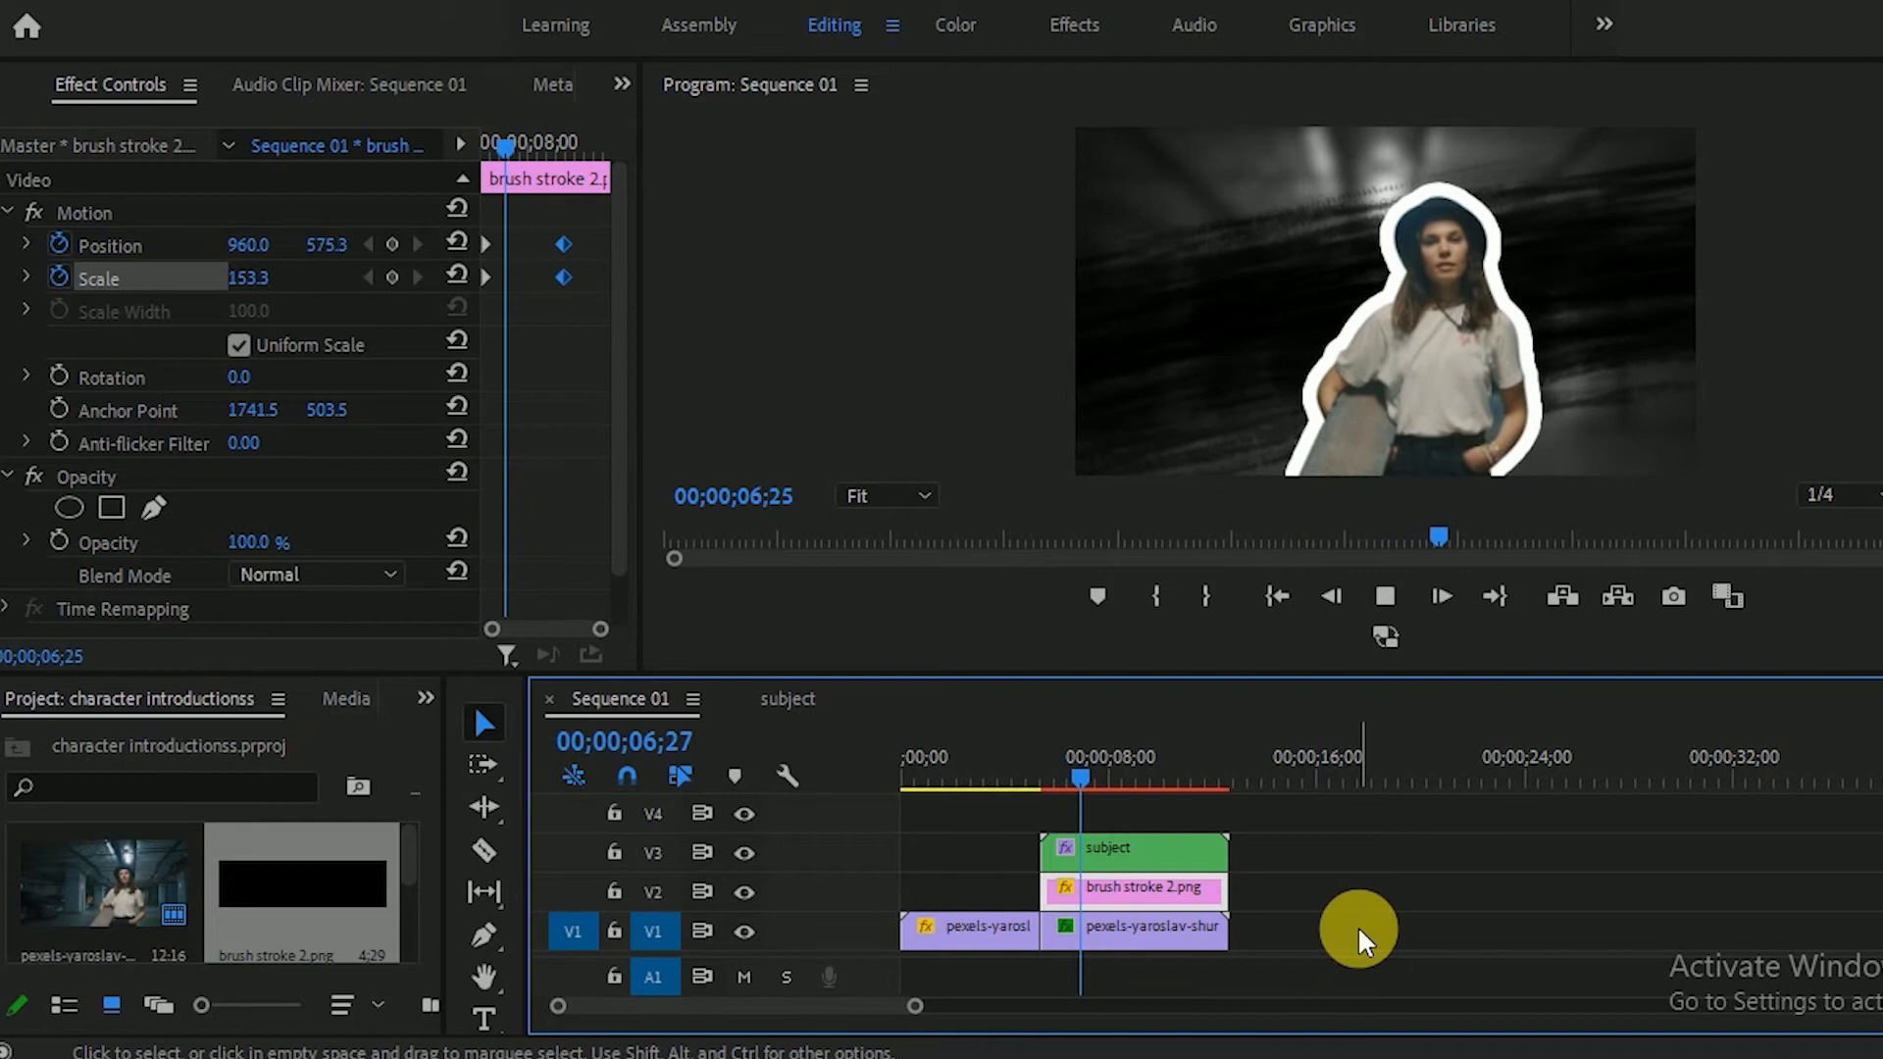
left_click(1130, 852)
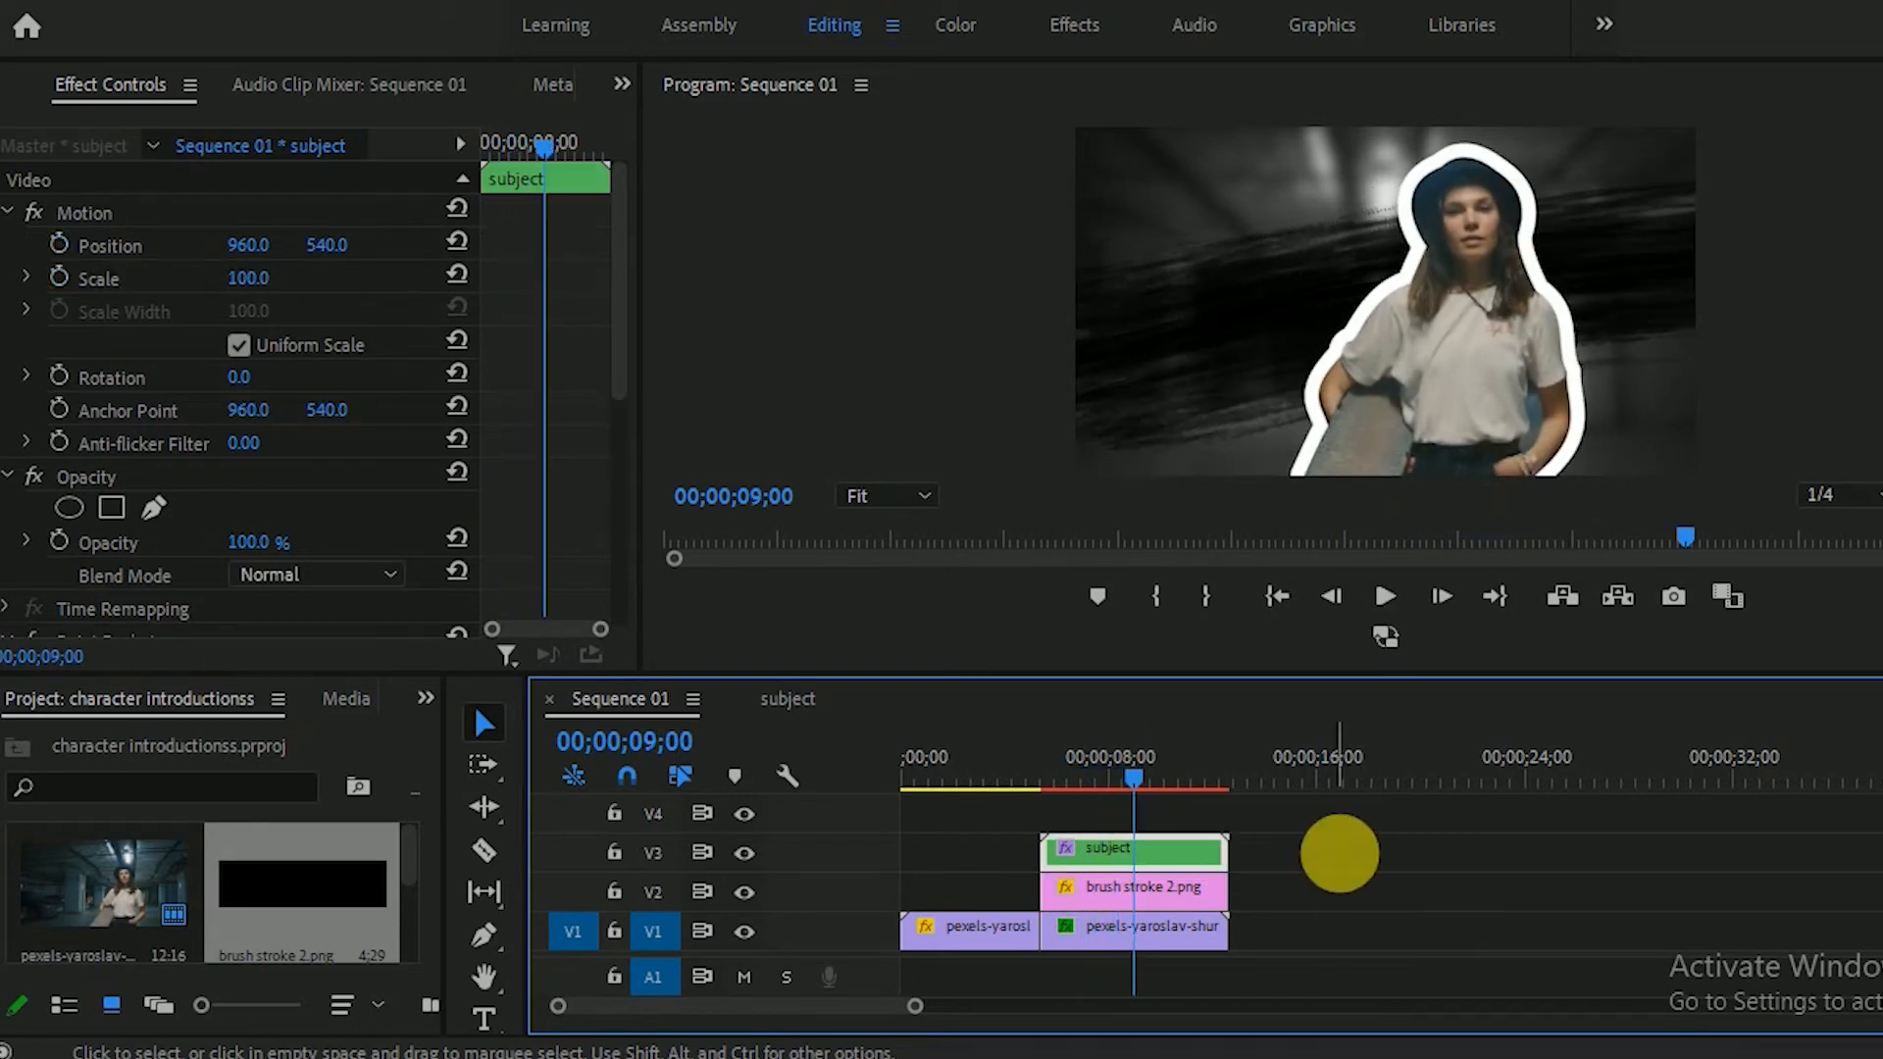
left_click(1196, 822)
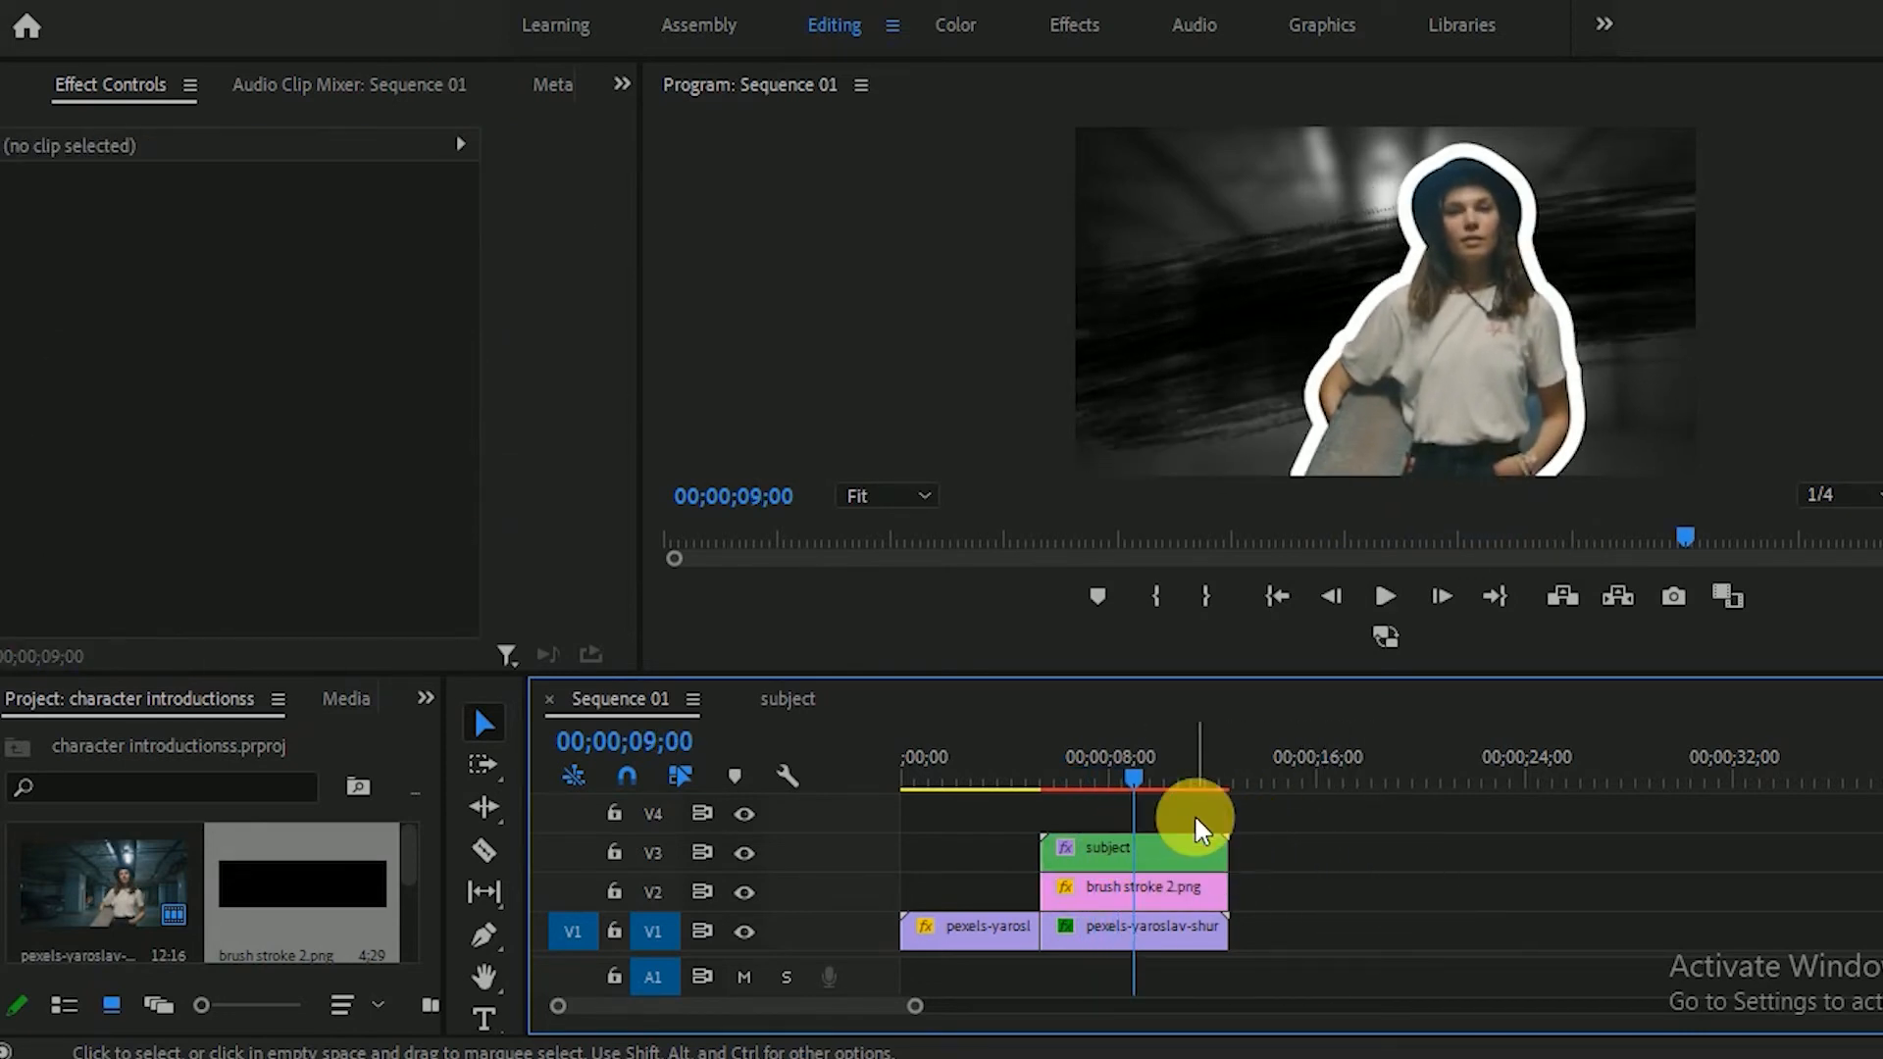
Step: Add the title text "Skater Girl" beside the woman at 00;00;09;00 and enlarge it to about 221%
left_click(485, 1019)
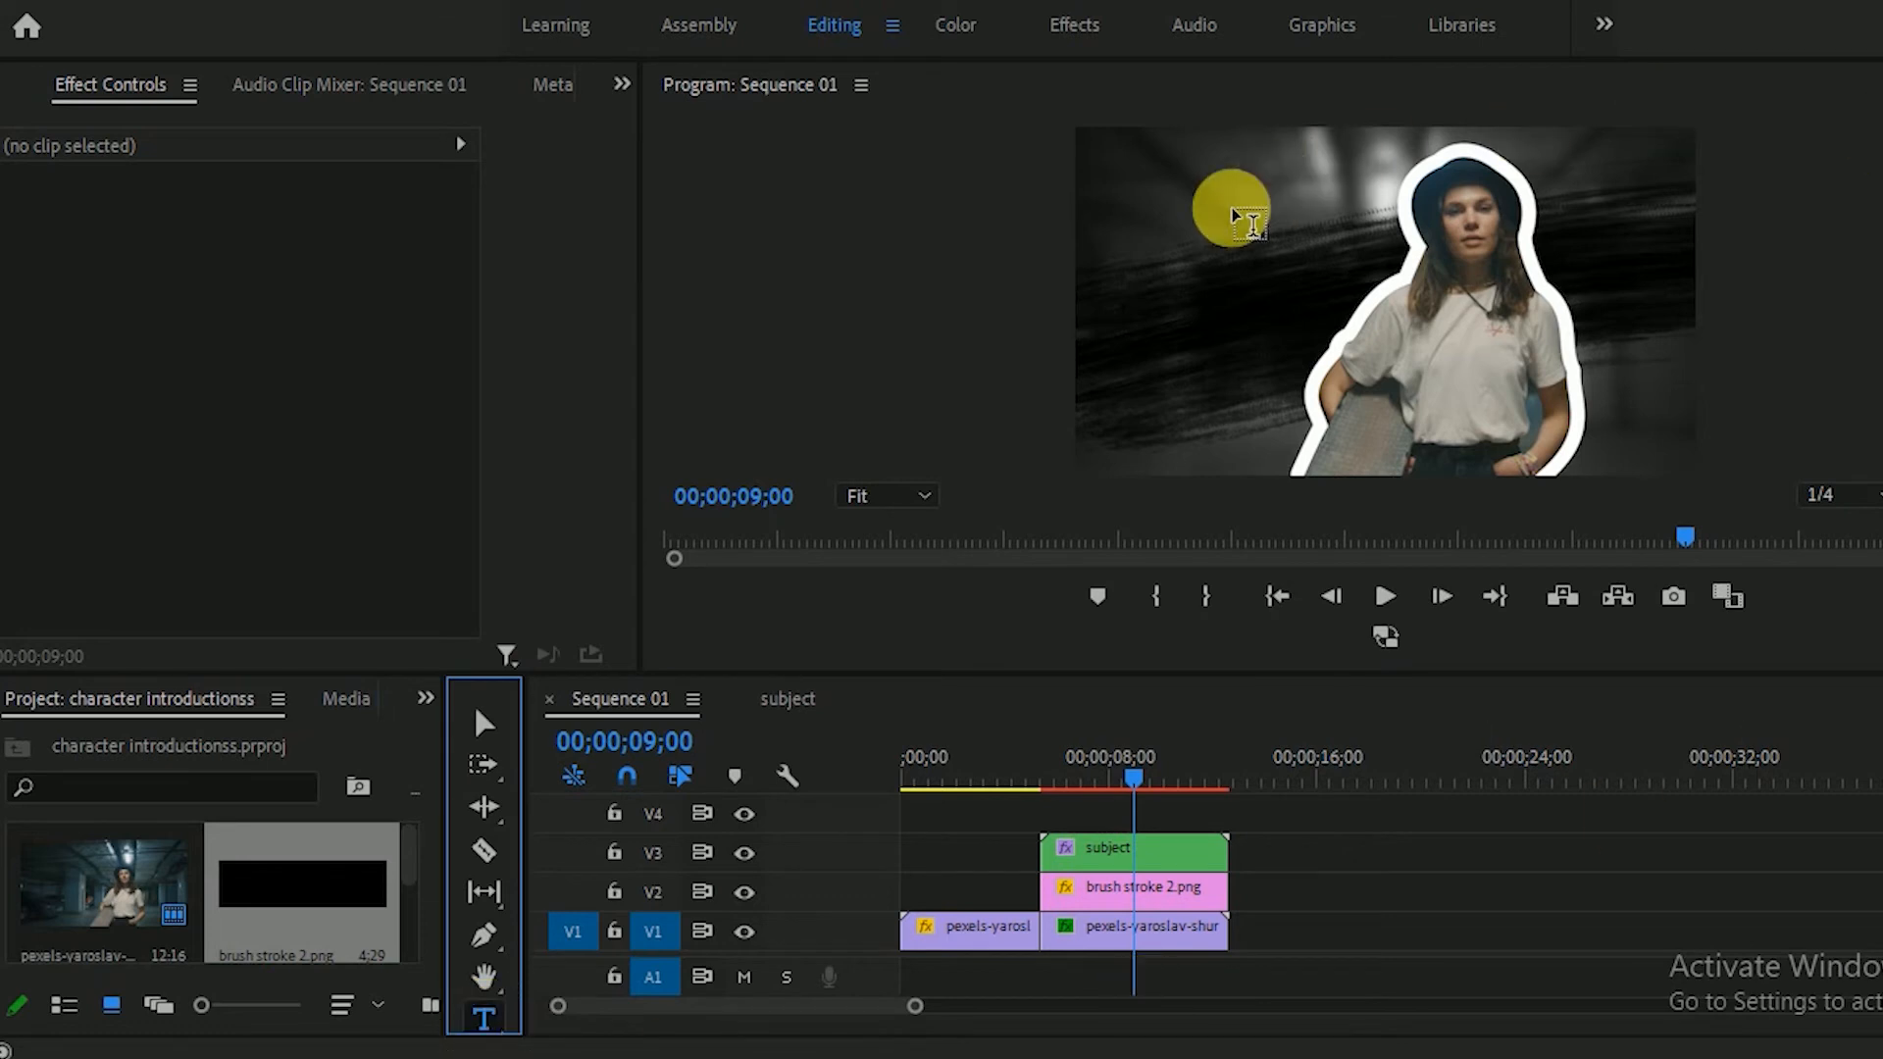
left_click(1174, 263)
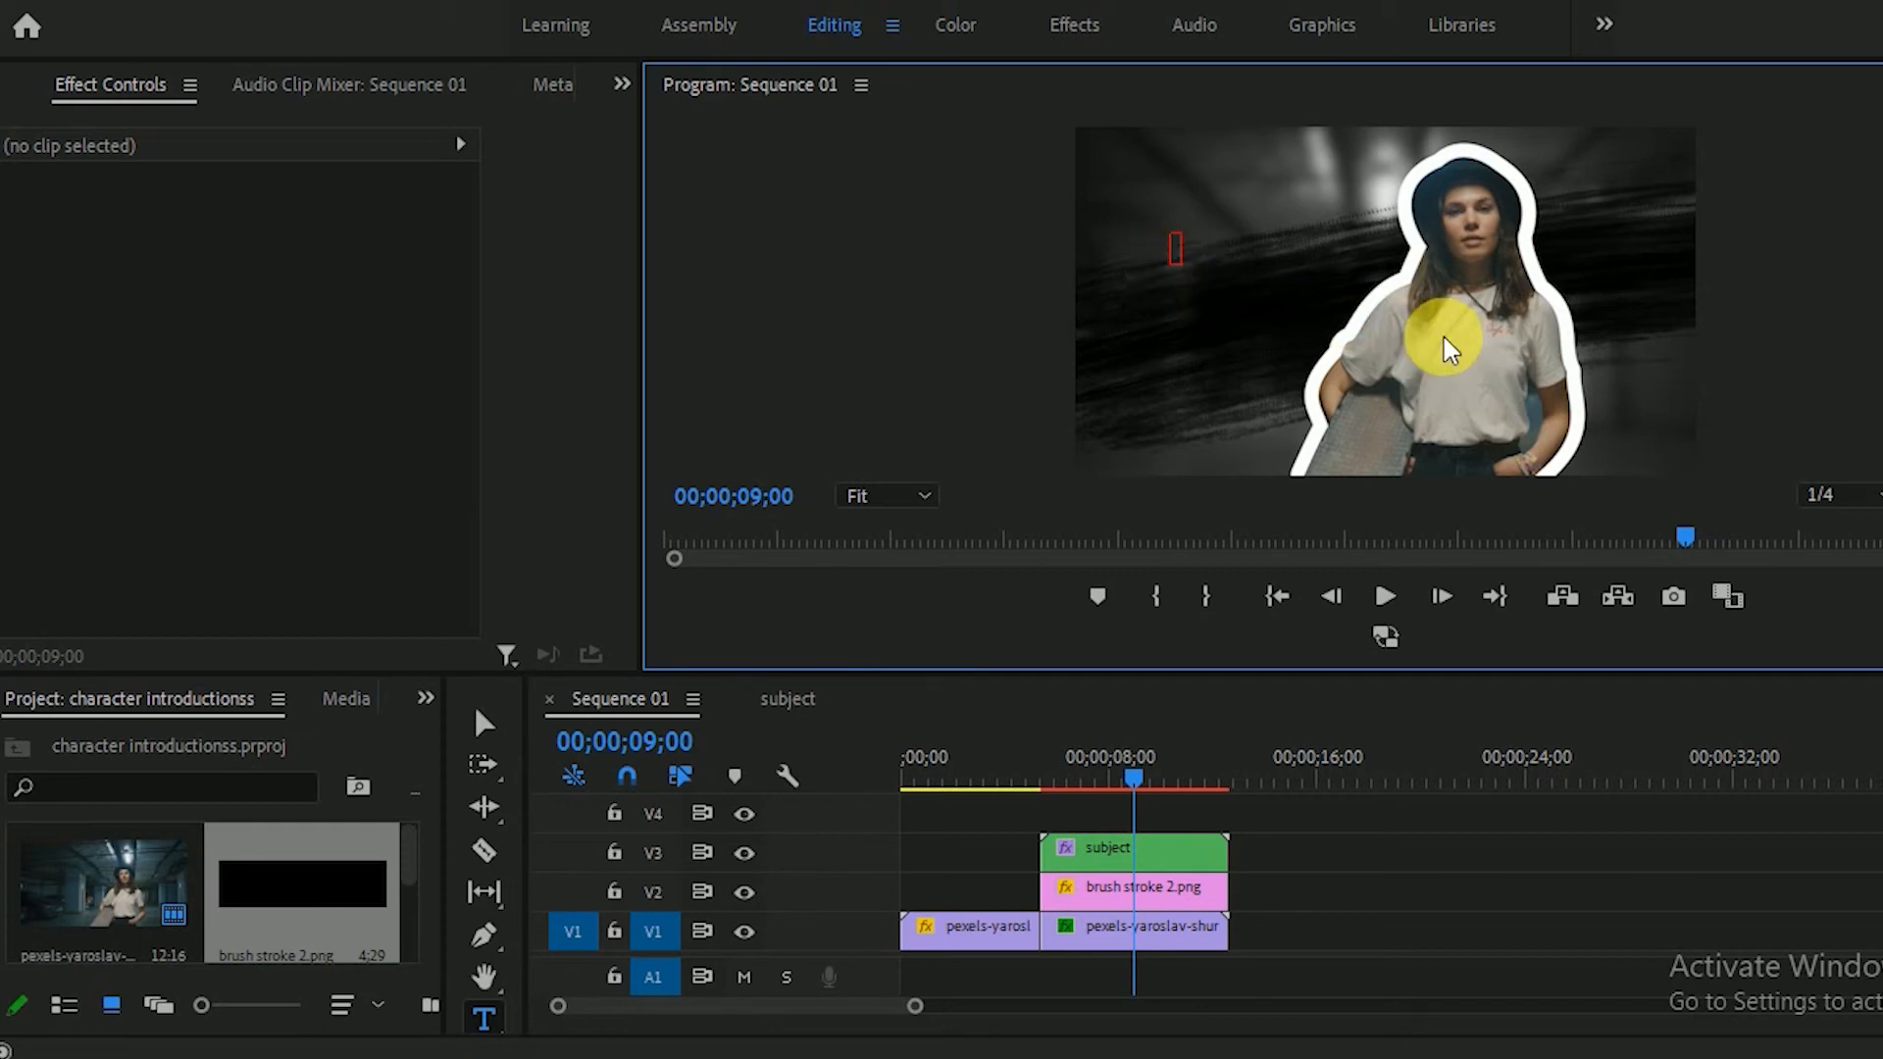
left_click(1467, 361)
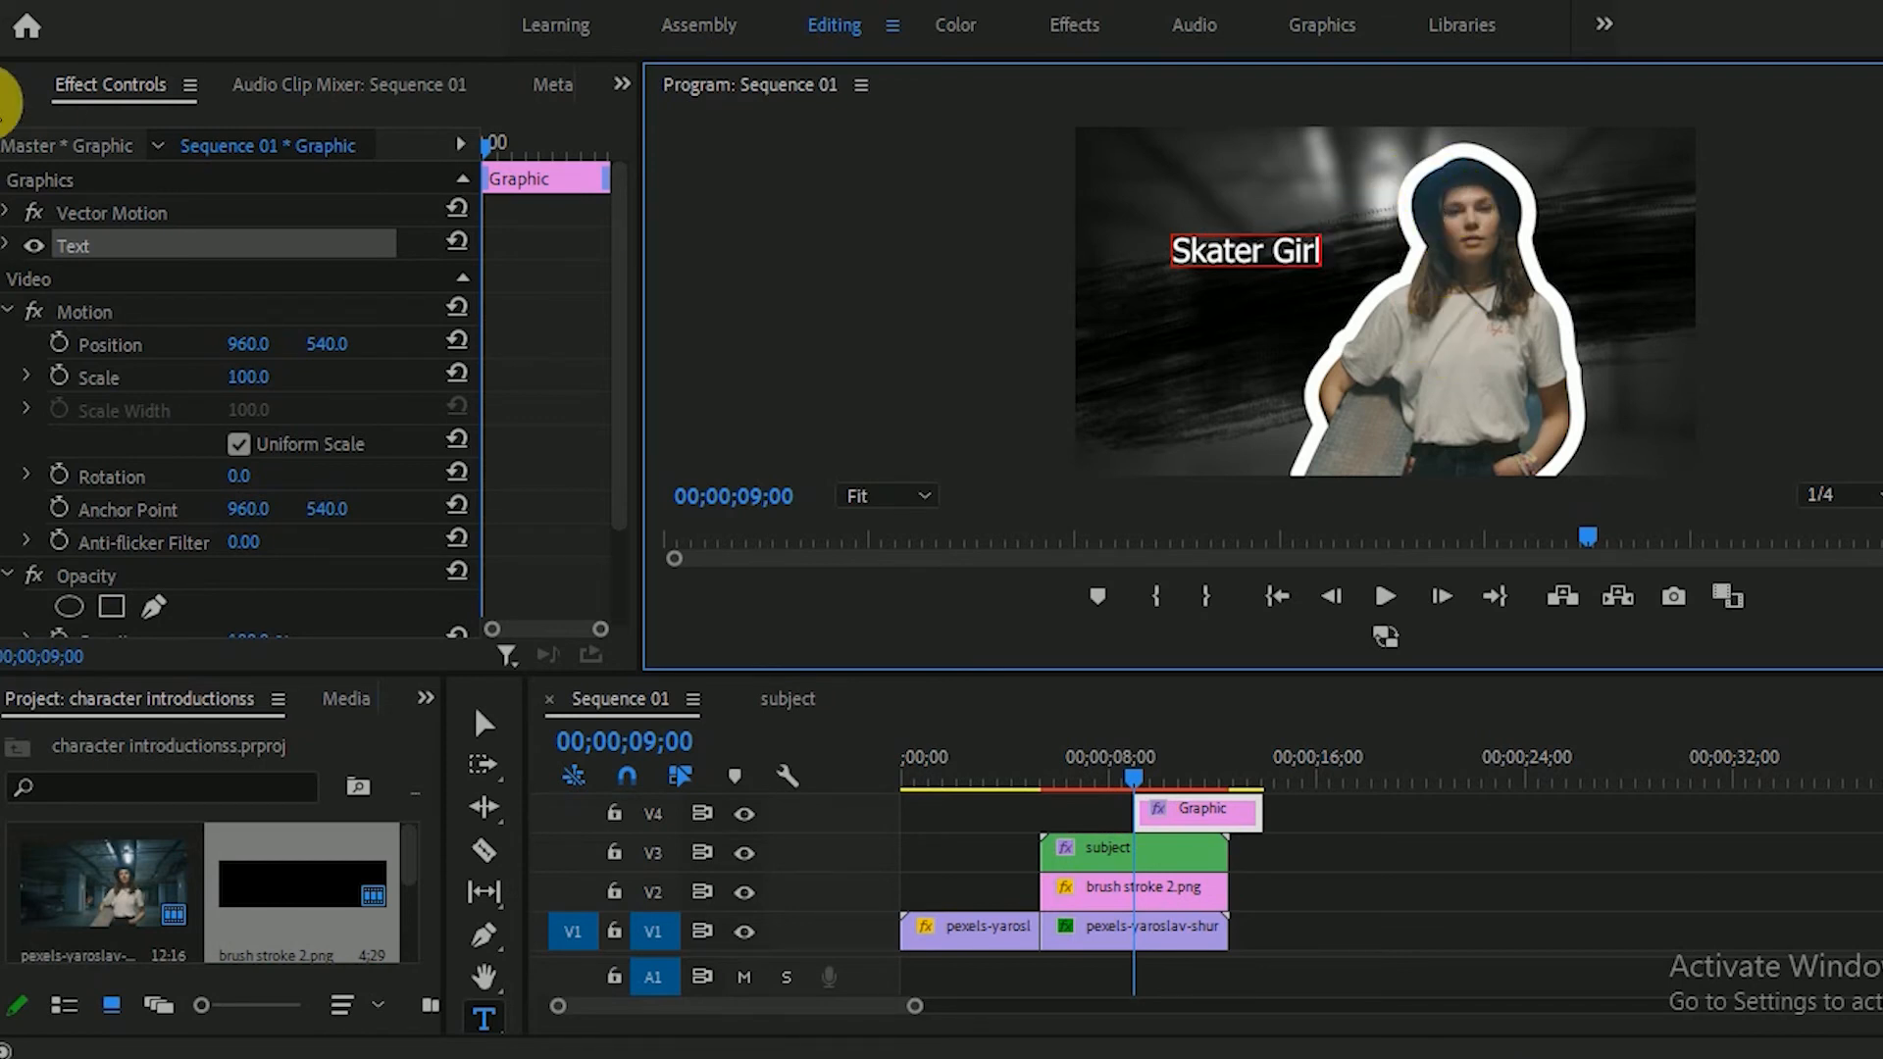
left_click(483, 723)
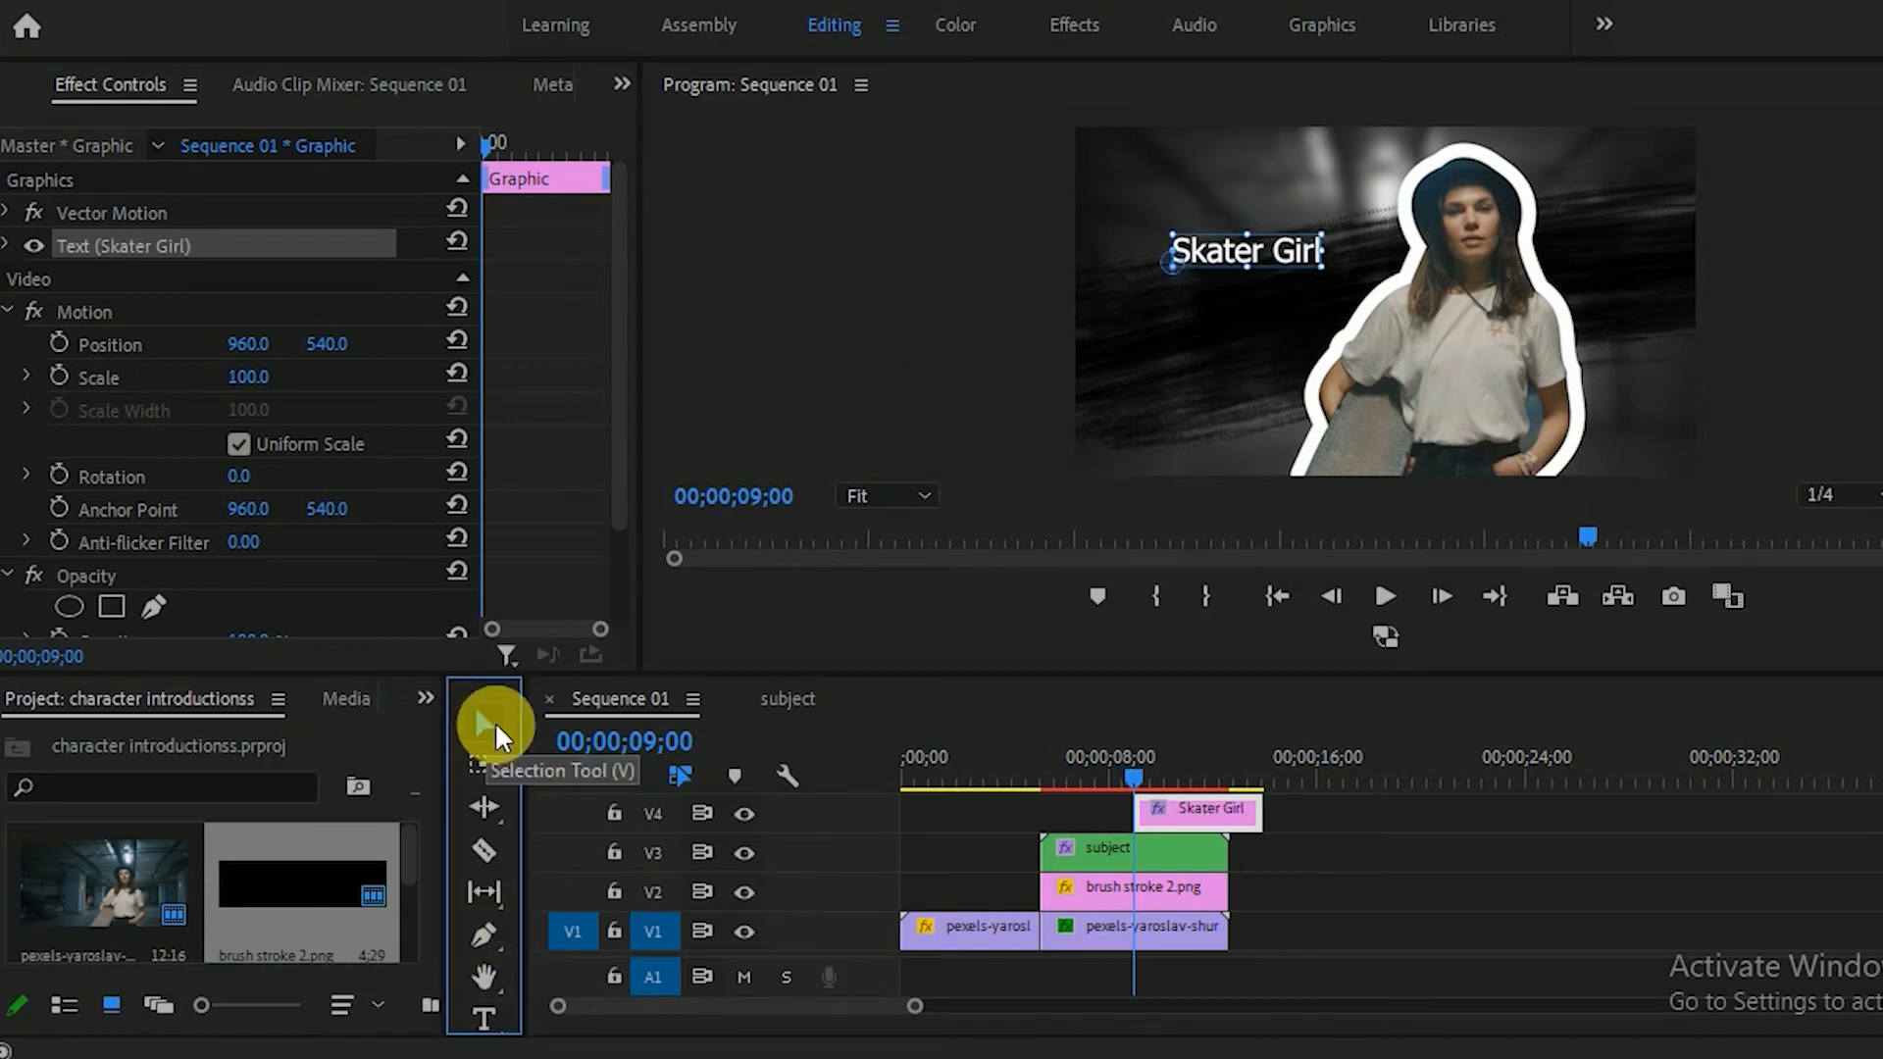
left_click_drag(1327, 267, 1423, 319)
Step: Change the "Skater Girl" text's font to Wowi Typeface in Essential Graphics and enlarge the text to about 251%
left_click(538, 7)
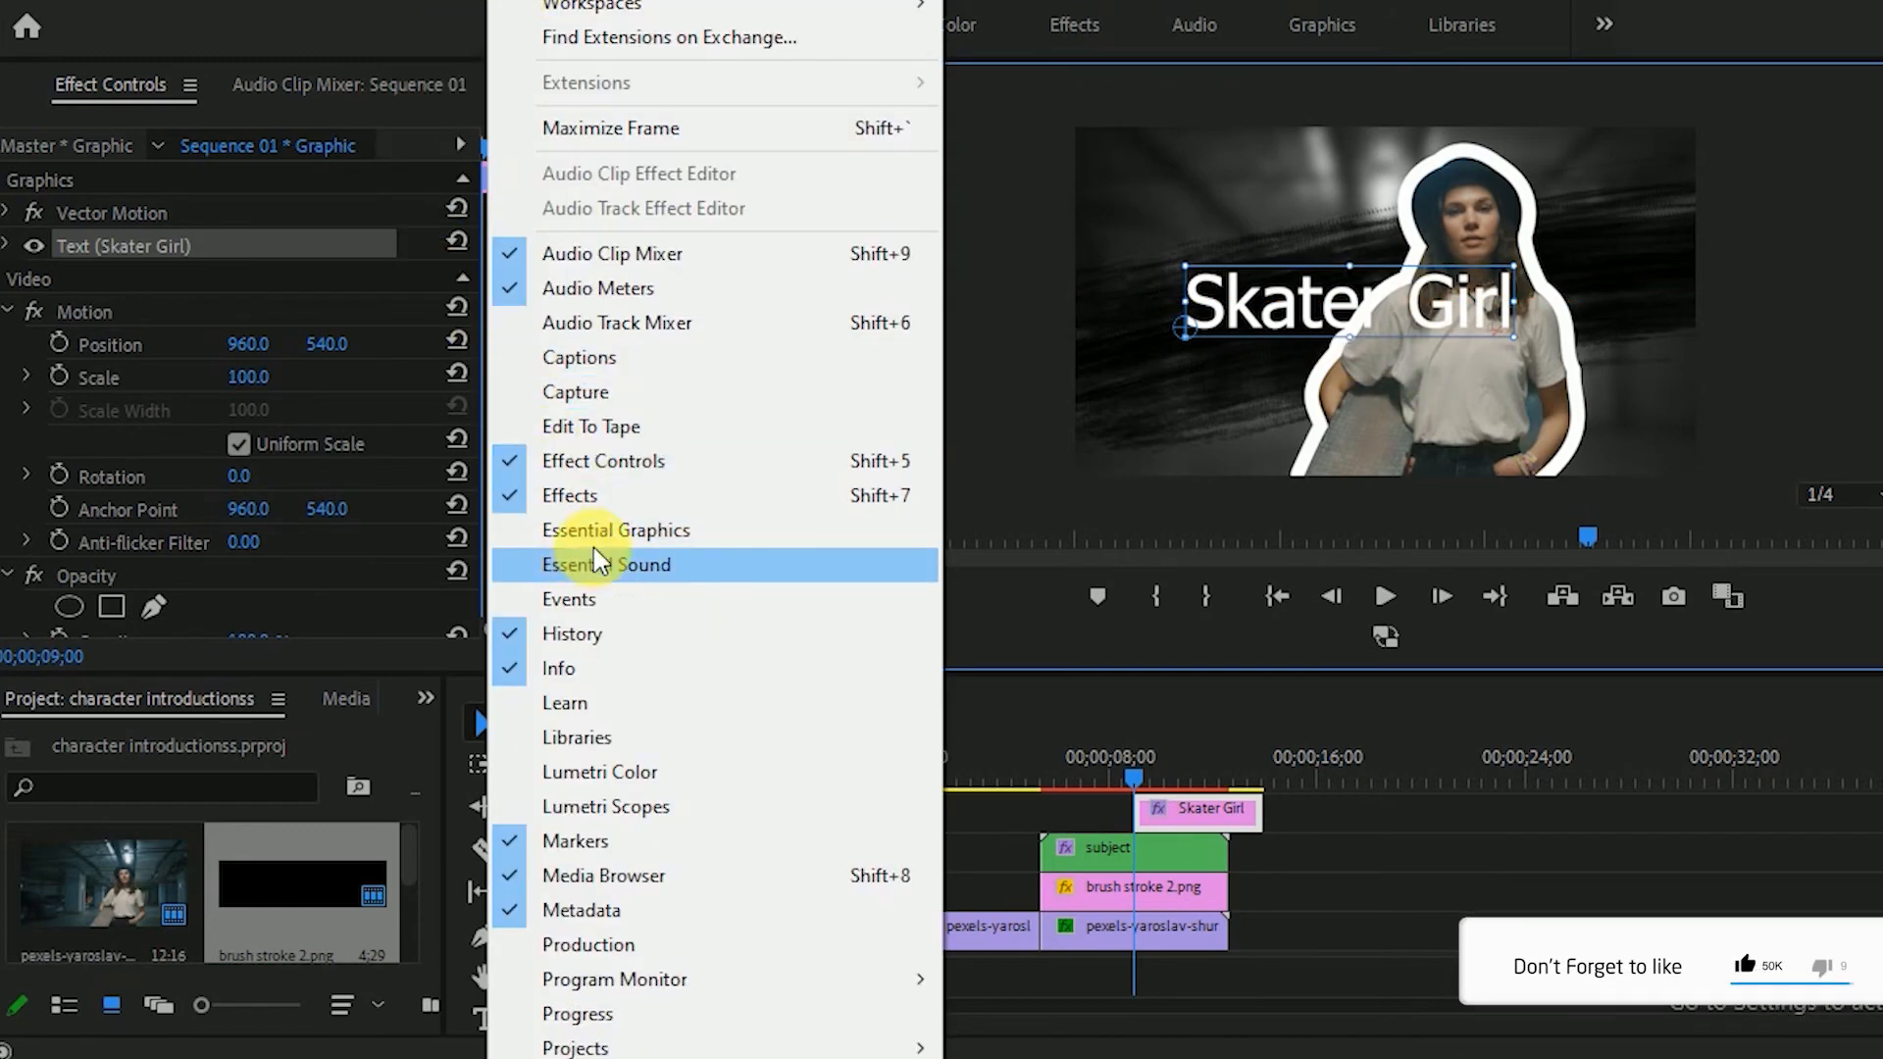
left_click(620, 530)
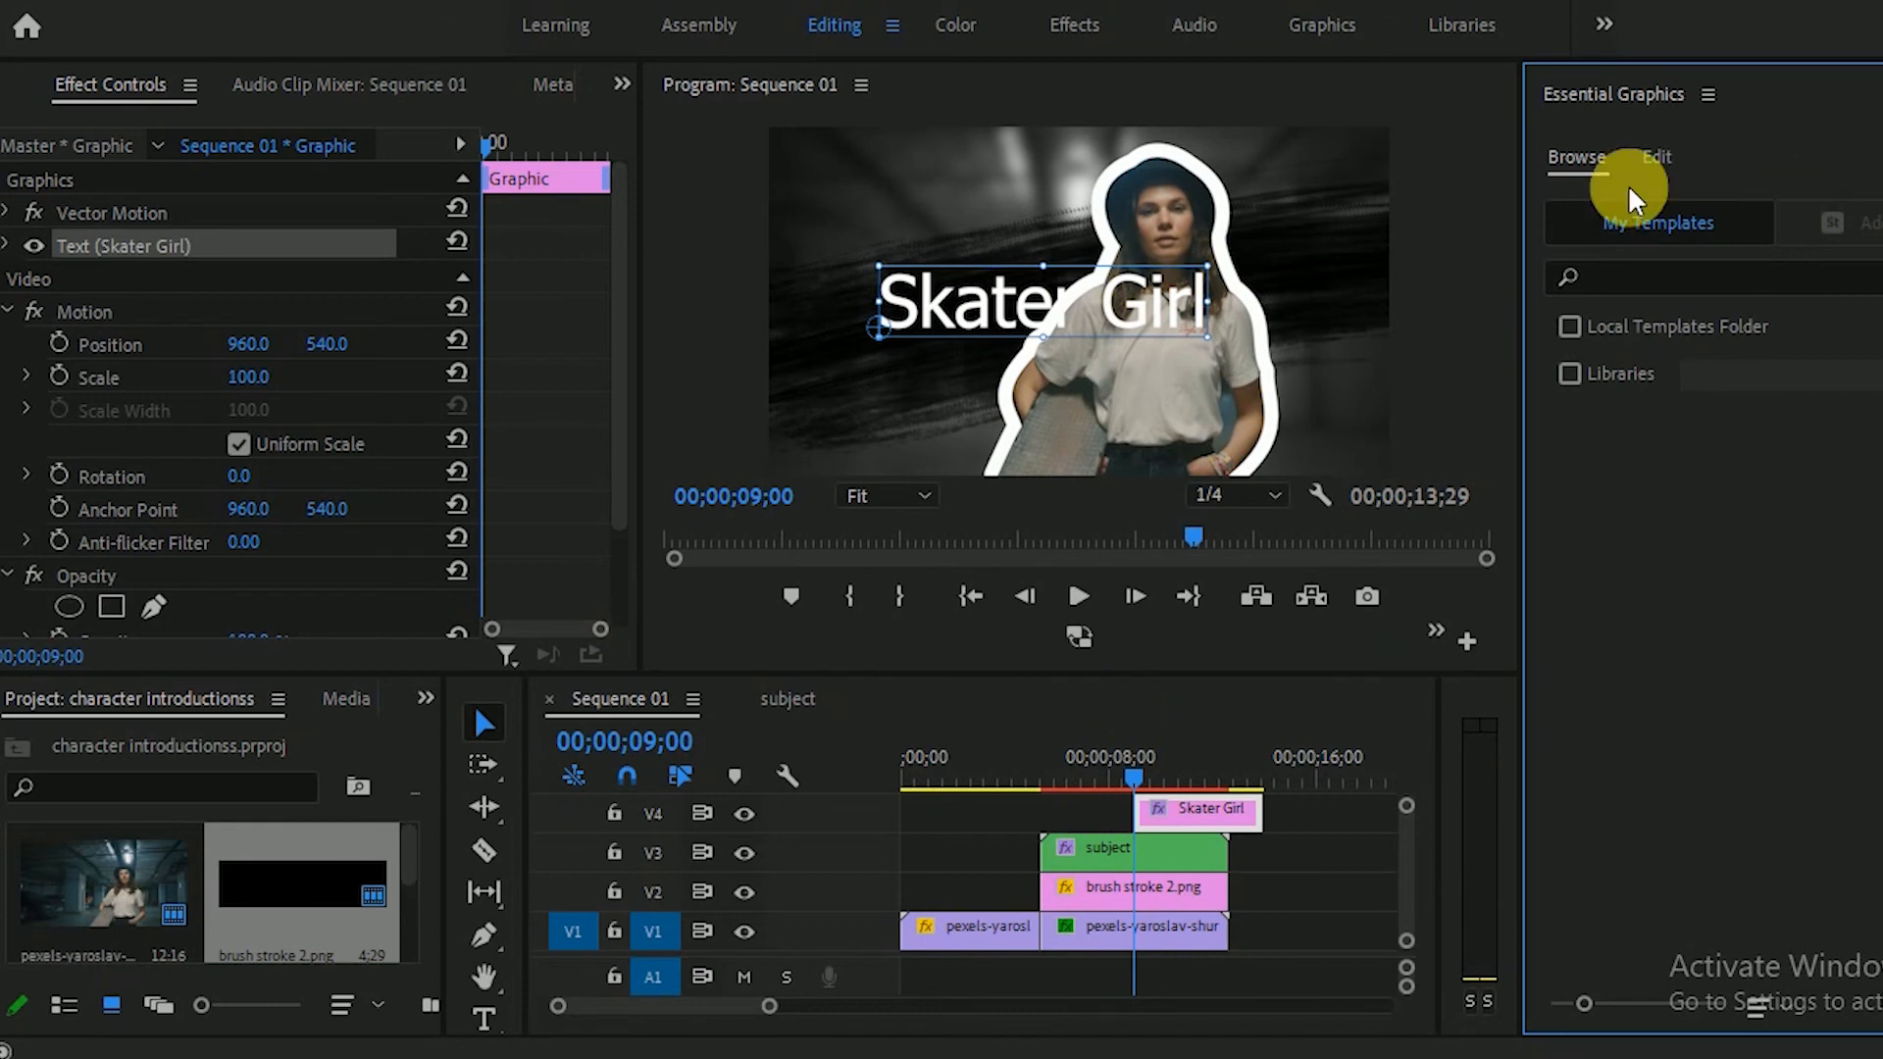
left_click(1656, 157)
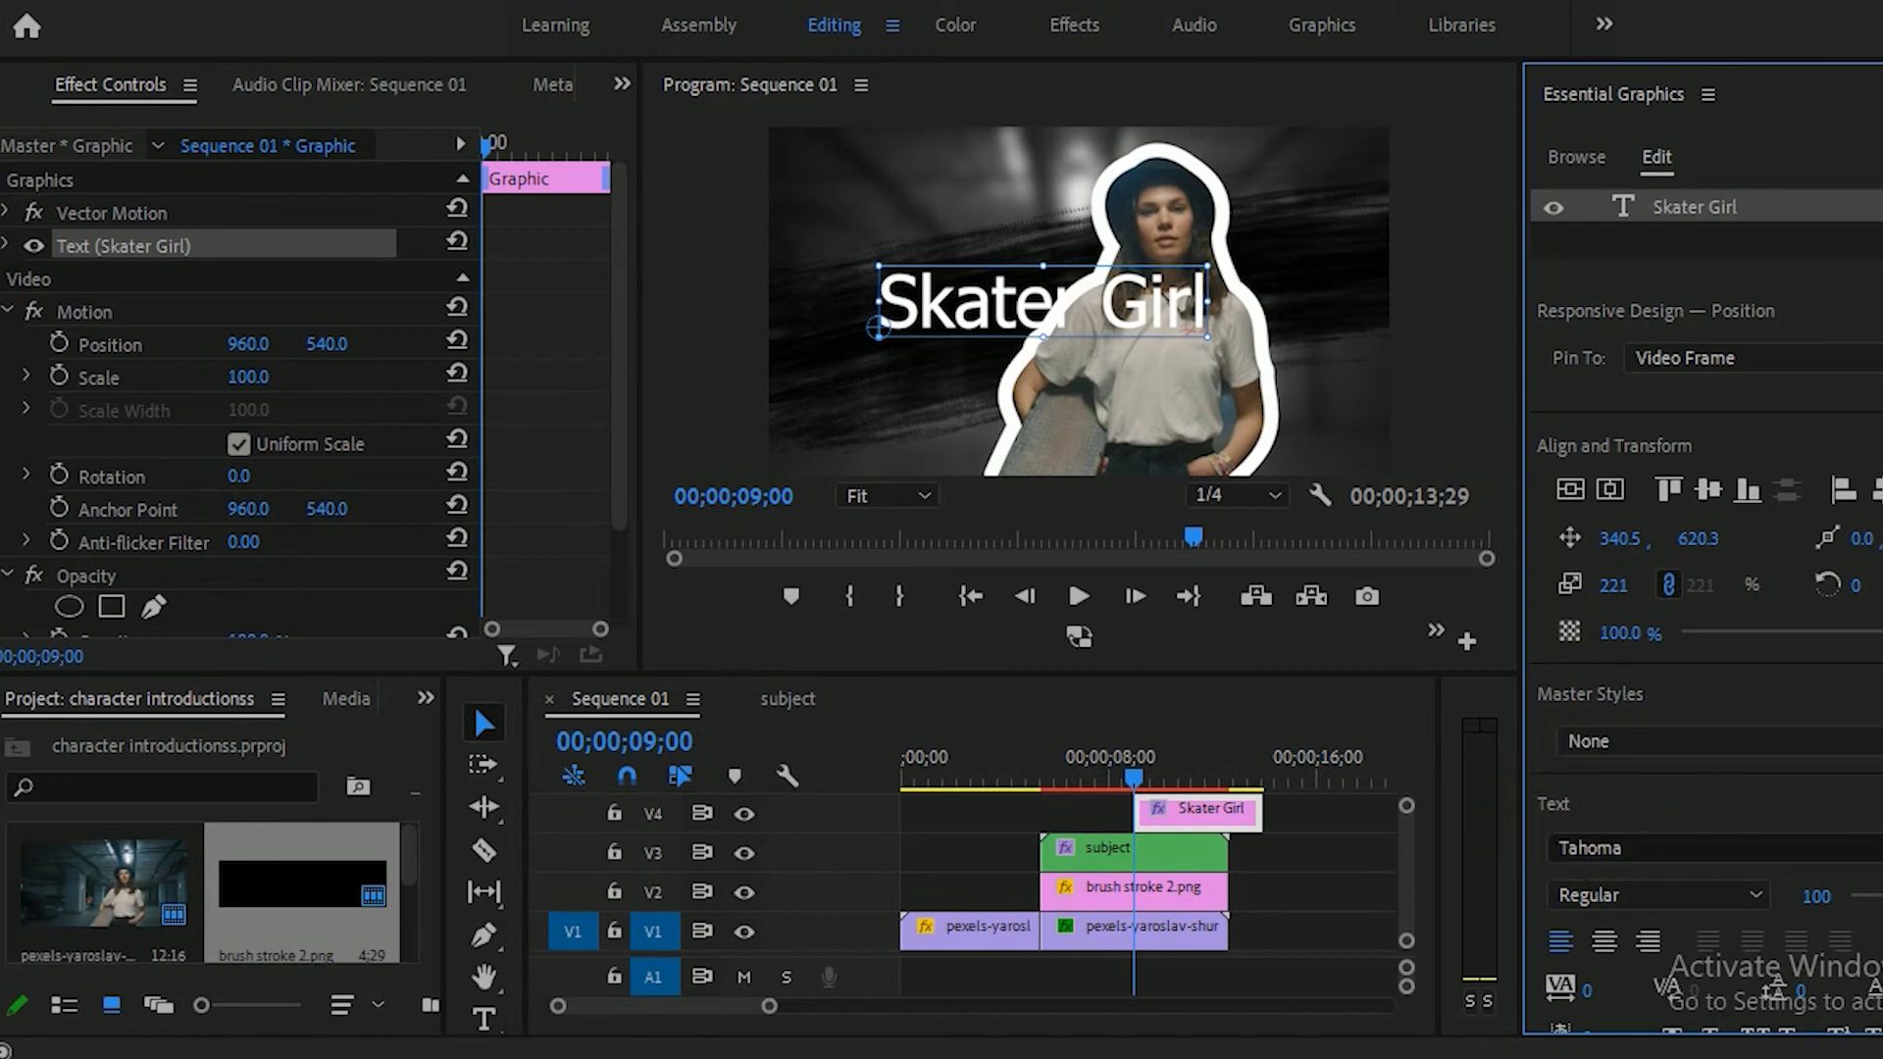
left_click(1872, 848)
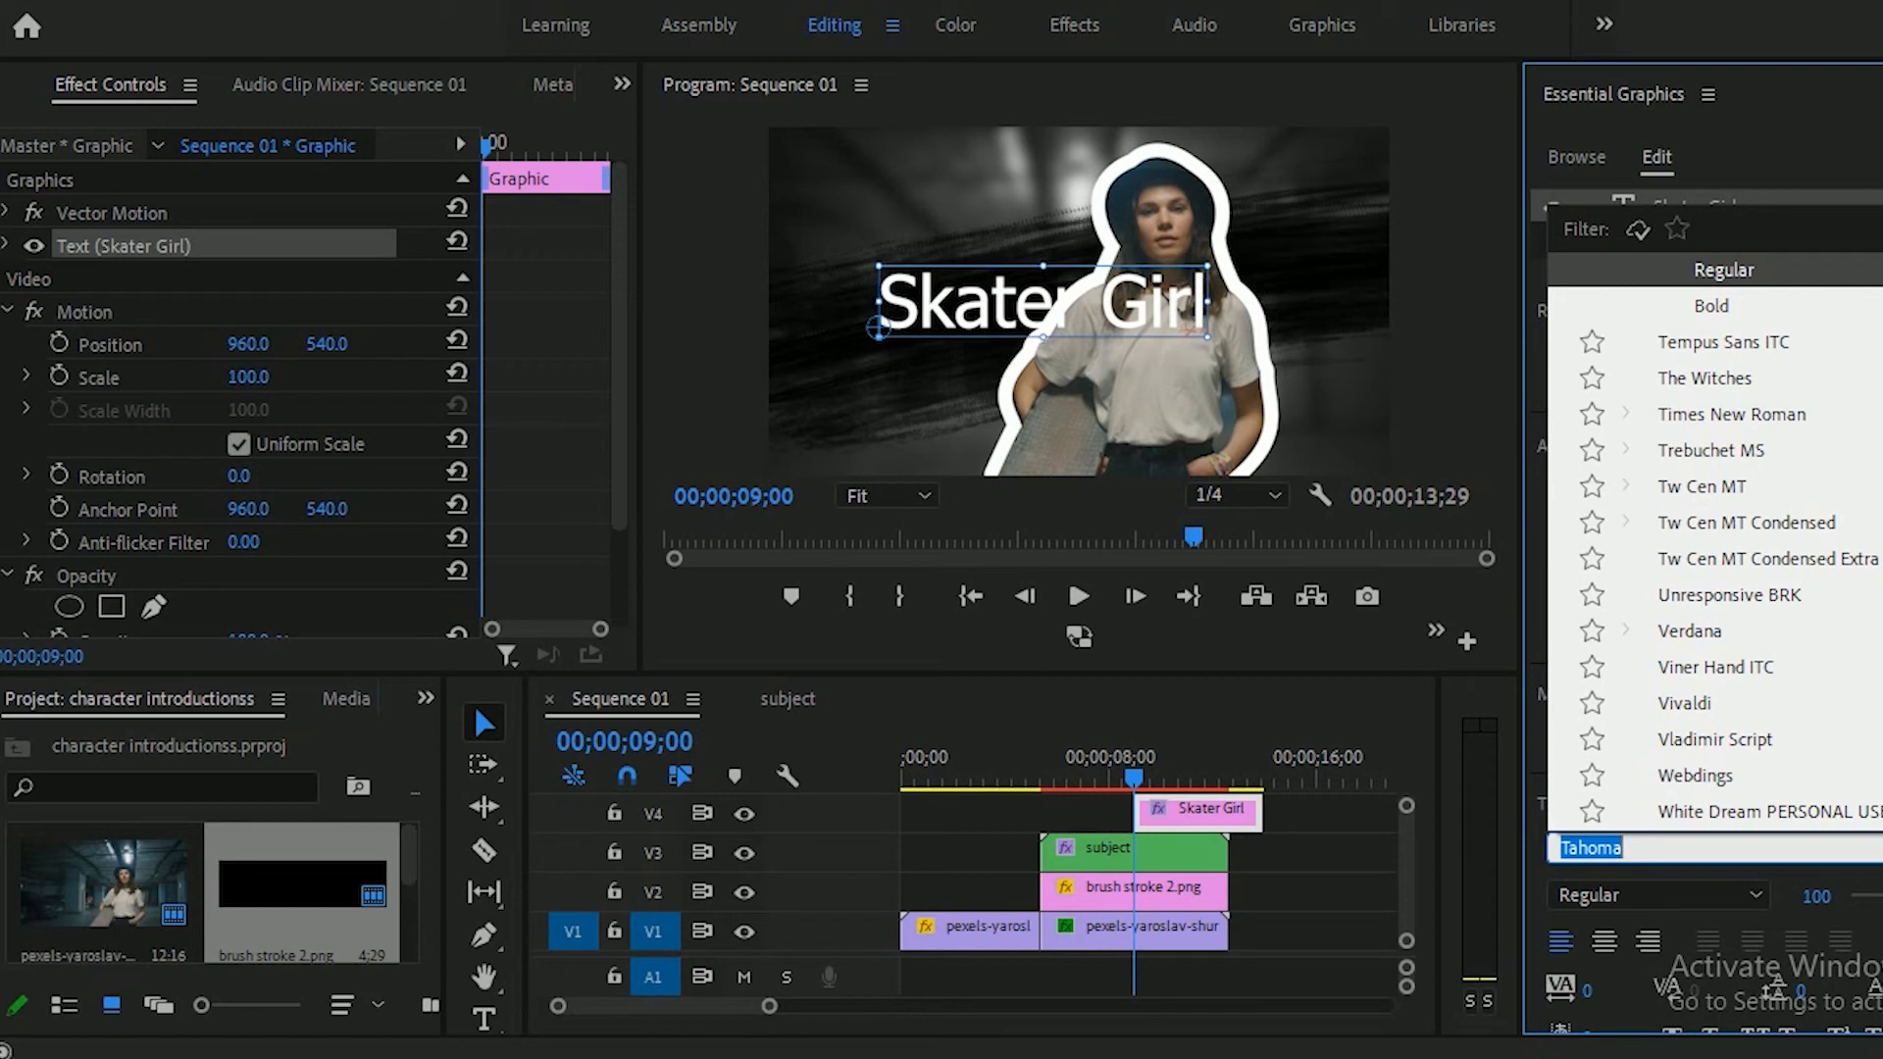
type("wow")
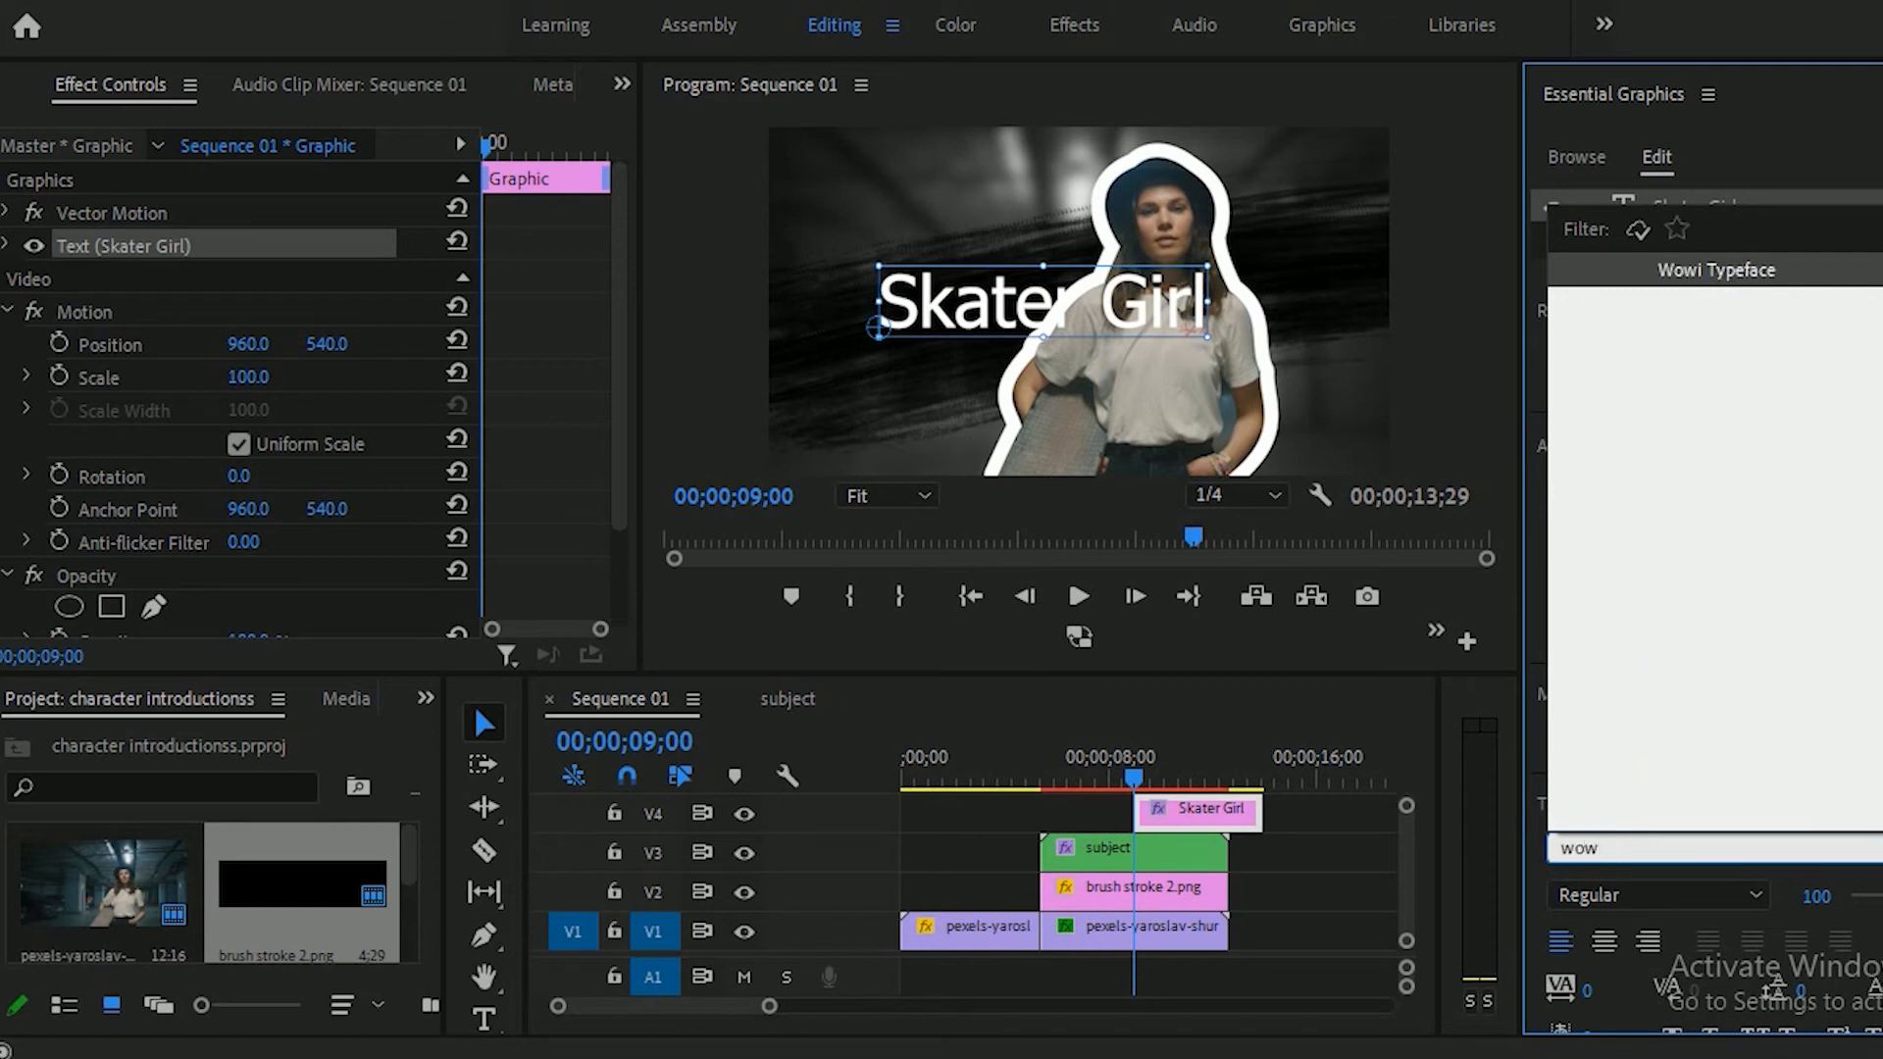
left_click(1805, 273)
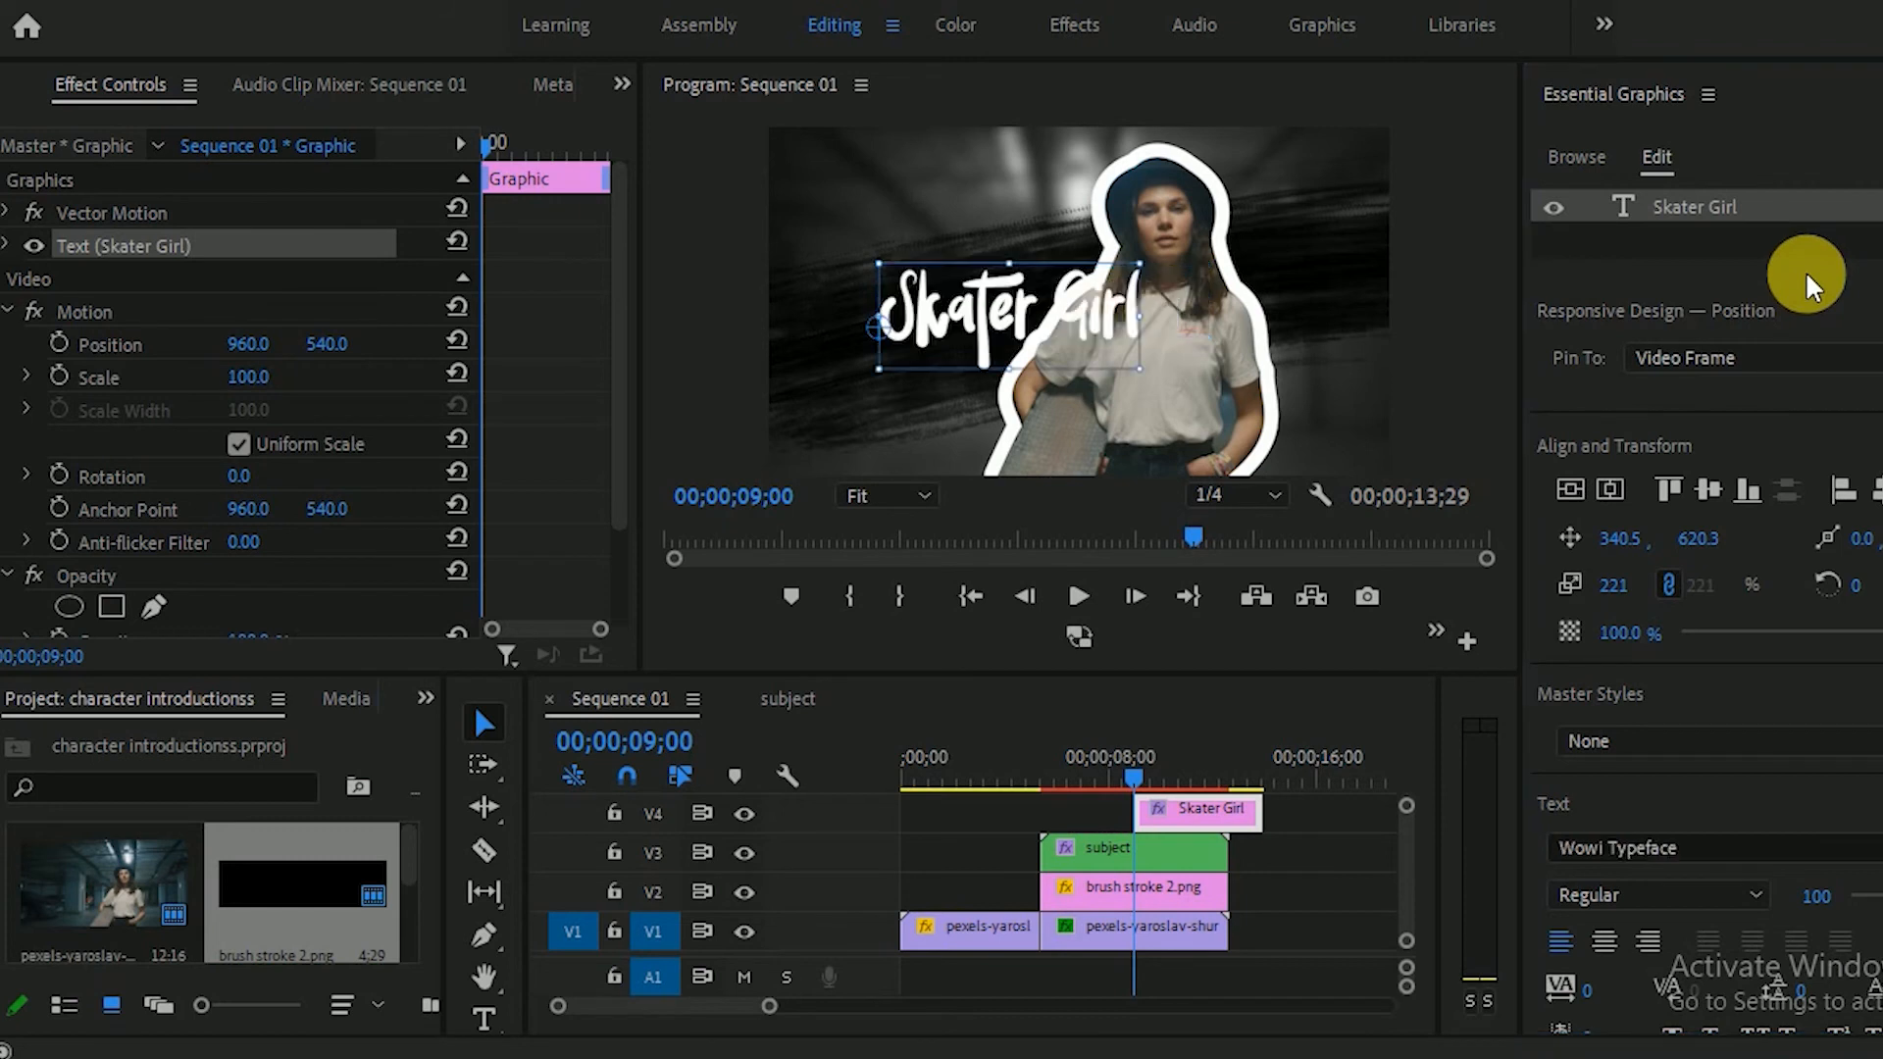
mouse_move(1136, 370)
left_mouse_down()
mouse_move(1180, 402)
mouse_move(1157, 387)
left_mouse_up()
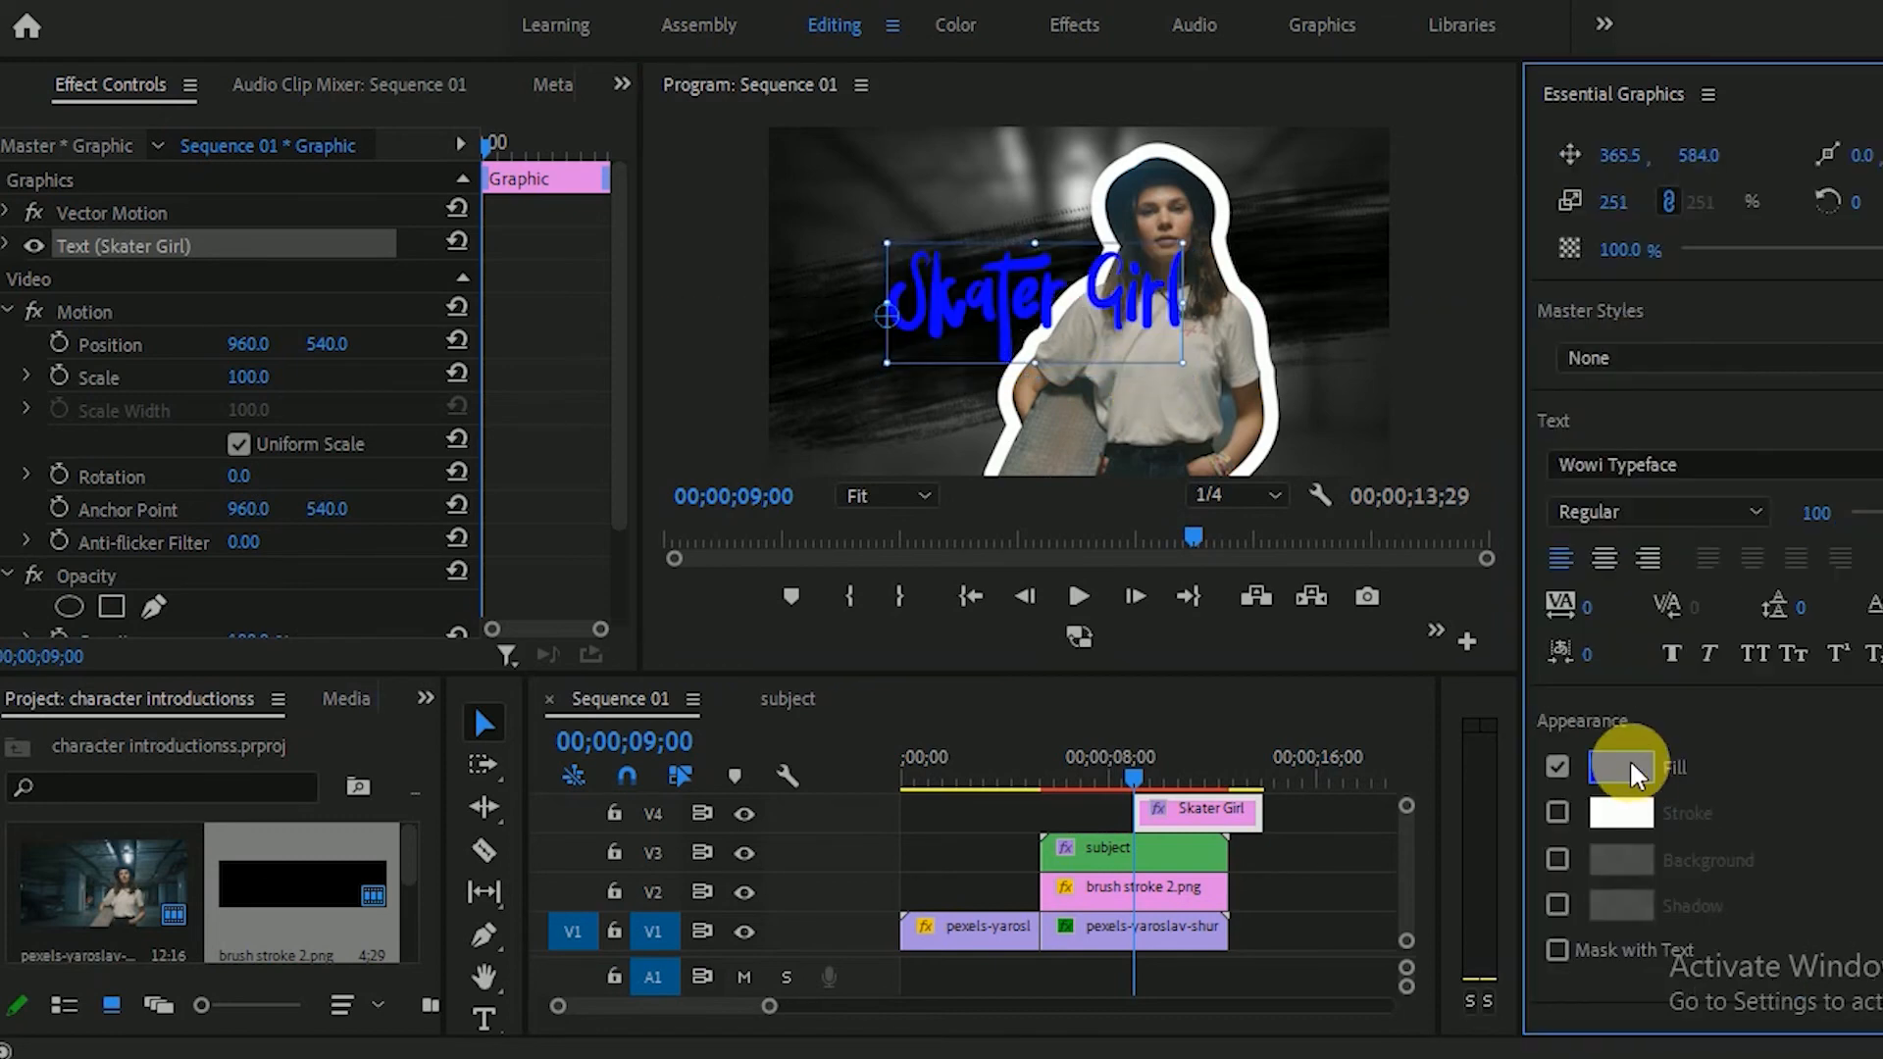
Step: Change the "Skater Girl" text's fill colour to pink FF02CC and move the text to position 302.5, 662.3
left_click(1628, 757)
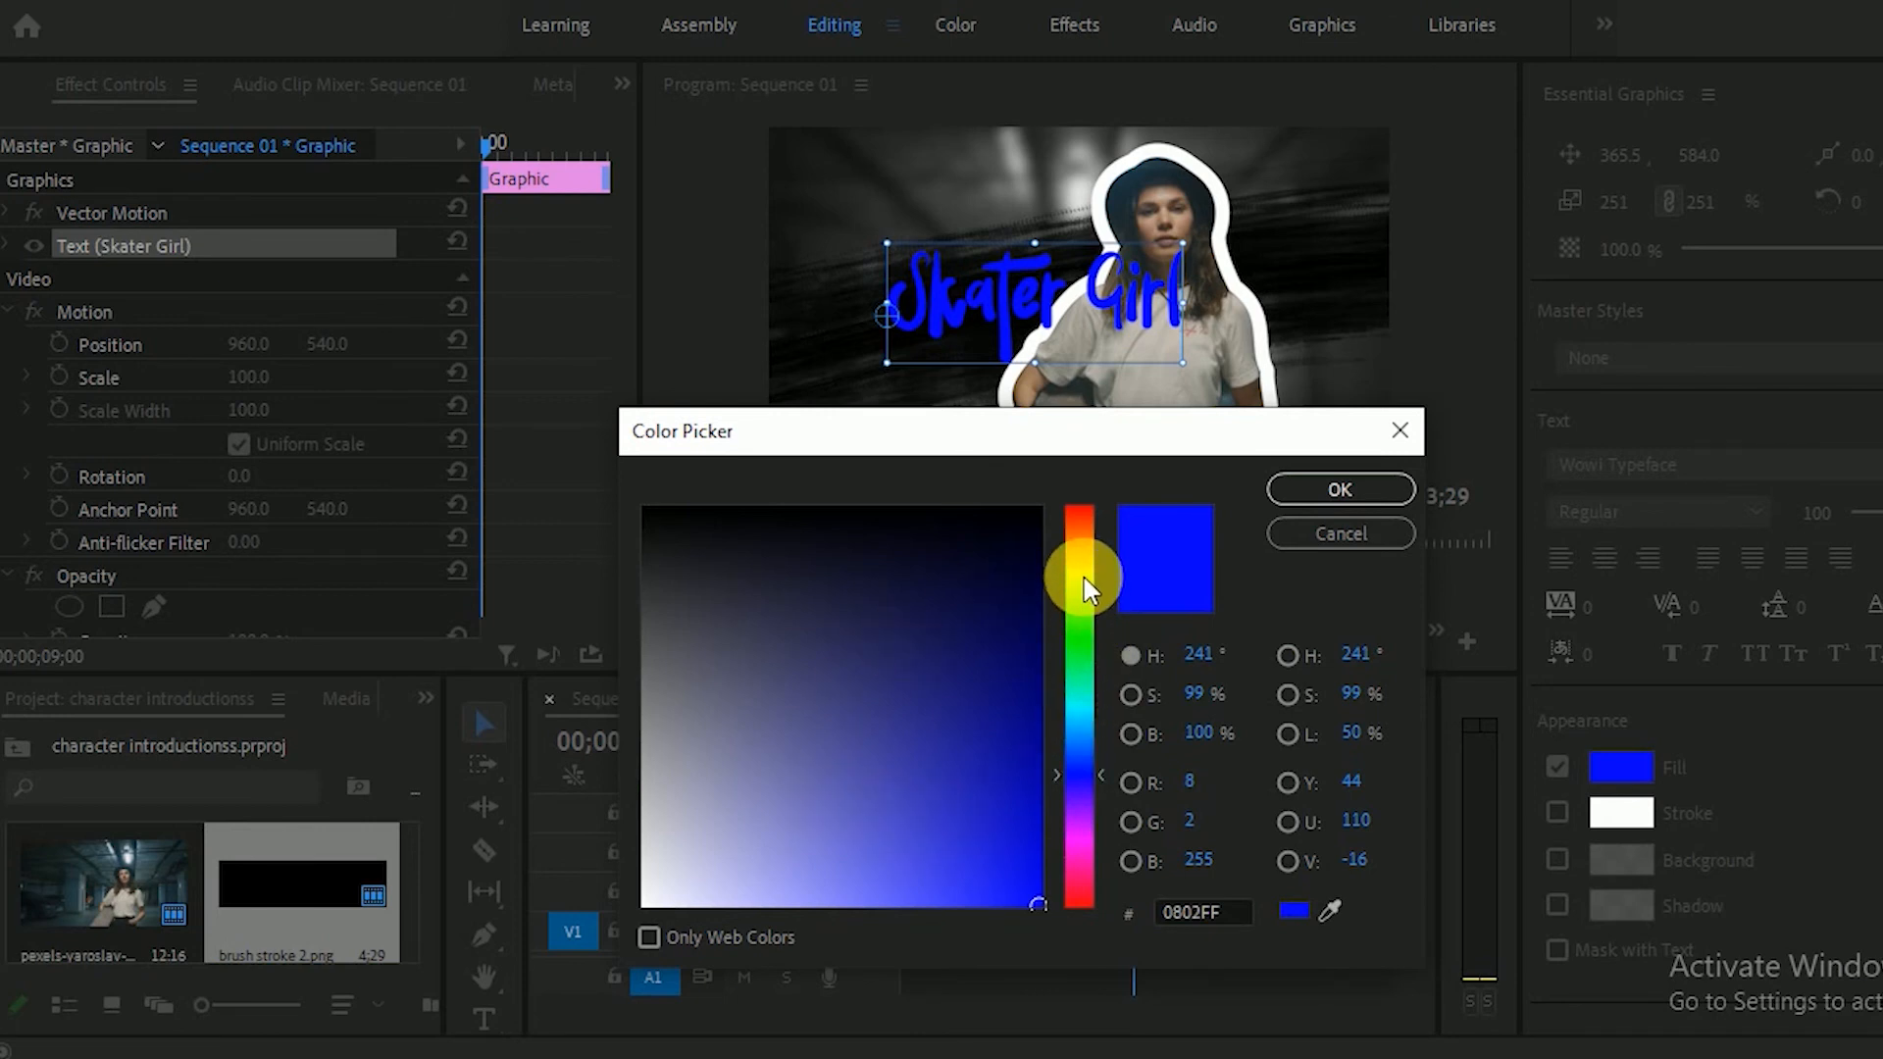
mouse_move(1099, 775)
left_mouse_down()
mouse_move(1104, 797)
mouse_move(1094, 736)
mouse_move(1108, 854)
left_mouse_up()
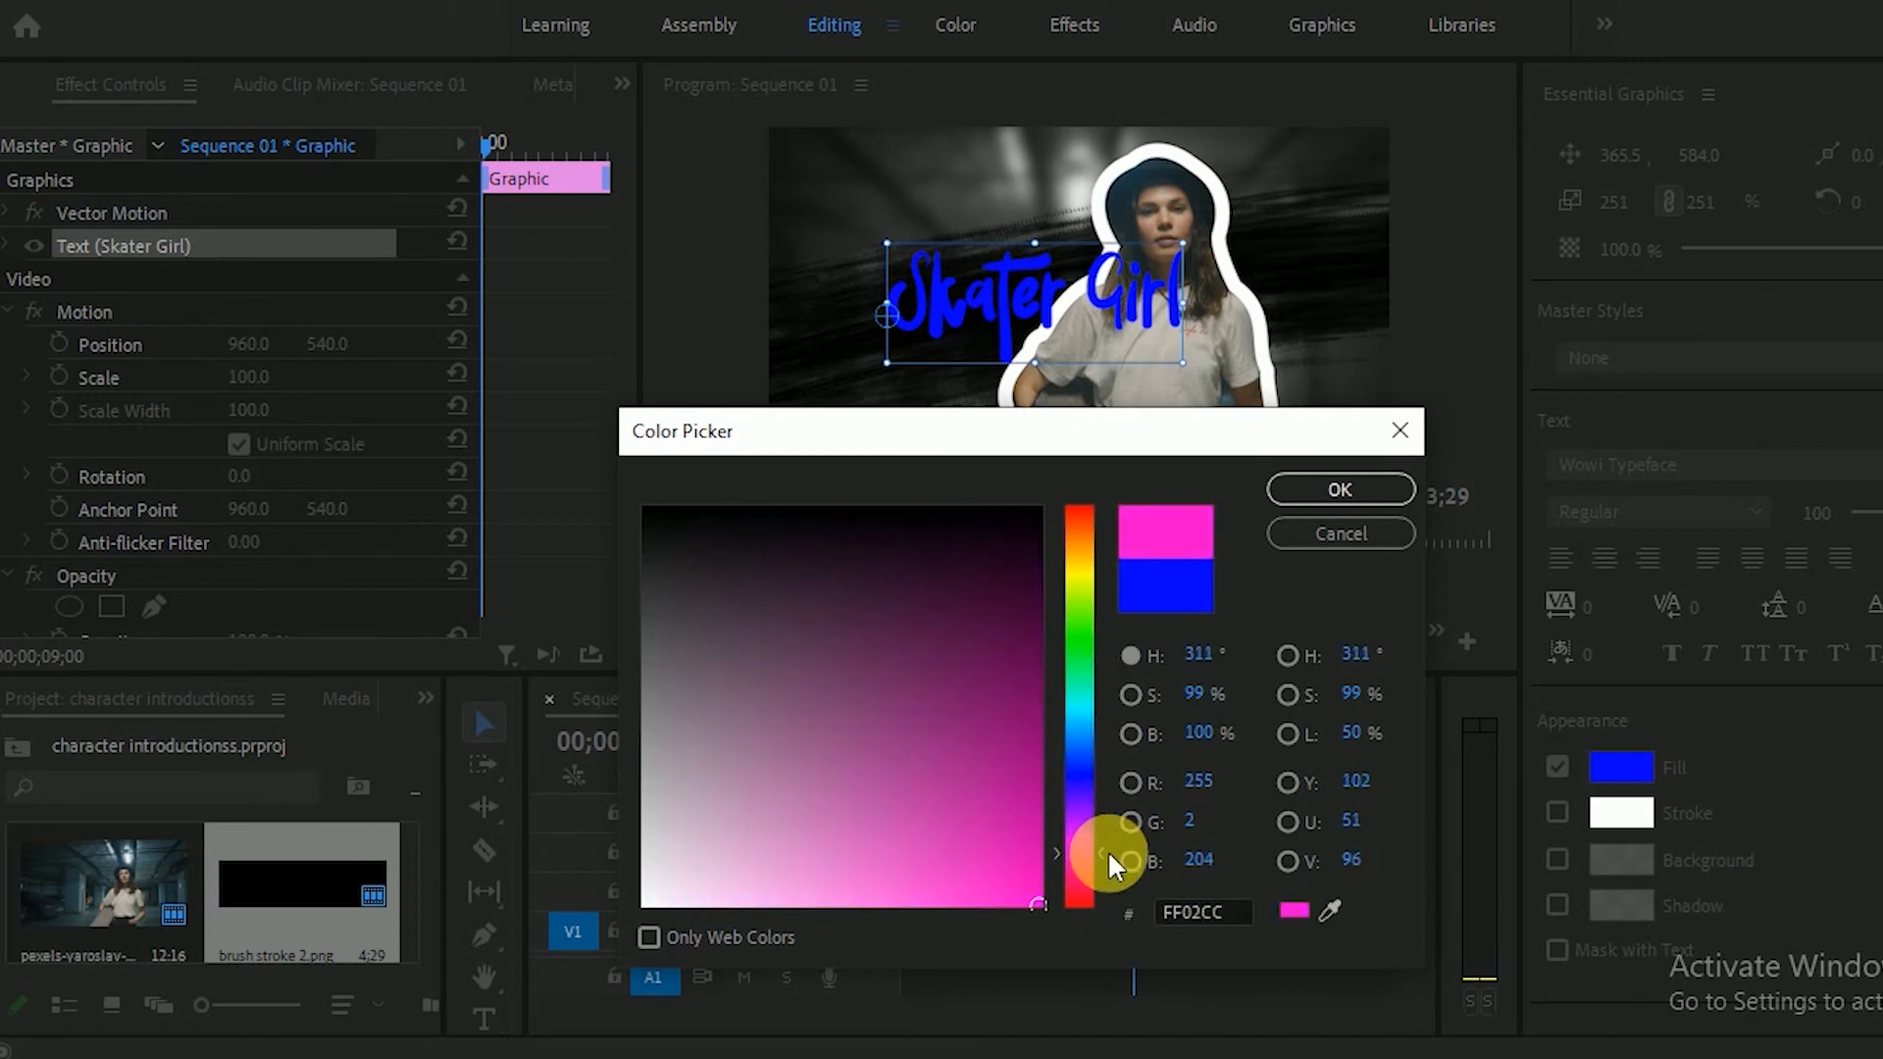
left_click(1326, 498)
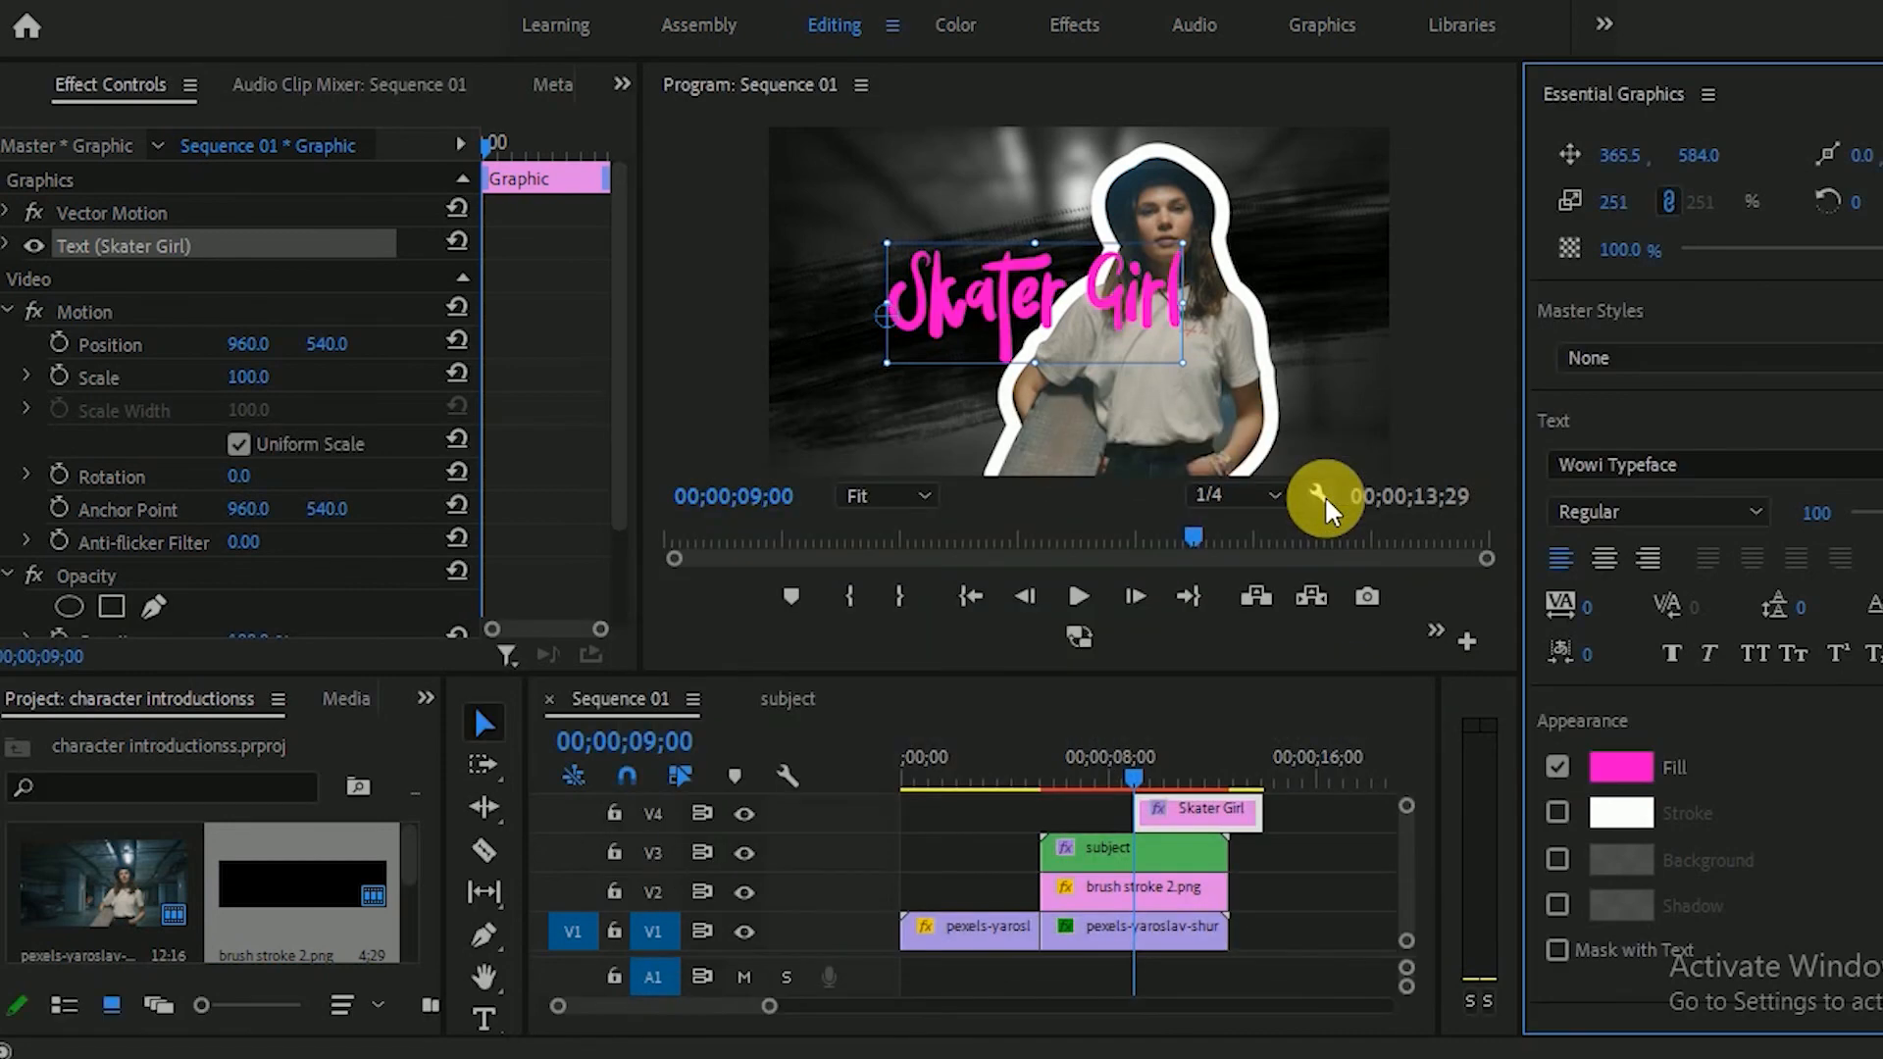
left_click_drag(1002, 296, 984, 327)
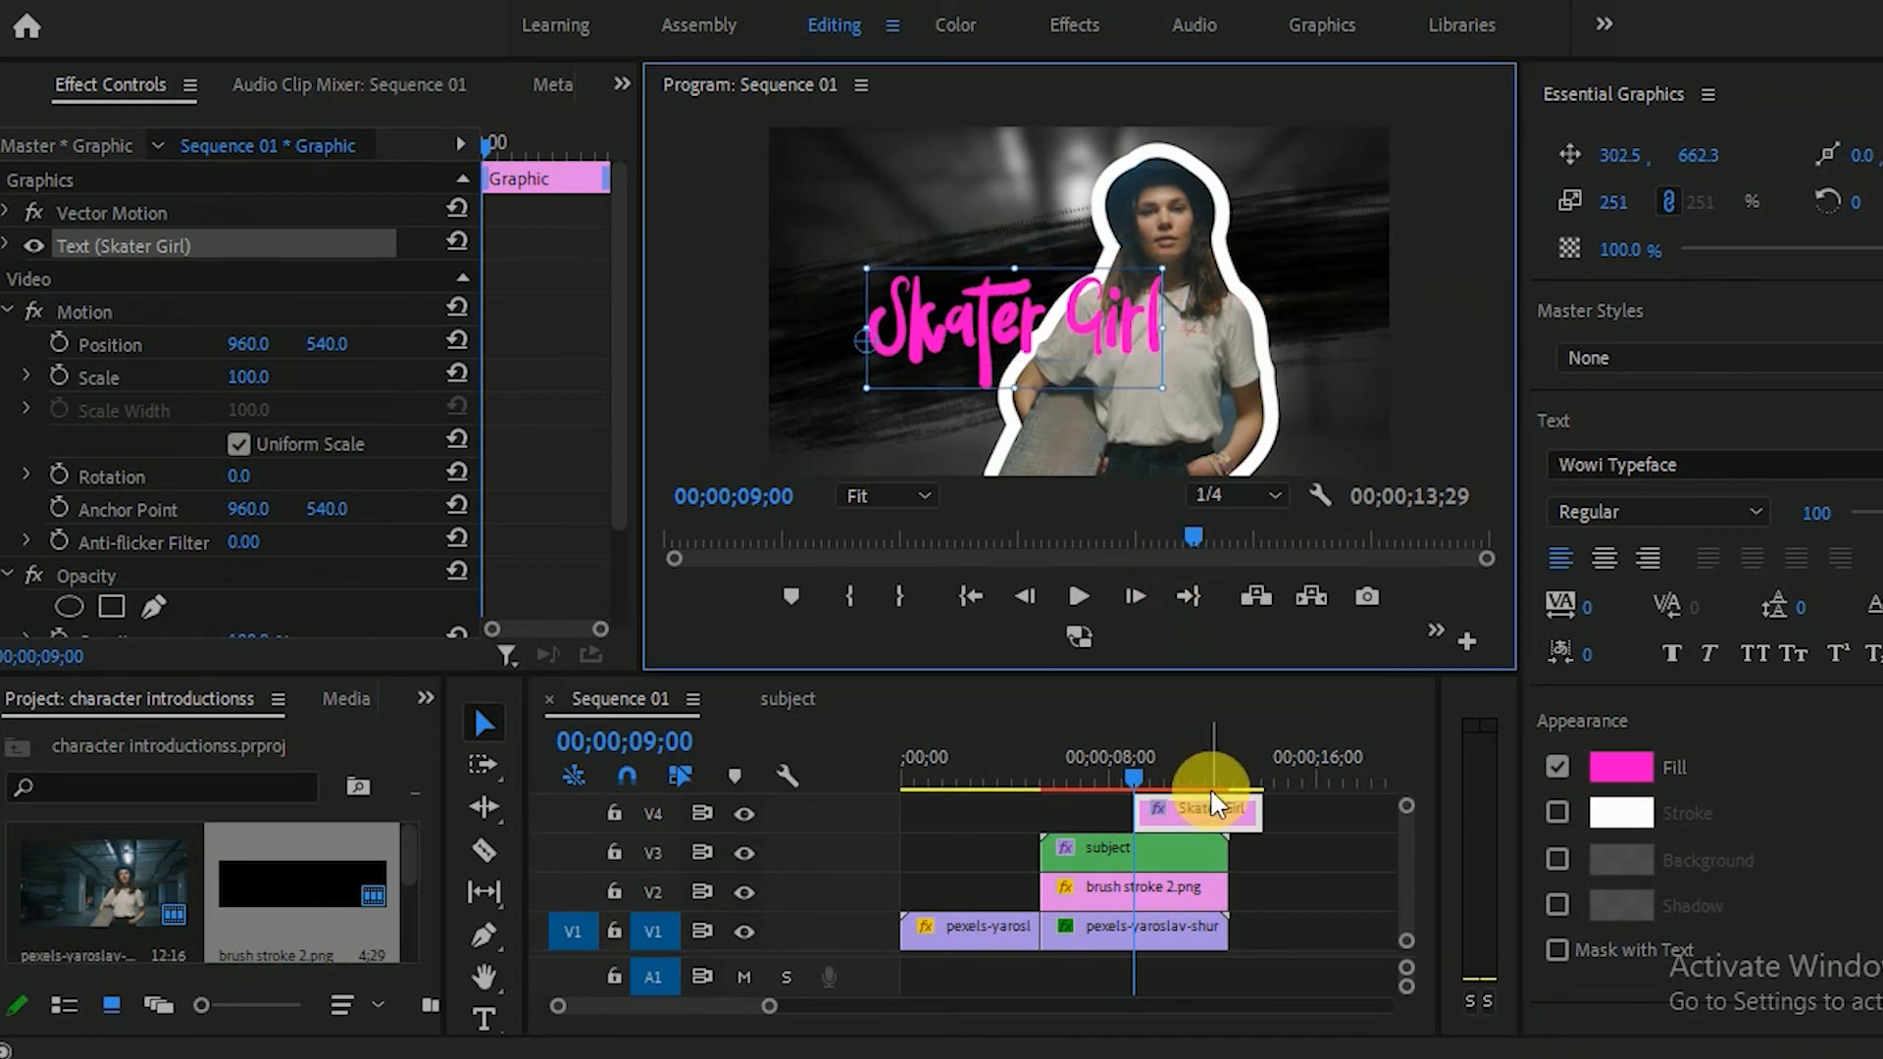
Step: Move the "Skater Girl" clip to start together with the subject clip, and place it on V3 beneath the subject on V4
left_click_drag(1199, 814, 1071, 765)
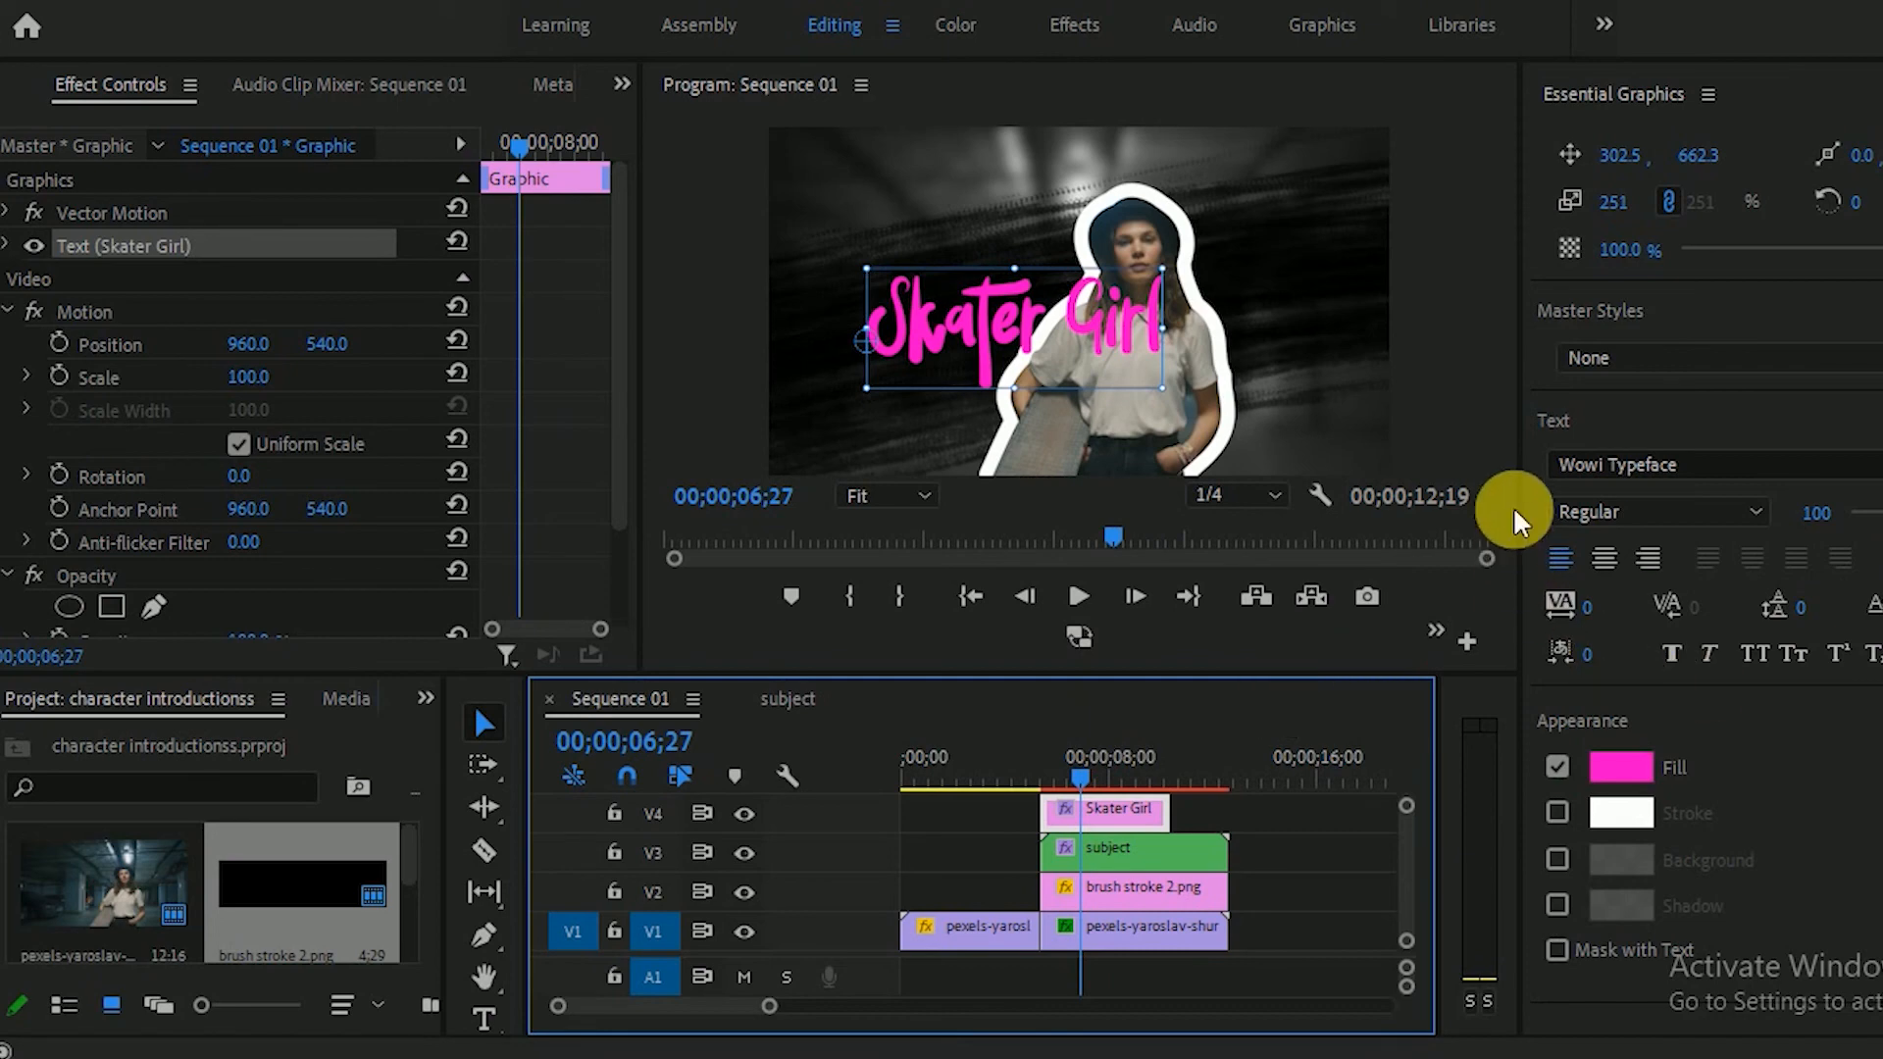
left_click_drag(1579, 519, 1673, 513)
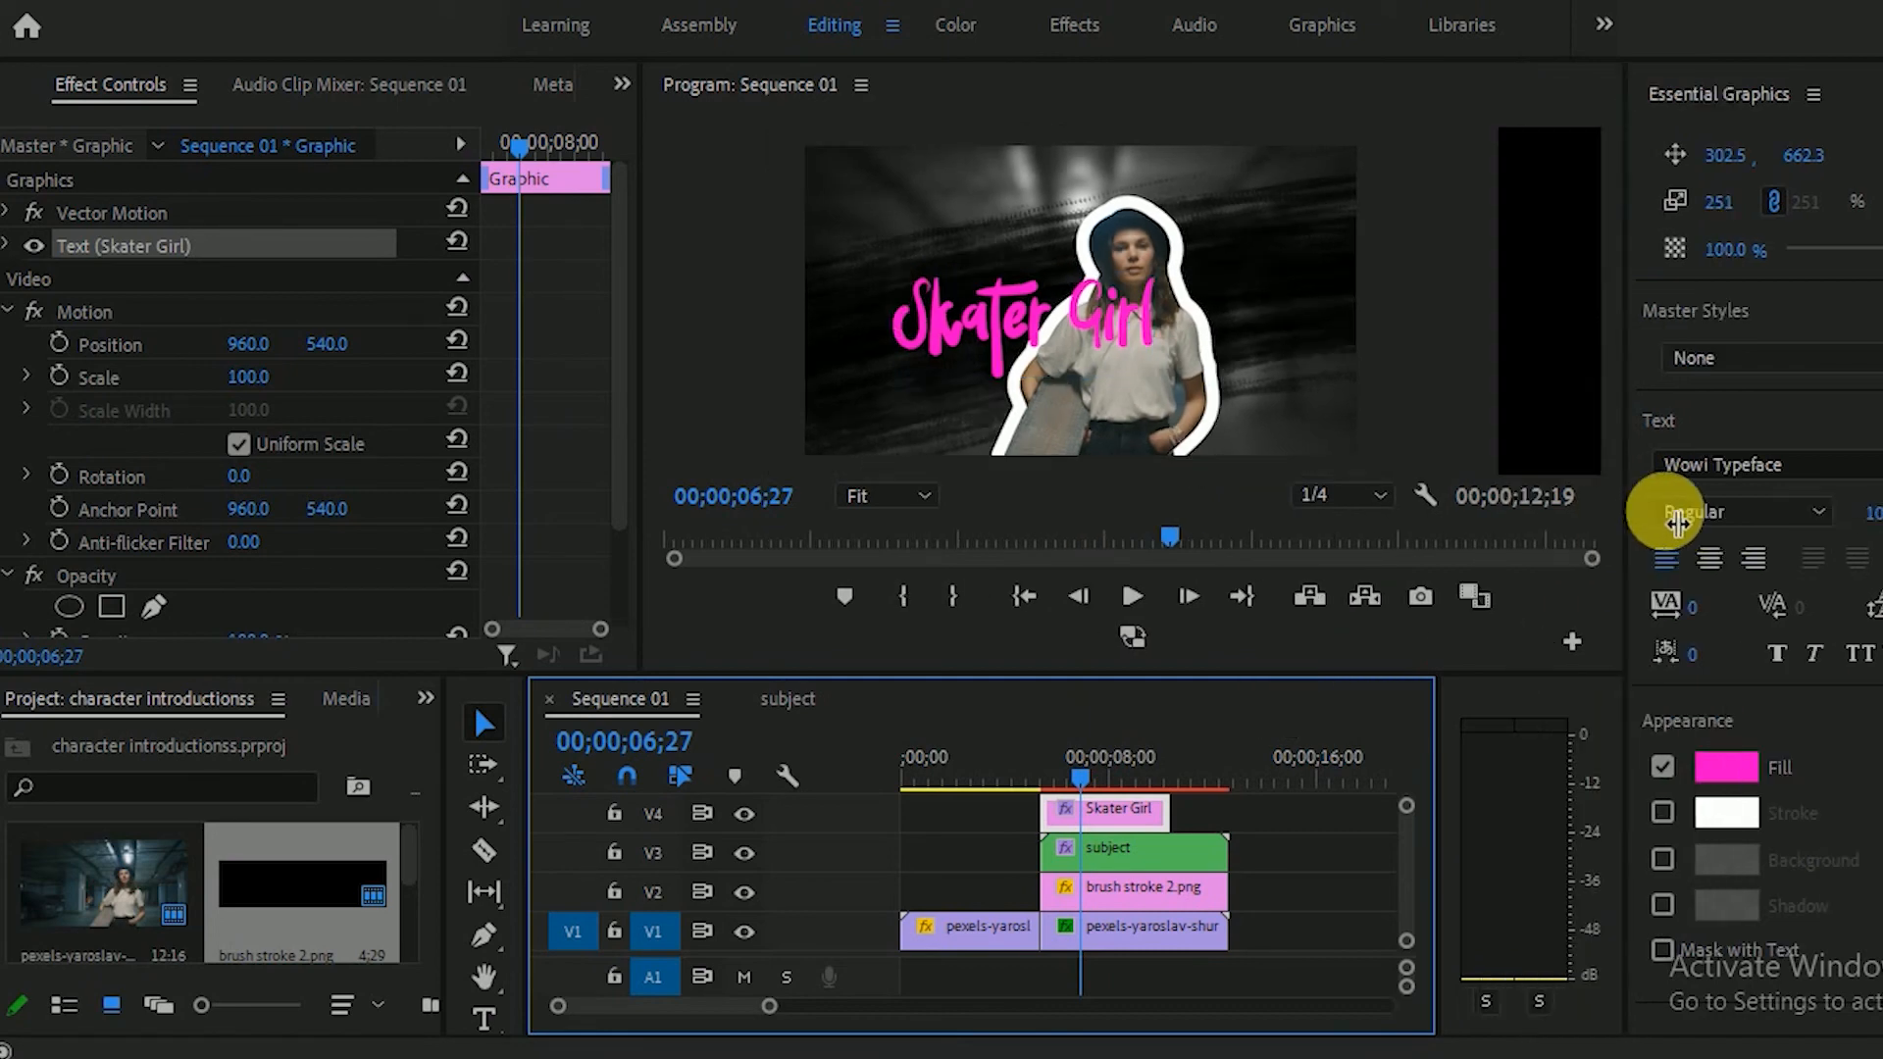
left_click_drag(1228, 684, 1222, 608)
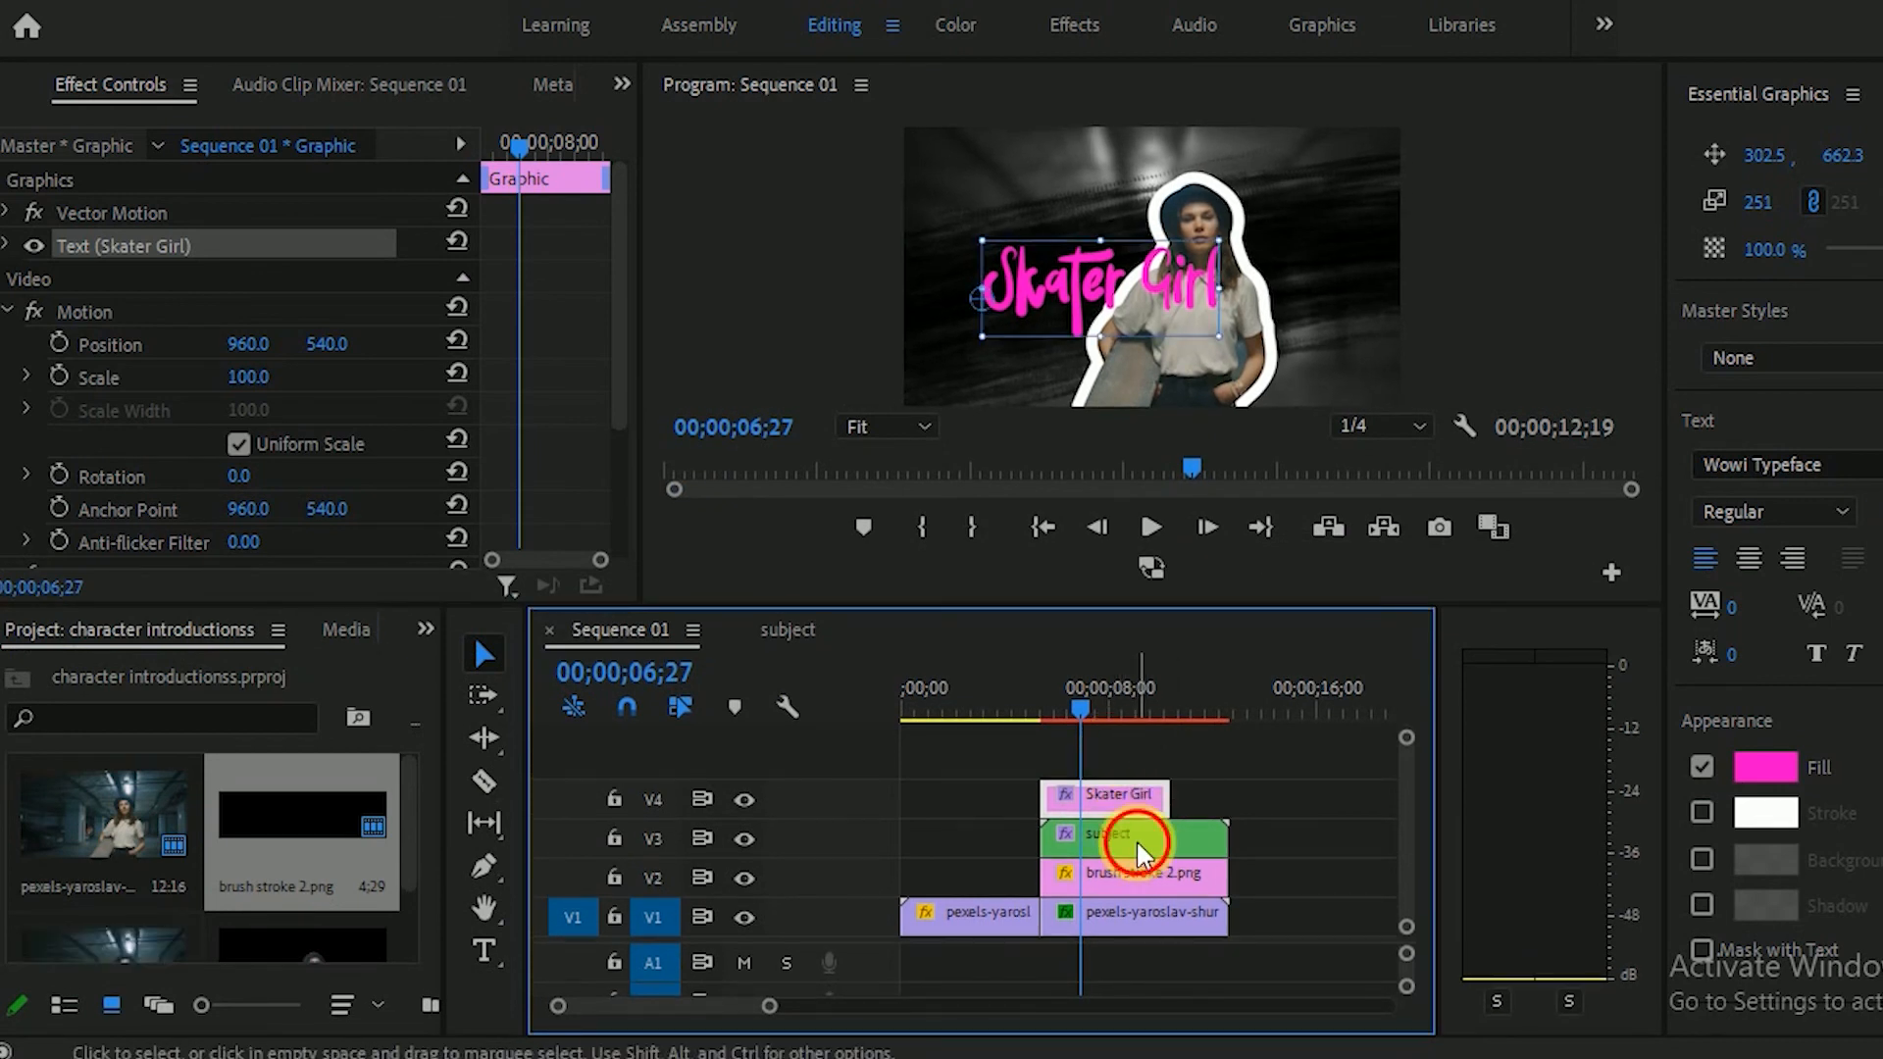
left_click(1180, 836)
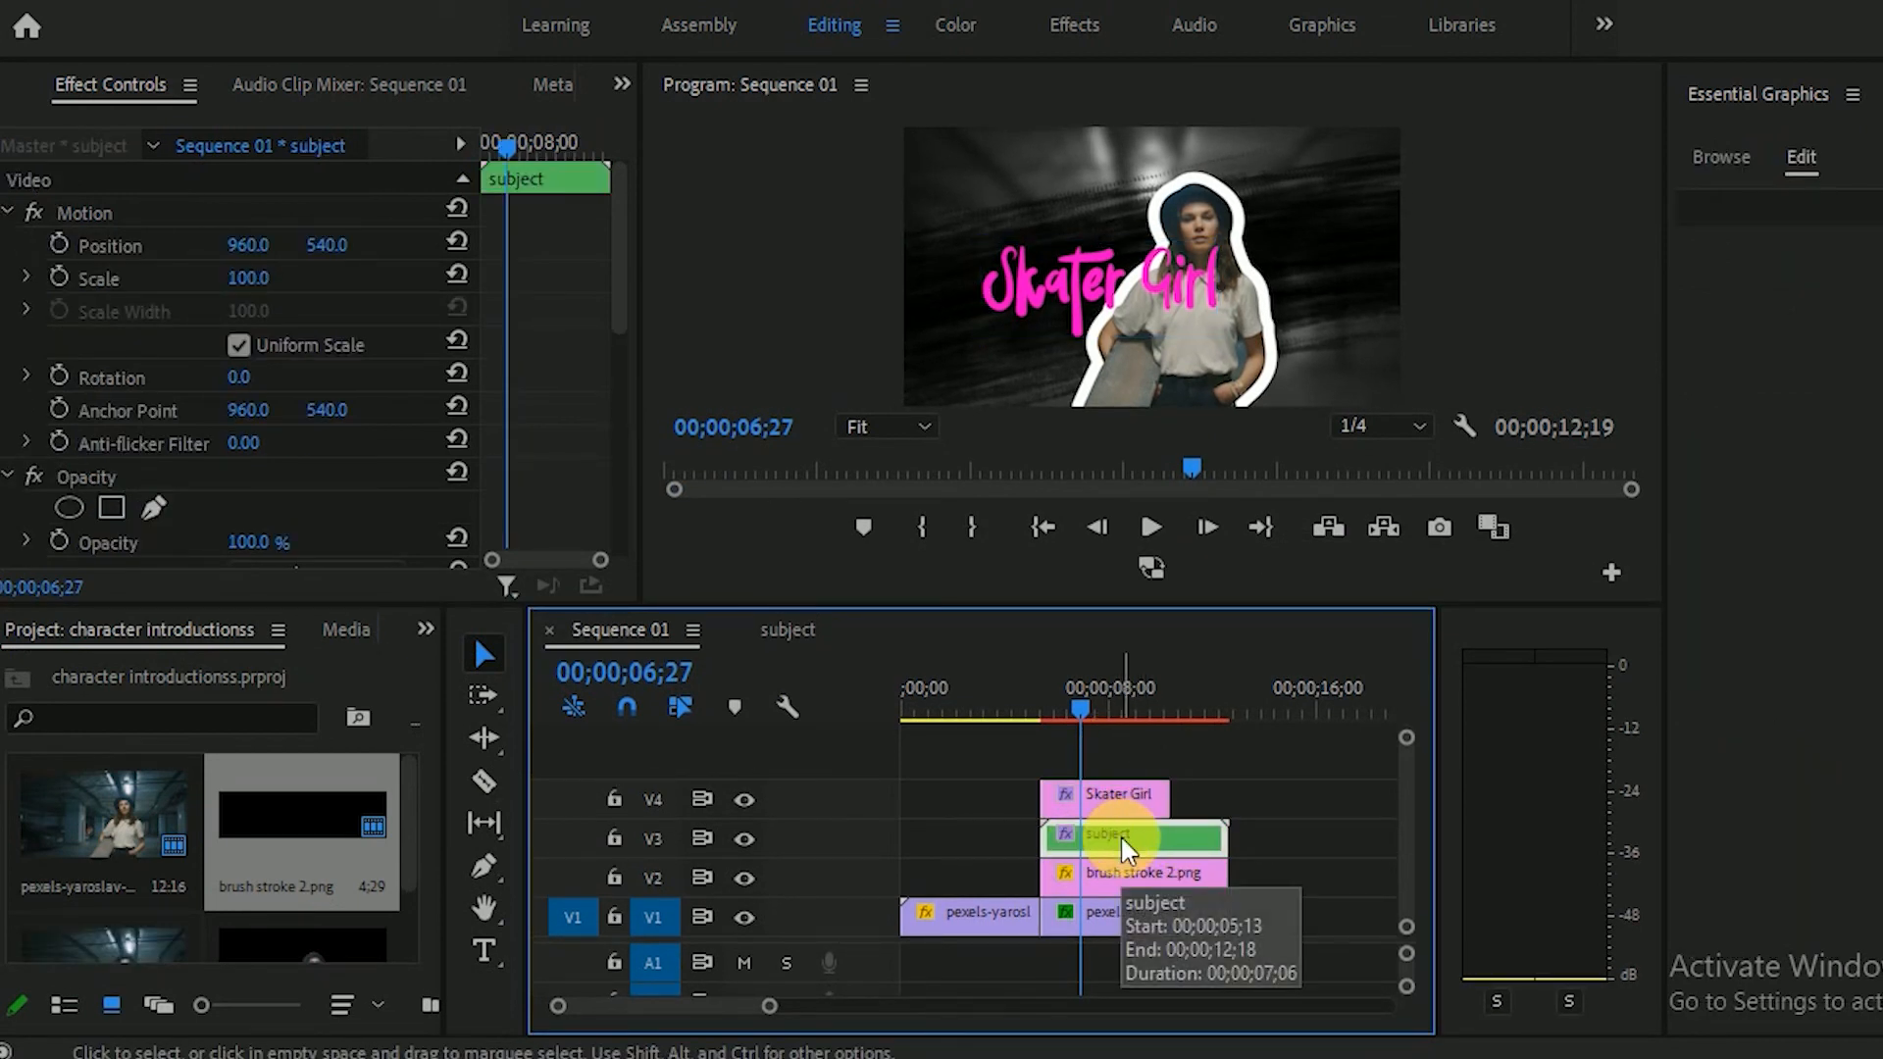
left_click_drag(1125, 849, 1128, 780)
left_click_drag(1275, 750, 1135, 807)
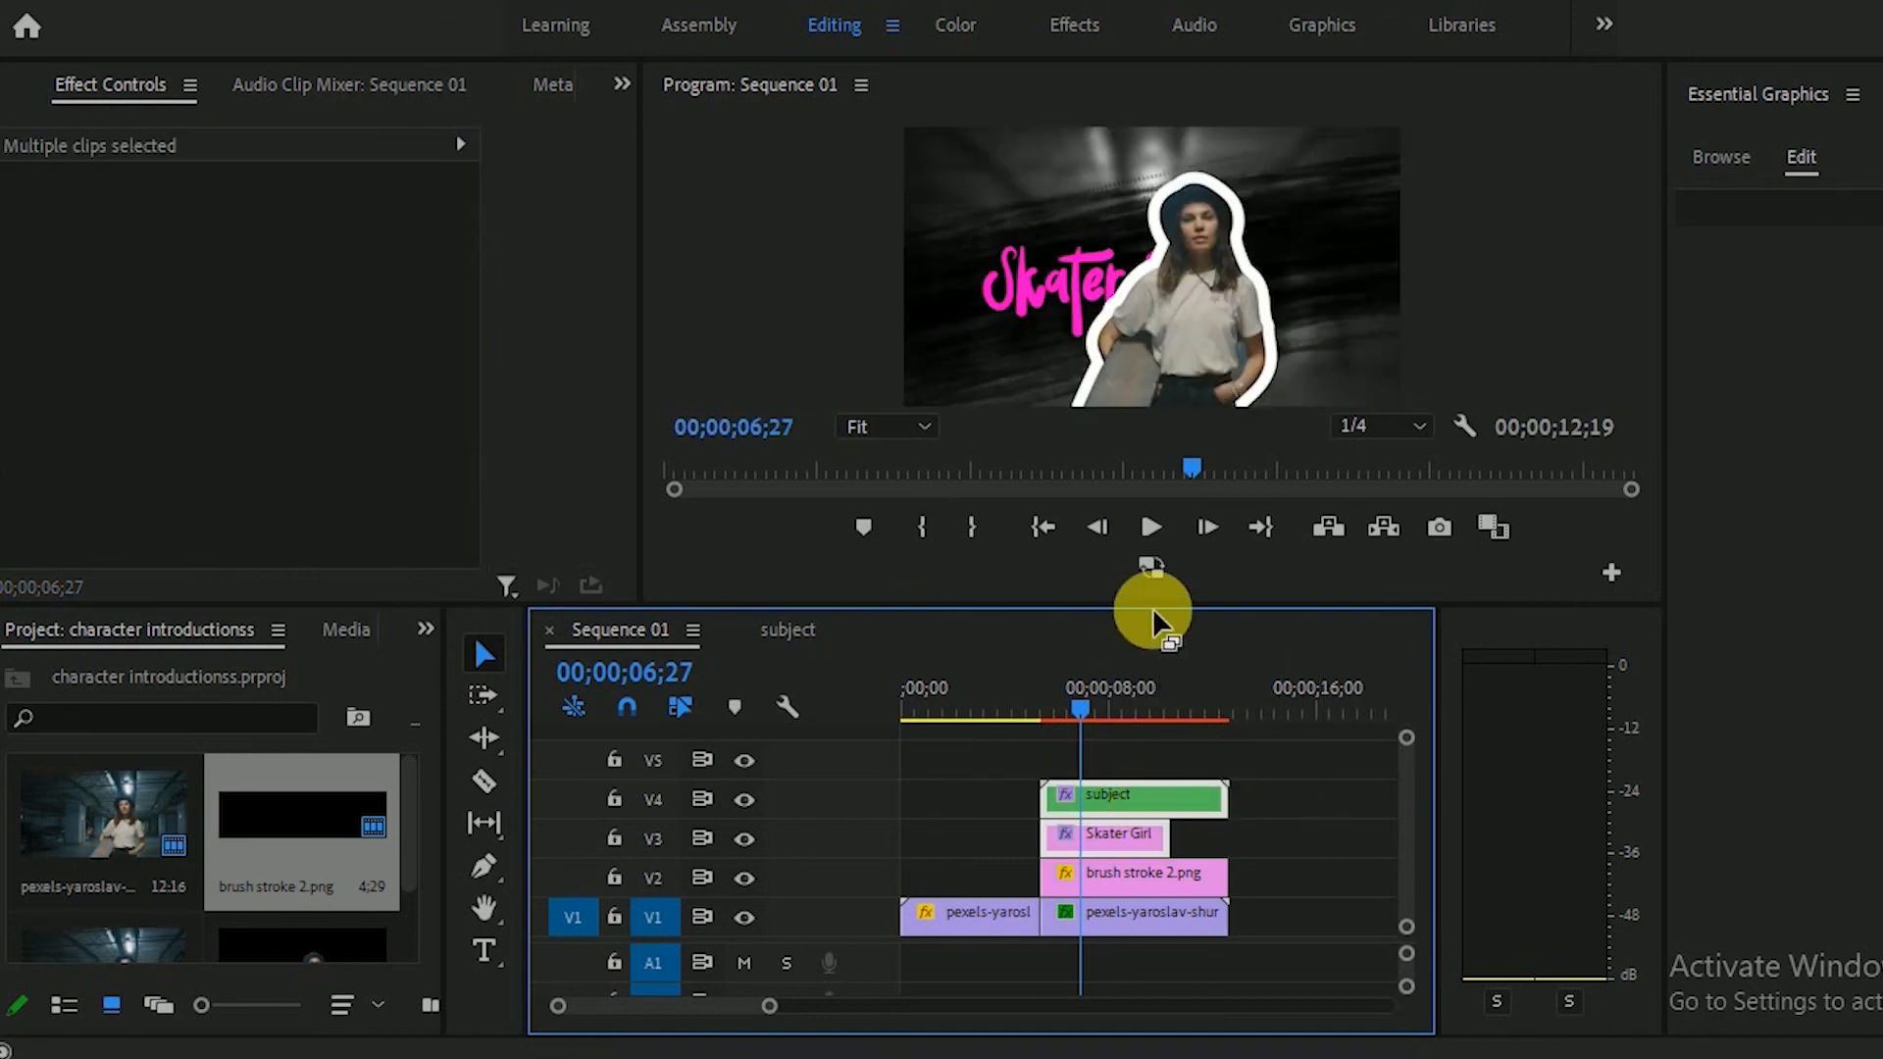
left_click_drag(1147, 604, 1153, 640)
Step: Add Position and Scale keyframes to the "Skater Girl" clip's Motion at 00;00;08;01 and move both to the clip's start
mouse_move(1081, 750)
left_mouse_down()
mouse_move(1173, 757)
mouse_move(1108, 756)
left_mouse_up()
left_click(1141, 775)
left_click(1118, 844)
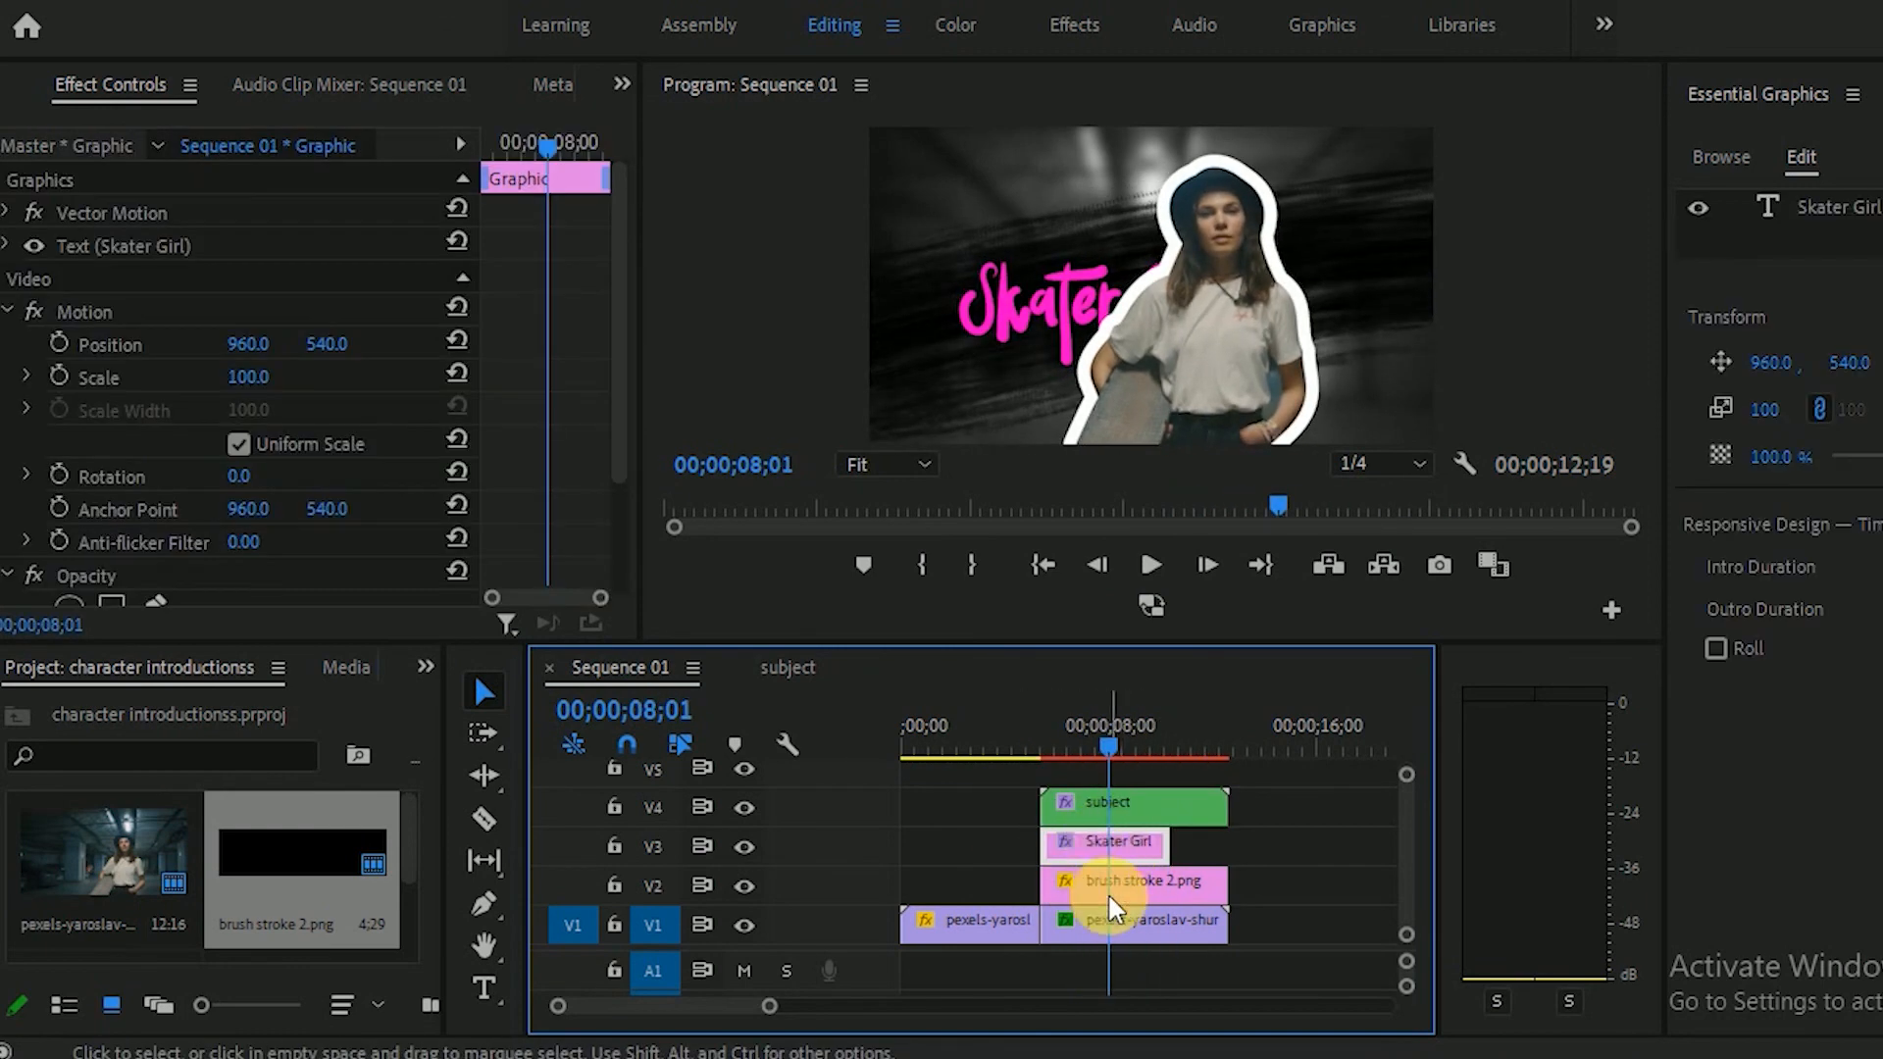
left_click(94, 317)
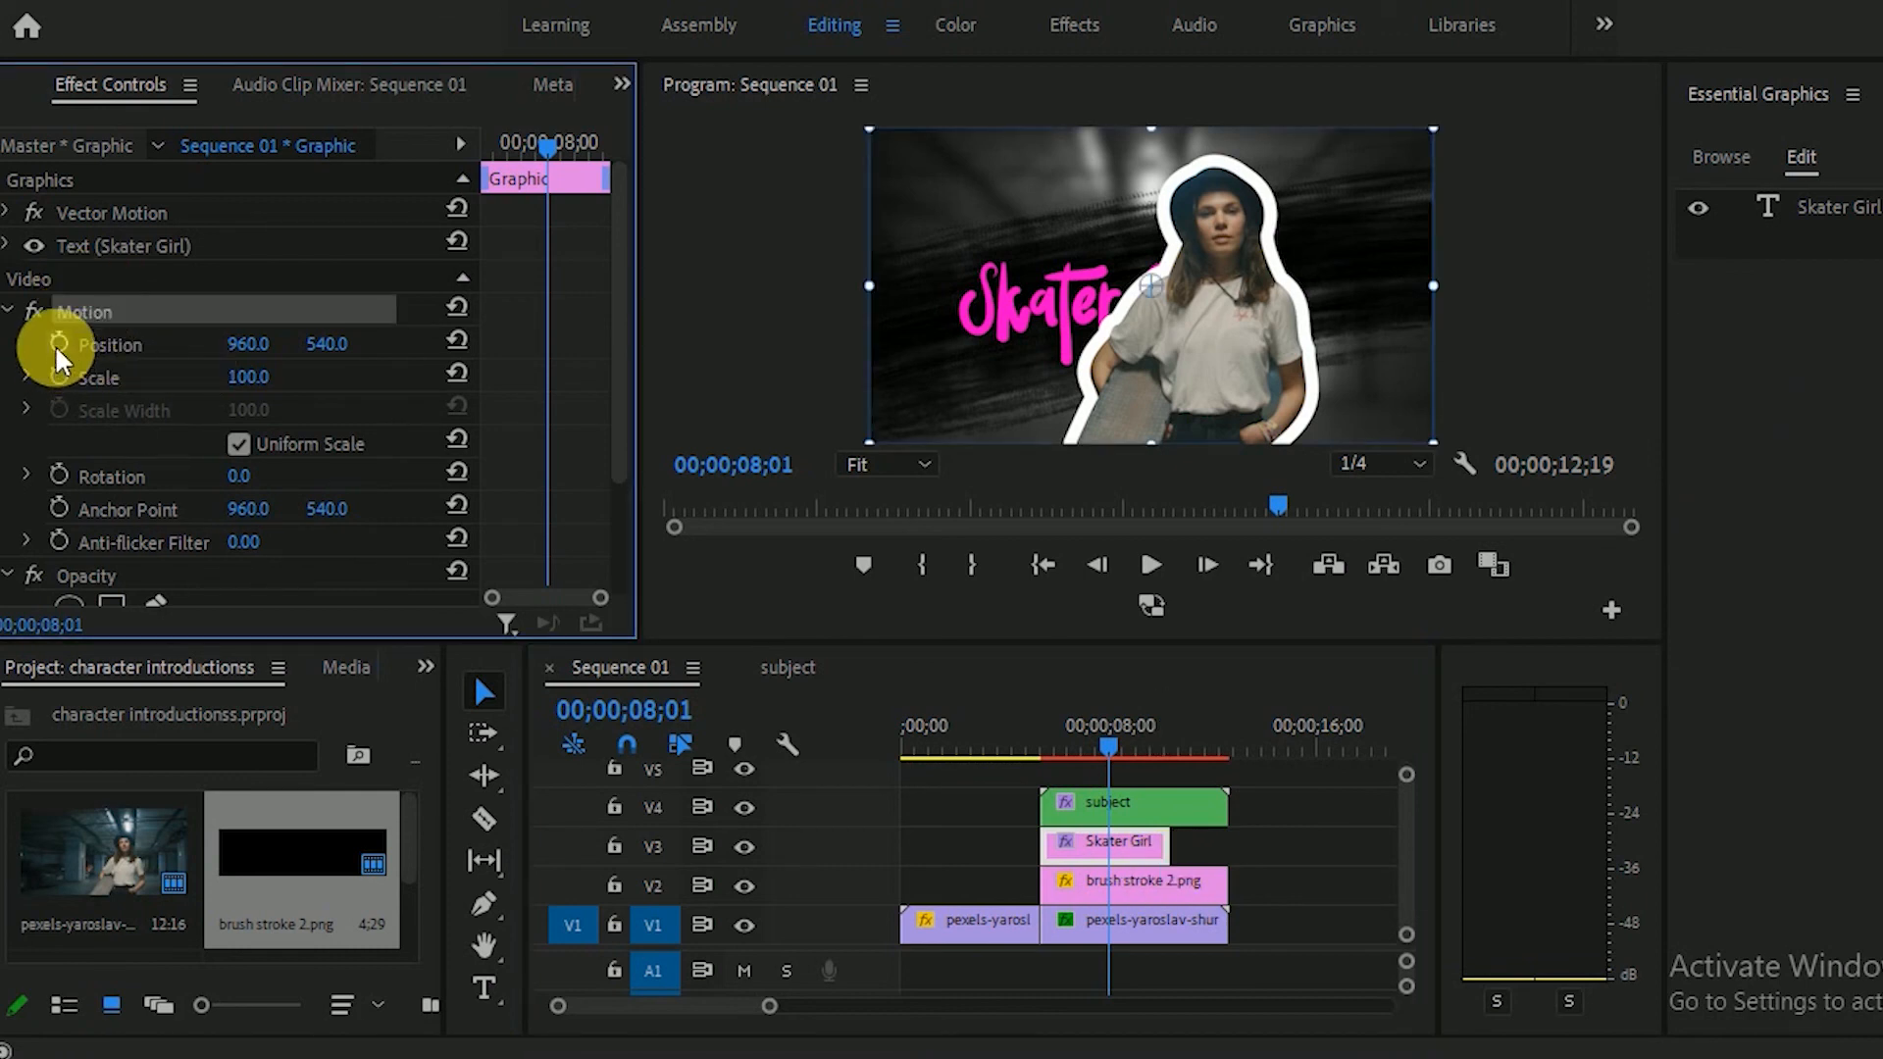
left_click(59, 344)
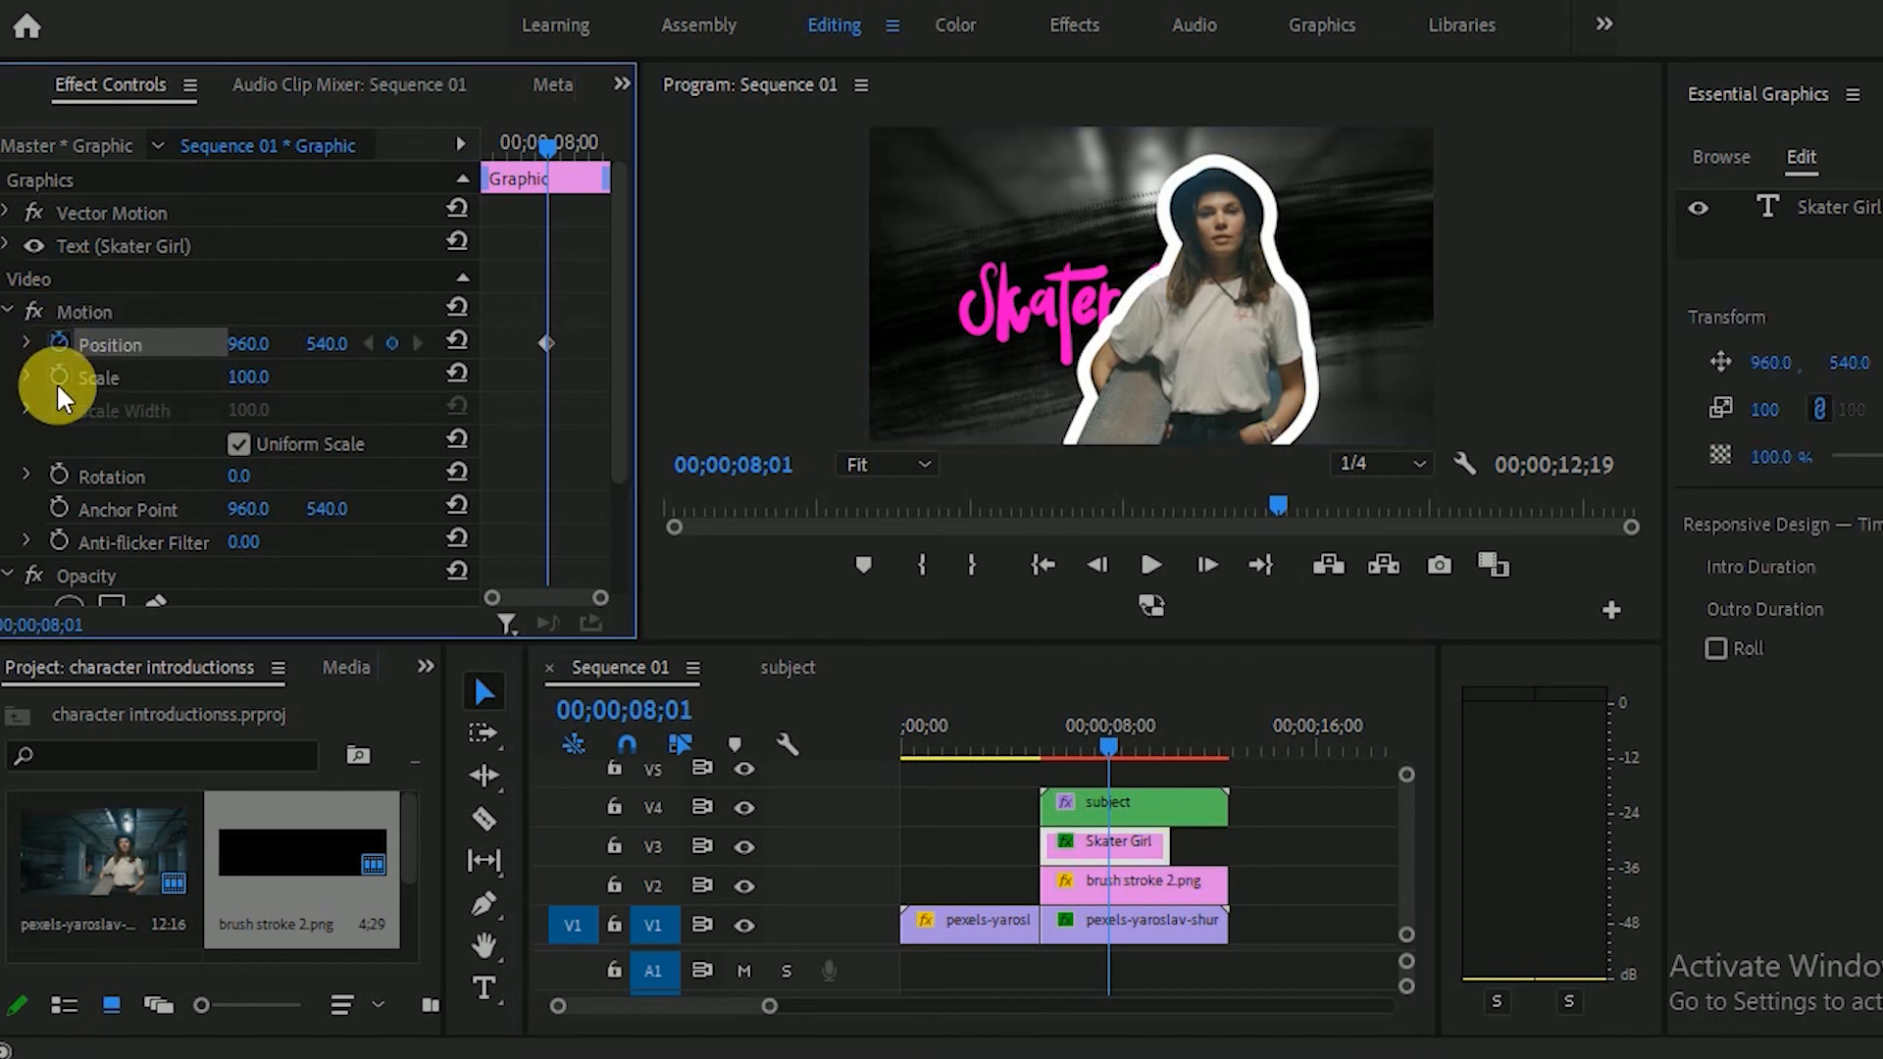
left_click(59, 377)
left_click_drag(547, 321, 545, 406)
left_click_drag(542, 342, 471, 337)
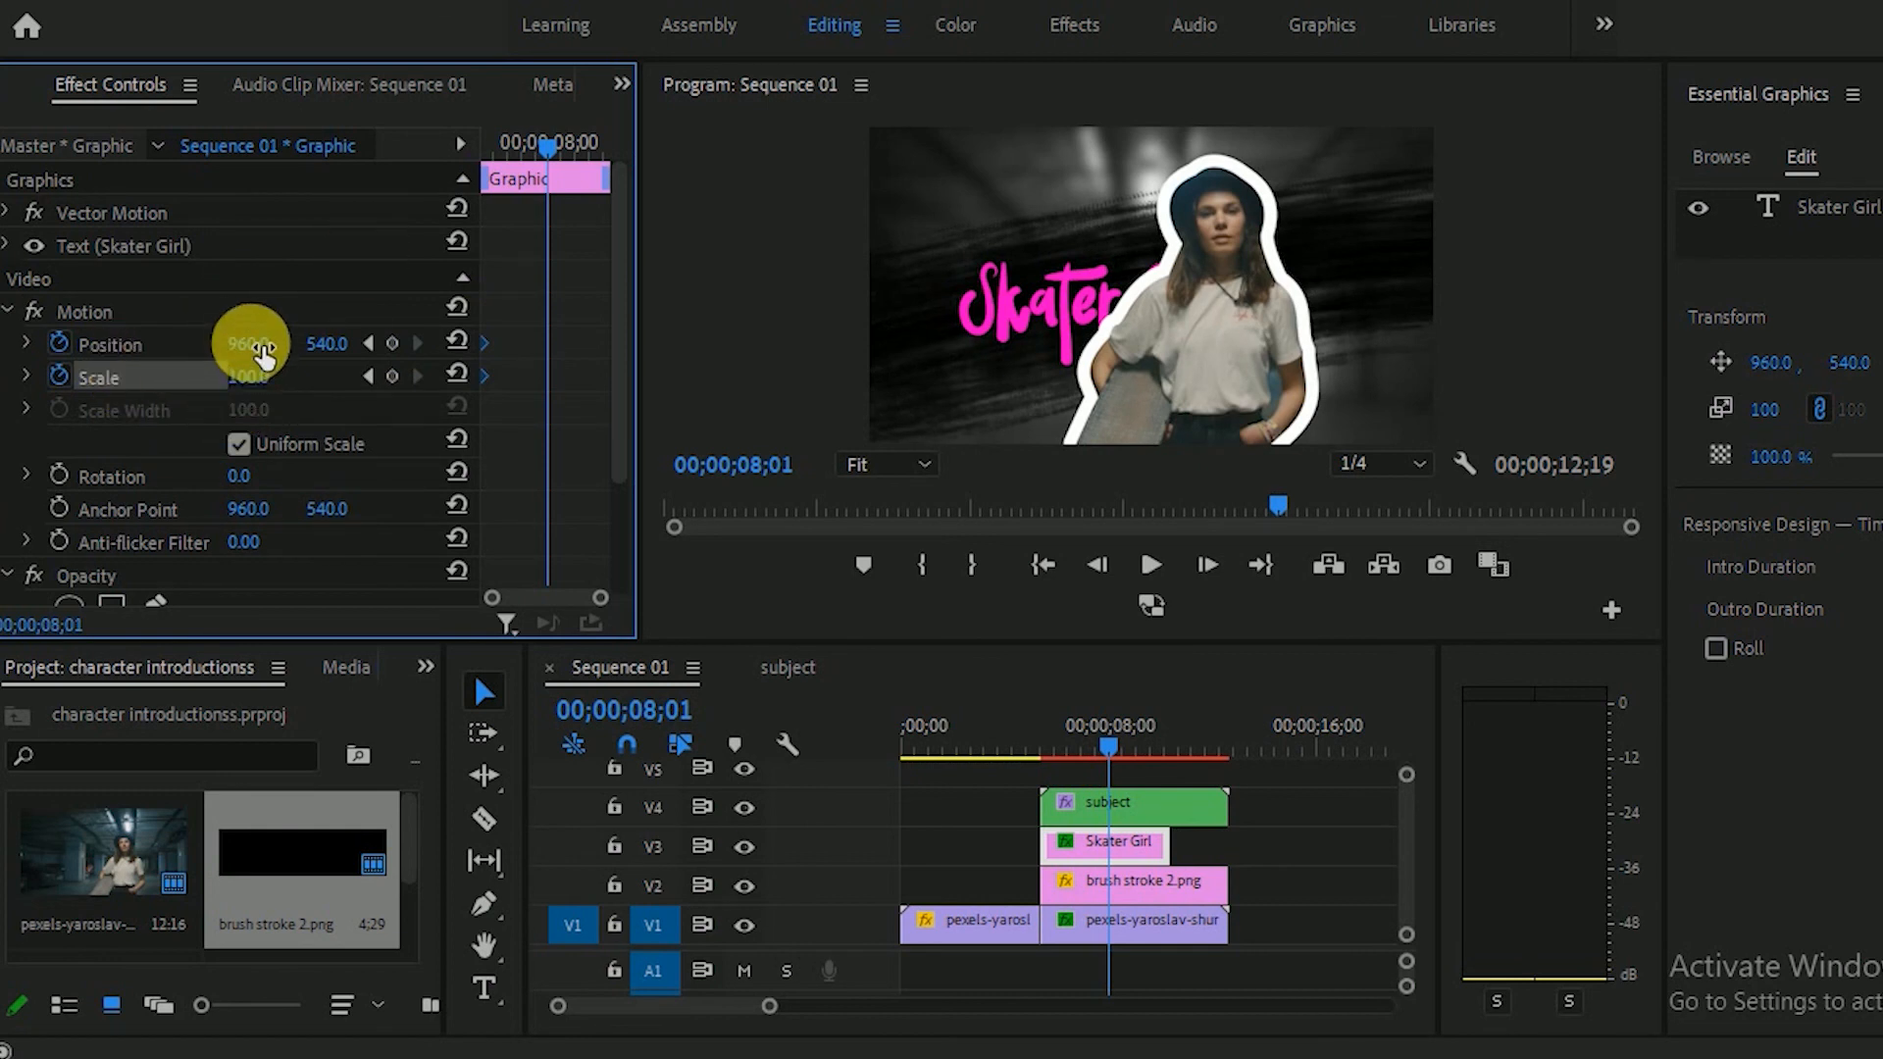
Step: Adjust the title's horizontal Position to animate its movement, and play back the freeze-frame section from its beginning
left_click_drag(248, 345, 98, 344)
left_click_drag(248, 345, 271, 344)
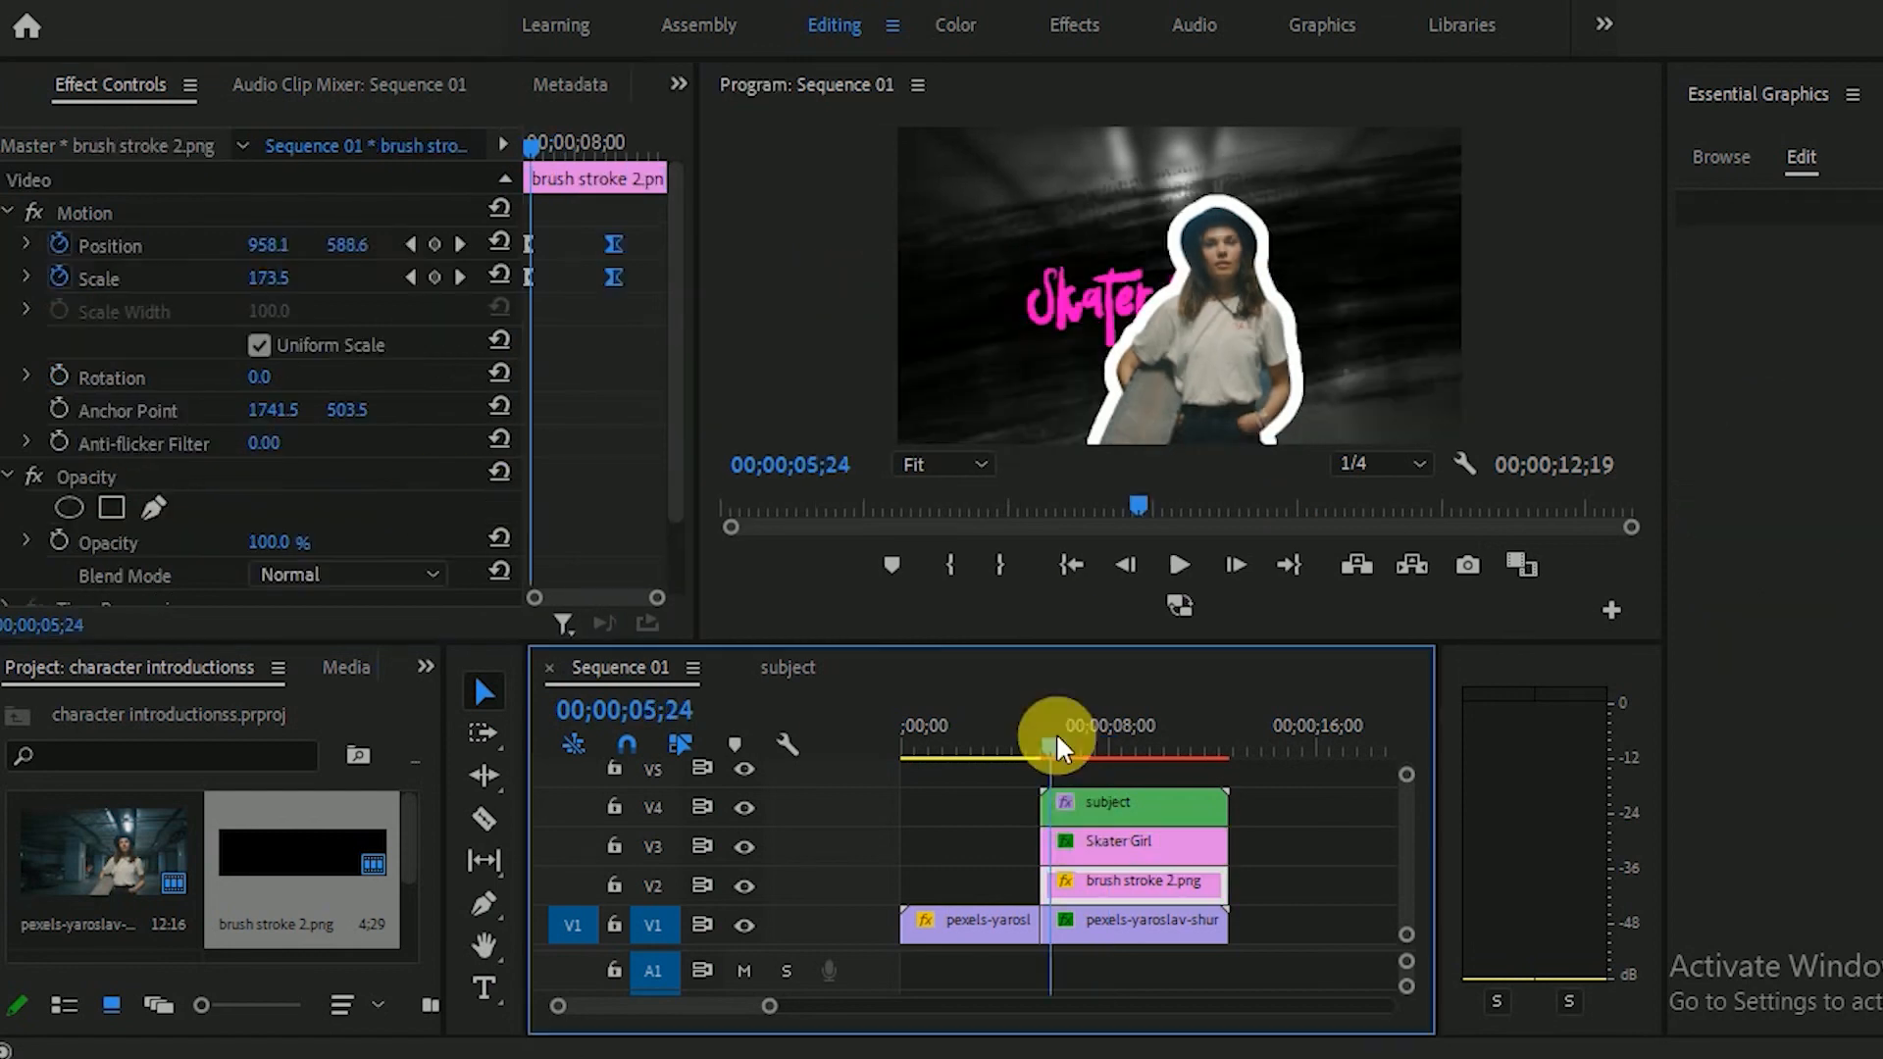
left_click_drag(1057, 749, 1040, 745)
key("space")
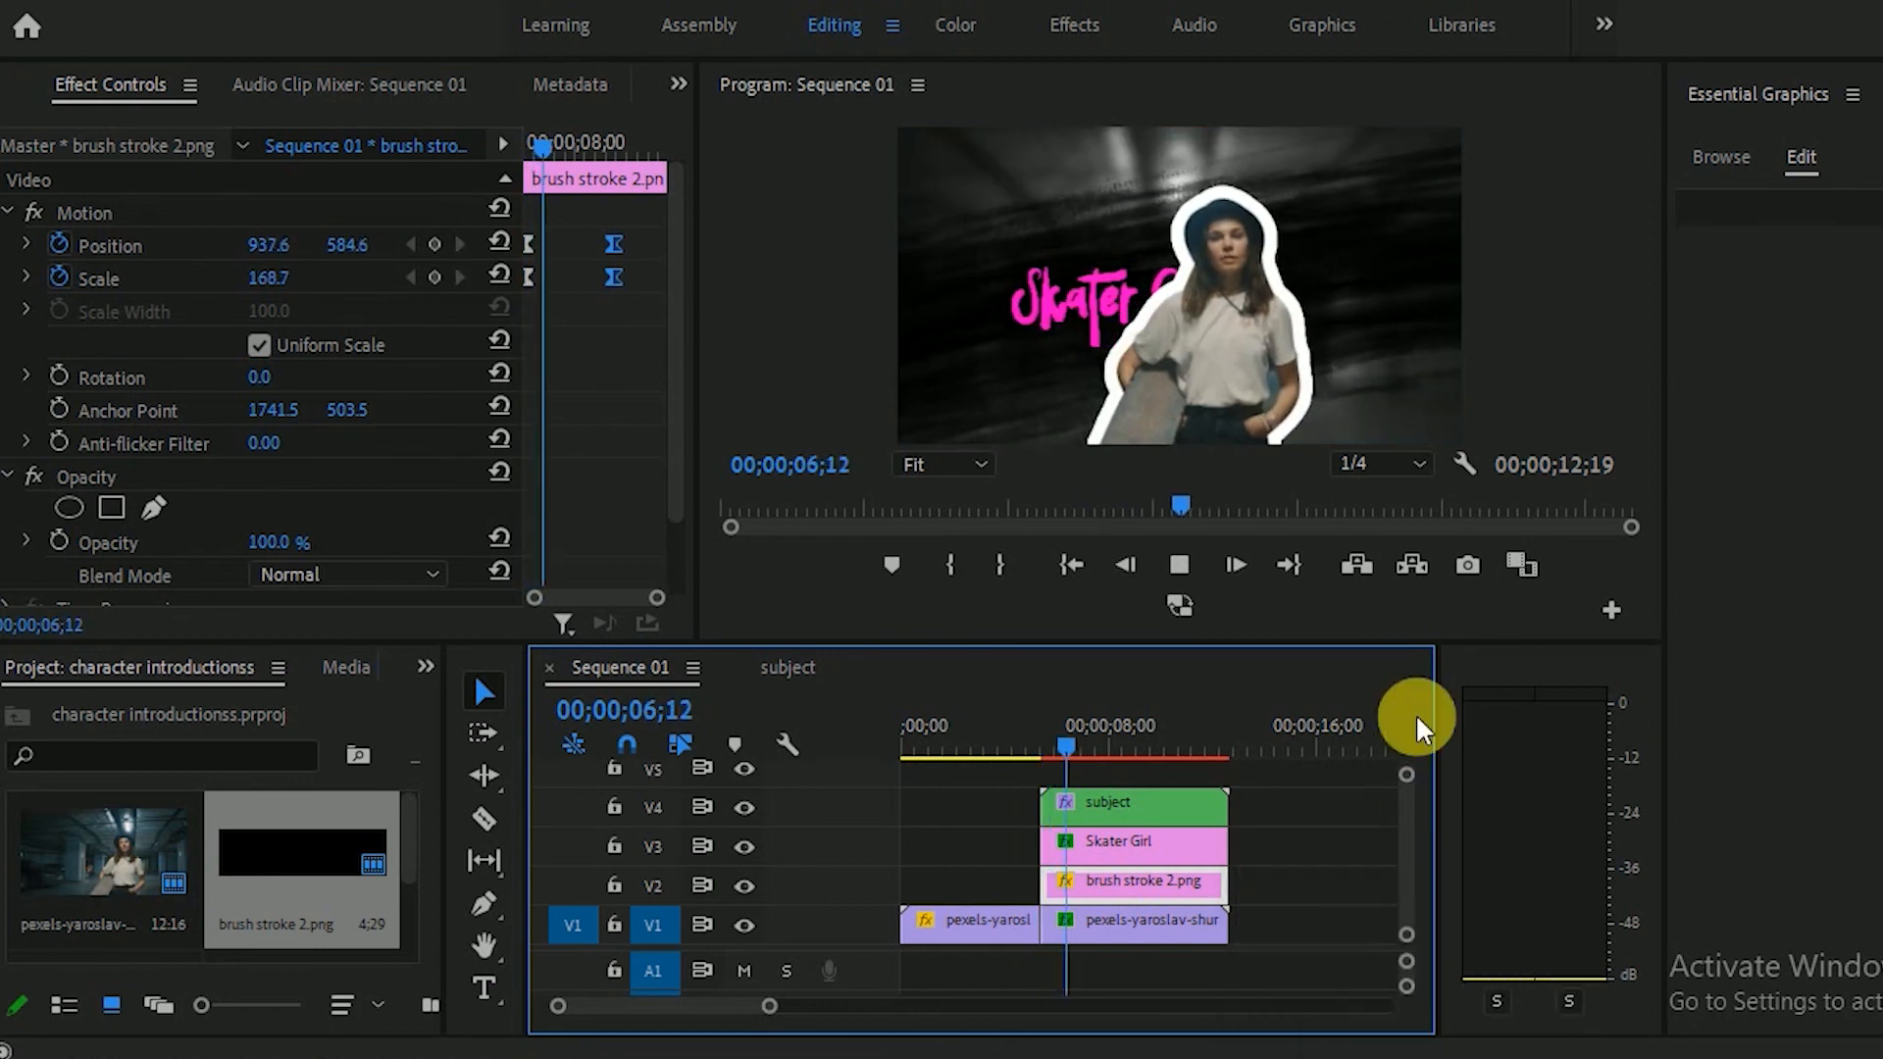